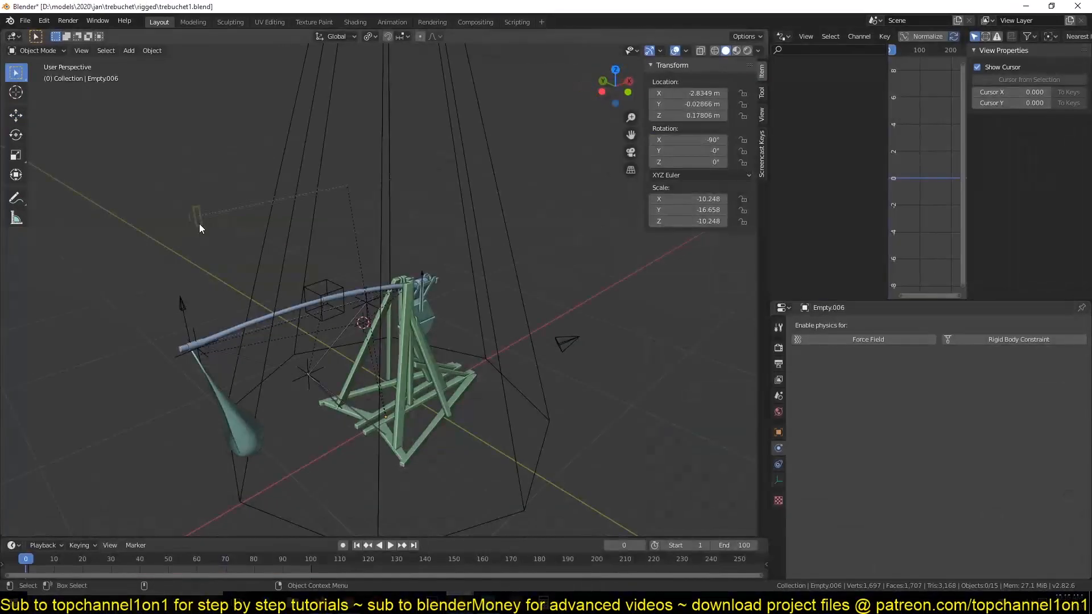
Try sliding the orange control plane along X in front view to preview the rigged arm's swing.
{"action": "key", "text": "KP_1"}
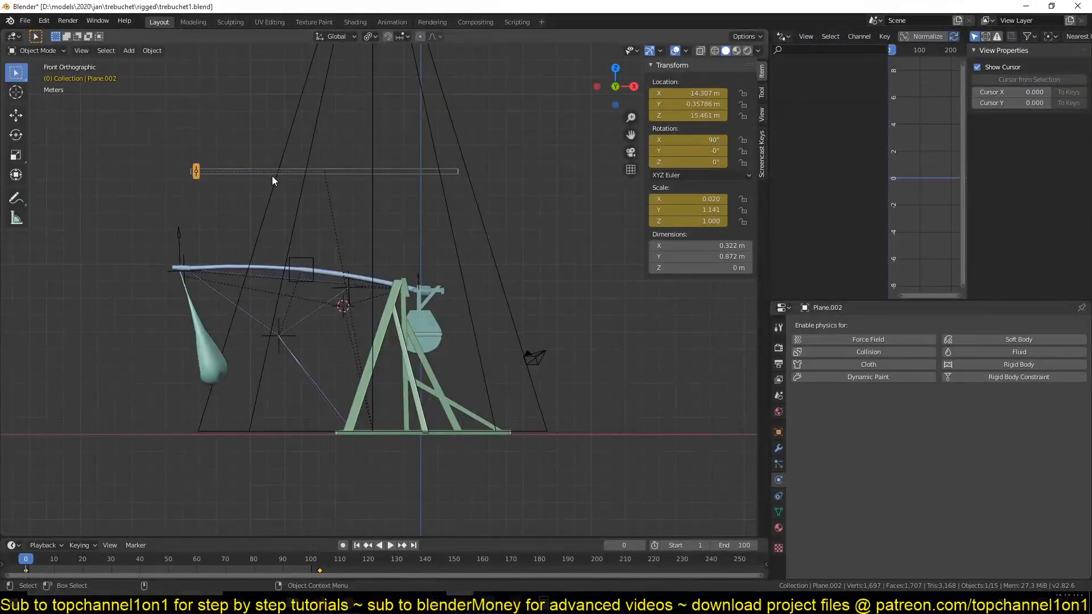
{"action": "key", "text": "g"}
{"action": "key", "text": "x"}
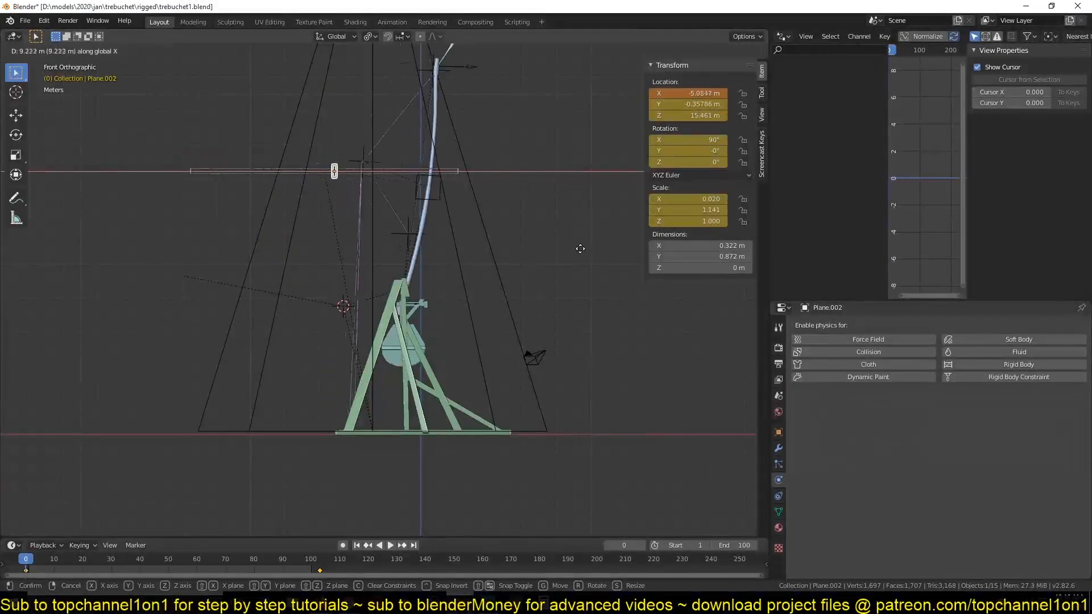
{"action": "right_click", "coordinate": [424, 250]}
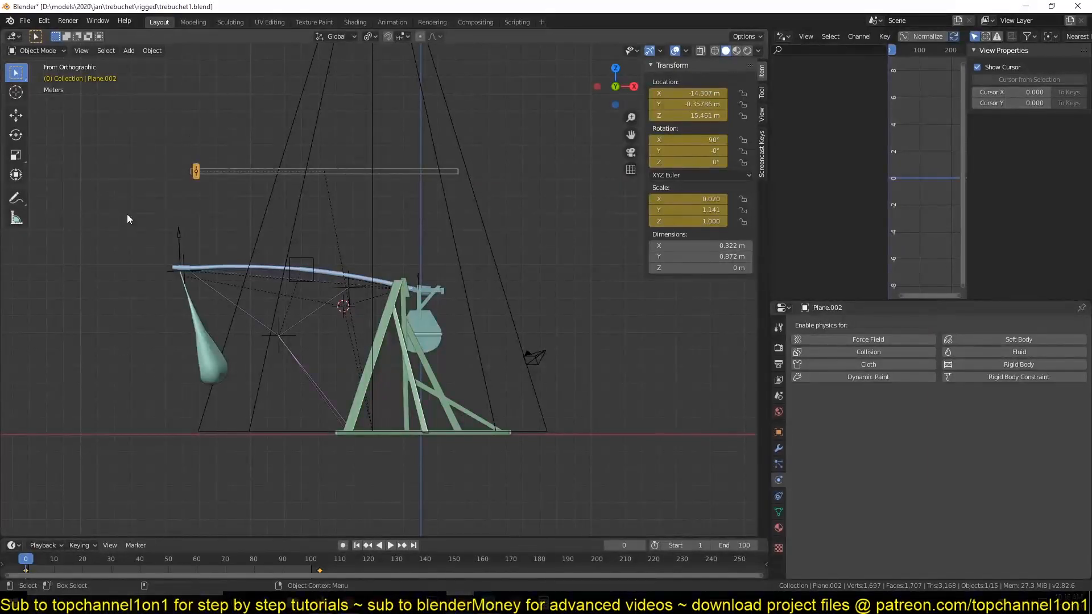
{"action": "key", "text": "g"}
{"action": "key", "text": "x"}
{"action": "right_click", "coordinate": [207, 180]}
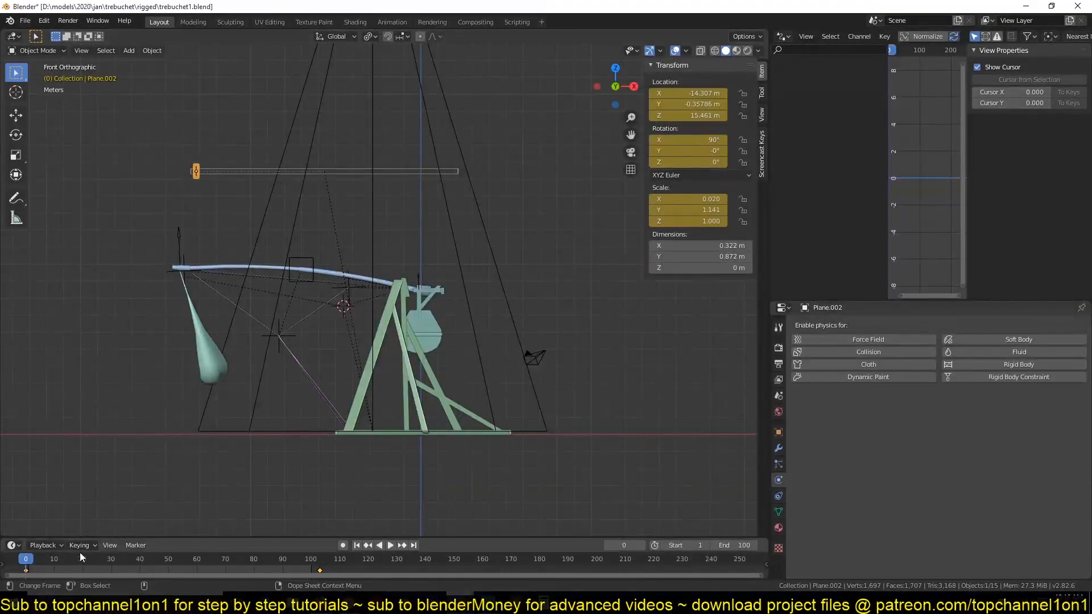
Play the trebuchet animation and scrub the timeline to about frame 106.
{"action": "key", "text": "space"}
{"action": "left_click_drag", "start_coordinate": [191, 556], "coordinate": [330, 563]}
{"action": "key", "text": "space"}
Try moving the square empty at the middle of the arm to preview how it bends the beam.
{"action": "left_click", "coordinate": [527, 305]}
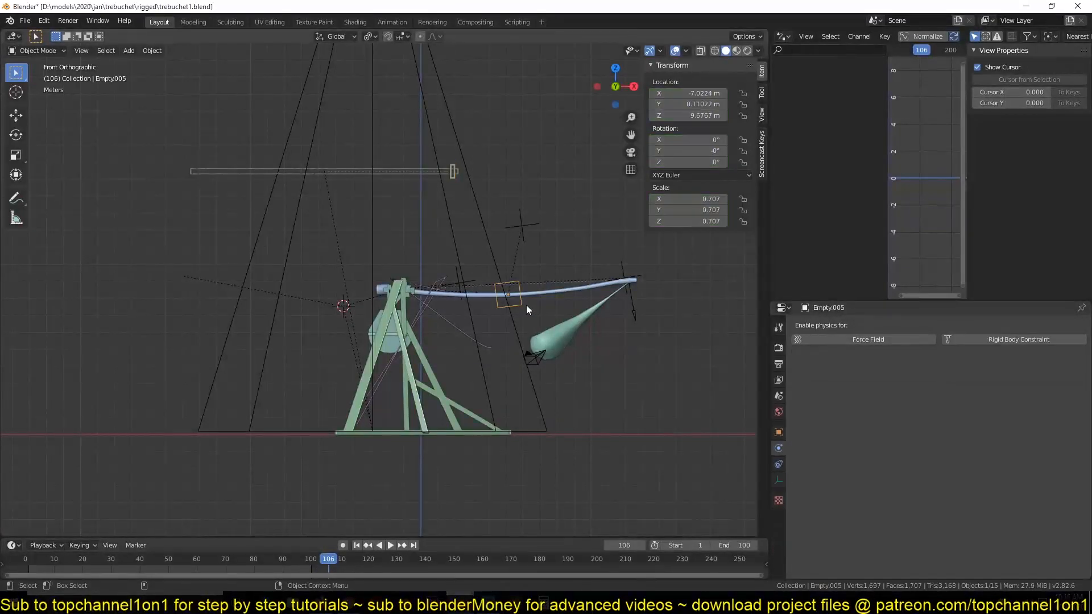
{"action": "key", "text": "g"}
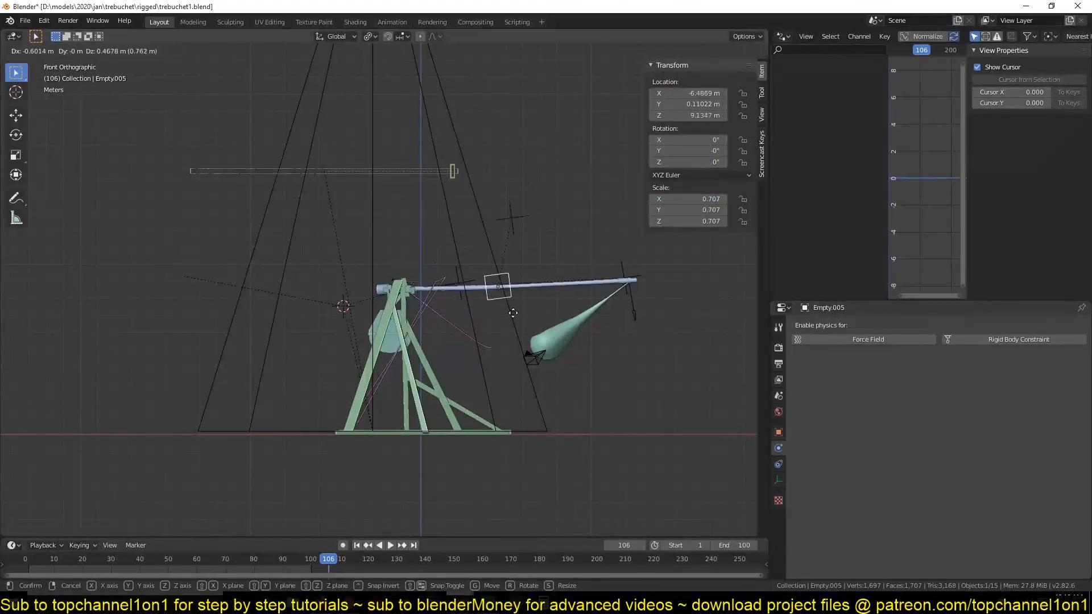
{"action": "right_click", "coordinate": [517, 290]}
{"action": "scroll", "coordinate": [520, 313], "scroll_direction": "up", "scroll_amount": 3}
{"action": "key", "text": "g"}
{"action": "right_click", "coordinate": [584, 298]}
{"action": "scroll", "coordinate": [585, 298], "scroll_direction": "down", "scroll_amount": 3}
{"action": "key", "text": "g"}
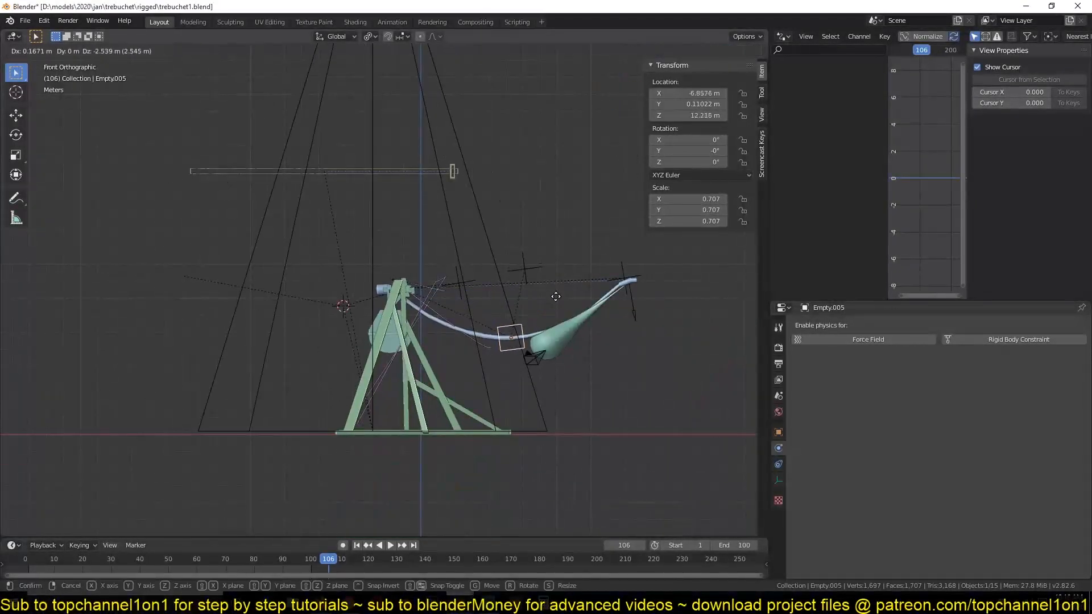
{"action": "right_click", "coordinate": [548, 234]}
{"action": "left_click_drag", "start_coordinate": [257, 571], "coordinate": [64, 572]}
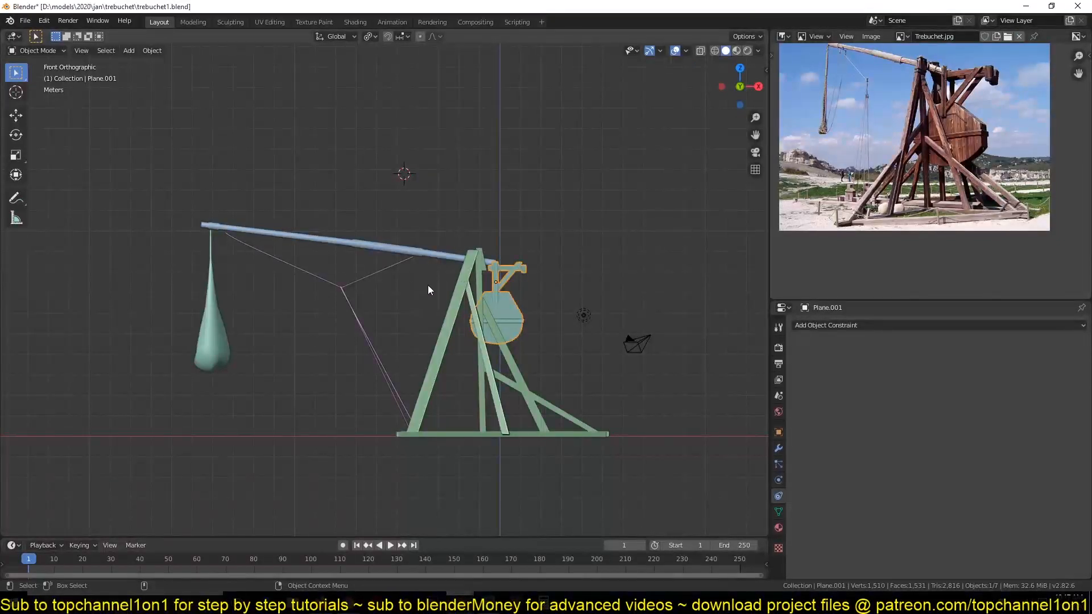
Try rotating the unrigged throwing arm around its pivot in front view.
{"action": "middle_click_drag", "start_coordinate": [427, 285], "coordinate": [420, 314]}
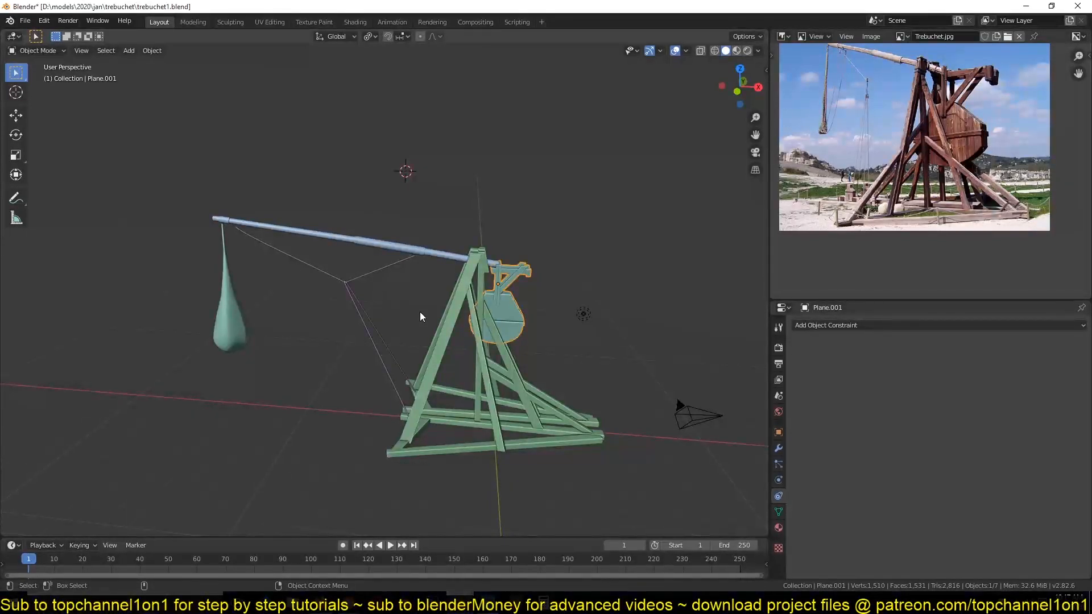
{"action": "key", "text": "KP_1"}
{"action": "scroll", "coordinate": [426, 261], "scroll_direction": "up", "scroll_amount": 3}
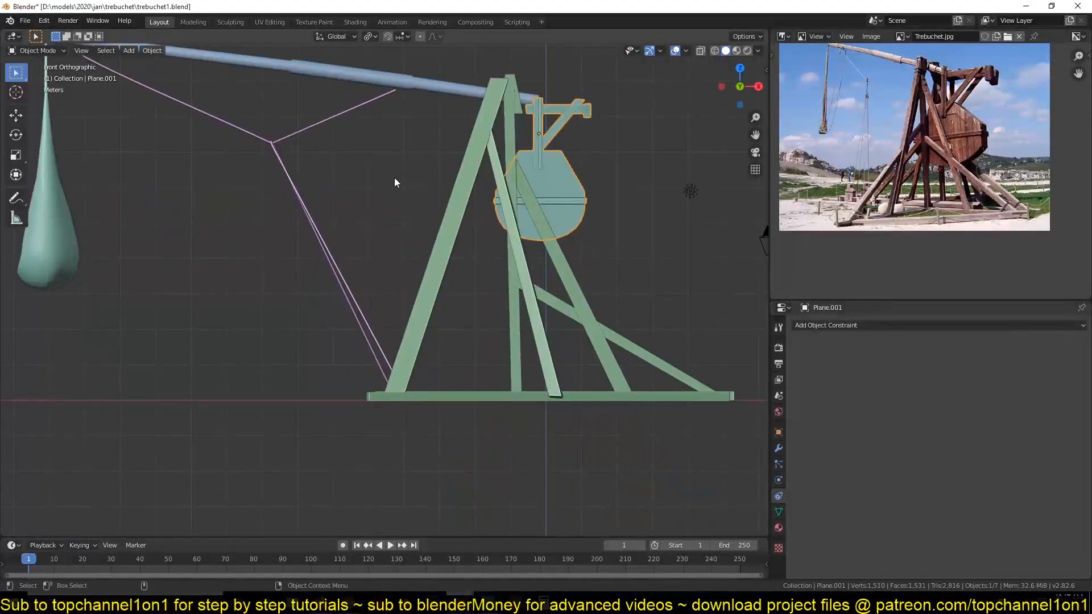
{"action": "scroll", "coordinate": [394, 182], "scroll_direction": "down", "scroll_amount": 3}
{"action": "scroll", "coordinate": [404, 287], "scroll_direction": "up", "scroll_amount": 3}
{"action": "left_click", "coordinate": [422, 201]}
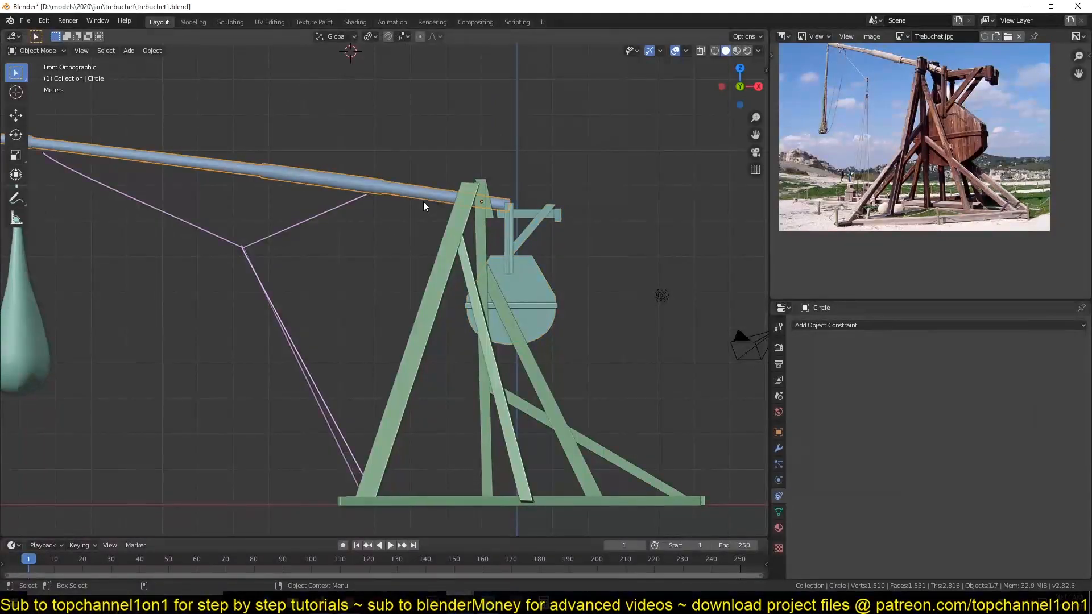
{"action": "scroll", "coordinate": [422, 200], "scroll_direction": "down", "scroll_amount": 4}
{"action": "key", "text": "r"}
{"action": "right_click", "coordinate": [460, 298]}
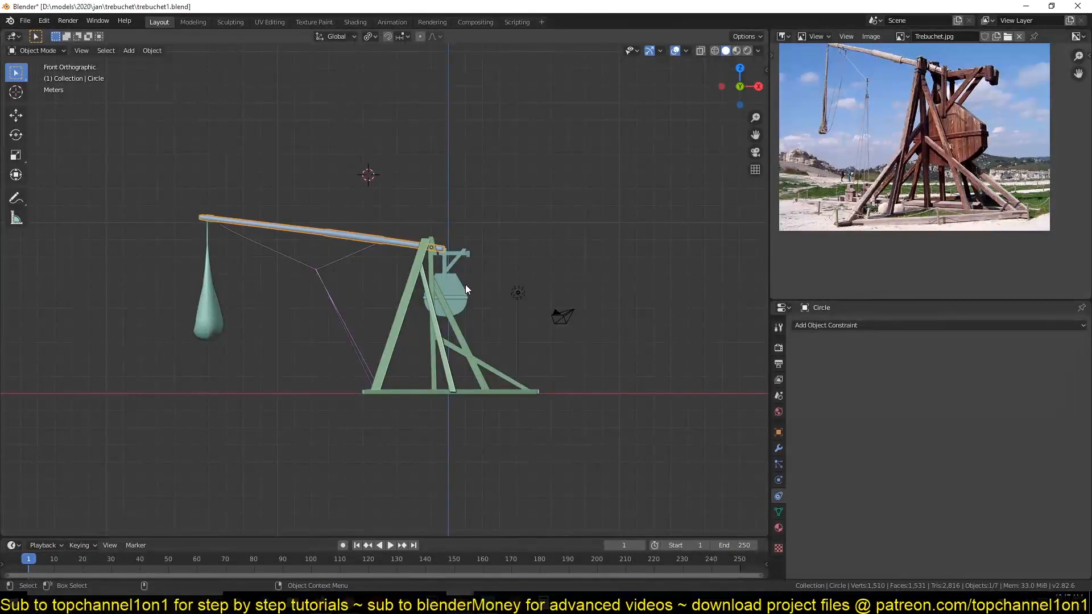
Draw annotation arrows showing the throwing arm's forward swing and the counterweight's downward movement.
{"action": "middle_click_drag", "start_coordinate": [853, 148], "coordinate": [859, 182]}
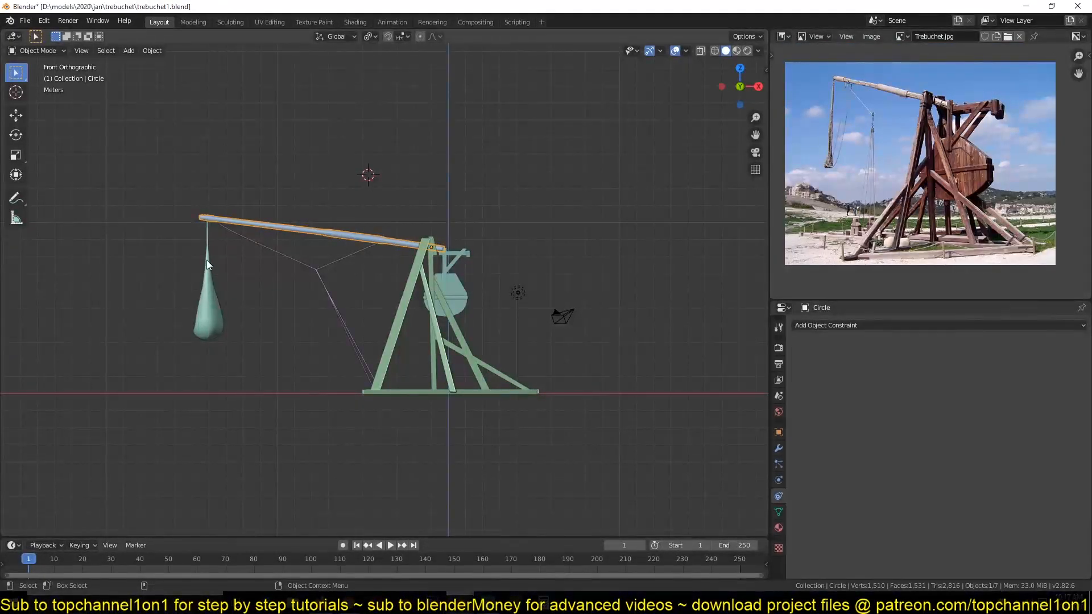
{"action": "left_click", "coordinate": [16, 198]}
{"action": "mouse_move", "coordinate": [125, 278]}
{"action": "left_mouse_down"}
{"action": "mouse_move", "coordinate": [239, 123]}
{"action": "mouse_move", "coordinate": [351, 169]}
{"action": "mouse_move", "coordinate": [264, 180]}
{"action": "mouse_move", "coordinate": [336, 154]}
{"action": "left_mouse_up"}
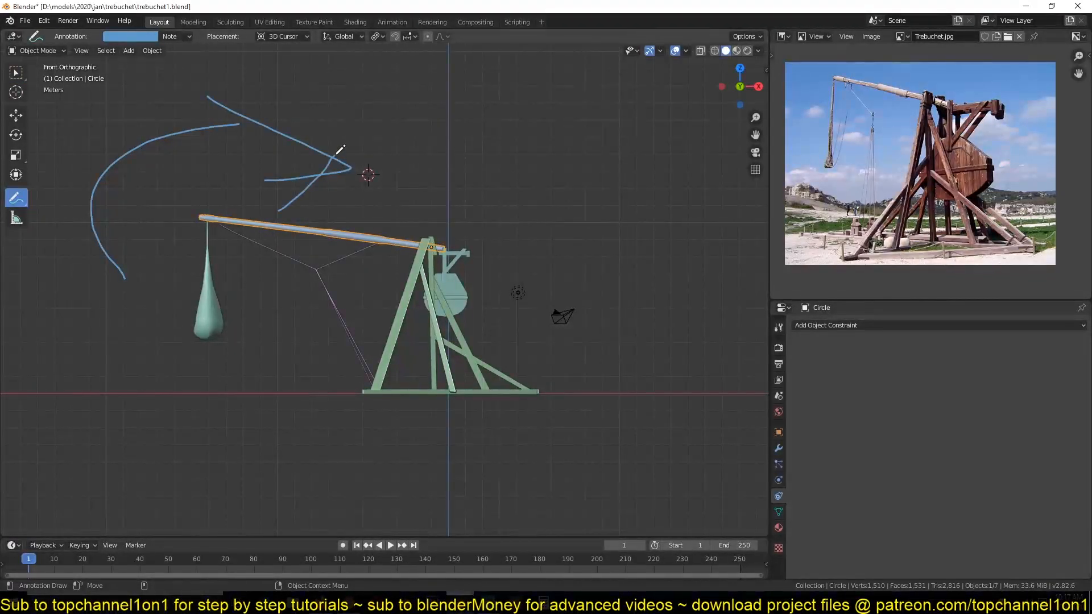
{"action": "left_click_drag", "start_coordinate": [480, 249], "coordinate": [486, 289]}
{"action": "scroll", "coordinate": [454, 327], "scroll_direction": "up", "scroll_amount": 3}
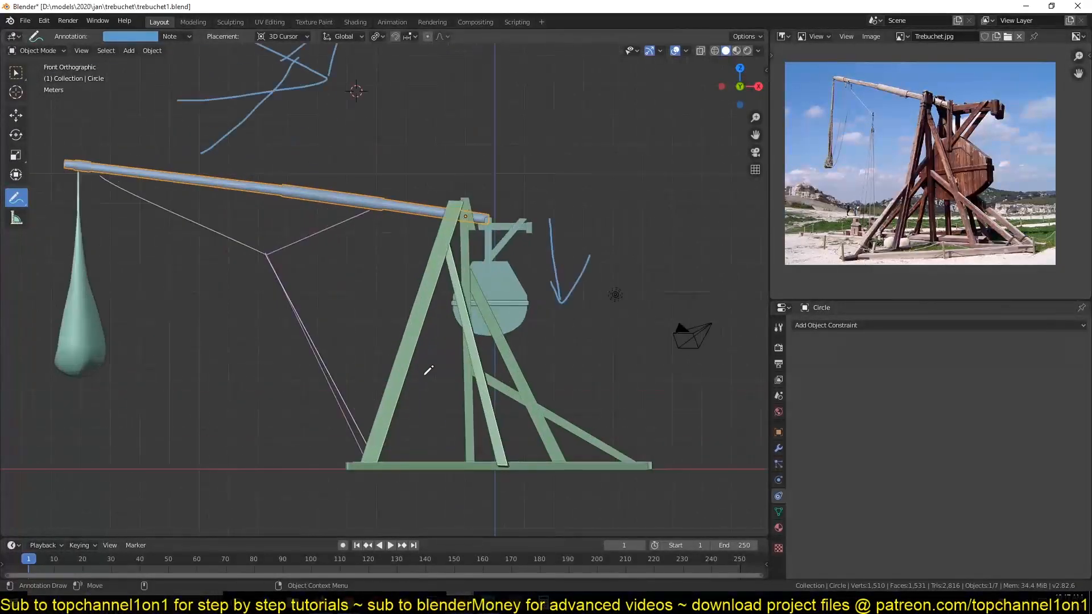
Try rotating the throwing arm upward to compare its swing with the annotated arrows.
{"action": "left_click", "coordinate": [15, 115]}
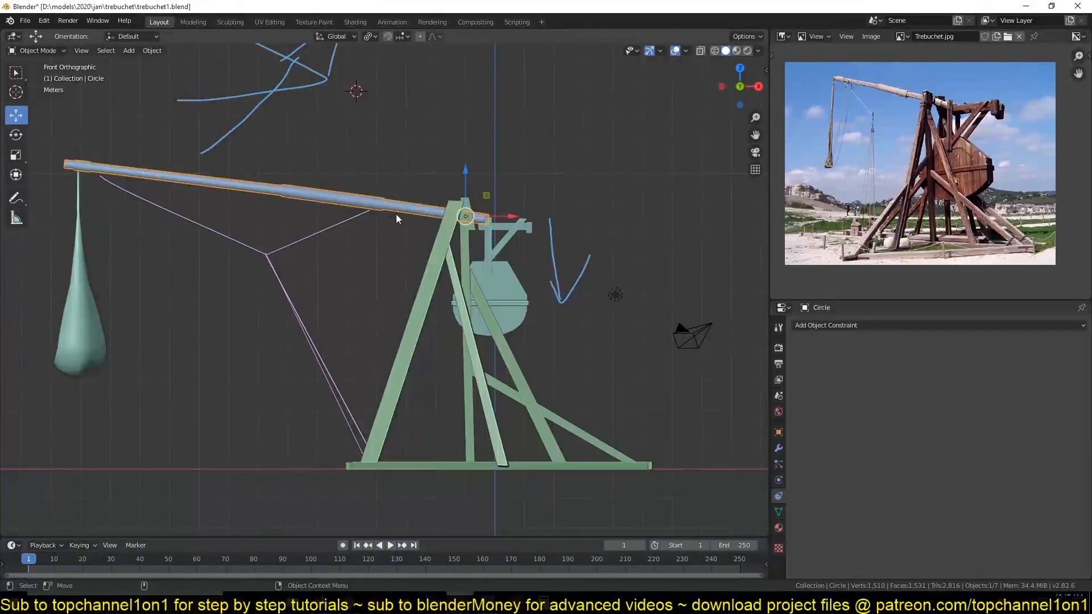
{"action": "key", "text": "r"}
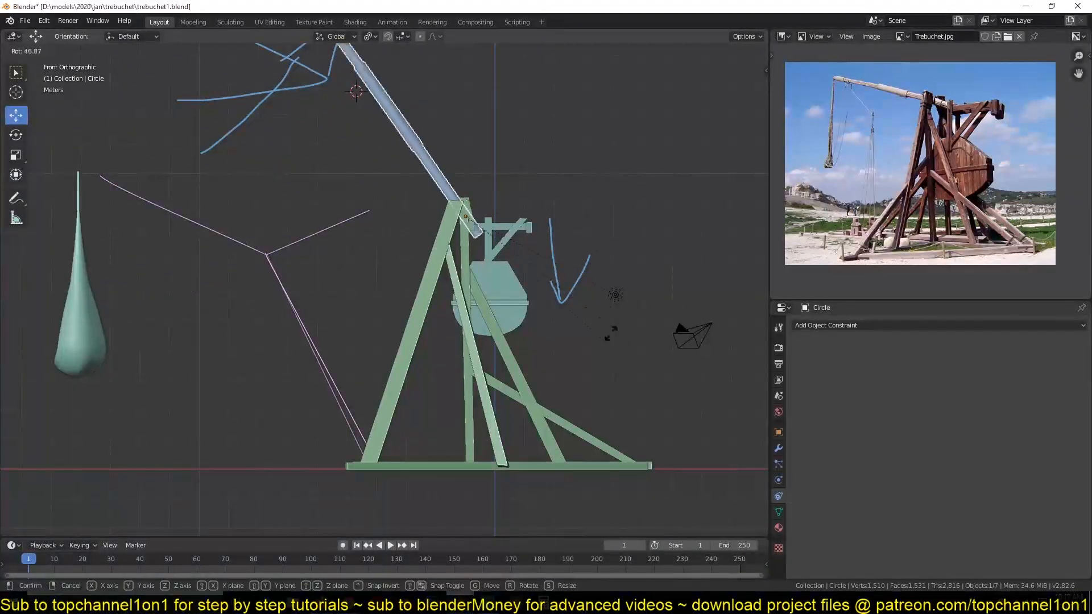
{"action": "right_click", "coordinate": [603, 180]}
{"action": "middle_click_drag", "start_coordinate": [158, 132], "coordinate": [263, 217], "text": "shift"}
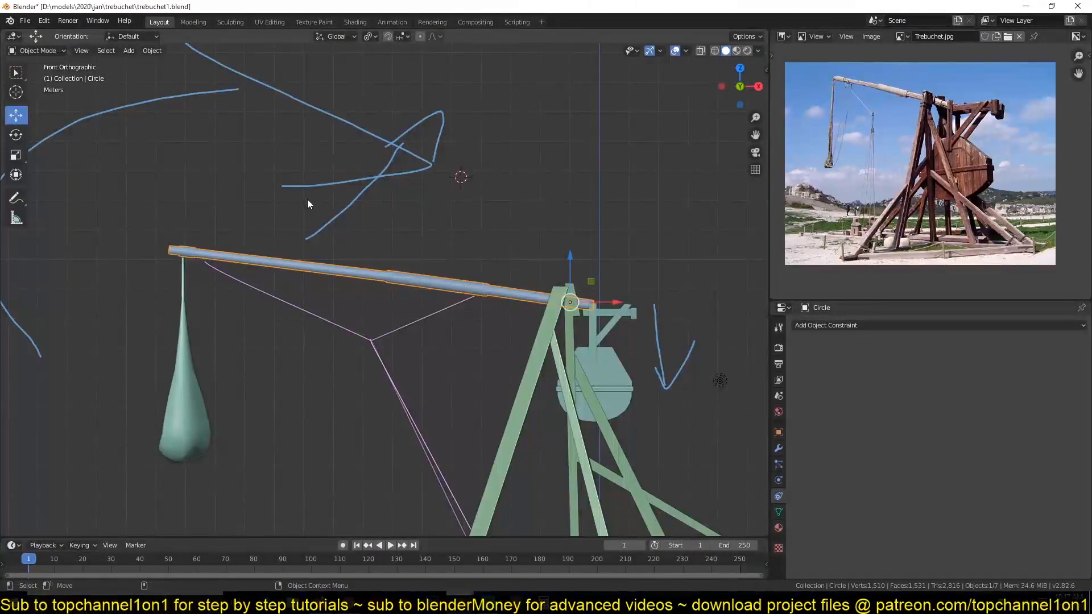
{"action": "scroll", "coordinate": [308, 203], "scroll_direction": "down", "scroll_amount": 2}
Remove the annotation layer that holds the motion arrows.
{"action": "left_click", "coordinate": [16, 218]}
{"action": "left_click", "coordinate": [15, 198]}
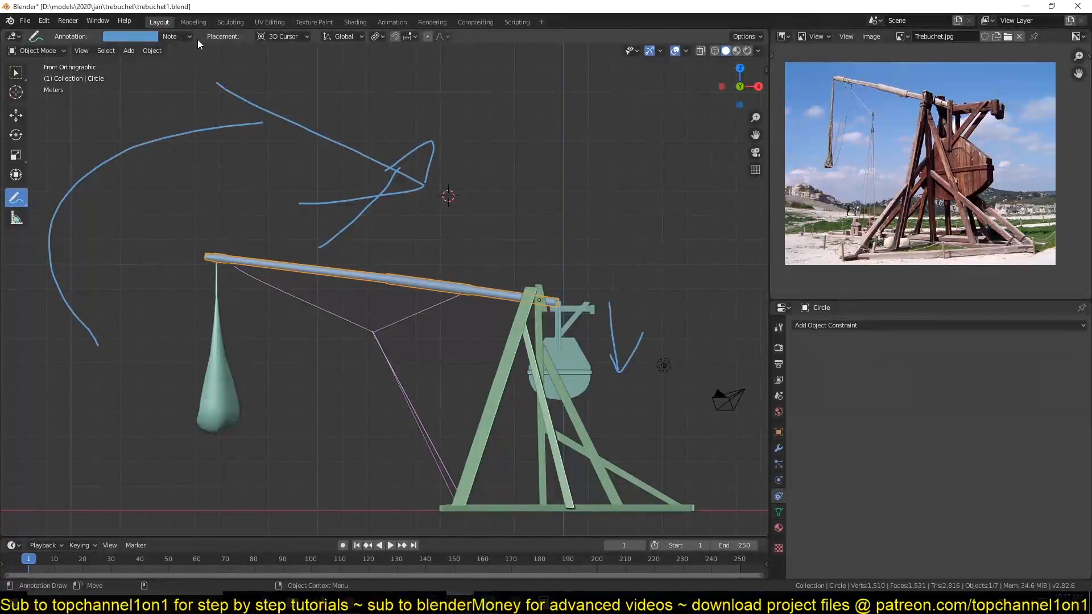
{"action": "left_click", "coordinate": [181, 37]}
{"action": "left_click", "coordinate": [232, 78]}
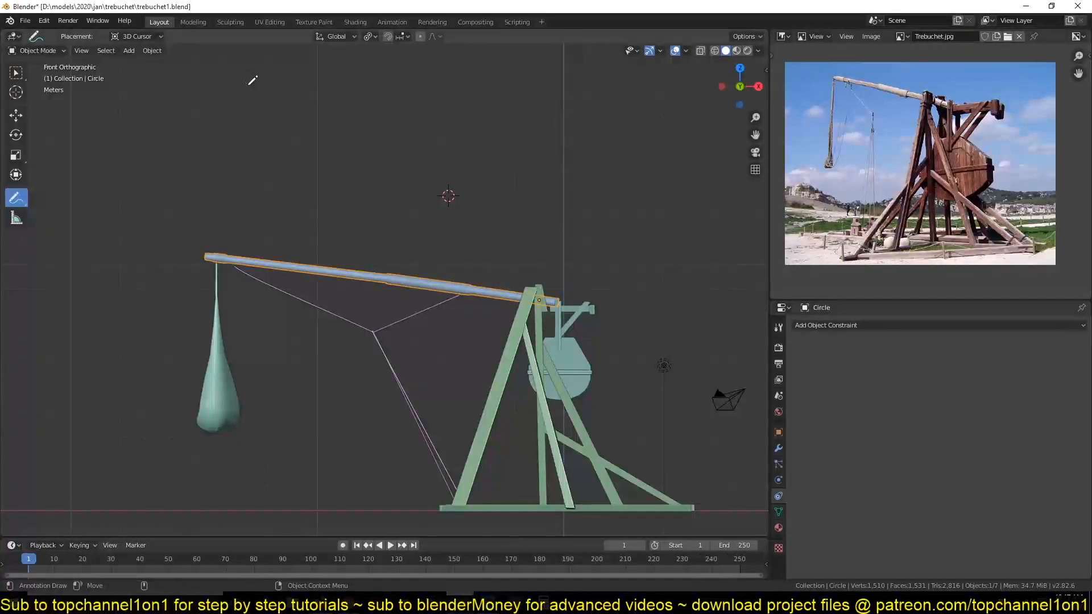
{"action": "left_click", "coordinate": [15, 114]}
{"action": "key", "text": "shift+a"}
{"action": "mouse_move", "coordinate": [254, 179]}
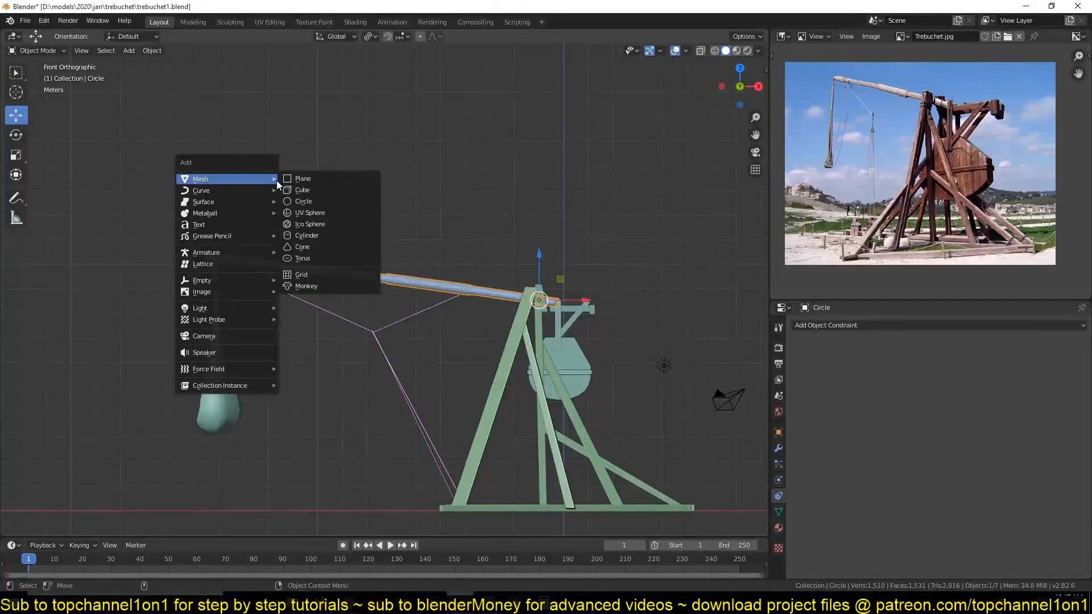
{"action": "left_click", "coordinate": [305, 192]}
{"action": "key", "text": "x"}
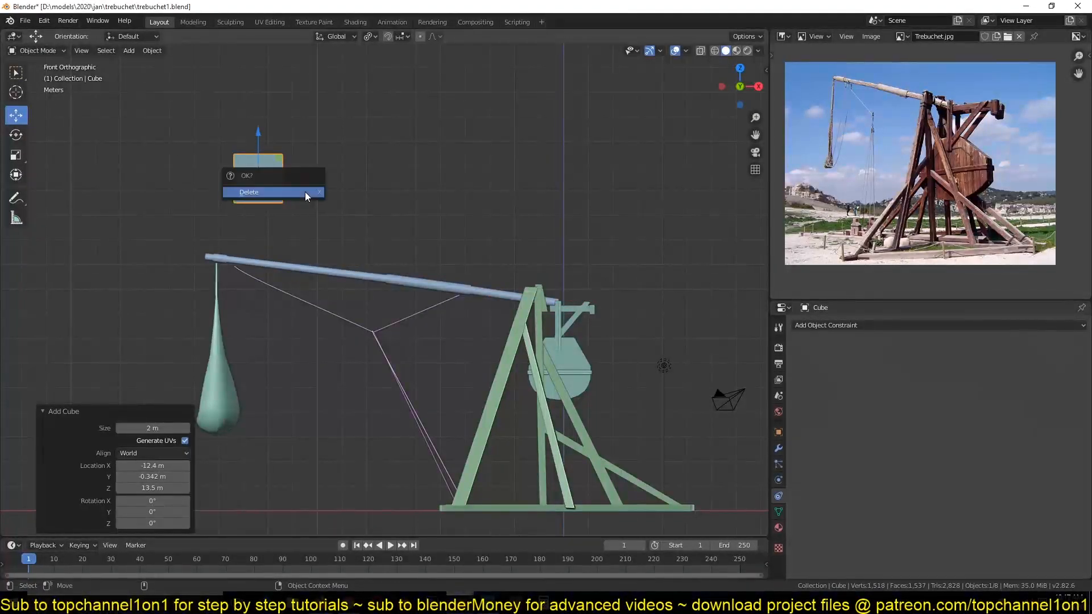
{"action": "left_click", "coordinate": [305, 192]}
Add a cube at the 3D cursor and scale it to about 0.243 along X.
{"action": "key", "text": "shift+a"}
{"action": "mouse_move", "coordinate": [312, 193]}
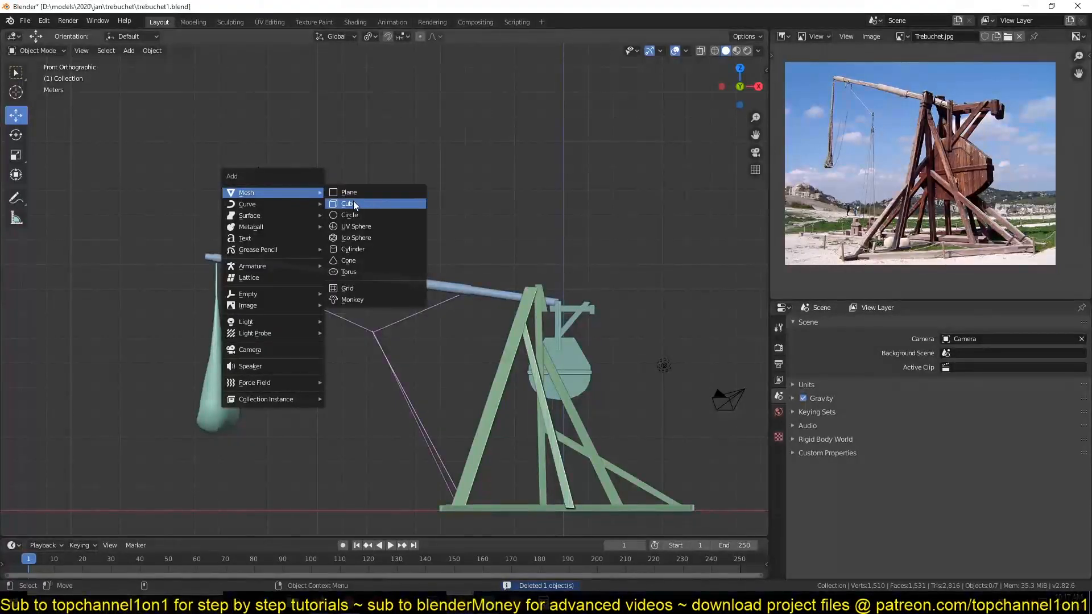
{"action": "left_click", "coordinate": [353, 202]}
{"action": "key", "text": "s"}
{"action": "key", "text": "x"}
{"action": "left_click", "coordinate": [298, 262]}
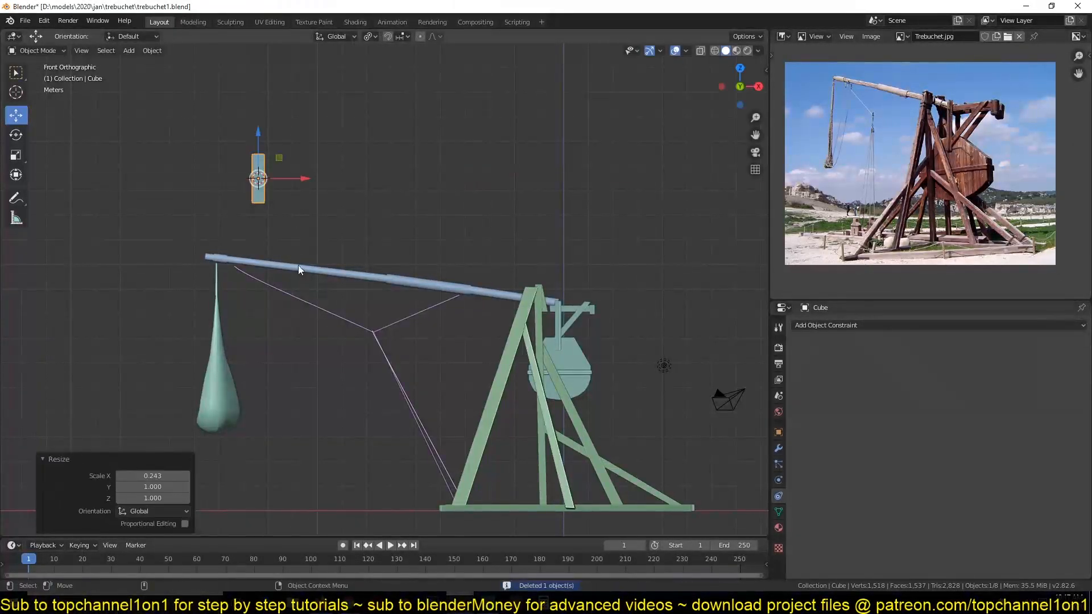
Scale the cube to about 0.372 along Y, working from the top view.
{"action": "key", "text": "KP_7"}
{"action": "key", "text": "s"}
{"action": "key", "text": "y"}
{"action": "left_click", "coordinate": [263, 297]}
Move the slim cube about 2.13 m along X in front view.
{"action": "key", "text": "KP_1"}
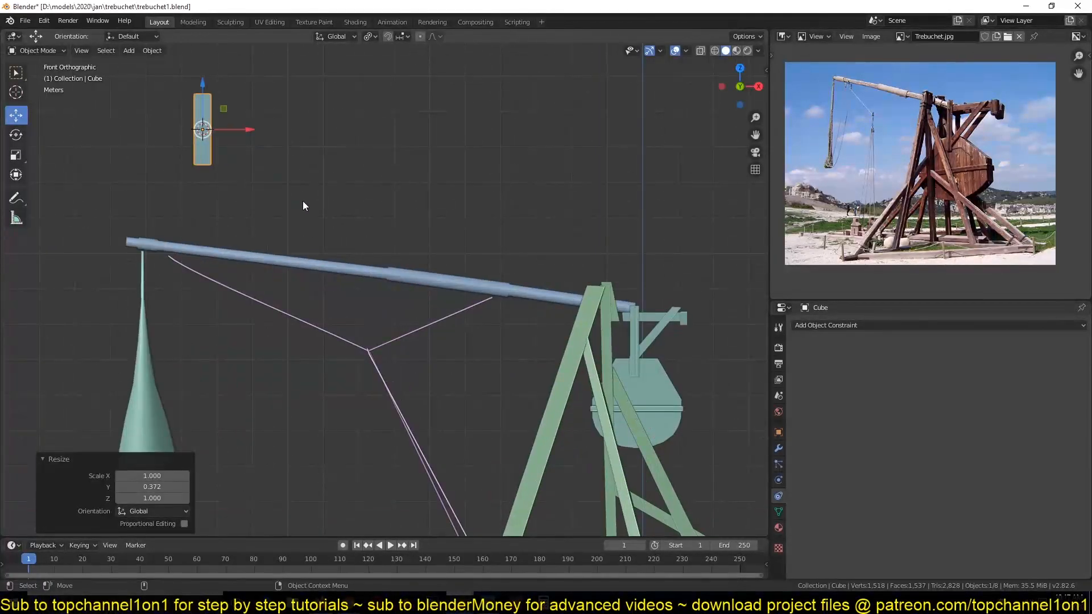
{"action": "key", "text": "g"}
{"action": "key", "text": "x"}
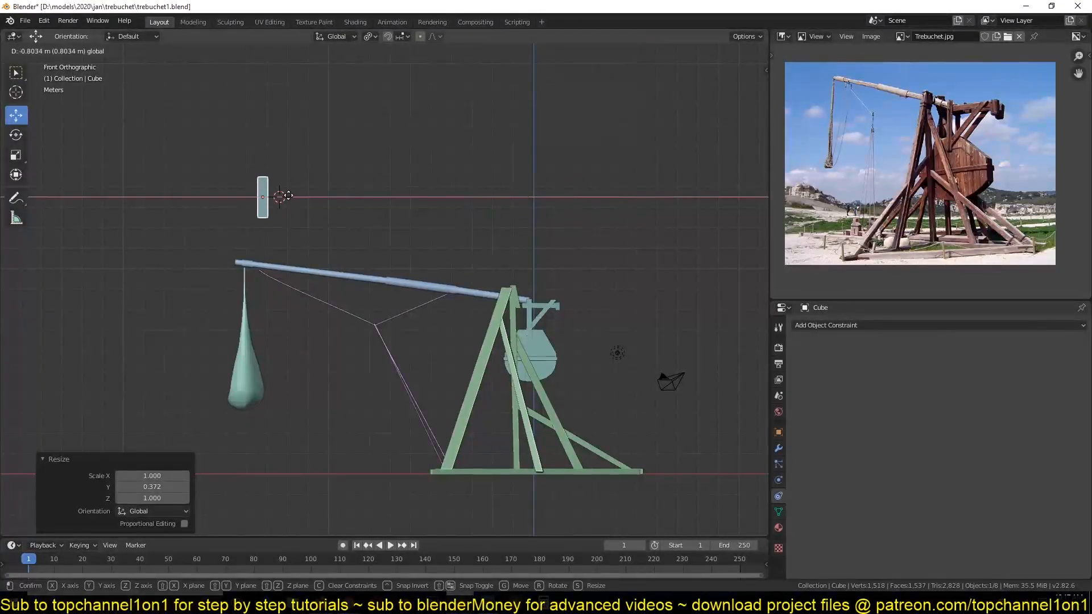
{"action": "left_click", "coordinate": [364, 205]}
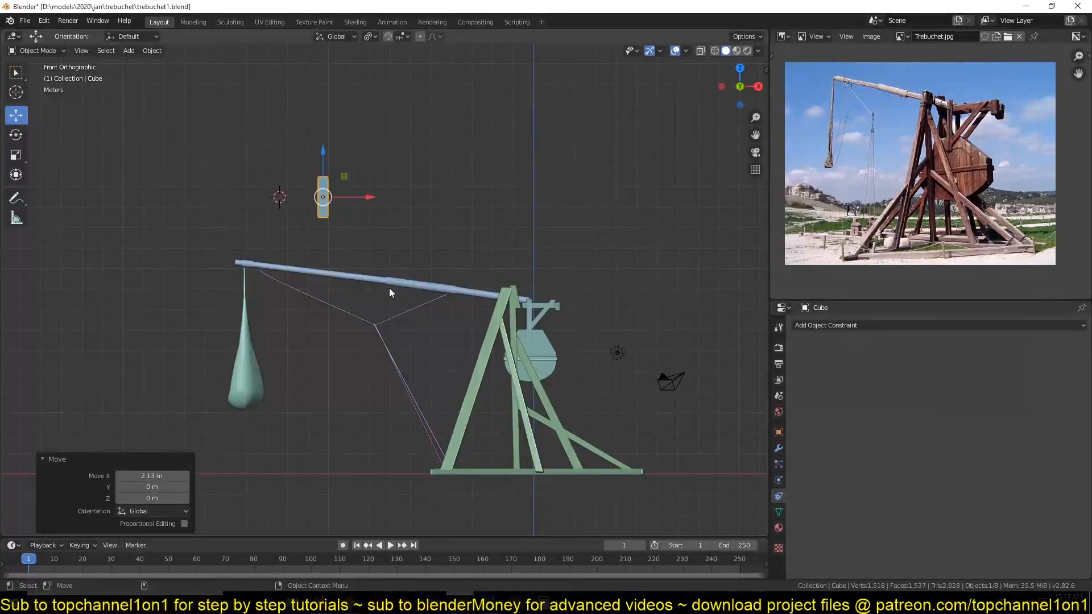
Display the throwing arm's transform properties and try changing its Y rotation to 93.8°.
{"action": "left_click", "coordinate": [390, 287]}
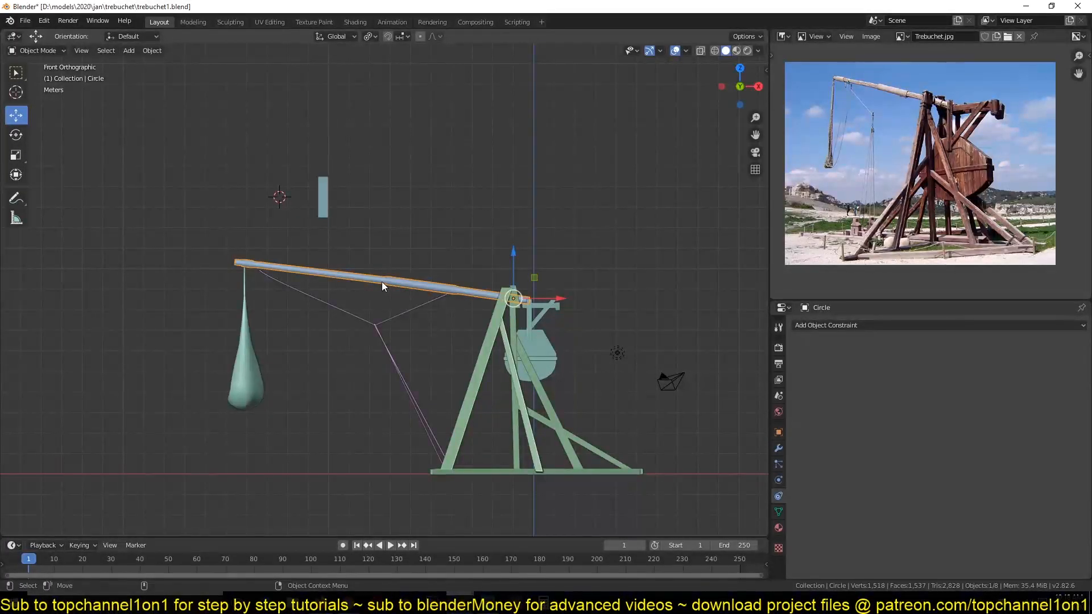
{"action": "middle_click_drag", "start_coordinate": [360, 268], "coordinate": [306, 238], "text": "shift"}
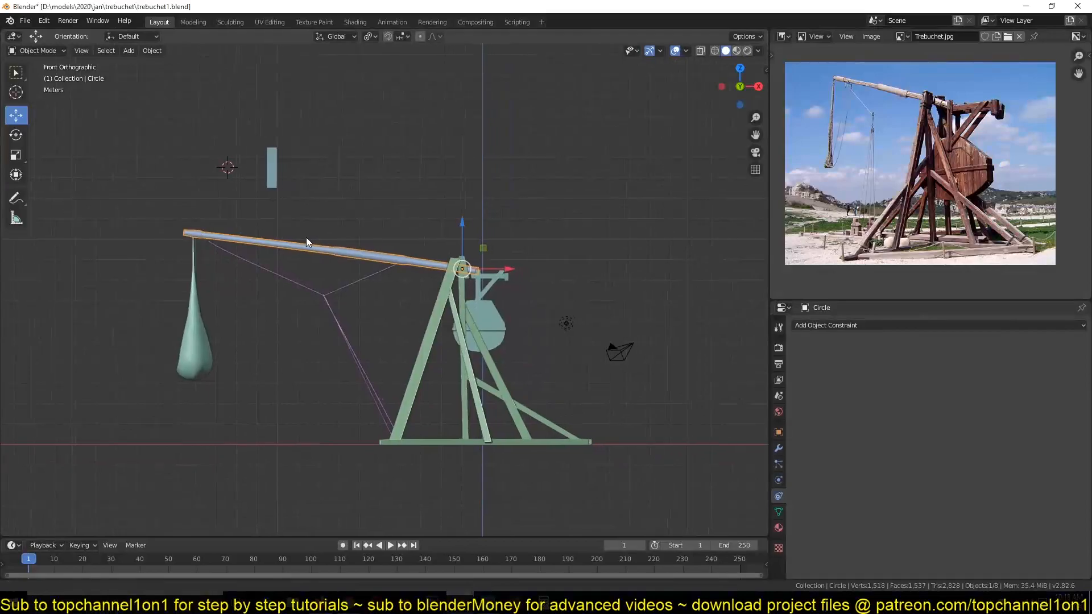
{"action": "scroll", "coordinate": [298, 210], "scroll_direction": "up", "scroll_amount": 1}
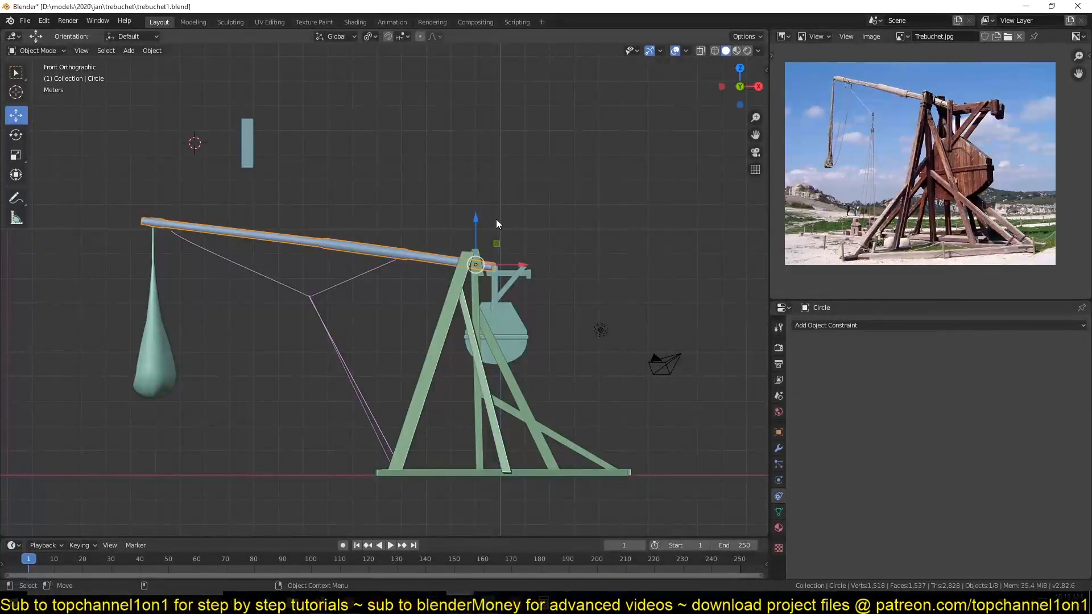
{"action": "key", "text": "n"}
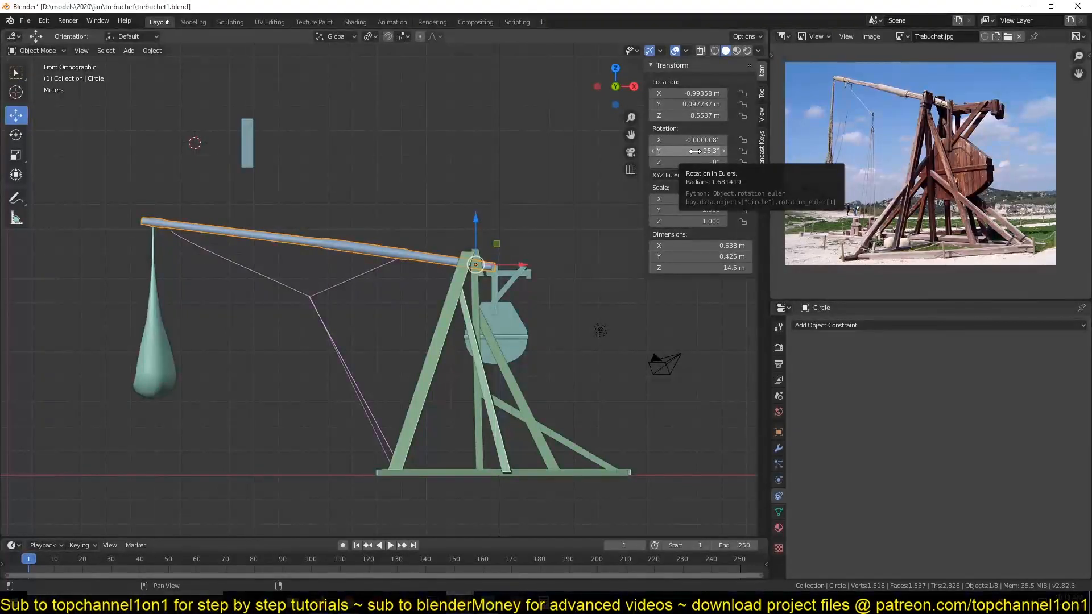
{"action": "mouse_move", "coordinate": [695, 152]}
{"action": "left_mouse_down"}
{"action": "mouse_move", "coordinate": [722, 151]}
{"action": "mouse_move", "coordinate": [660, 151]}
{"action": "mouse_move", "coordinate": [703, 151]}
{"action": "left_mouse_up"}
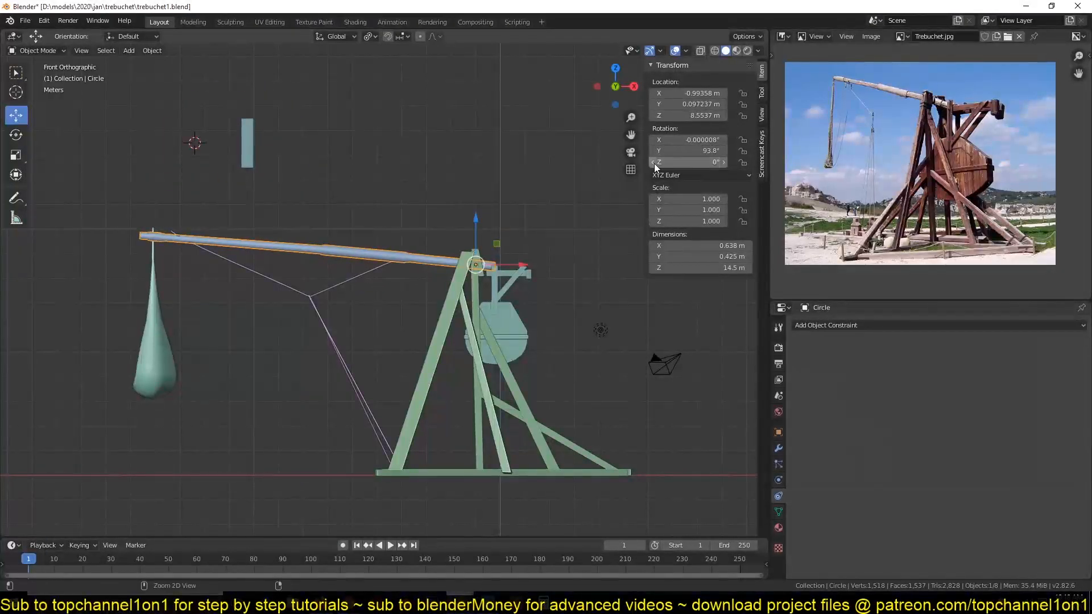
Add a driver to the throwing arm's Y rotation.
{"action": "left_click", "coordinate": [247, 150]}
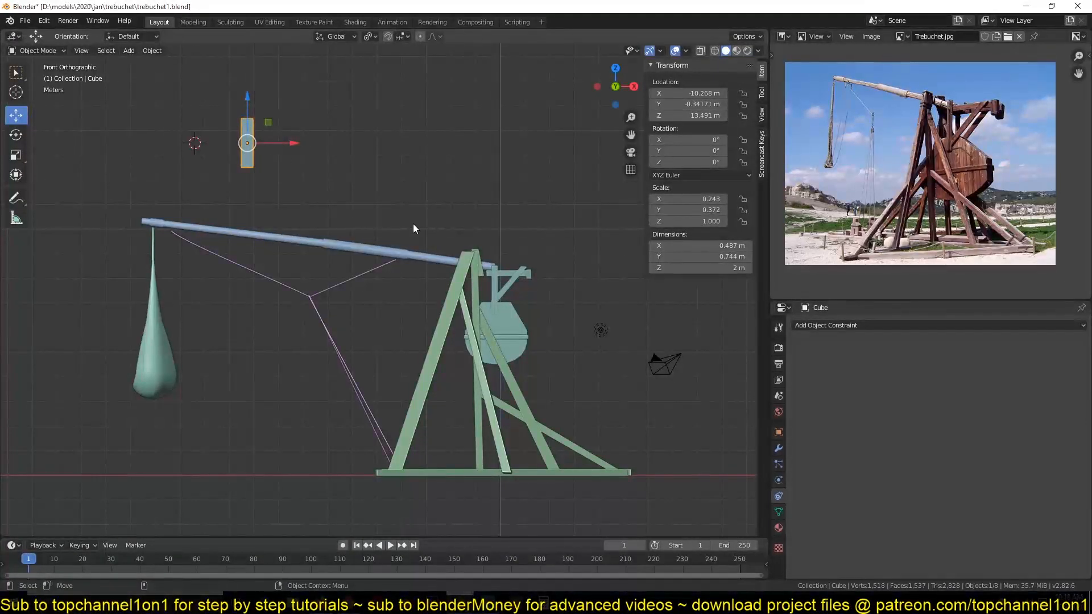
{"action": "left_click", "coordinate": [395, 249]}
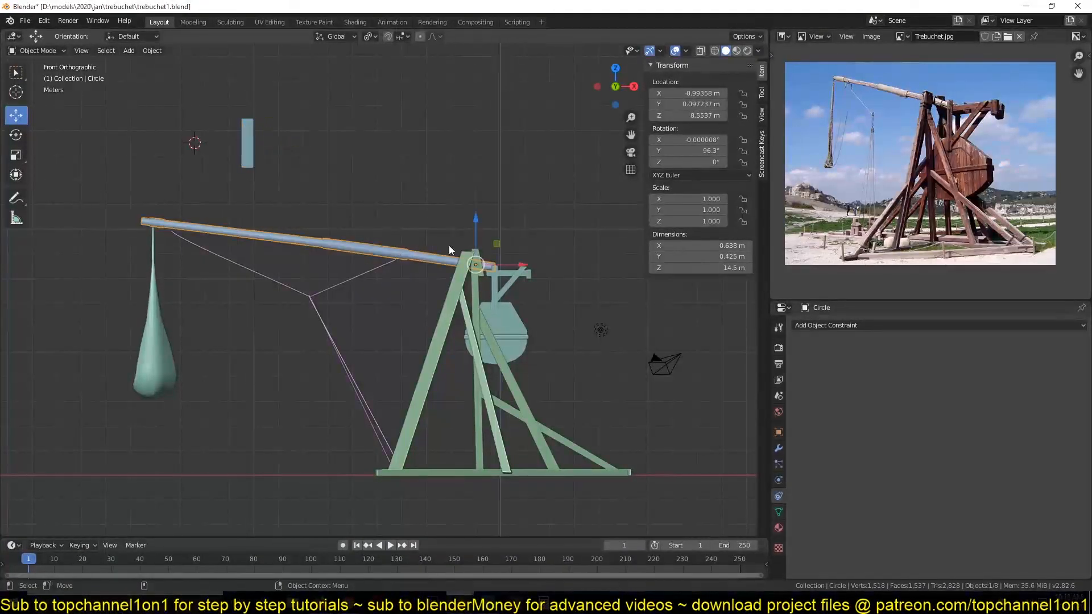
{"action": "right_click", "coordinate": [720, 151]}
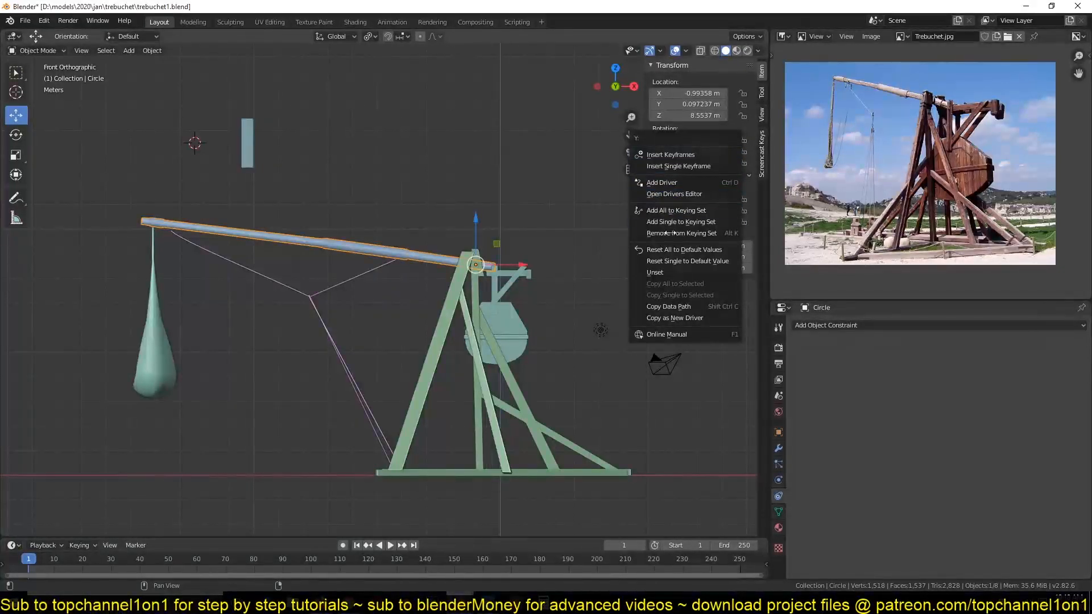
{"action": "left_click", "coordinate": [678, 183]}
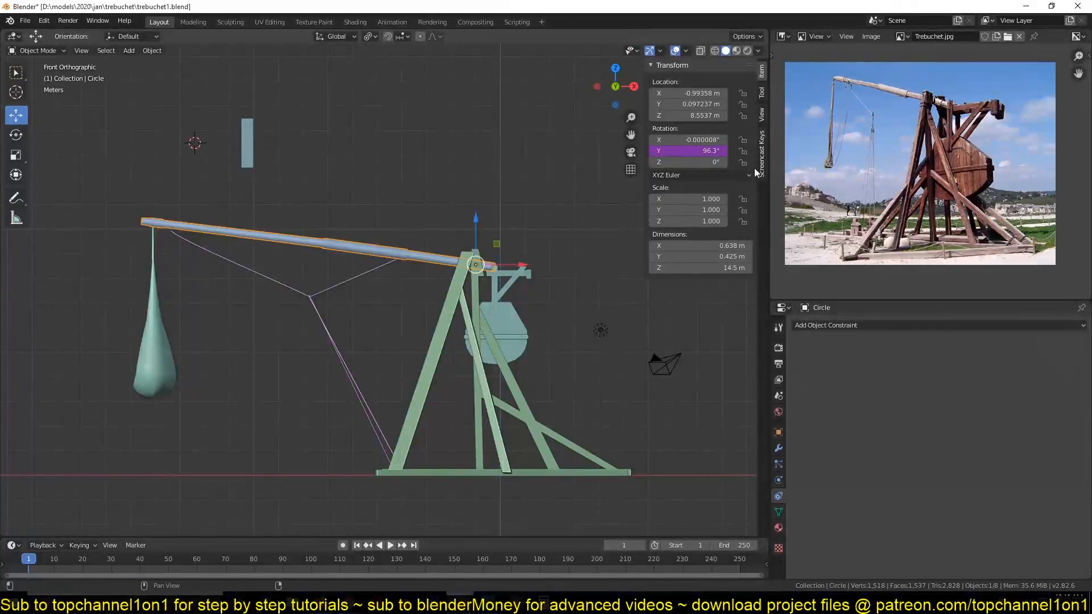
{"action": "right_click", "coordinate": [689, 150]}
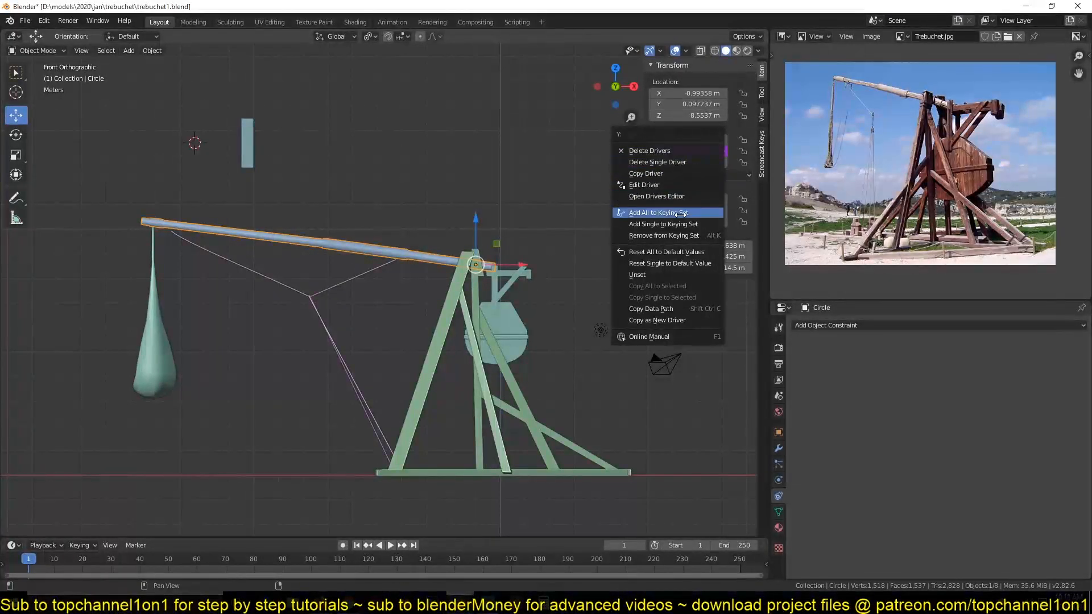
{"action": "left_click", "coordinate": [659, 196]}
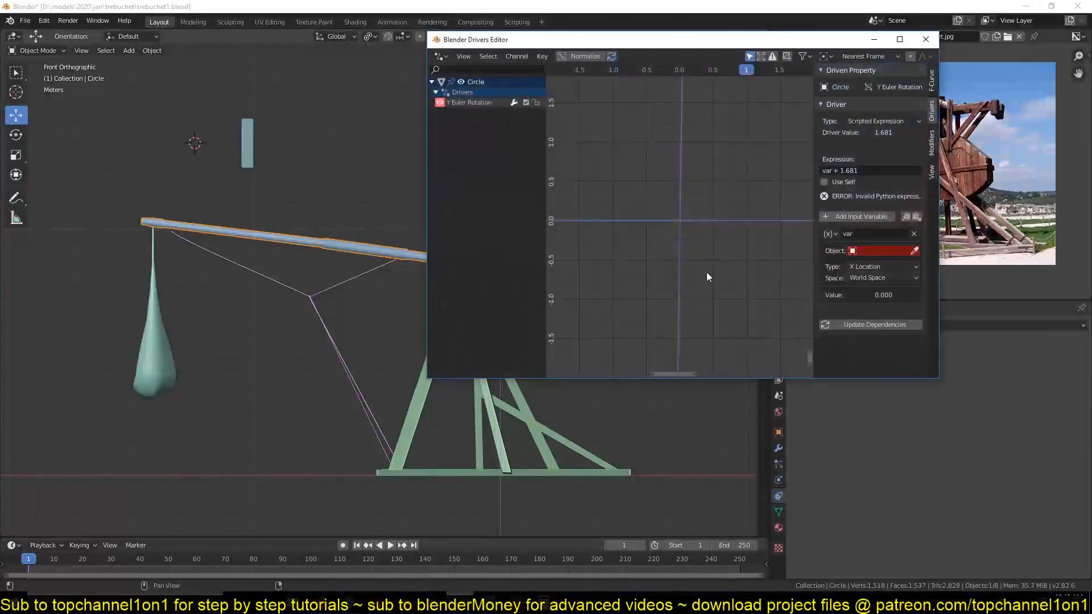
{"action": "left_click", "coordinate": [926, 39]}
{"action": "right_click", "coordinate": [694, 154]}
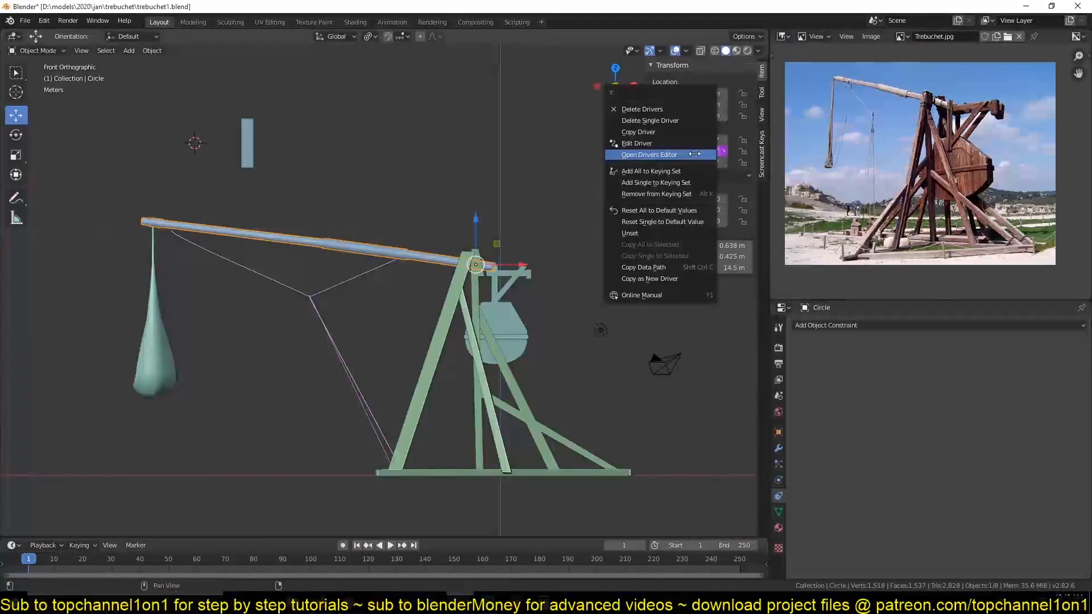
{"action": "left_click", "coordinate": [677, 143]}
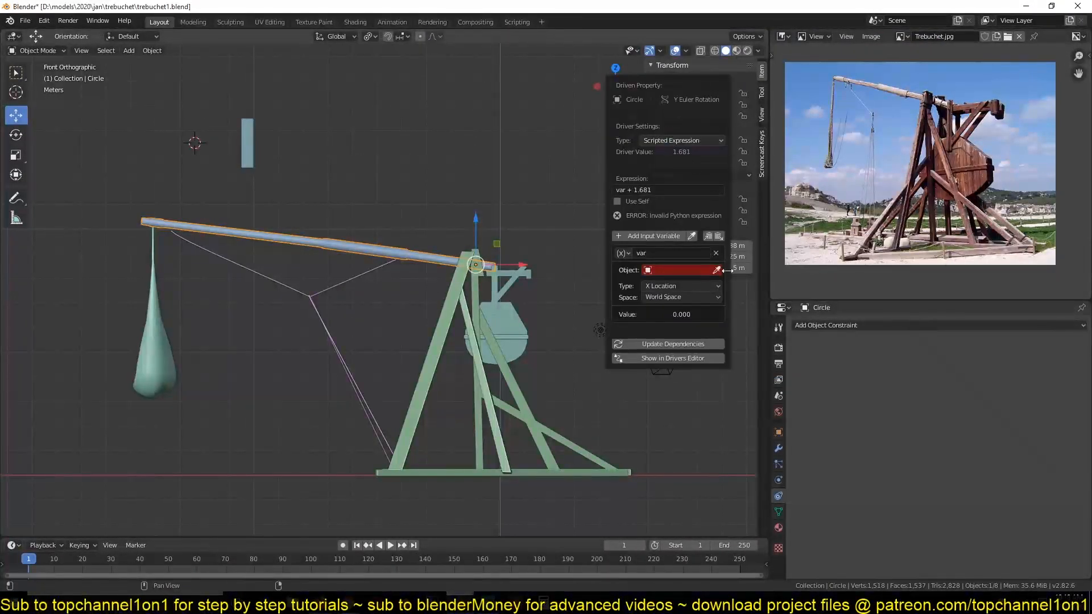
{"action": "left_click", "coordinate": [700, 270]}
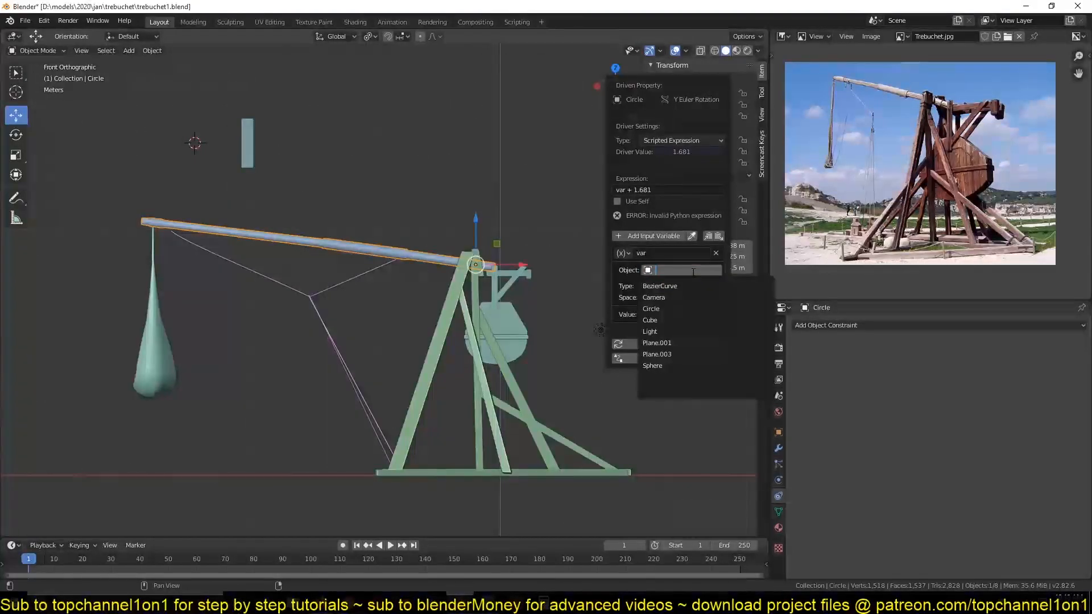
{"action": "left_click", "coordinate": [348, 207]}
{"action": "left_click", "coordinate": [248, 153]}
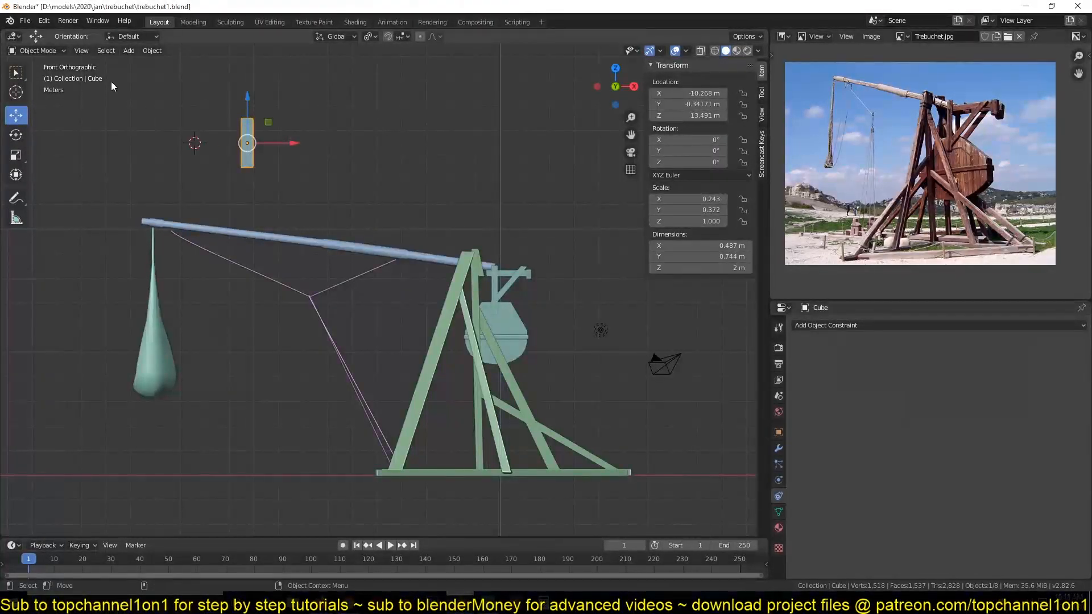
{"action": "left_click", "coordinate": [462, 259]}
{"action": "double_click", "coordinate": [713, 149]}
{"action": "left_click", "coordinate": [613, 179]}
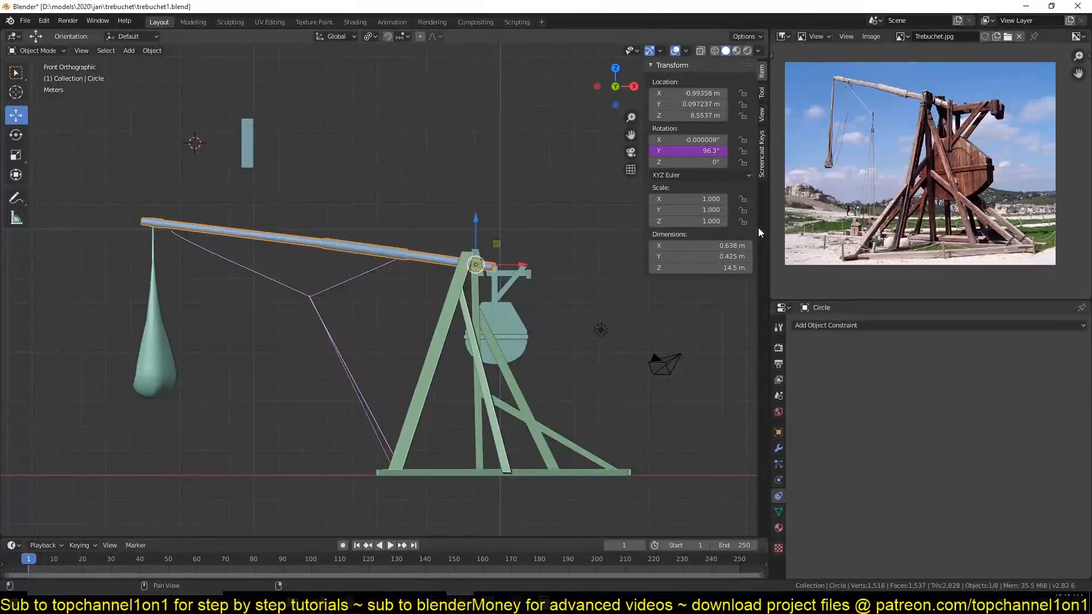
Turn the properties area below the reference image into a Drivers editor and widen it.
{"action": "left_click", "coordinate": [782, 309]}
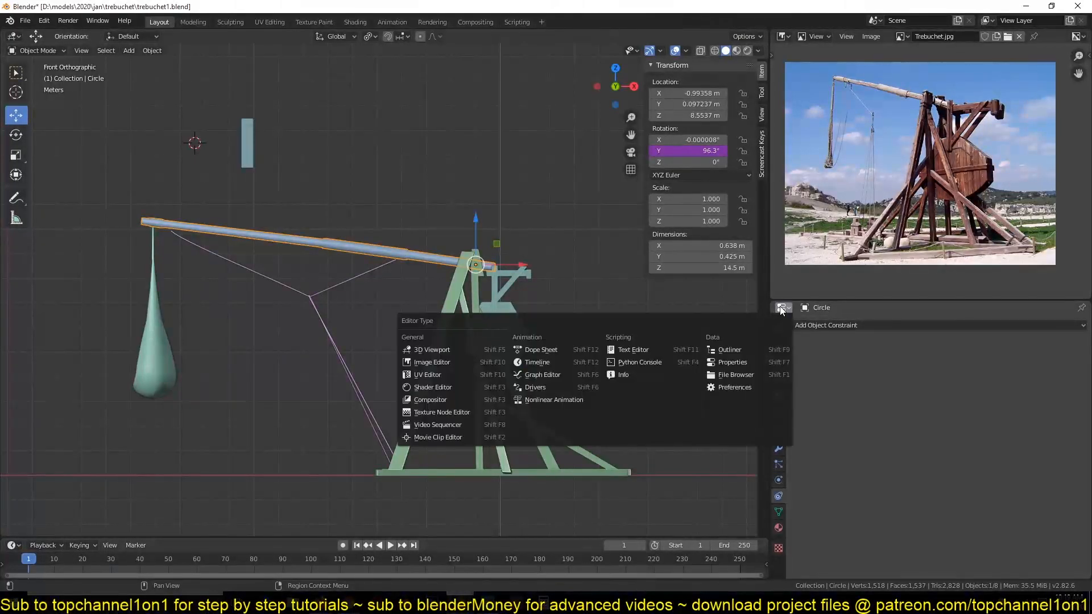
{"action": "left_click", "coordinate": [543, 386]}
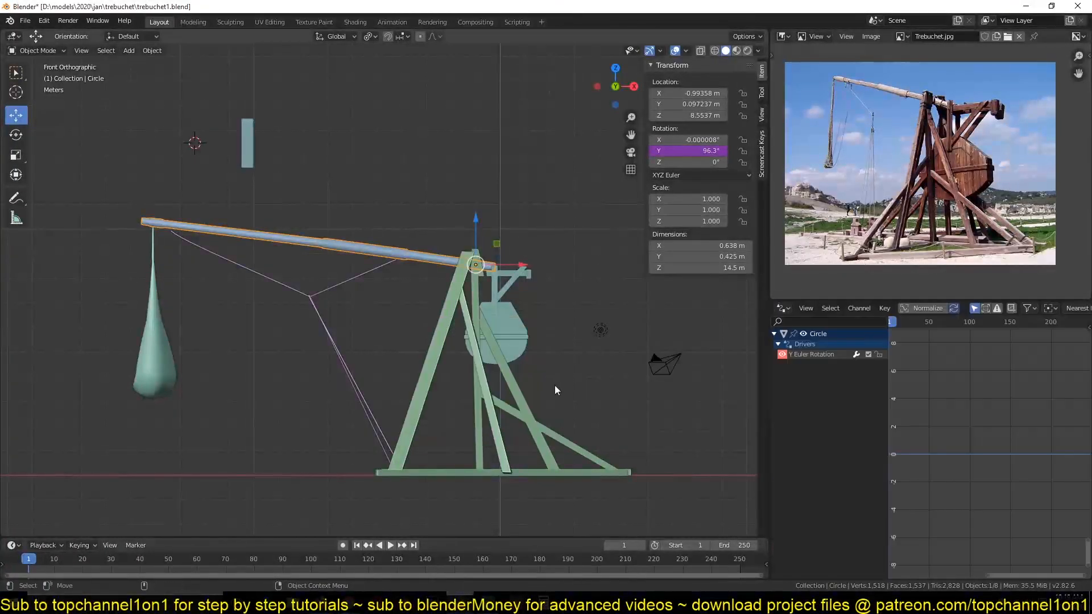
{"action": "right_click", "coordinate": [691, 151]}
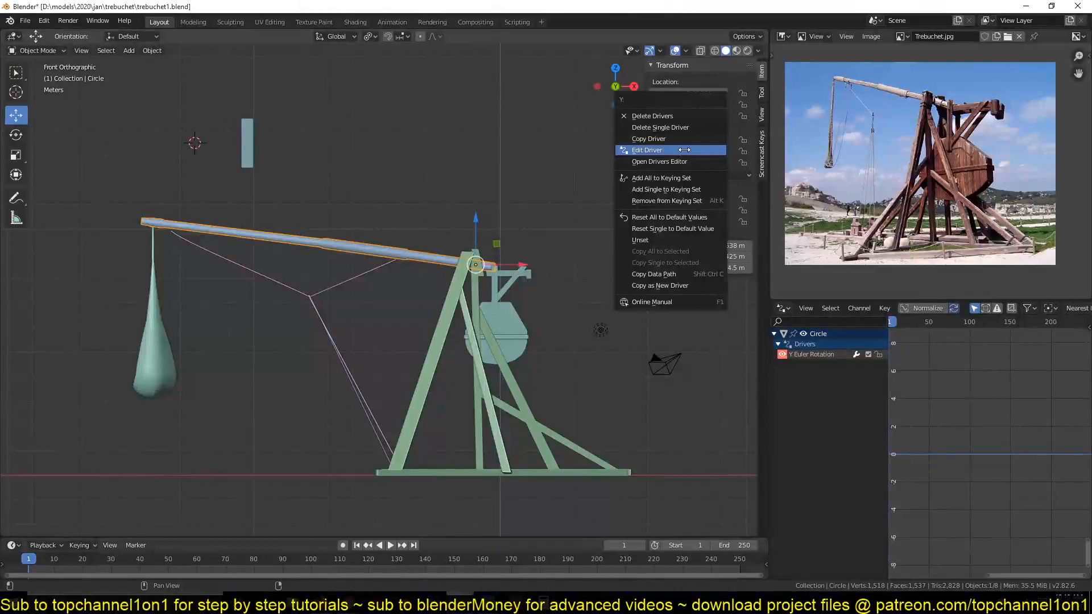
{"action": "left_click", "coordinate": [680, 151]}
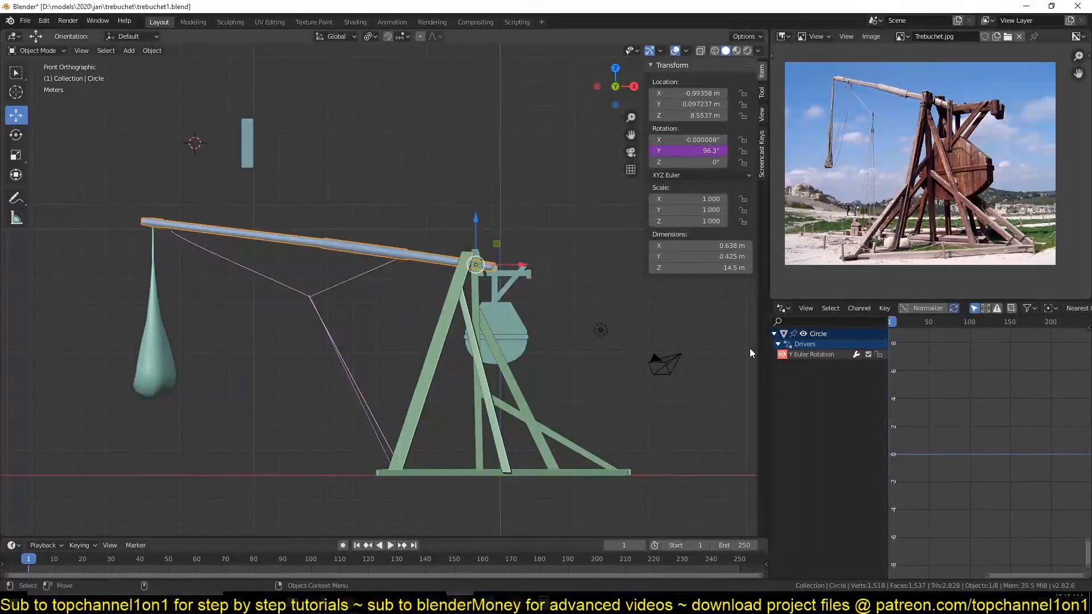
{"action": "left_click_drag", "start_coordinate": [769, 359], "coordinate": [629, 359]}
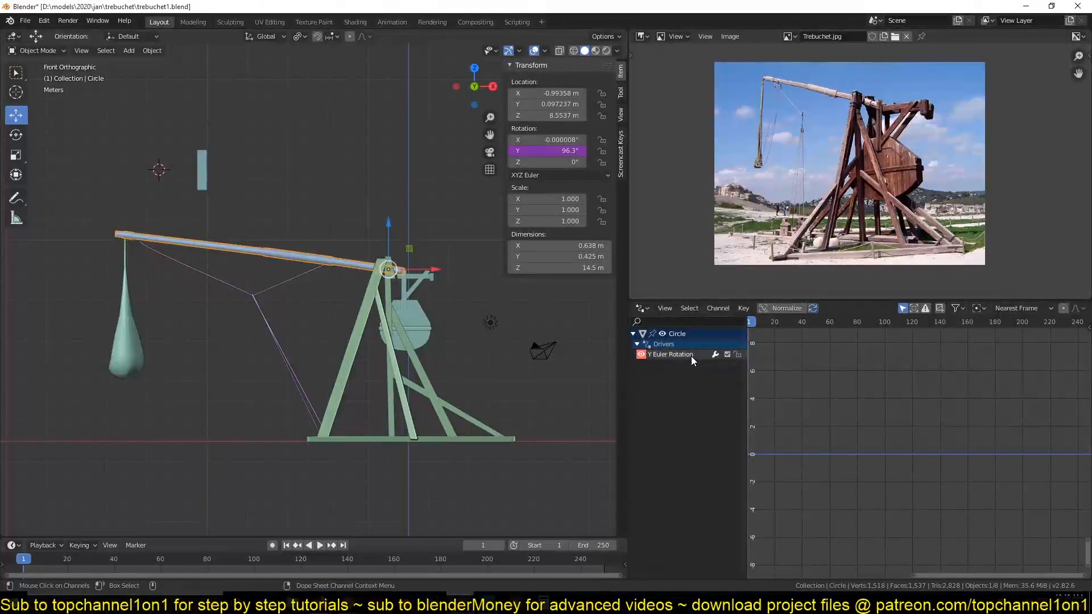
Display the settings of the arm's Y rotation driver and assign the slim cube as its variable's target object.
{"action": "key", "text": "n"}
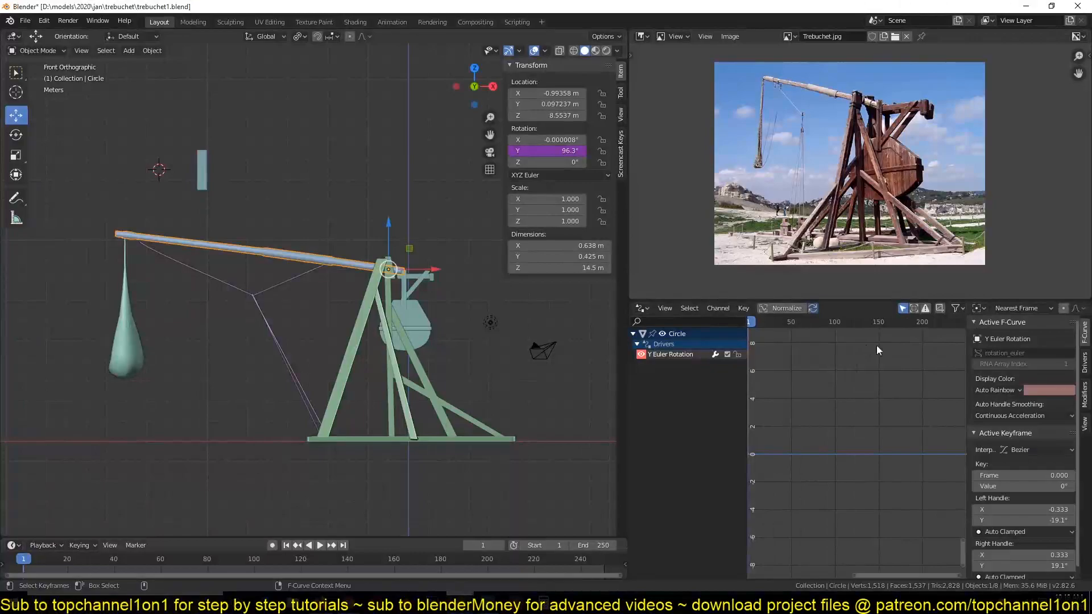
{"action": "left_click", "coordinate": [1084, 362]}
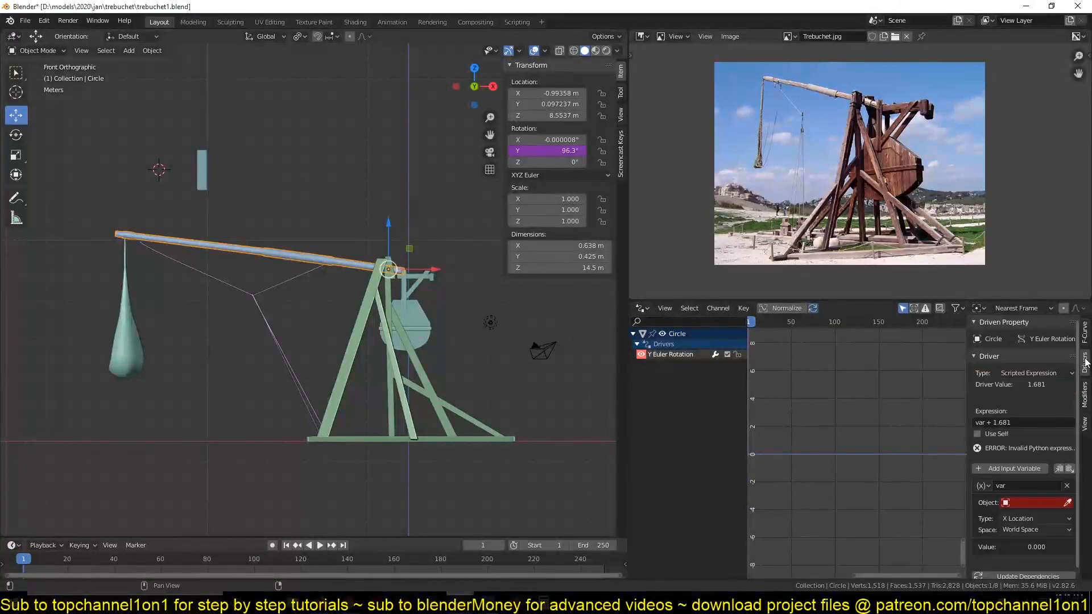
{"action": "left_click", "coordinate": [1067, 502]}
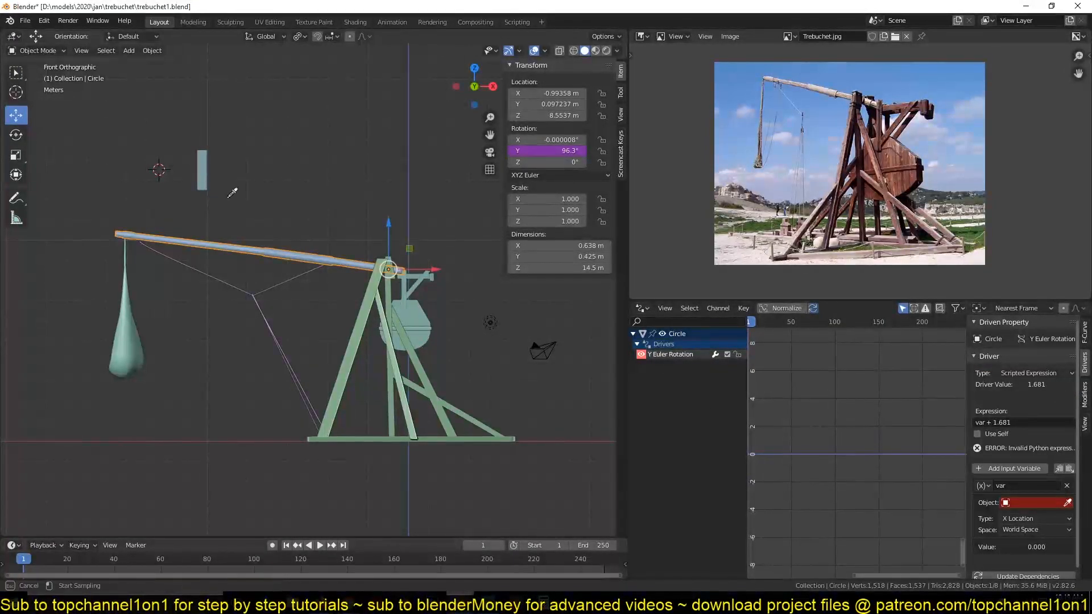
{"action": "left_click", "coordinate": [202, 164]}
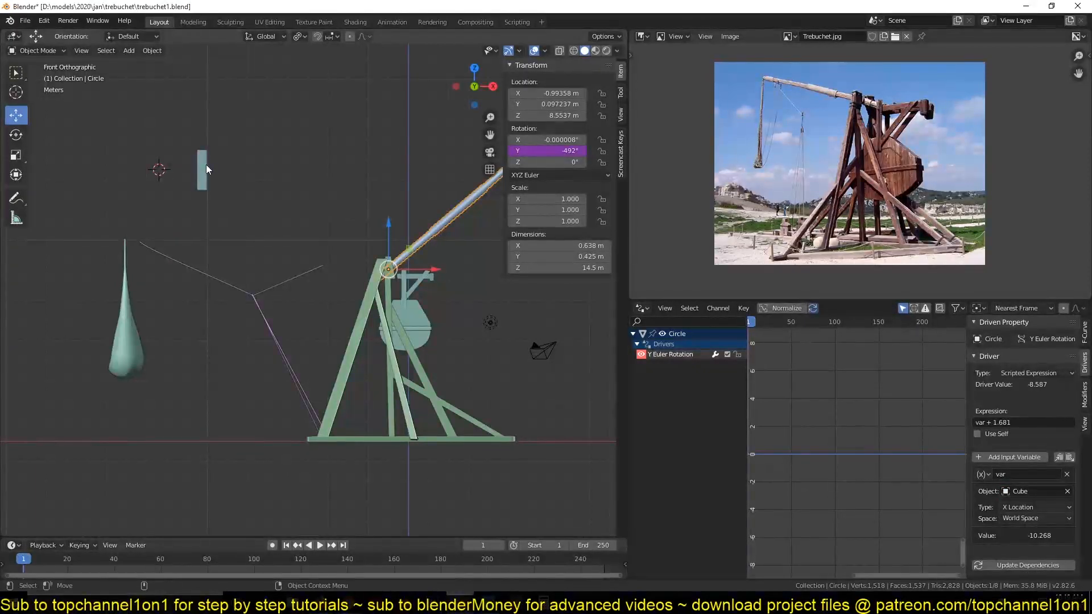
Test the driver by moving the slim cube along X to about -13.15 m in front view.
{"action": "left_click", "coordinate": [206, 166]}
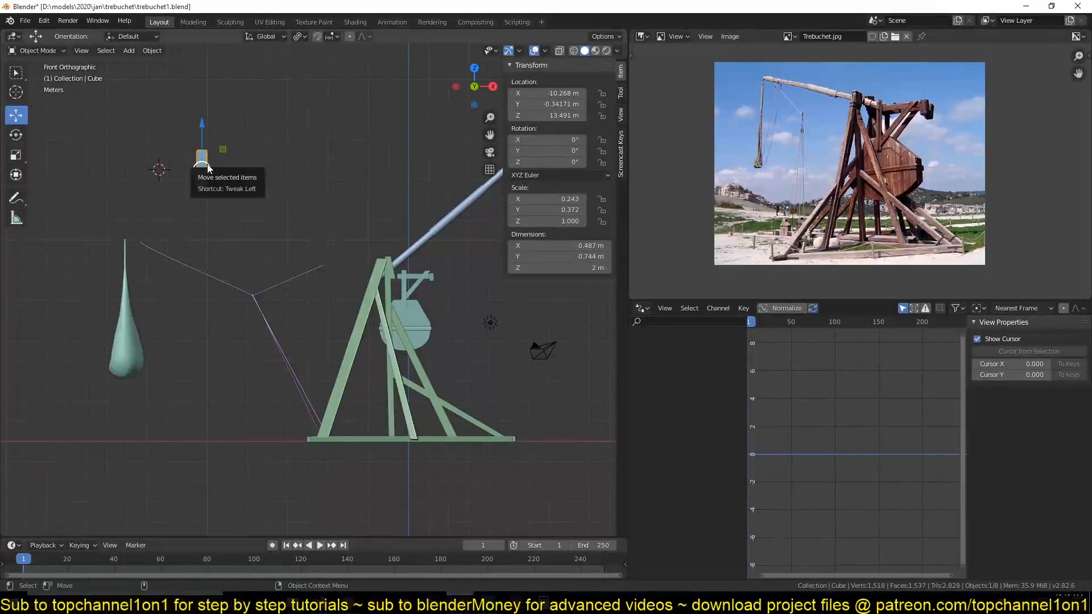
{"action": "left_click_drag", "start_coordinate": [224, 165], "coordinate": [165, 191]}
{"action": "middle_click_drag", "start_coordinate": [165, 191], "coordinate": [98, 223]}
{"action": "key", "text": "g"}
{"action": "right_click", "coordinate": [187, 227]}
{"action": "left_click_drag", "start_coordinate": [326, 136], "coordinate": [225, 151]}
{"action": "key", "text": "KP_1"}
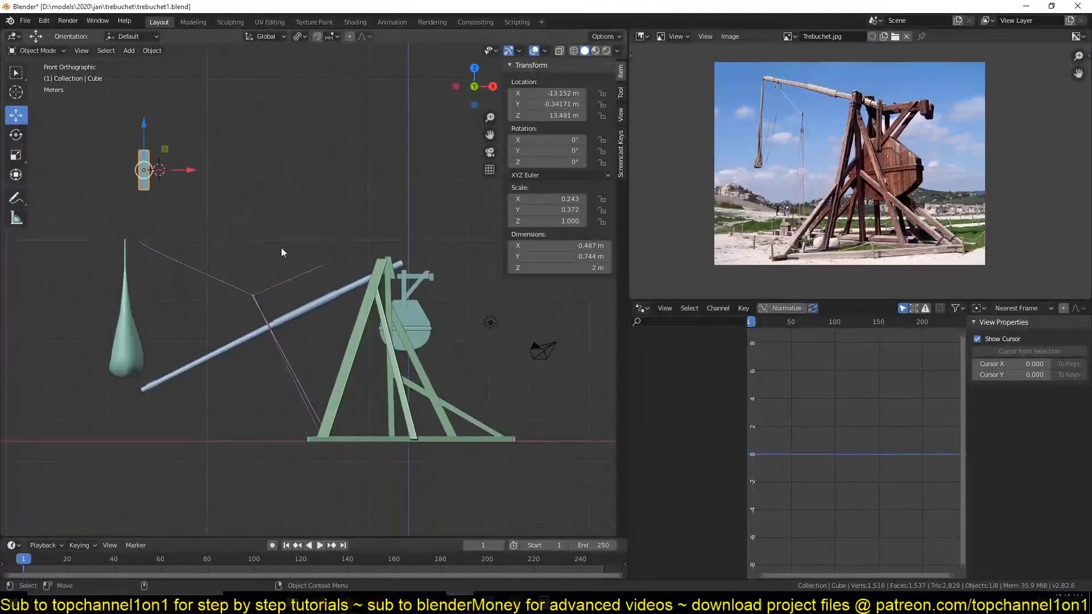
Check the arm's driver settings and move the slim cube along X to about -13.77 m.
{"action": "left_click", "coordinate": [321, 297]}
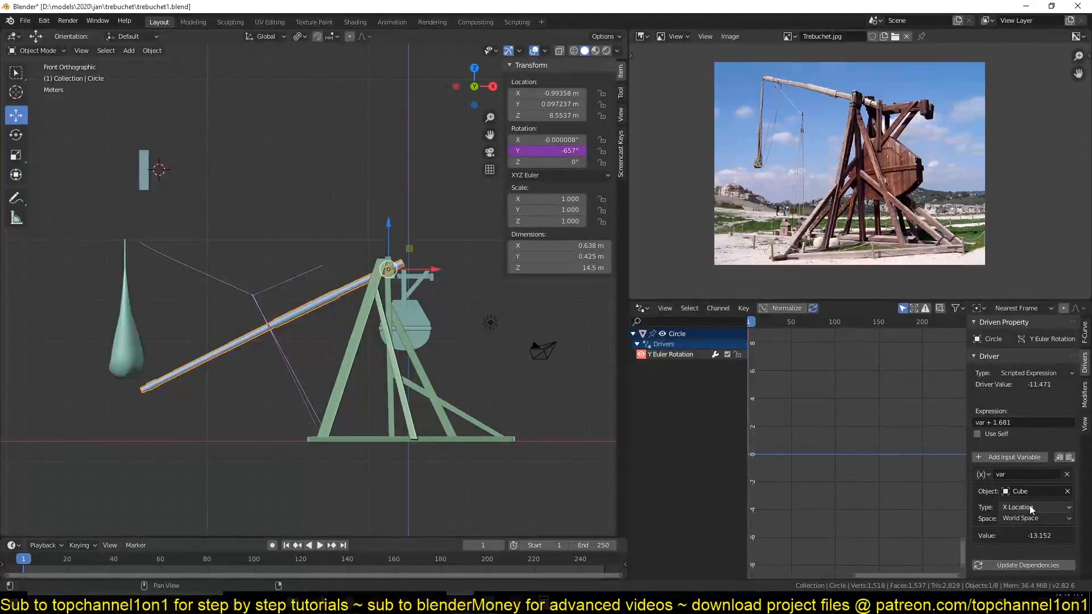
{"action": "left_click", "coordinate": [142, 183]}
{"action": "left_click_drag", "start_coordinate": [190, 173], "coordinate": [233, 179]}
Compare the arm's driver expression with the slim cube's exact X location.
{"action": "left_click", "coordinate": [326, 371]}
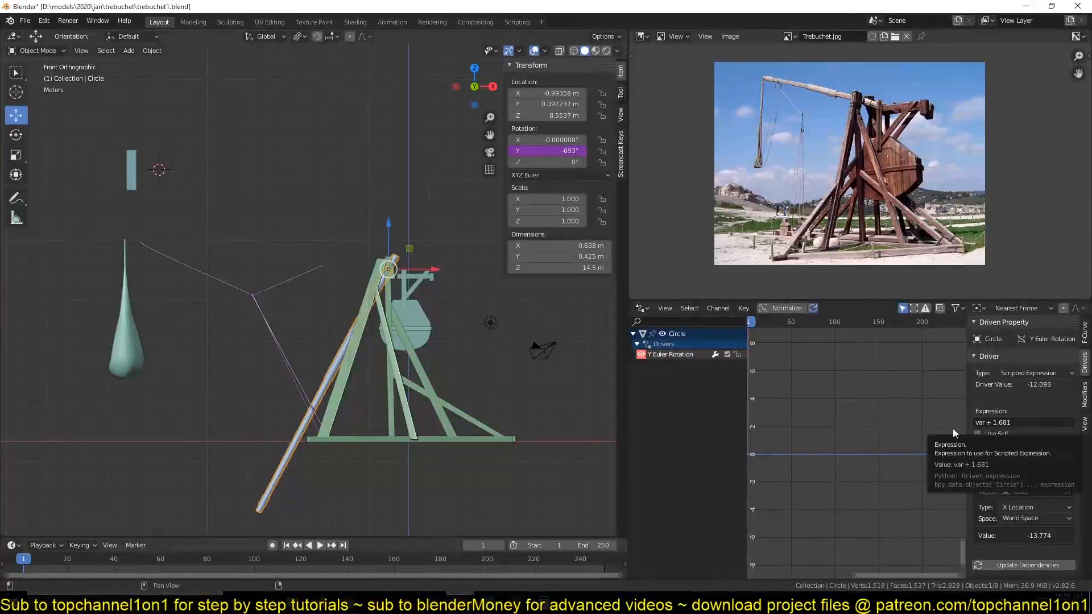
{"action": "left_click", "coordinate": [126, 183]}
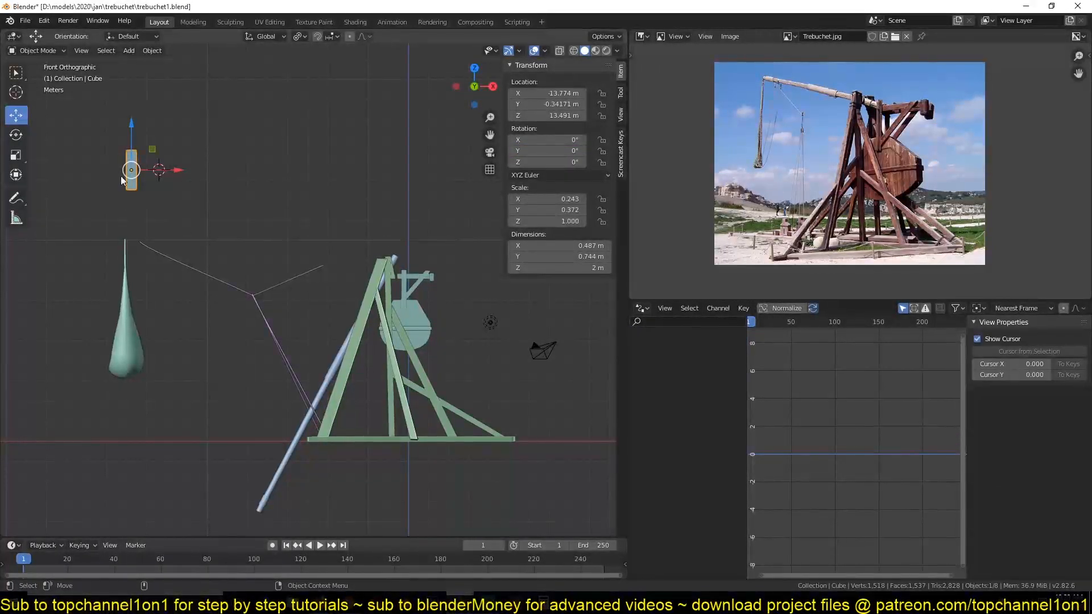
{"action": "left_click", "coordinate": [560, 93]}
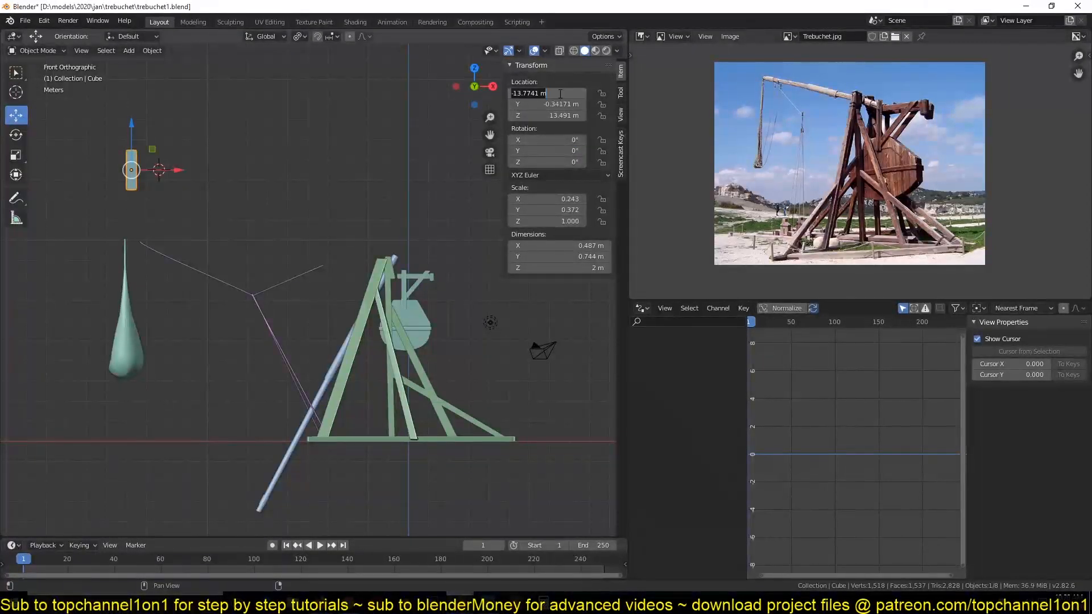
{"action": "key", "text": "Return"}
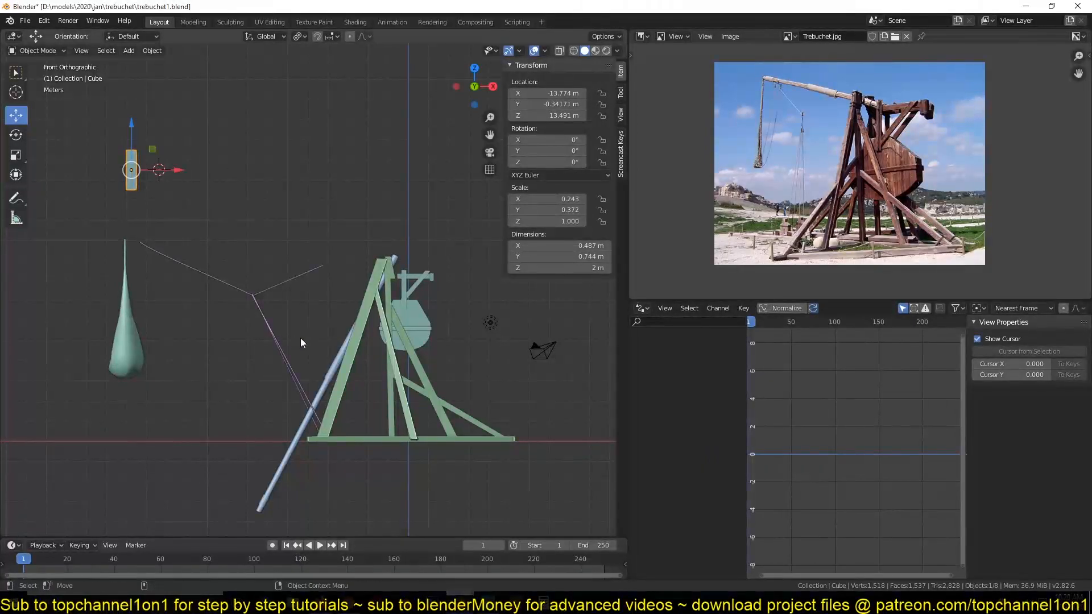
Delete the single driver from the throwing arm's Y rotation.
{"action": "left_click", "coordinate": [335, 352]}
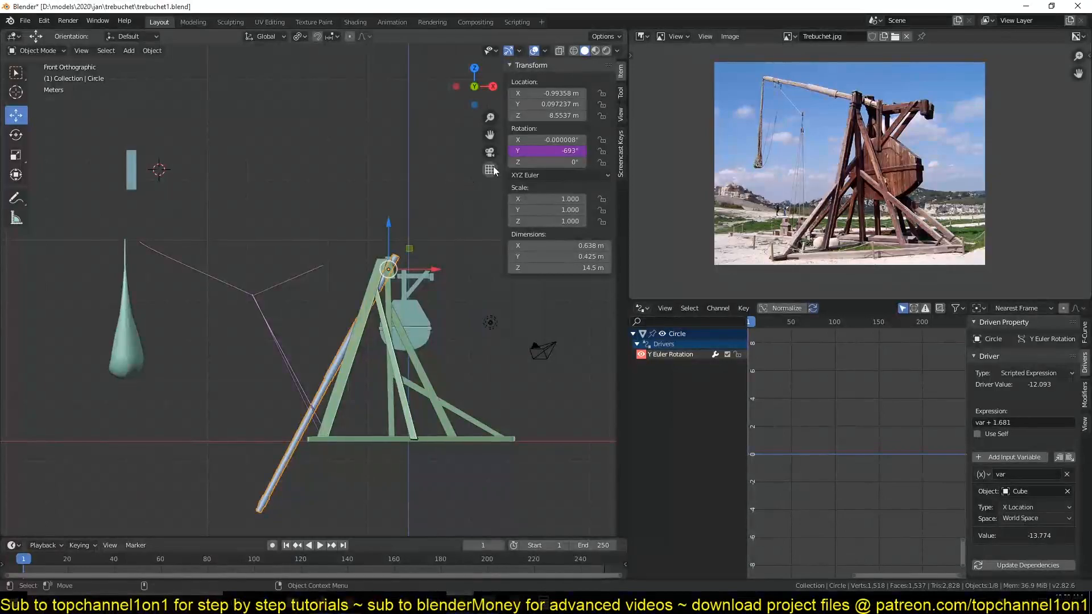
{"action": "right_click", "coordinate": [551, 149]}
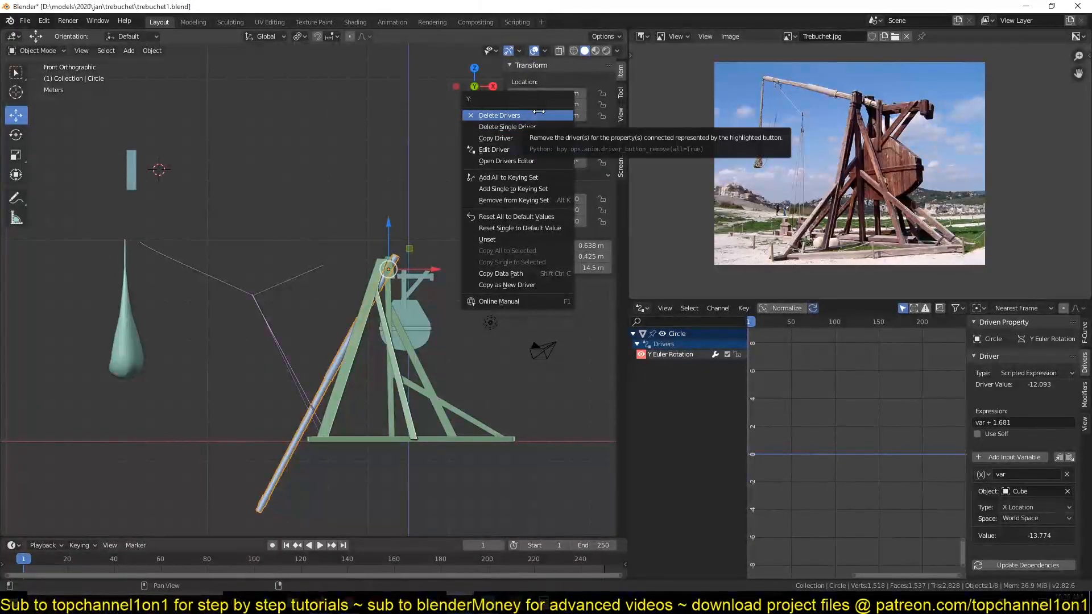
{"action": "left_click", "coordinate": [534, 128]}
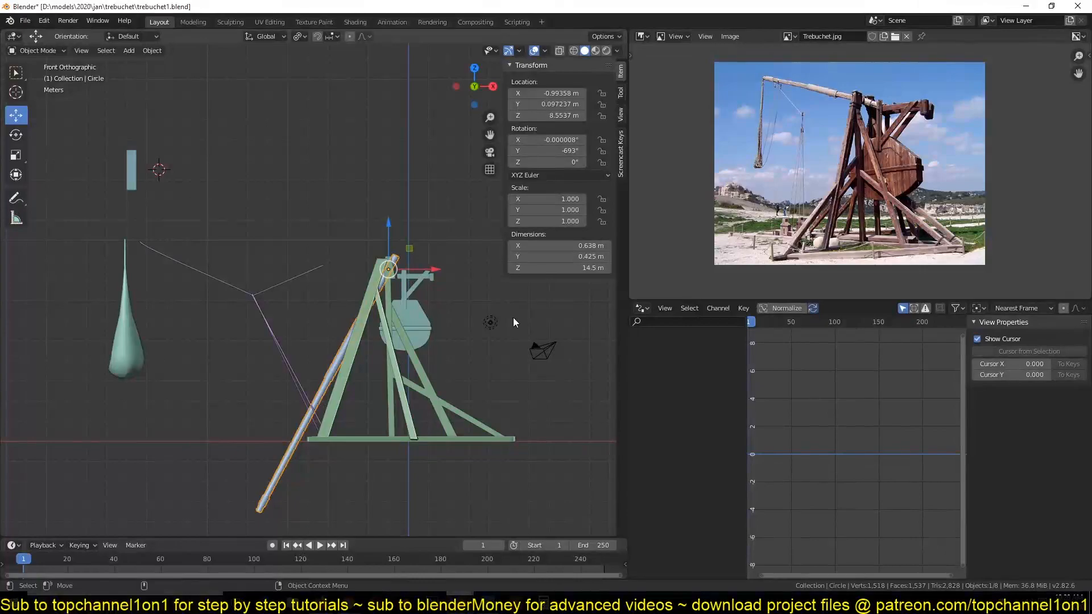
Try rotating the throwing arm by about 42.9° in front view and clear its rotation.
{"action": "key", "text": "r"}
{"action": "left_click", "coordinate": [470, 439]}
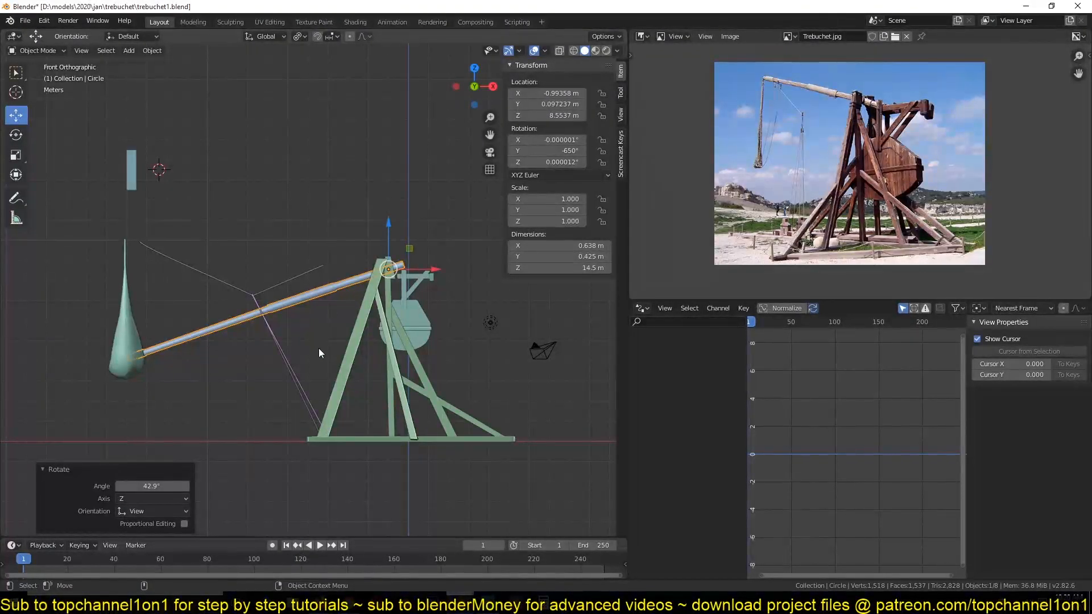
{"action": "left_click", "coordinate": [131, 163]}
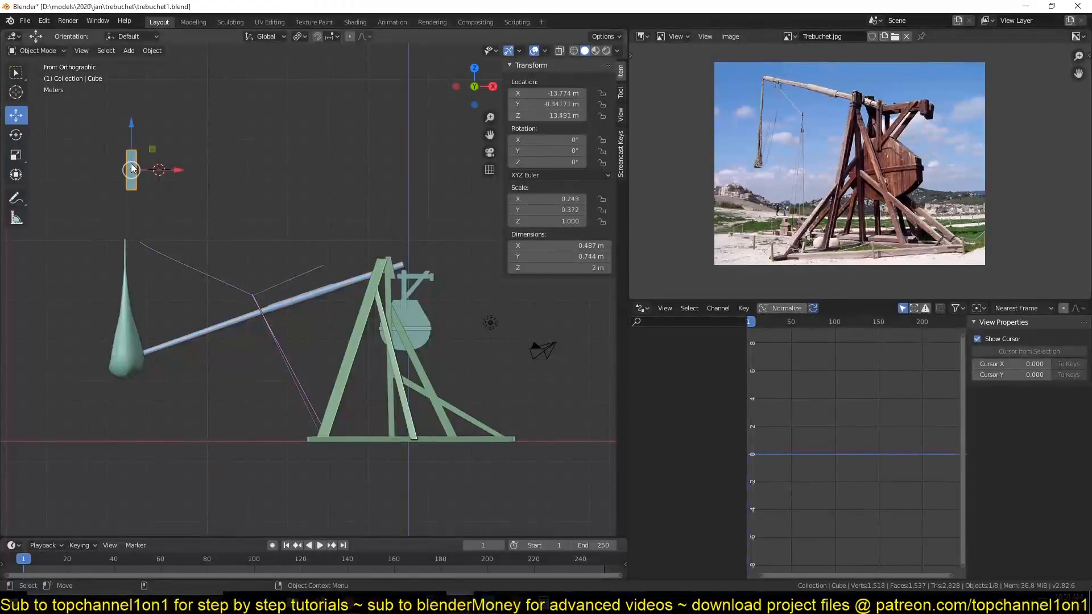
{"action": "left_click", "coordinate": [360, 279]}
{"action": "key", "text": "alt+r"}
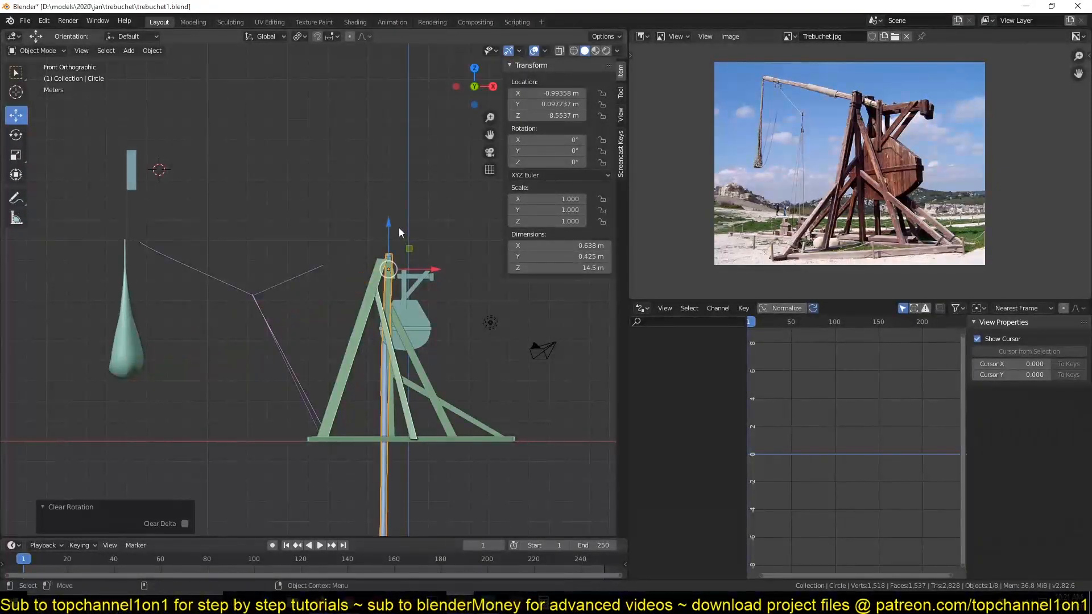
Add a driver to the throwing arm's Y rotation.
{"action": "left_click", "coordinate": [128, 153]}
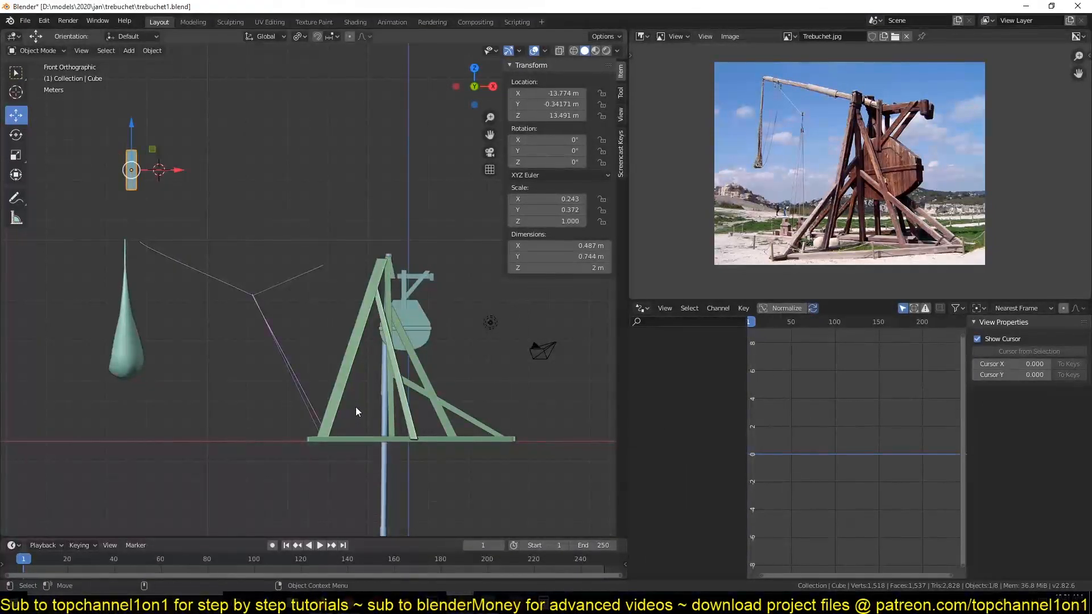
{"action": "left_click", "coordinate": [390, 479]}
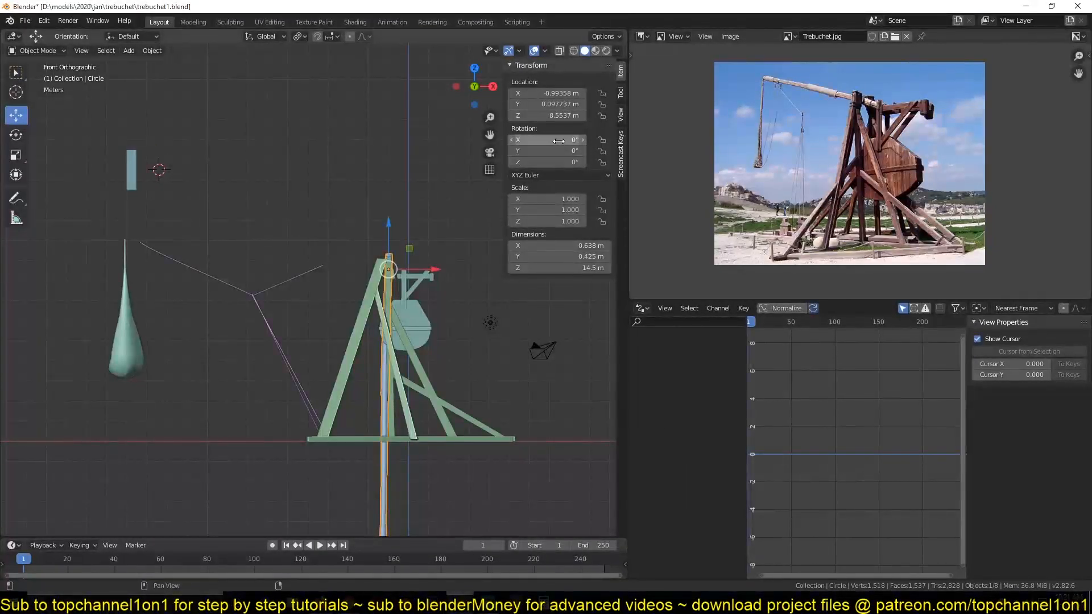
{"action": "right_click", "coordinate": [559, 148]}
{"action": "left_click", "coordinate": [500, 179]}
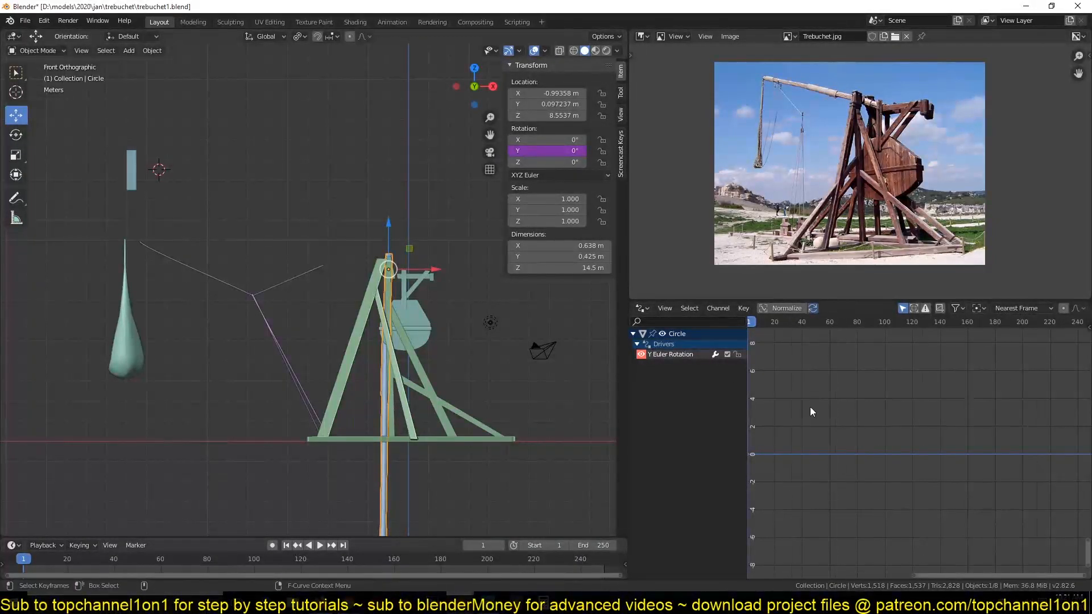
Make the slim cube the driver variable's object for the arm's Y Euler Rotation driver.
{"action": "left_click", "coordinate": [676, 354]}
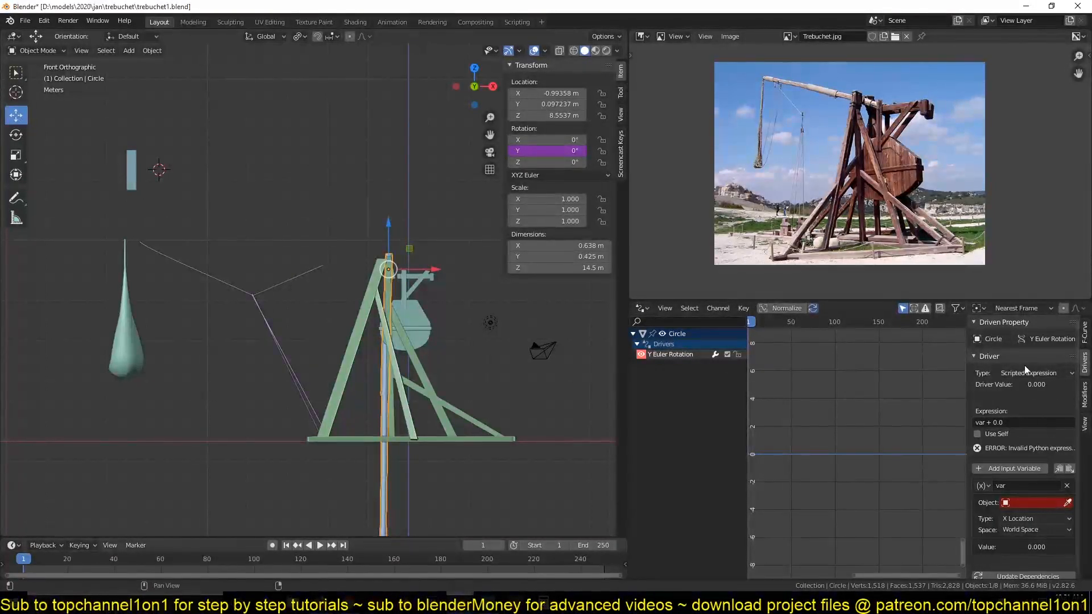
{"action": "scroll", "coordinate": [995, 442], "scroll_direction": "down", "scroll_amount": 1}
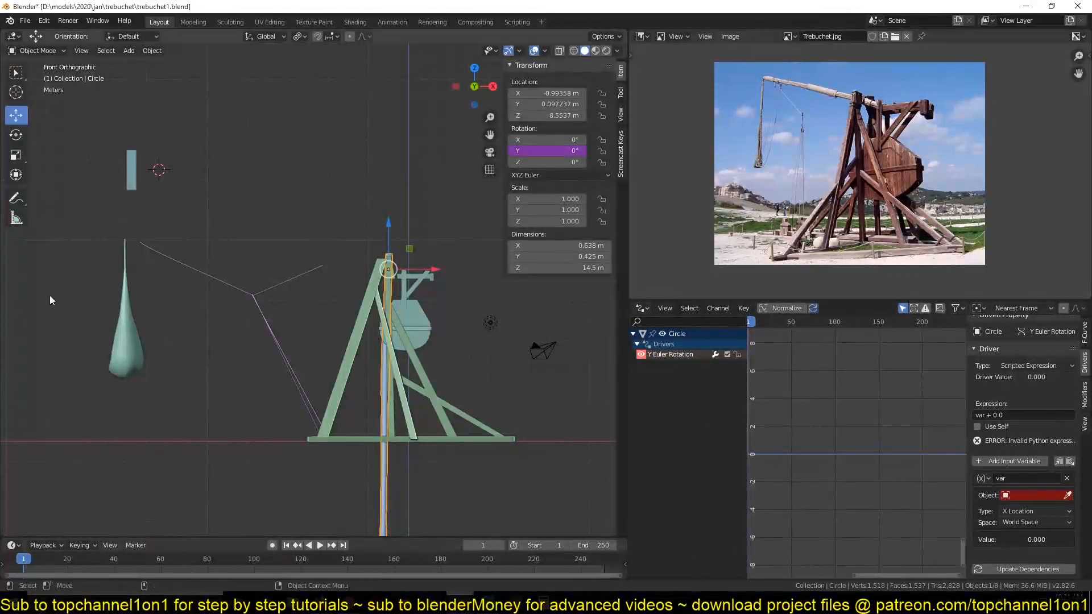
{"action": "left_click", "coordinate": [1067, 495]}
{"action": "left_click", "coordinate": [131, 167]}
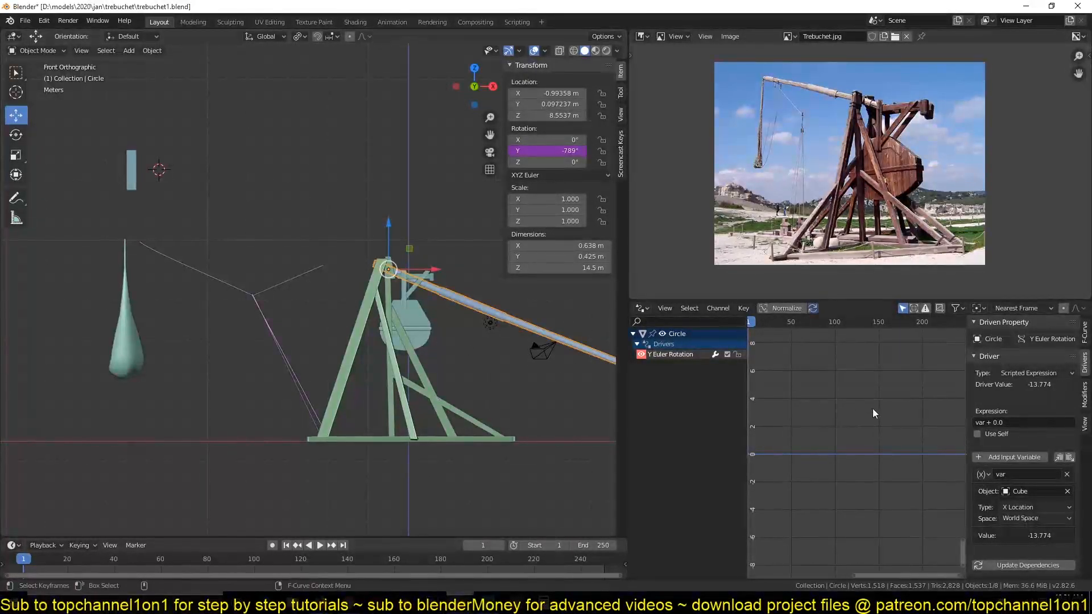
Set the arm driver's scripted expression to var.
{"action": "left_click", "coordinate": [1016, 423]}
{"action": "key", "text": "BackSpace"}
{"action": "key", "text": "BackSpace"}
{"action": "key", "text": "BackSpace"}
{"action": "key", "text": "BackSpace"}
{"action": "key", "text": "BackSpace"}
{"action": "key", "text": "BackSpace"}
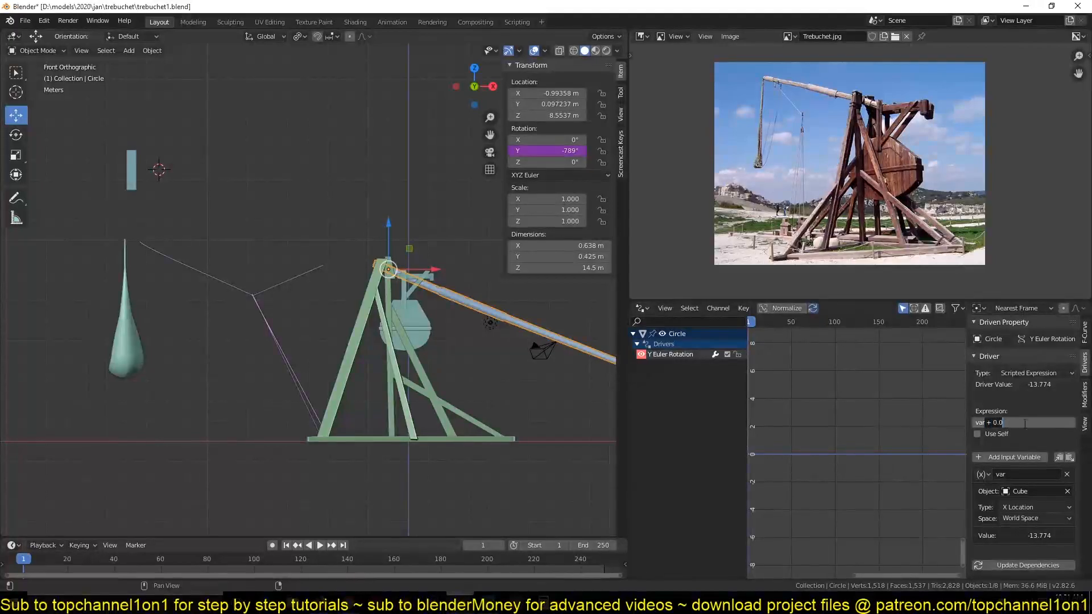
{"action": "key", "text": "Return"}
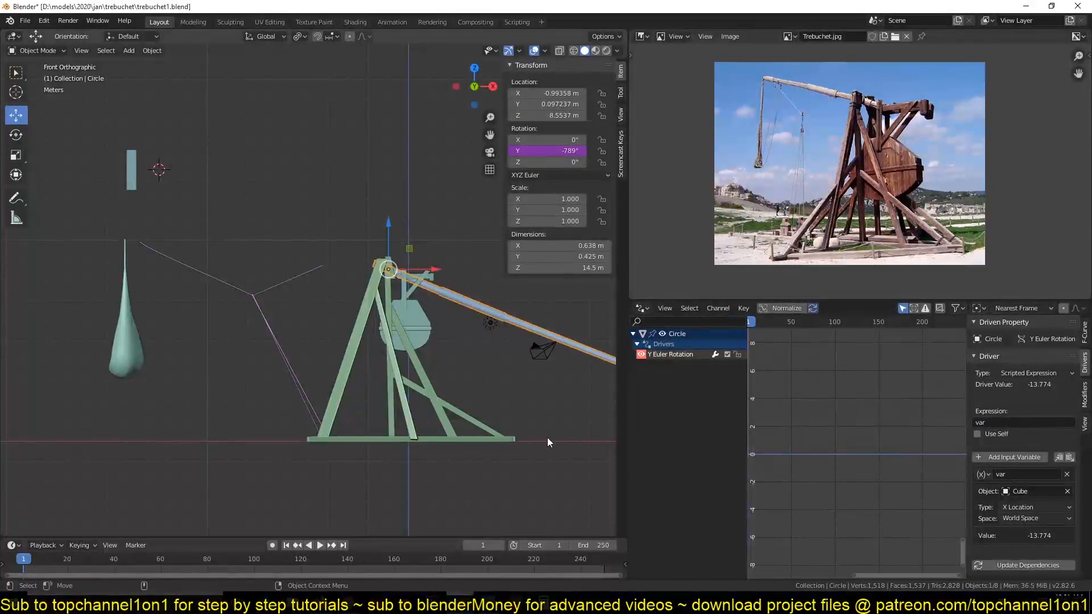
Move the slim cube along X to about -11.15 m and check the arm's driver value.
{"action": "left_click", "coordinate": [130, 180]}
{"action": "mouse_move", "coordinate": [172, 171]}
{"action": "left_mouse_down"}
{"action": "mouse_move", "coordinate": [314, 171]}
{"action": "mouse_move", "coordinate": [168, 172]}
{"action": "left_mouse_up"}
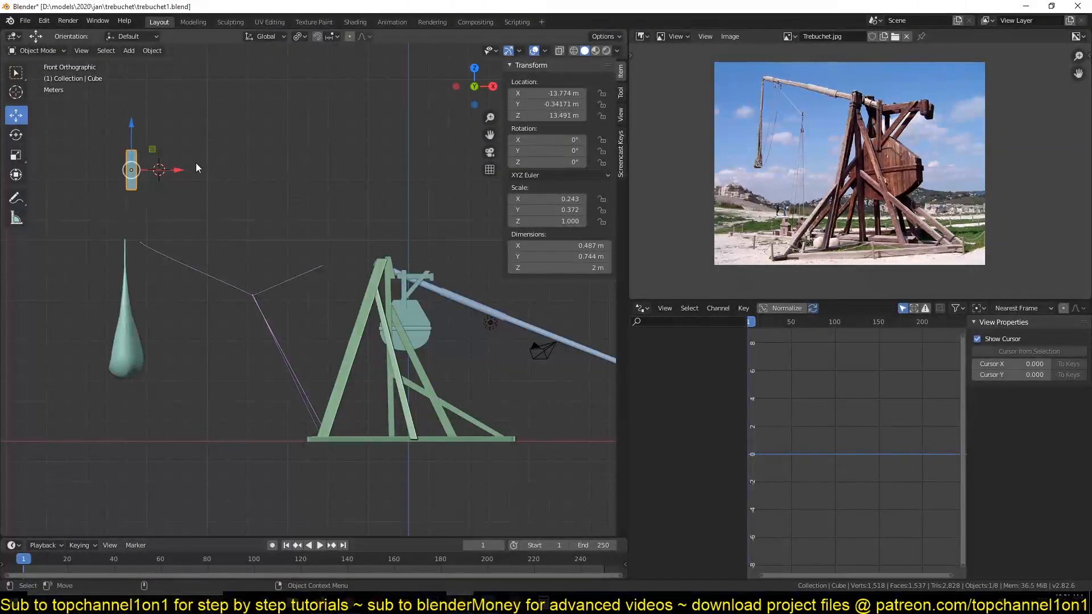
{"action": "left_click_drag", "start_coordinate": [177, 176], "coordinate": [228, 174]}
{"action": "left_click", "coordinate": [323, 278]}
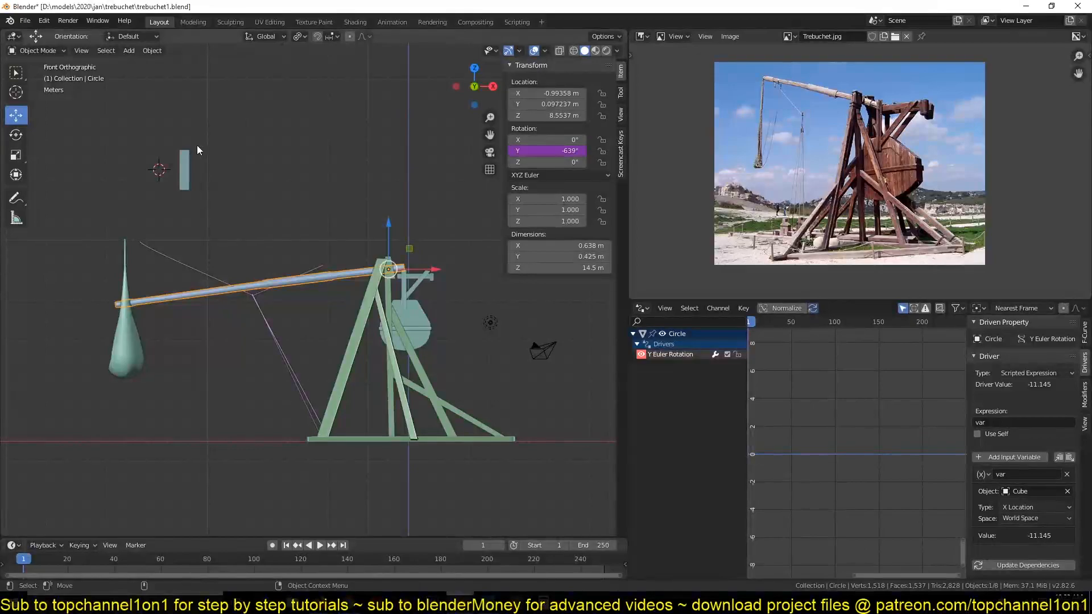
{"action": "left_click", "coordinate": [185, 176]}
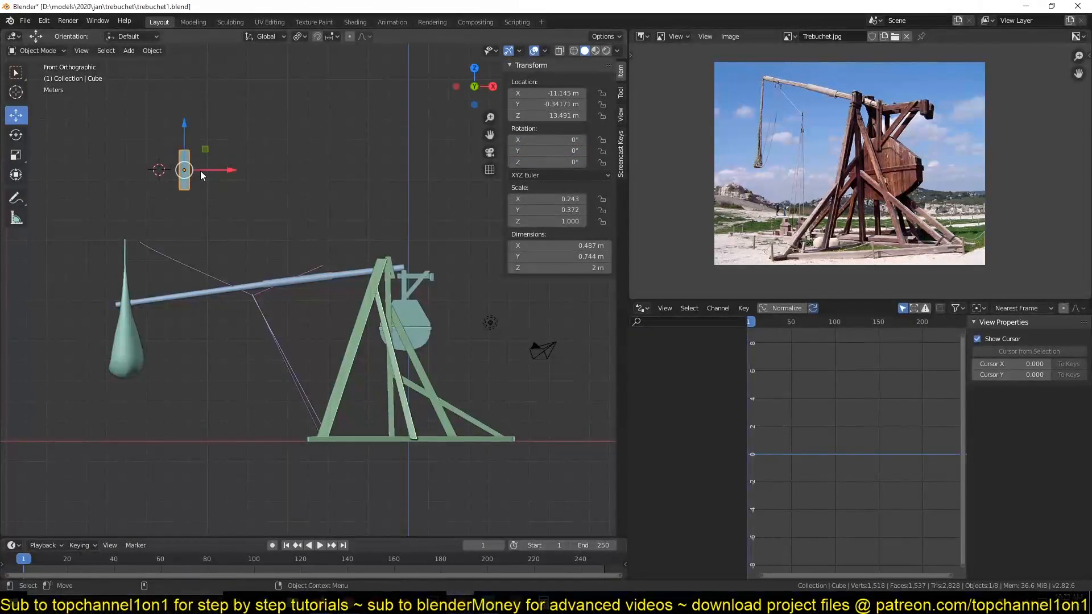
{"action": "left_click", "coordinate": [337, 281]}
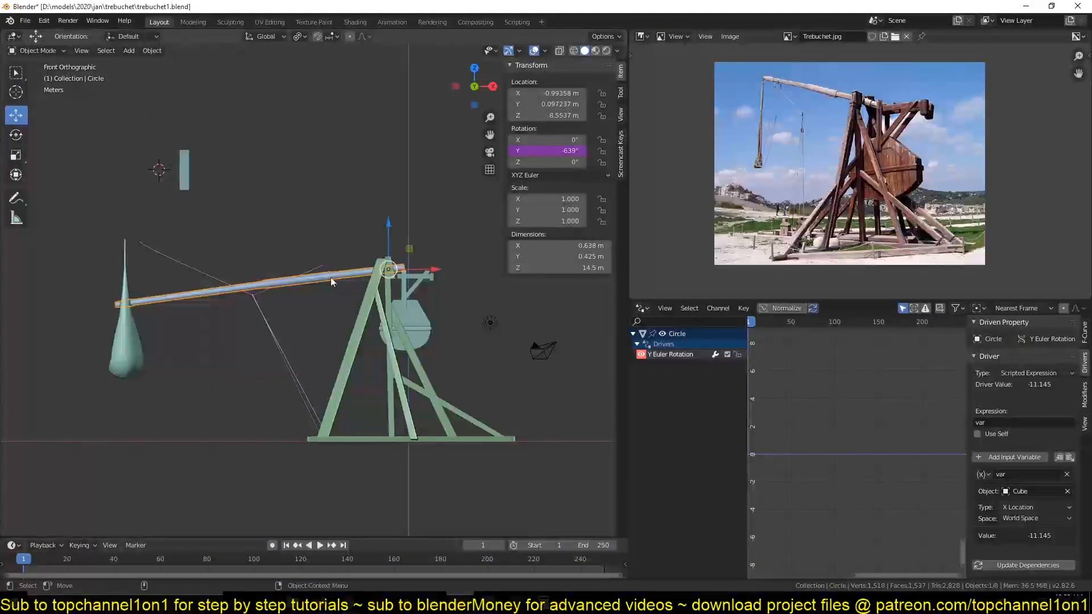
Enable auto keying and move the slim cube along X to about -11.65 m on frame 1.
{"action": "left_click", "coordinate": [185, 173]}
{"action": "left_click", "coordinate": [275, 545]}
{"action": "left_click_drag", "start_coordinate": [224, 169], "coordinate": [214, 169]}
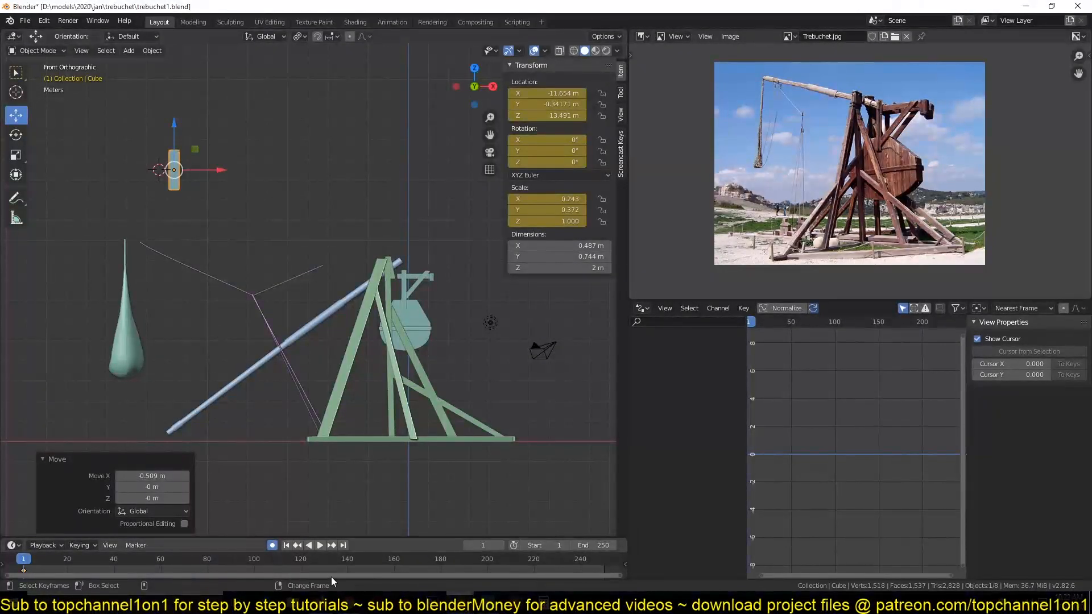
Key the slim cube on frame 101 by moving it along X to about 0.50 m.
{"action": "left_click", "coordinate": [256, 560]}
{"action": "key", "text": "g"}
{"action": "key", "text": "x"}
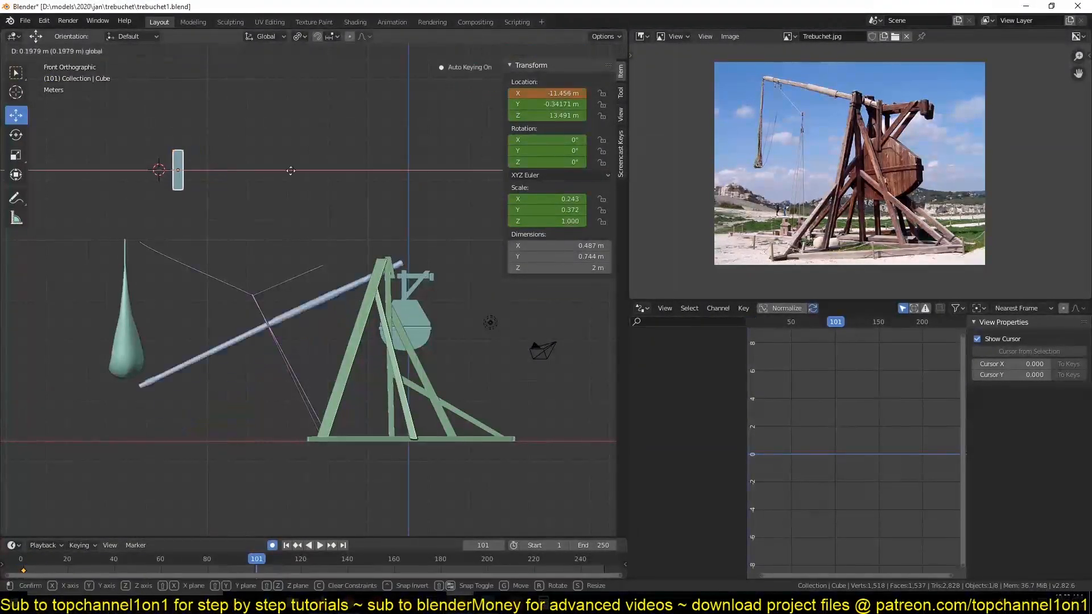
{"action": "left_click", "coordinate": [496, 170]}
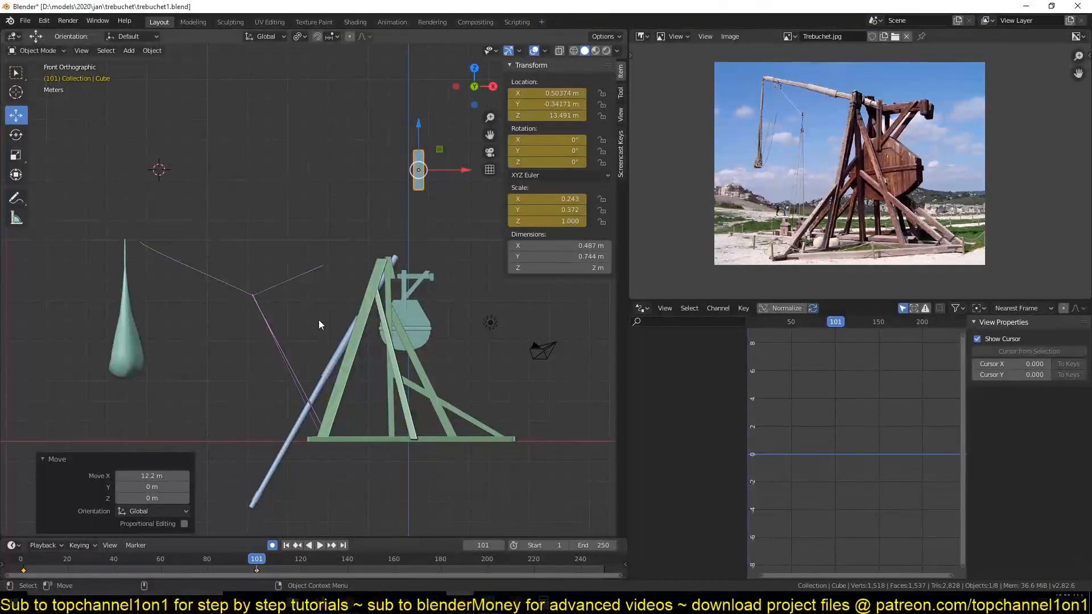
Set the animation's end frame to 100 and play it back to test the arm's motion.
{"action": "double_click", "coordinate": [601, 545]}
{"action": "type", "text": "100"}
{"action": "key", "text": "Return"}
{"action": "key", "text": "space"}
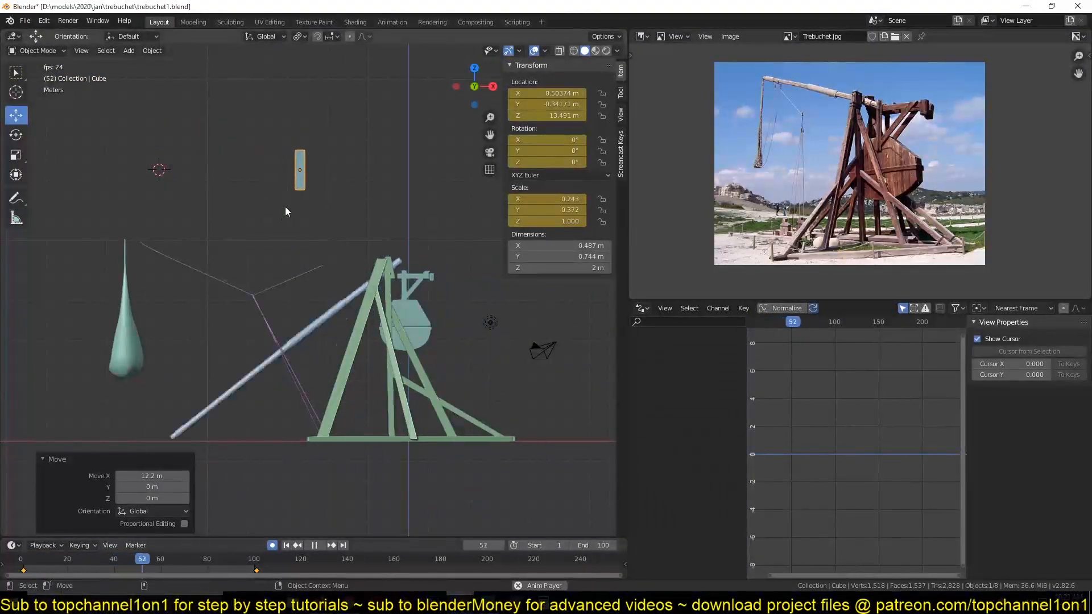
{"action": "key", "text": "space"}
Add a mesh plane and rotate it 90° about X so it faces the front view.
{"action": "key", "text": "shift+a"}
{"action": "mouse_move", "coordinate": [214, 168]}
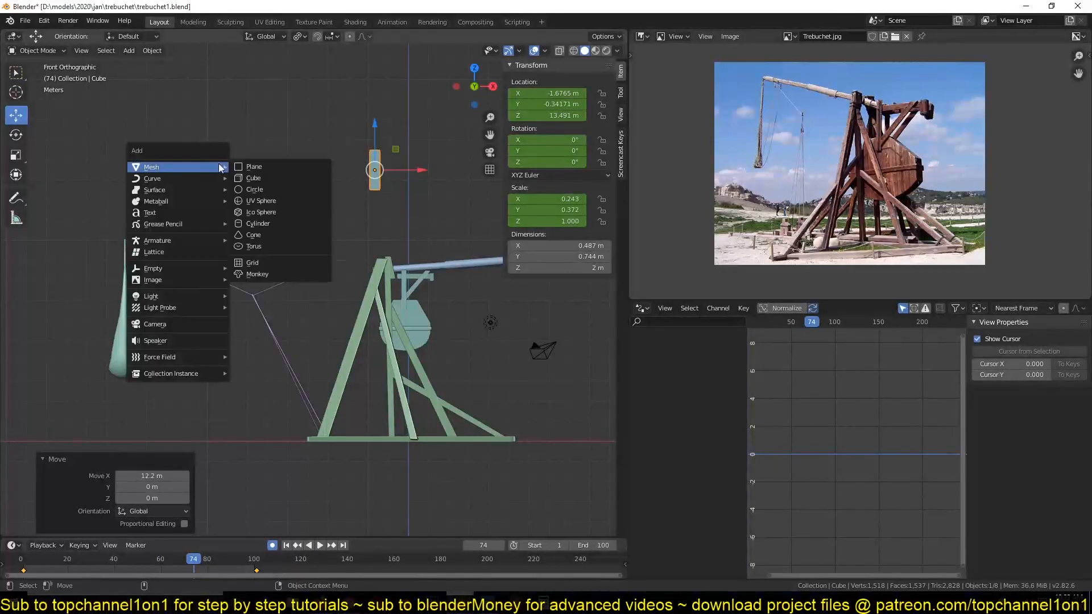
{"action": "left_click", "coordinate": [254, 167]}
{"action": "type", "text": "rx90"}
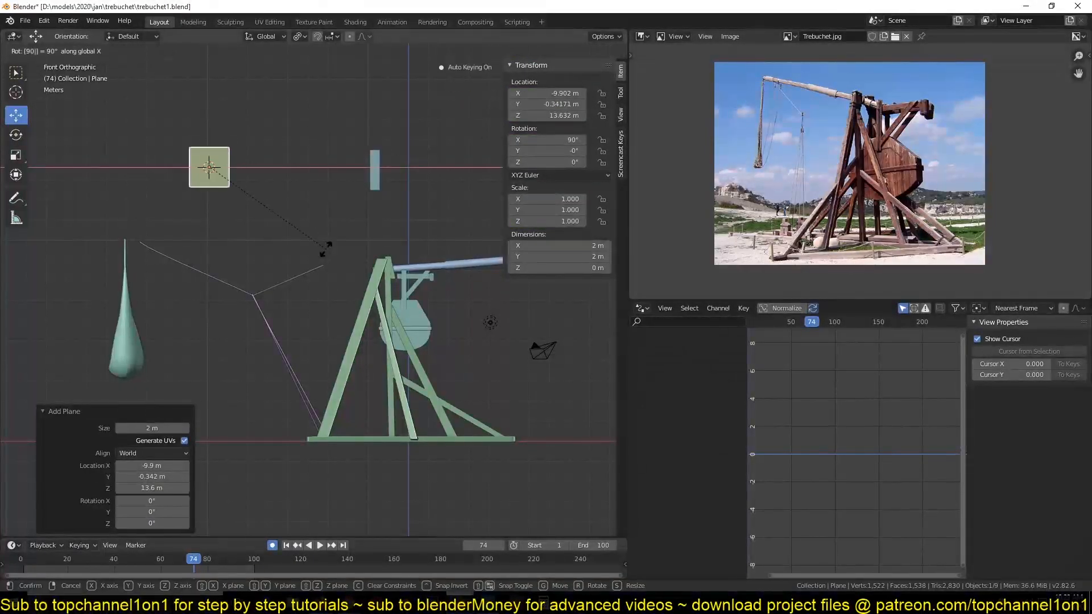
{"action": "key", "text": "Return"}
Scale the plane to about 15.5 m long and 1.09 m high and move it along X to about -5.15 m.
{"action": "key", "text": "s"}
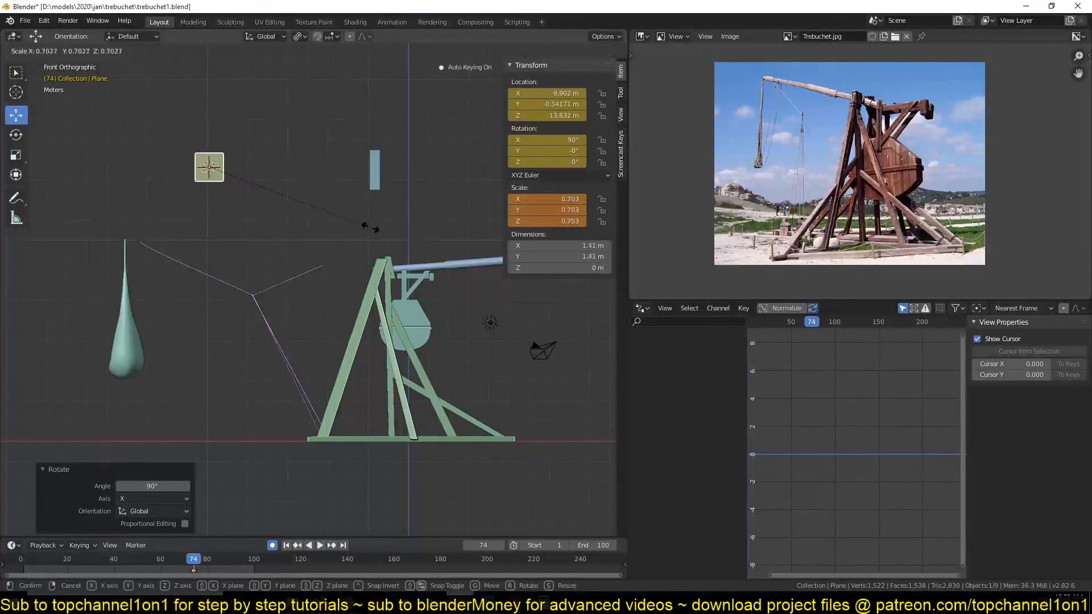
{"action": "key", "text": "x"}
{"action": "left_click", "coordinate": [568, 182]}
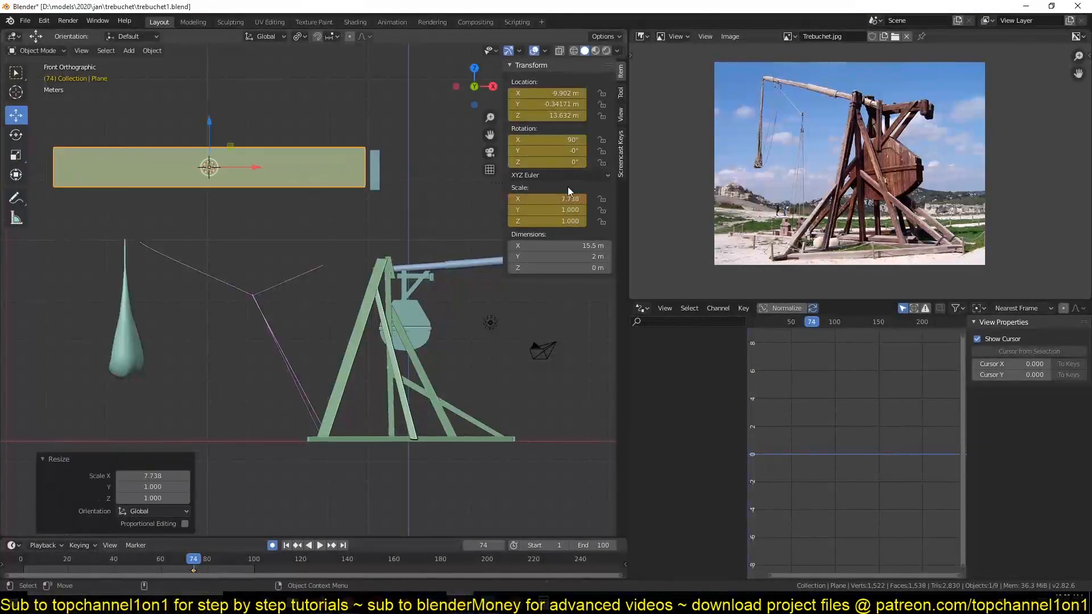
{"action": "key", "text": "g"}
{"action": "key", "text": "x"}
{"action": "left_click", "coordinate": [370, 167]}
{"action": "key", "text": "s"}
{"action": "key", "text": "z"}
{"action": "left_click", "coordinate": [353, 184]}
Apply the plane's scale.
{"action": "key", "text": "Tab"}
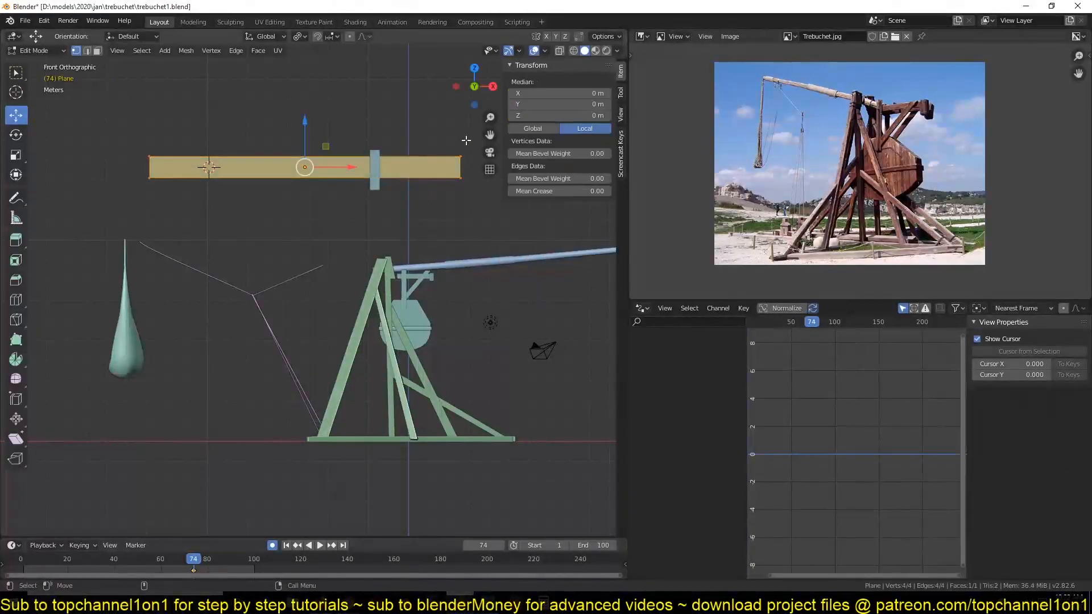
{"action": "key", "text": "Tab"}
{"action": "key", "text": "ctrl+a"}
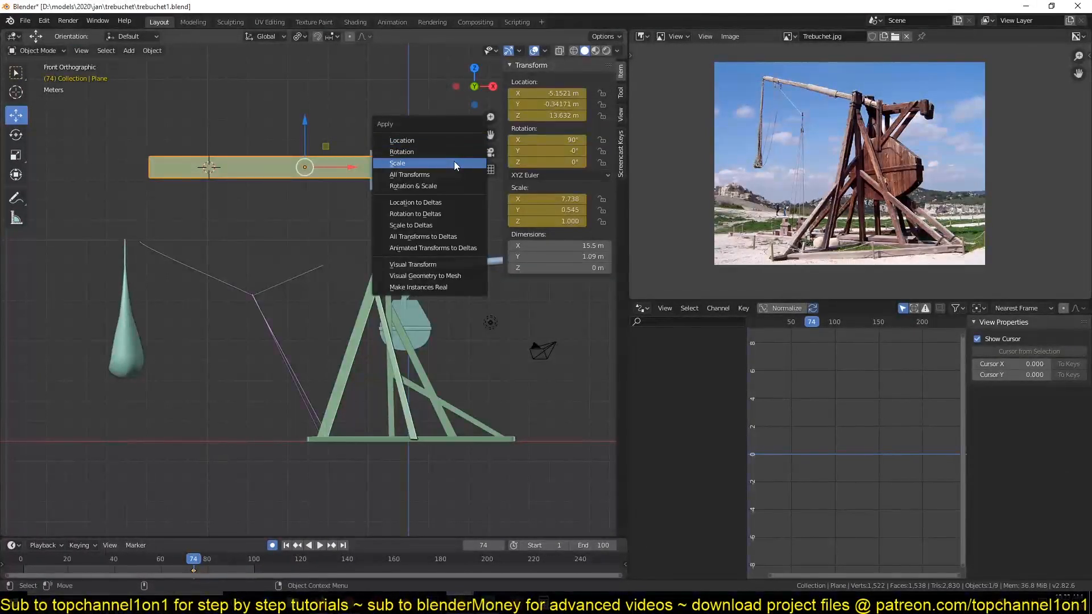
{"action": "left_click", "coordinate": [454, 162]}
Inset the plane's face slightly and delete the inner face to leave a thin rectangular frame.
{"action": "key", "text": "Tab"}
{"action": "key", "text": "i"}
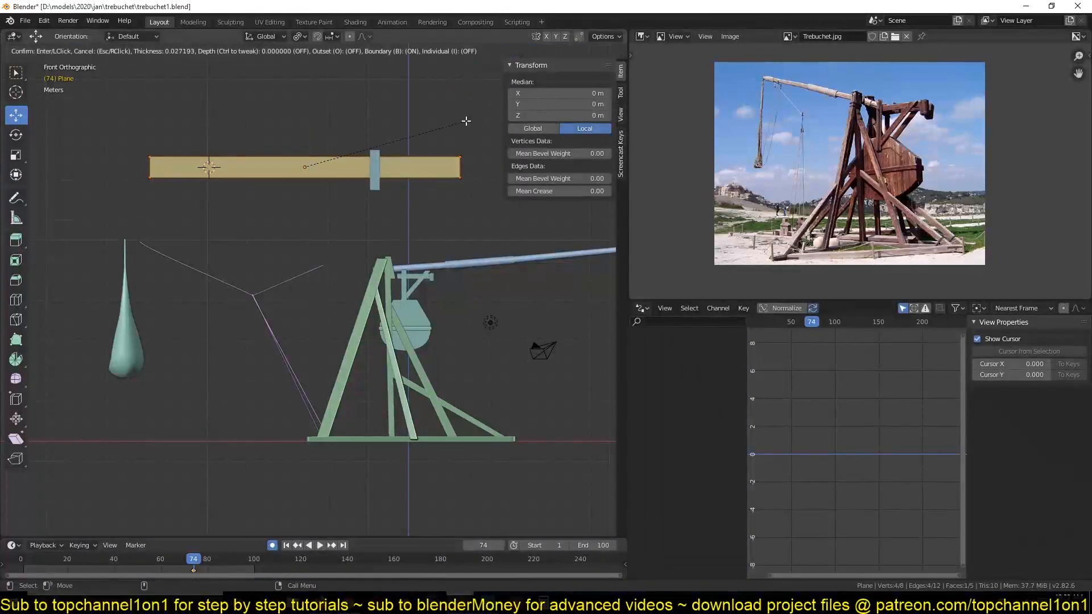
{"action": "left_click", "coordinate": [460, 124]}
{"action": "key", "text": "x"}
{"action": "left_click", "coordinate": [449, 138]}
{"action": "key", "text": "Tab"}
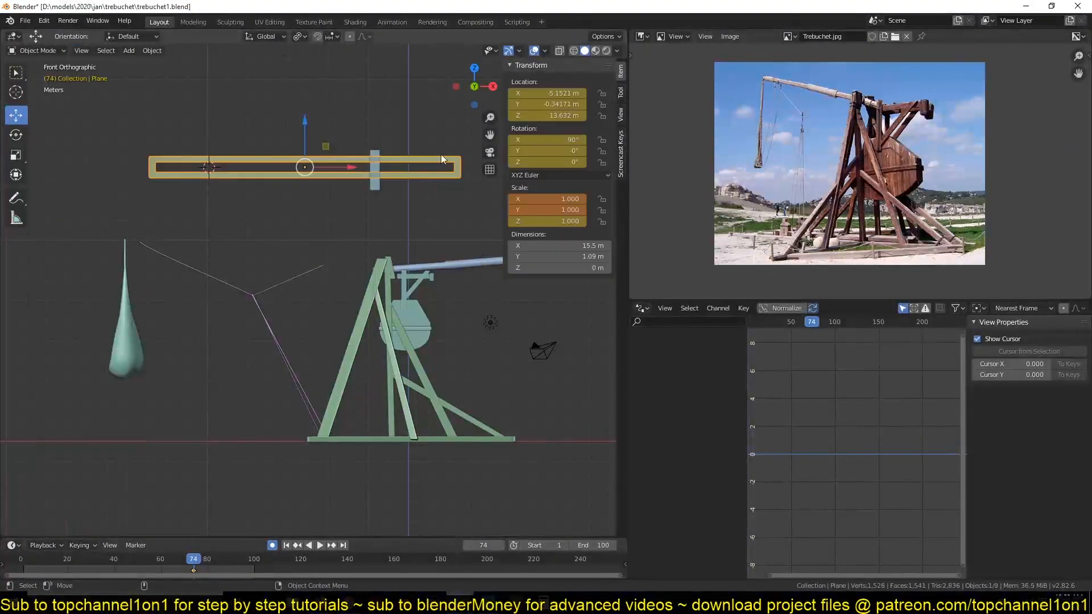
Resize the rectangular frame to about 14.6 m by 0.59 m and delete its keyframes on frame 1.
{"action": "left_click", "coordinate": [377, 176]}
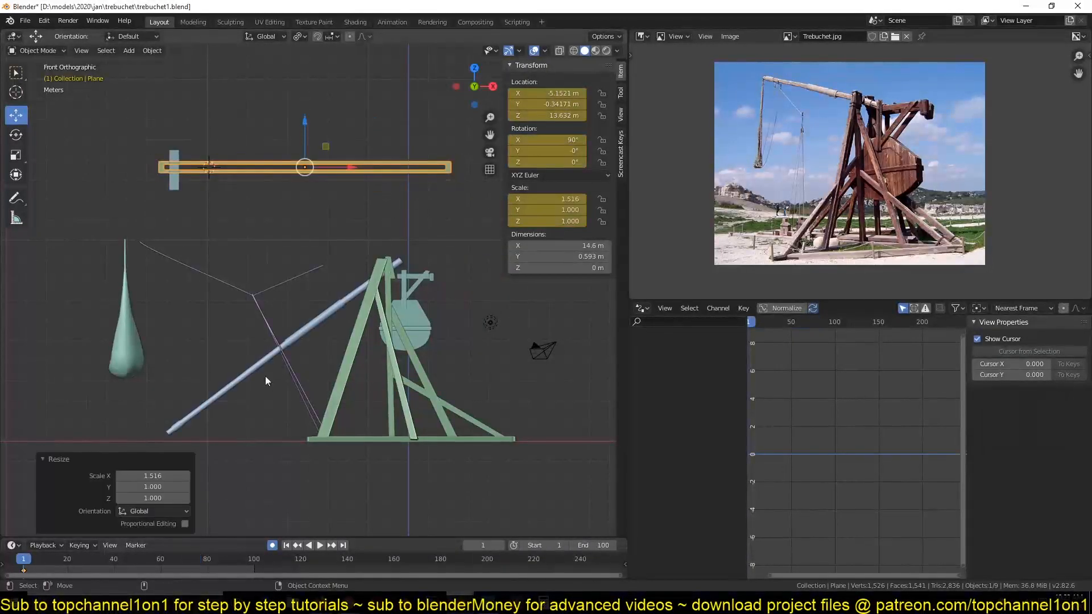
{"action": "key", "text": "x"}
{"action": "left_click", "coordinate": [100, 549]}
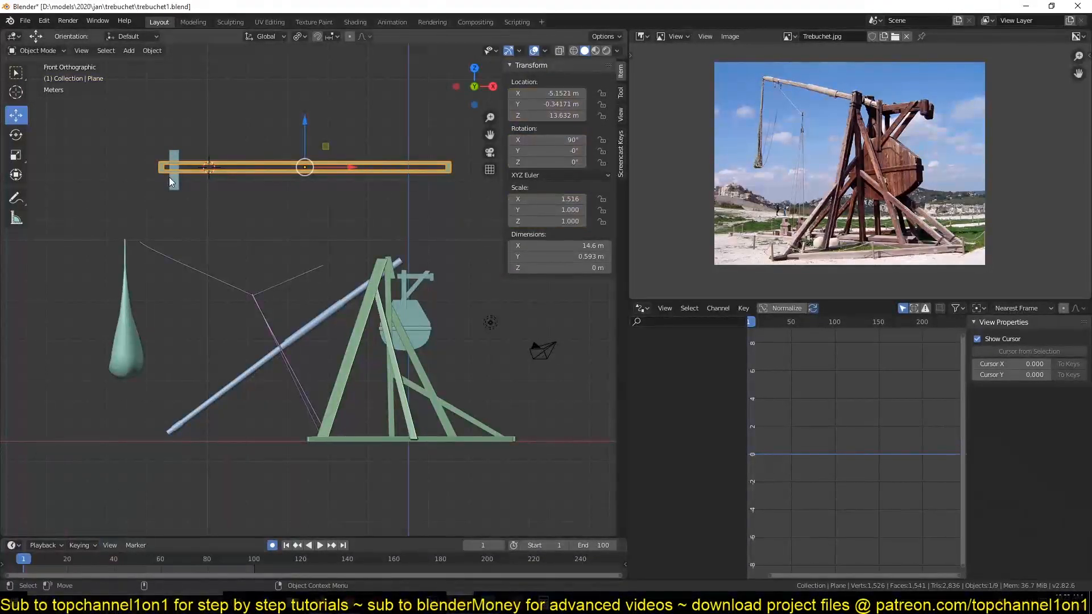
Move the slim cube along X to about -11.94 m on frame 1 and check the arm's driver value.
{"action": "left_click", "coordinate": [172, 181]}
{"action": "left_click_drag", "start_coordinate": [230, 161], "coordinate": [210, 169]}
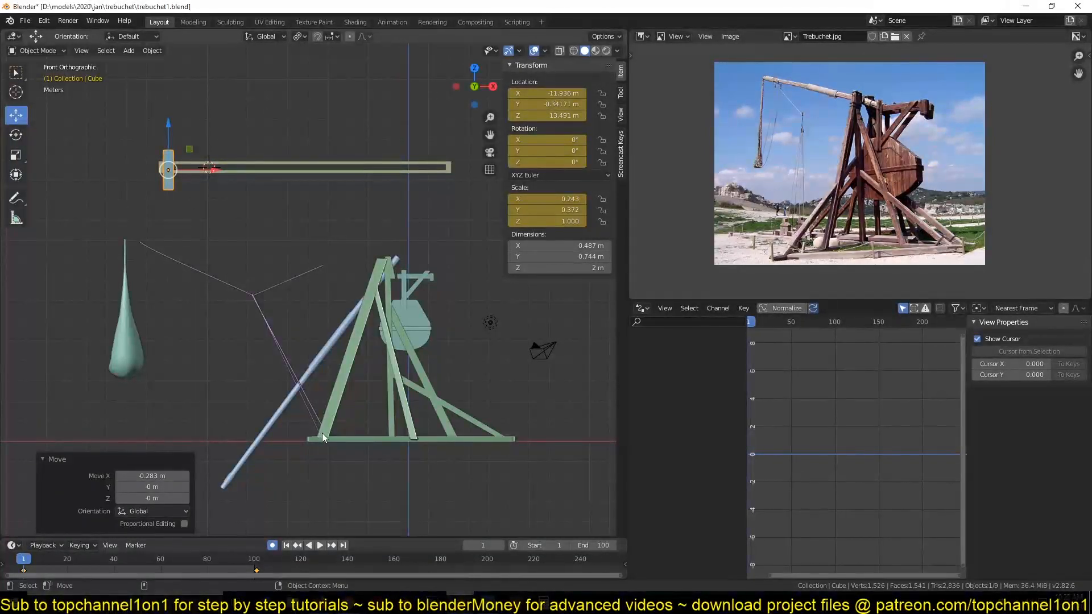
{"action": "left_click", "coordinate": [315, 370]}
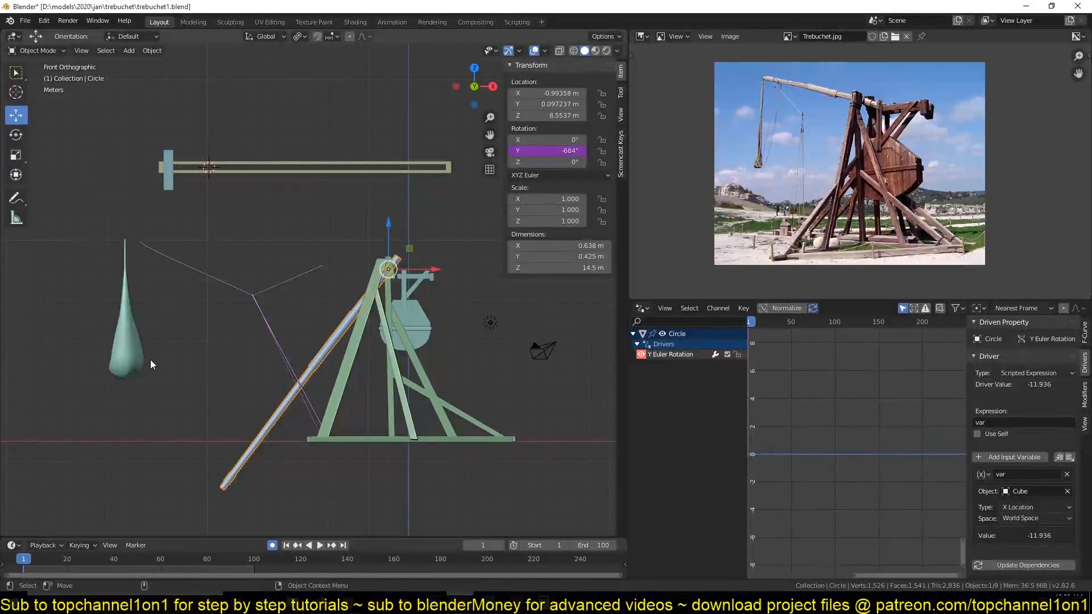
Move the slim cube along X to about 1.55 m on frame 101 and play back the animation.
{"action": "left_click", "coordinate": [169, 183]}
{"action": "left_click", "coordinate": [257, 563]}
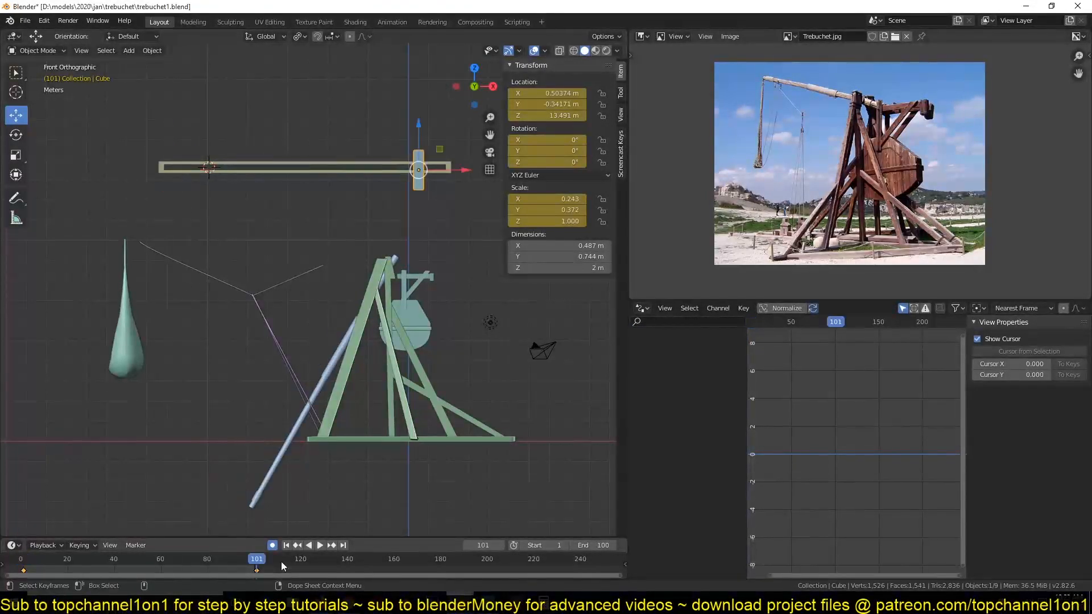
{"action": "left_click_drag", "start_coordinate": [463, 170], "coordinate": [485, 170]}
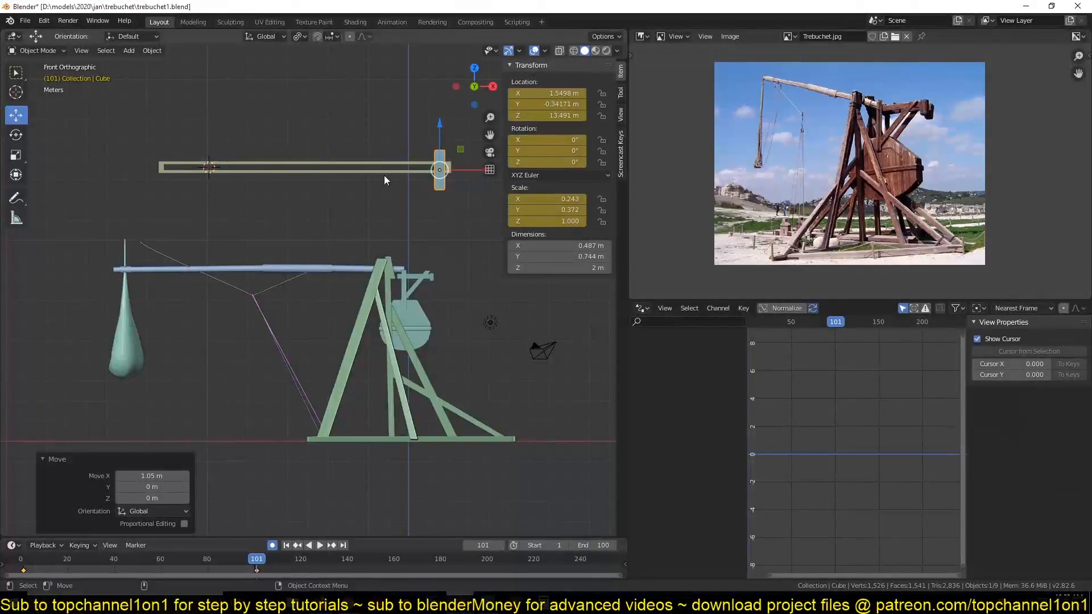
{"action": "key", "text": "space"}
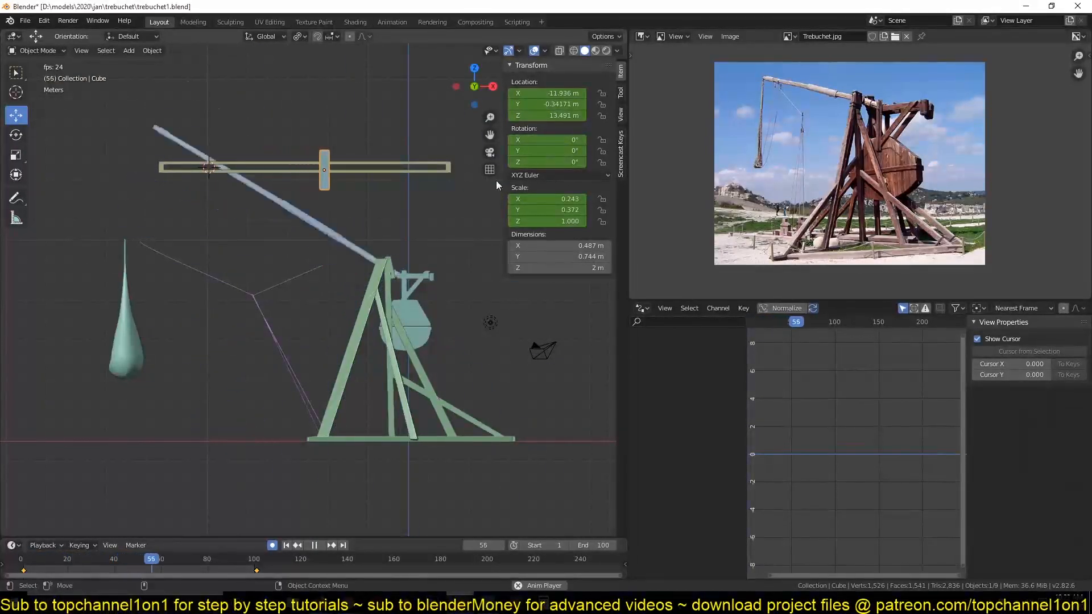
{"action": "key", "text": "space"}
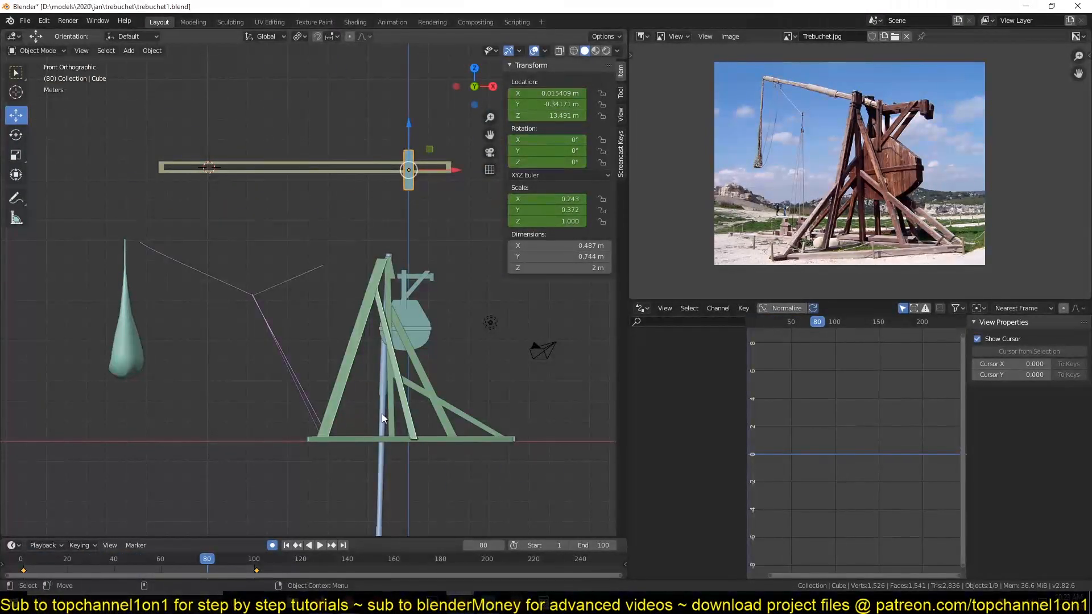
Try renaming the arm driver's input variable to var/2 and restore the name var.
{"action": "left_click", "coordinate": [381, 421]}
{"action": "type", "text": "/2"}
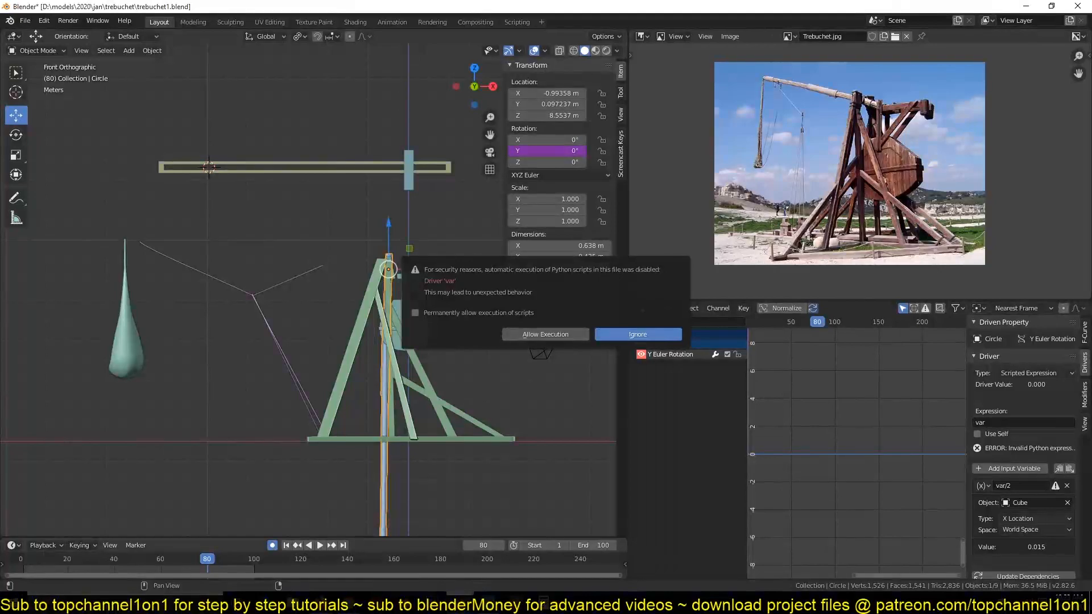
{"action": "left_click", "coordinate": [1015, 486]}
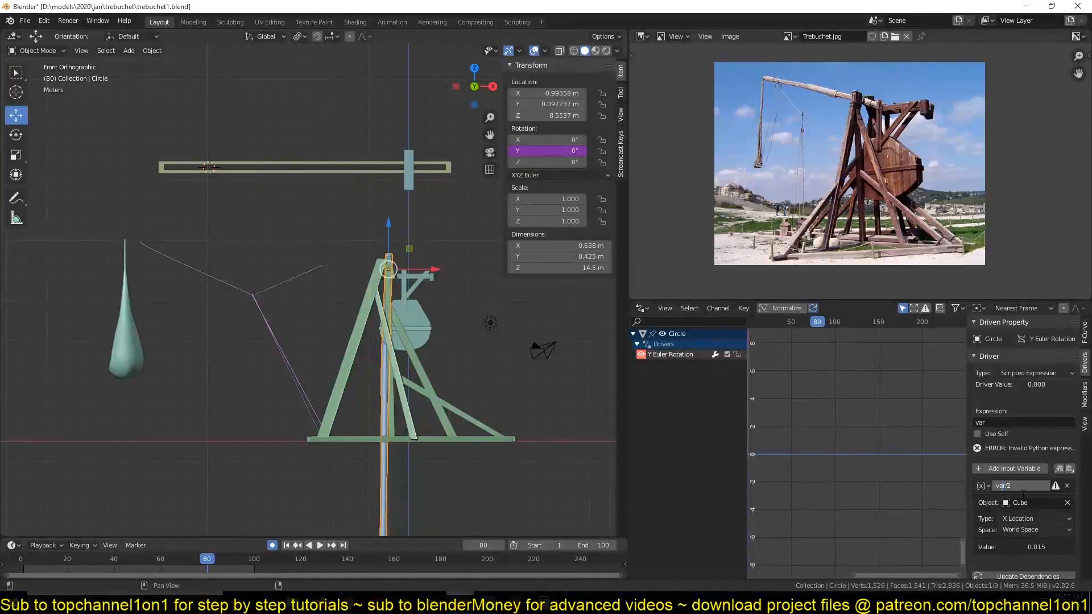
{"action": "key", "text": "Return"}
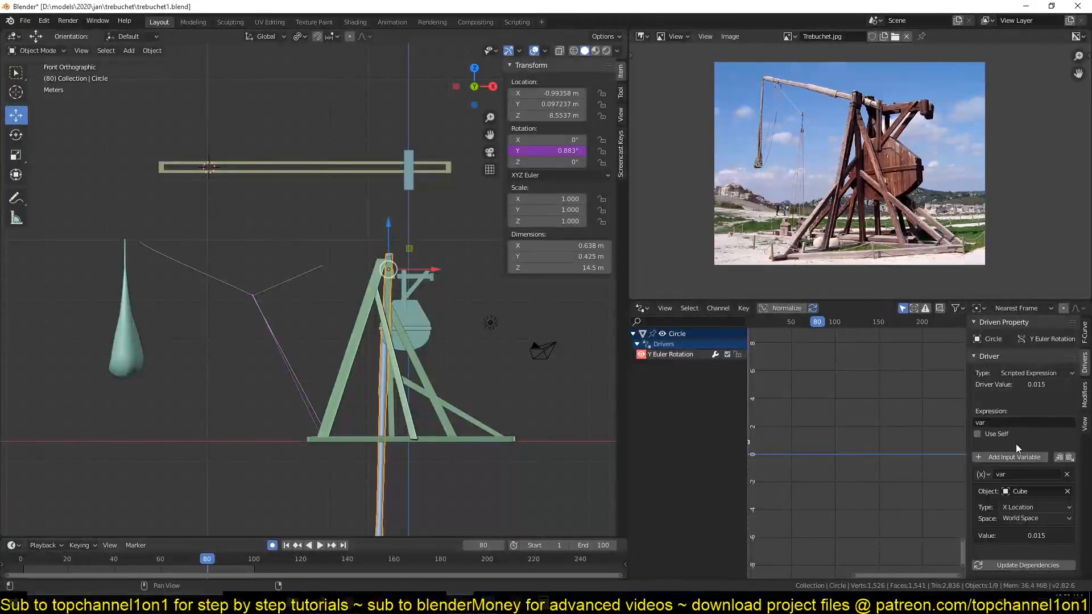
Set the arm driver's expression to var/2 and play back the animation.
{"action": "left_click", "coordinate": [998, 421]}
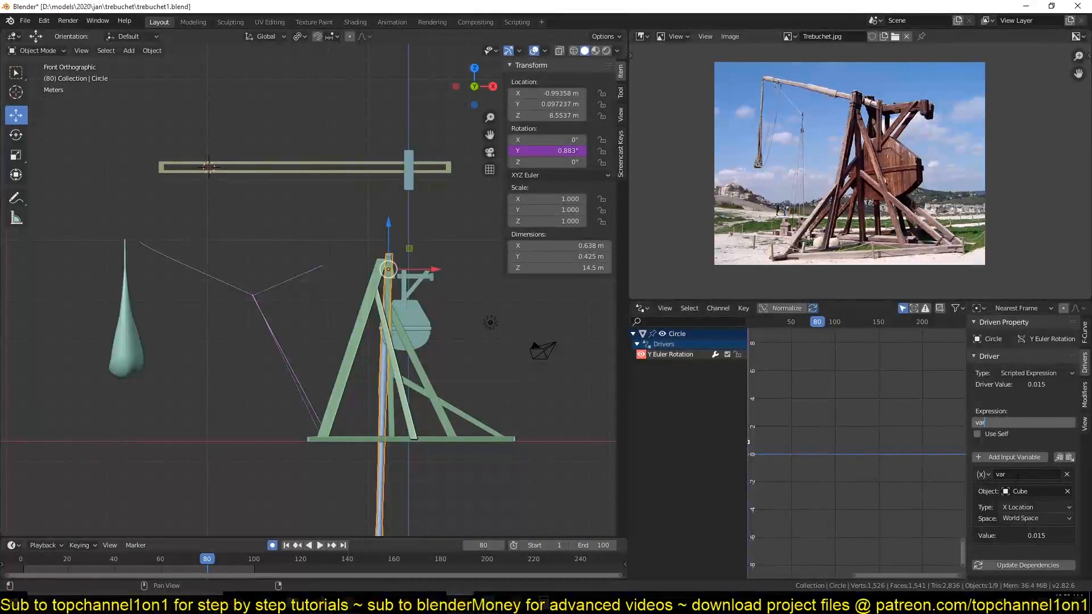
{"action": "type", "text": "/2"}
{"action": "key", "text": "Return"}
{"action": "key", "text": "space"}
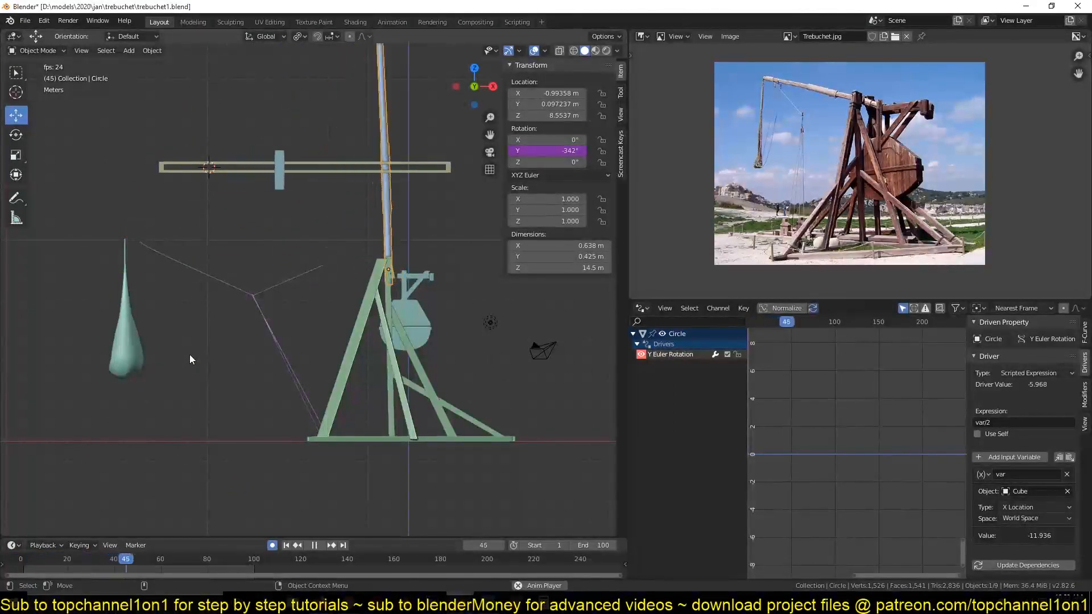
{"action": "key", "text": "Escape"}
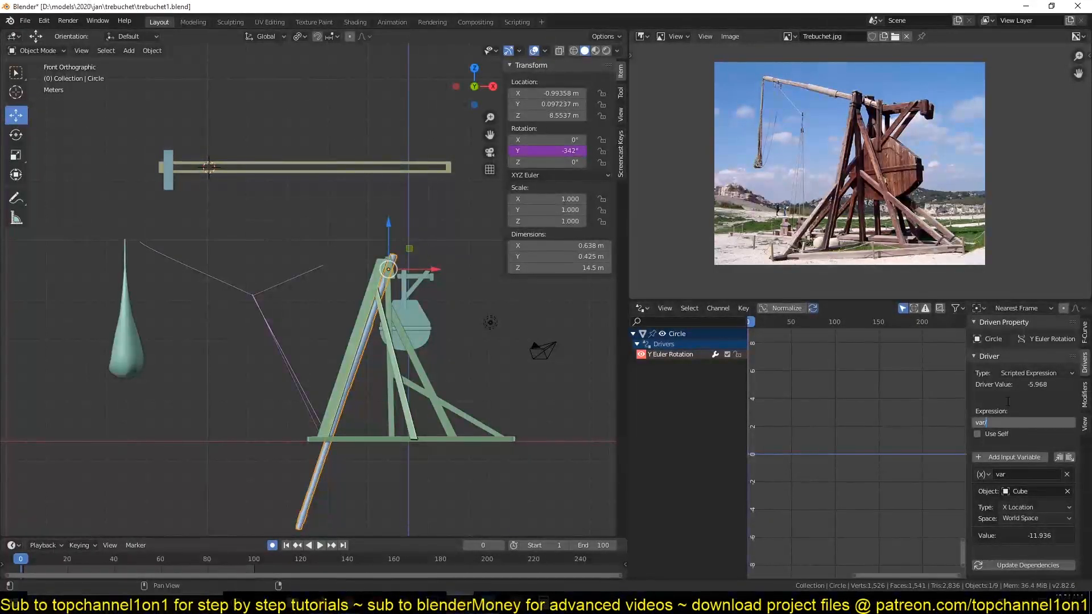
Set the arm driver's expression to var/2+0.8 and play back the swing.
{"action": "type", "text": "2"}
{"action": "key", "text": "Return"}
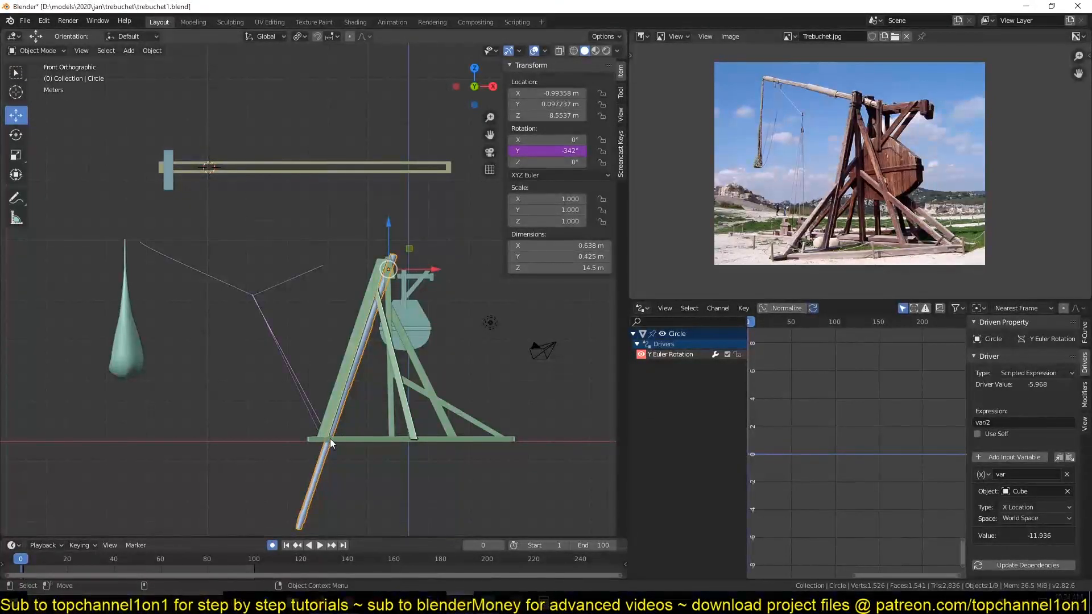
{"action": "left_click", "coordinate": [1016, 423]}
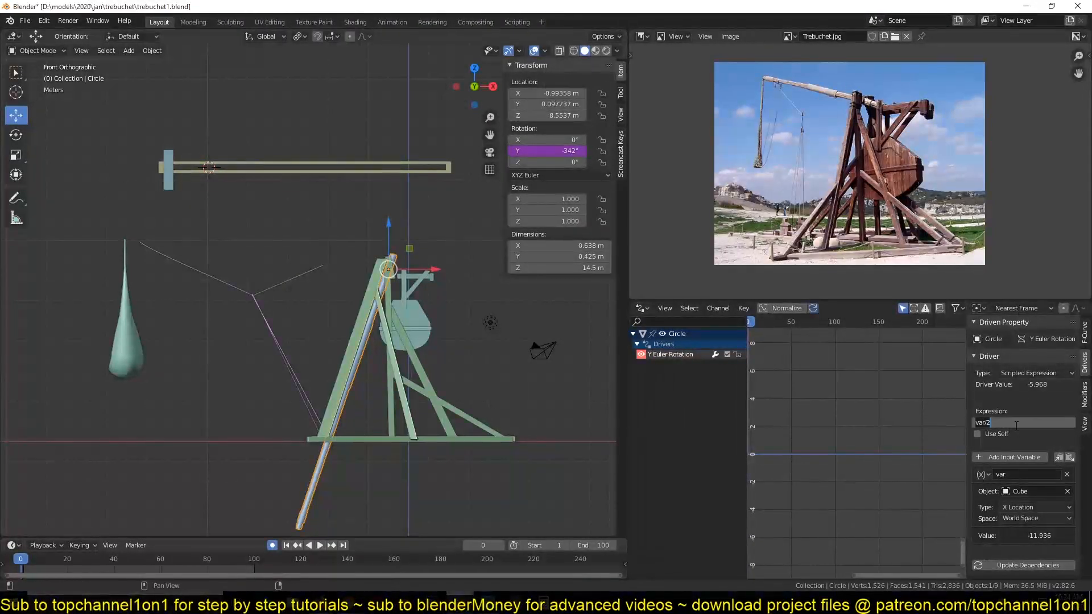
{"action": "key", "text": "Return"}
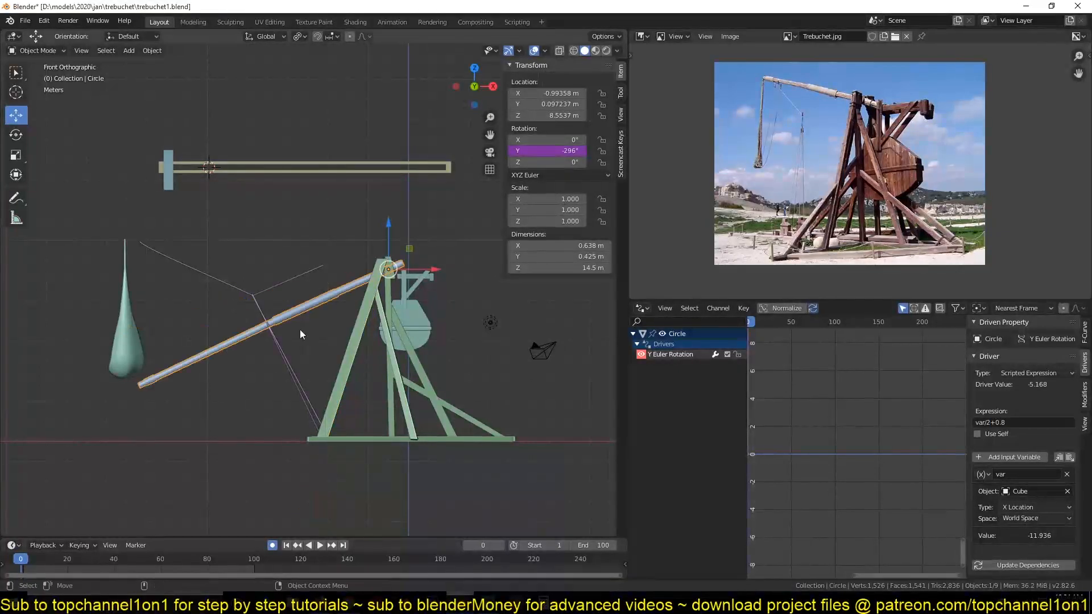
{"action": "key", "text": "space"}
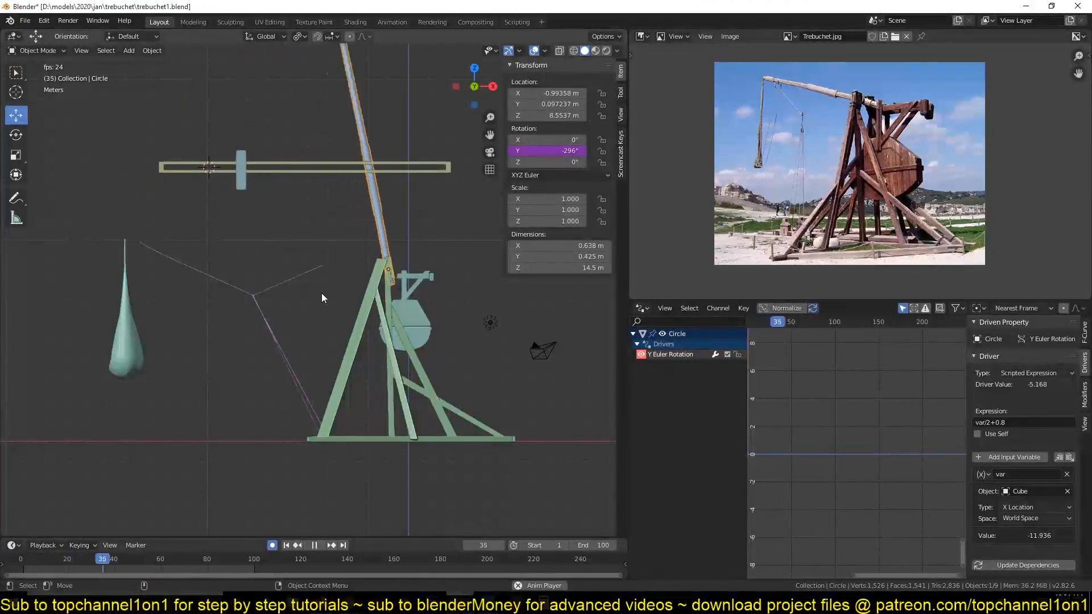
{"action": "key", "text": "Escape"}
{"action": "key", "text": "space"}
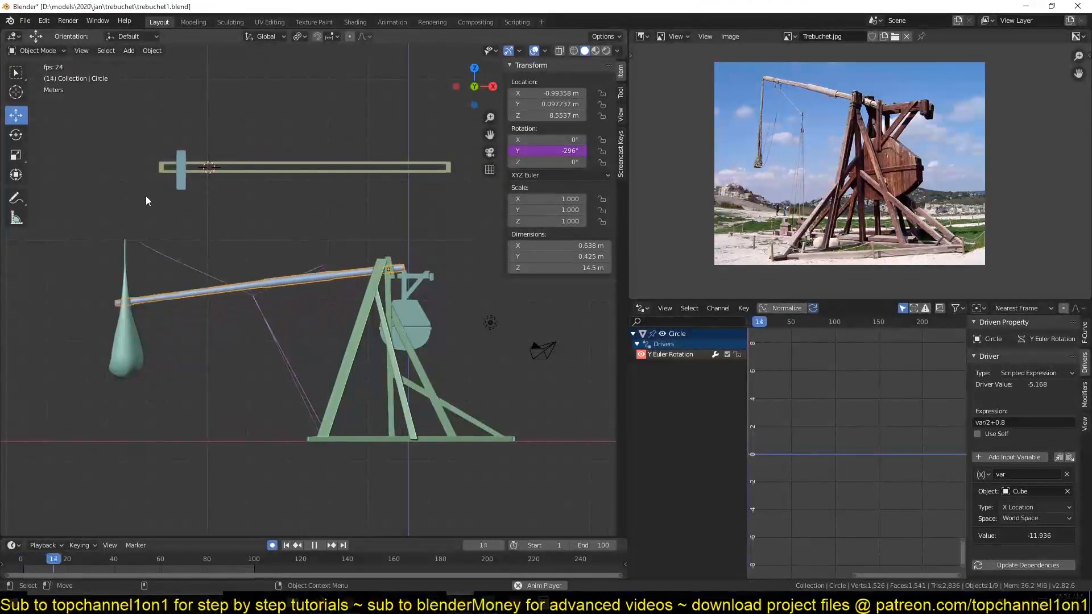
{"action": "key", "text": "space"}
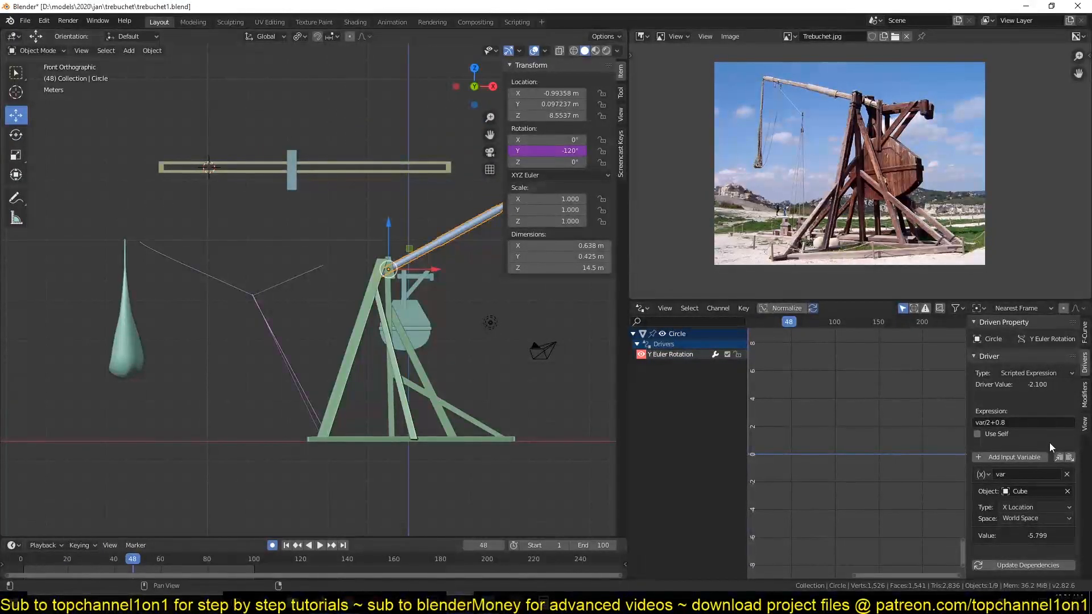
Try the expression var/1.5+0.8 on the arm's driver and undo the change.
{"action": "left_click", "coordinate": [1033, 422]}
{"action": "left_click", "coordinate": [988, 422]}
{"action": "key", "text": "BackSpace"}
{"action": "type", "text": "1.5"}
{"action": "key", "text": "Return"}
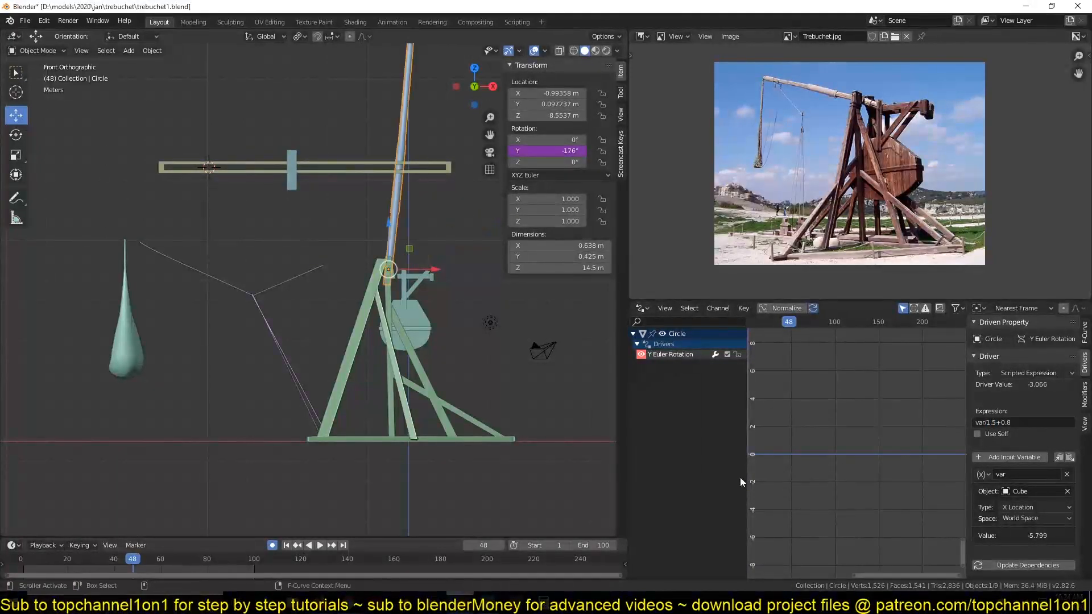
{"action": "key", "text": "ctrl+z"}
{"action": "key", "text": "ctrl+z"}
Shorten the rail frame to about 4.91 m by moving the vertices of its far end along X toward the slim cube.
{"action": "key", "text": "Tab"}
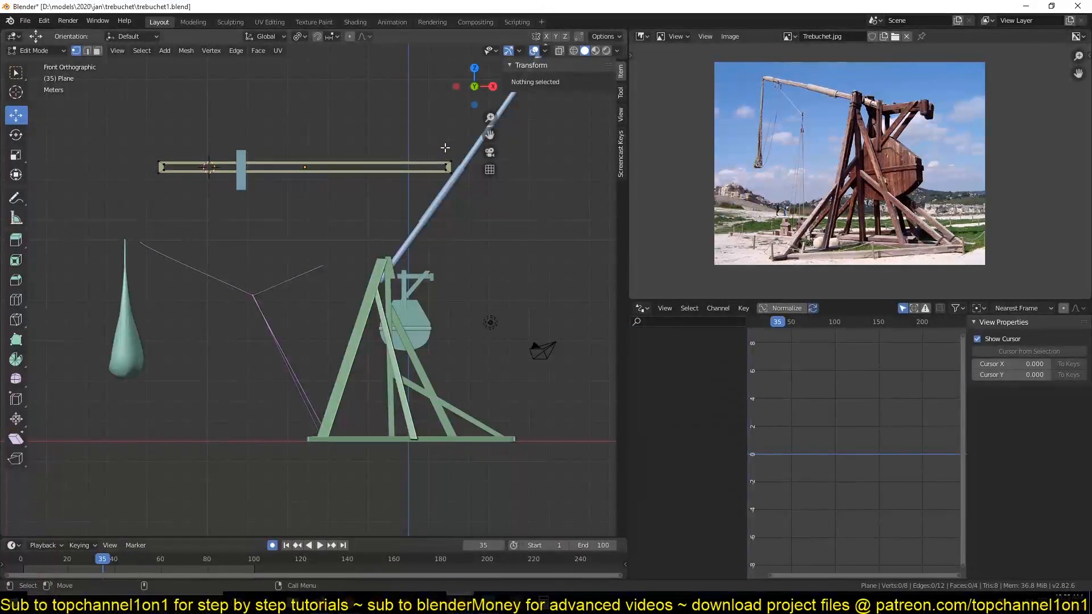
{"action": "key", "text": "alt"}
{"action": "left_click_drag", "start_coordinate": [402, 99], "coordinate": [494, 230]}
{"action": "left_click_drag", "start_coordinate": [460, 160], "coordinate": [276, 184]}
{"action": "key", "text": "Tab"}
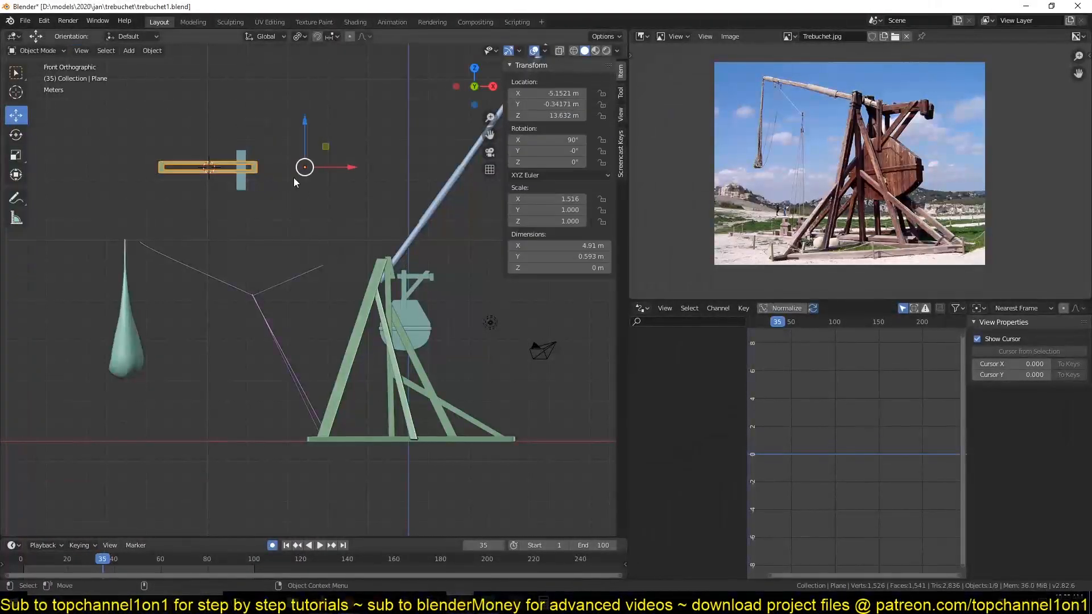
Try moving the slim cube about -2.57 m along X on frame 35 and undo the move.
{"action": "left_click", "coordinate": [236, 187]}
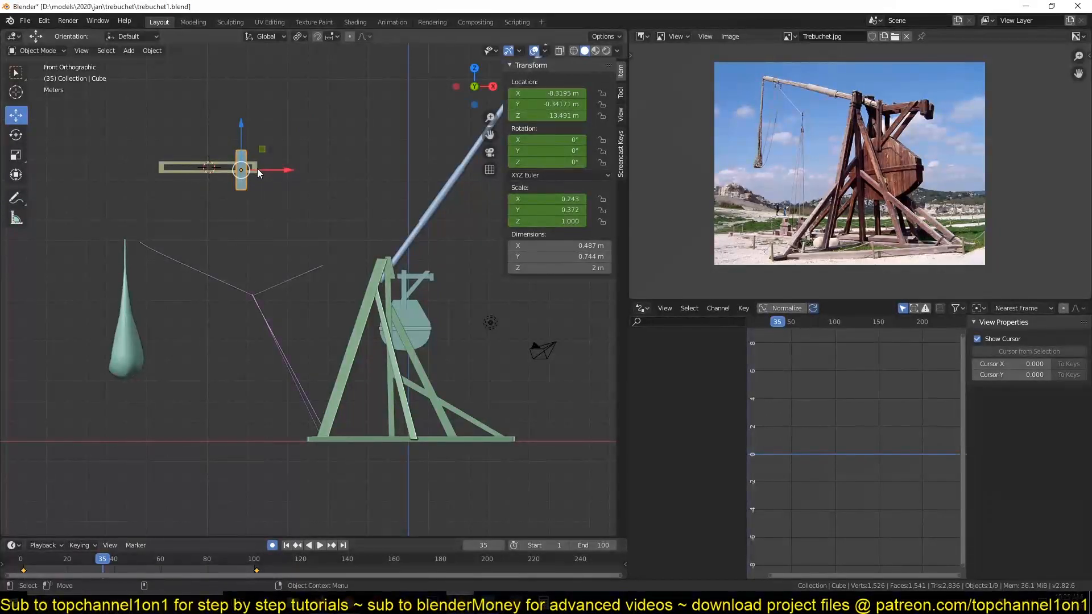
{"action": "middle_click_drag", "start_coordinate": [438, 152], "coordinate": [377, 214], "text": "shift"}
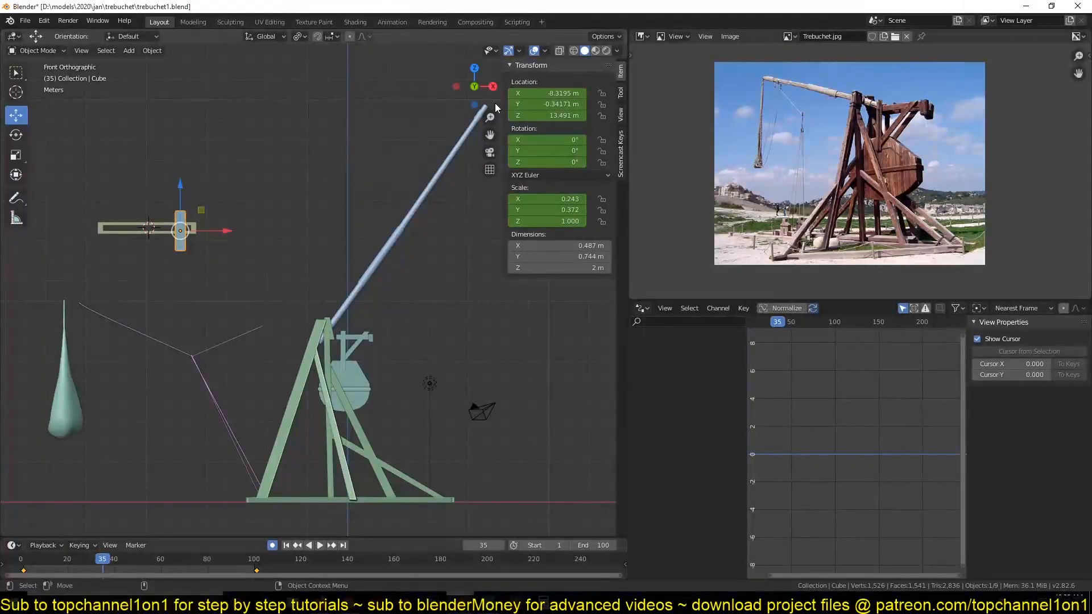
{"action": "left_click_drag", "start_coordinate": [220, 231], "coordinate": [180, 259]}
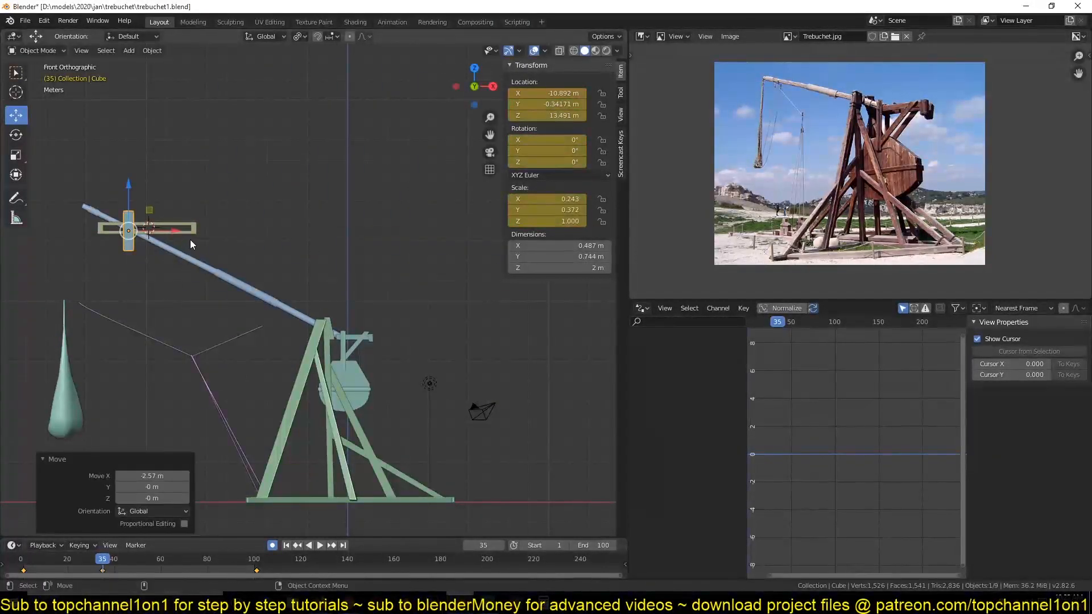
{"action": "key", "text": "ctrl+z"}
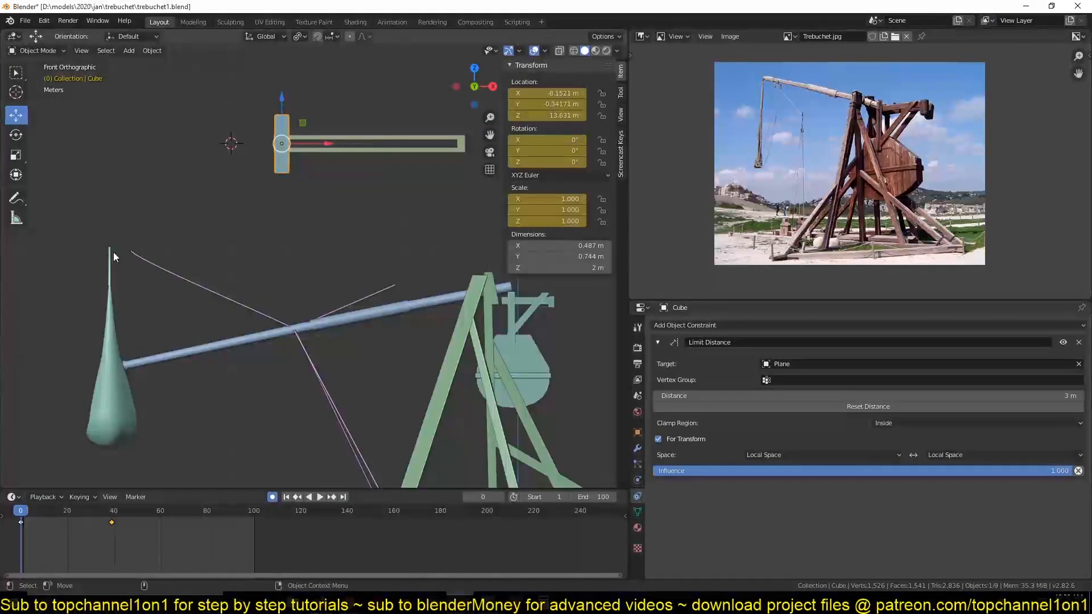
Show the scene in wireframe and move the sling about 4.17 m down so its tip meets the throwing arm's end.
{"action": "left_click", "coordinate": [115, 295]}
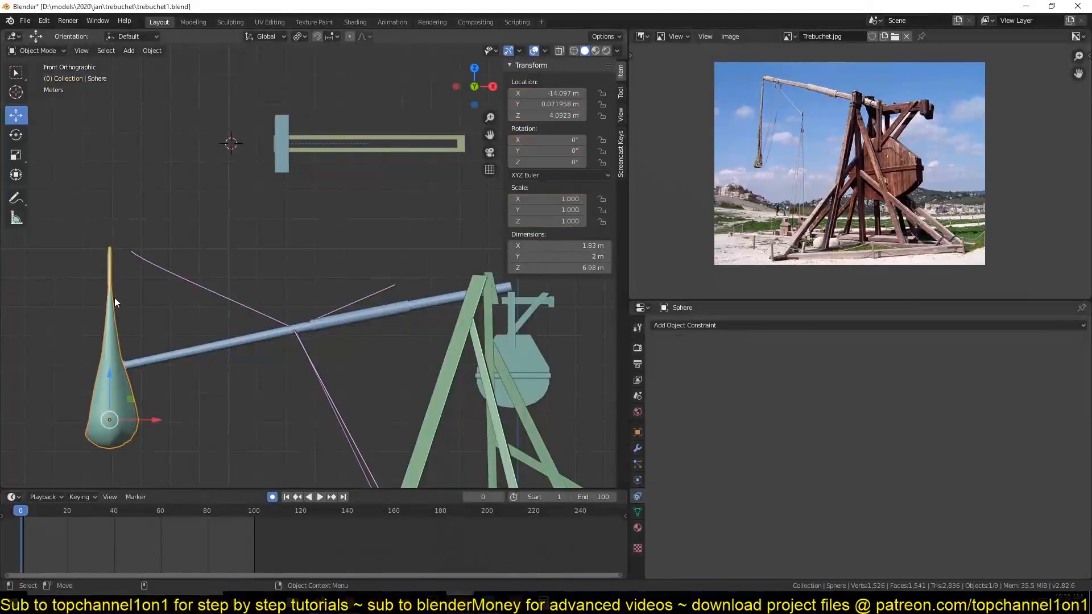
{"action": "scroll", "coordinate": [141, 373], "scroll_direction": "down", "scroll_amount": 1}
{"action": "middle_click_drag", "start_coordinate": [175, 263], "coordinate": [192, 183], "text": "shift"}
{"action": "key", "text": "z"}
{"action": "left_click", "coordinate": [43, 238]}
{"action": "middle_click_drag", "start_coordinate": [136, 233], "coordinate": [170, 240], "text": "shift"}
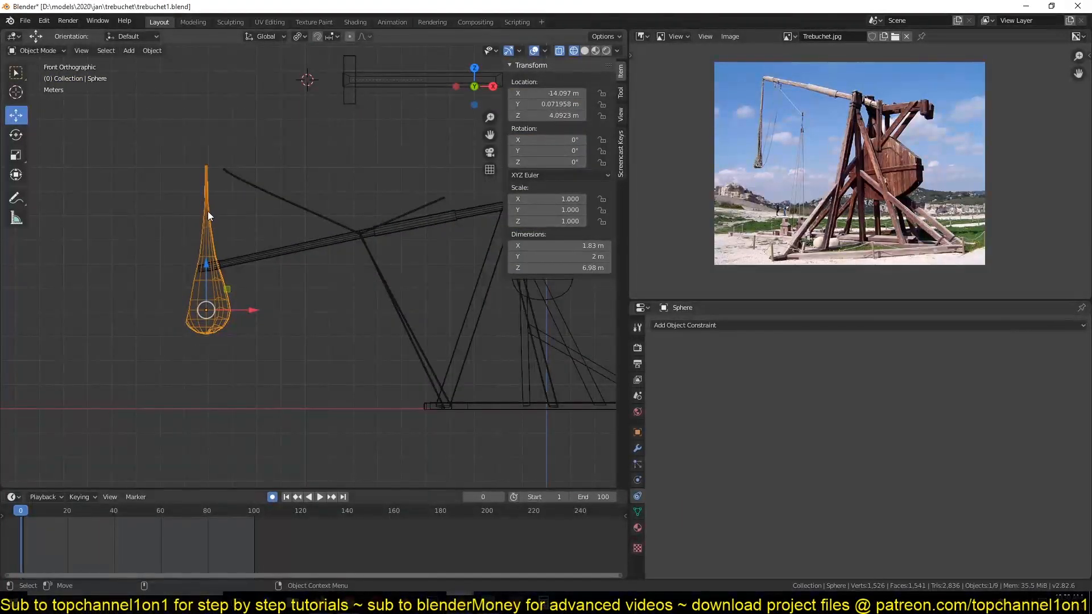
{"action": "key", "text": "g"}
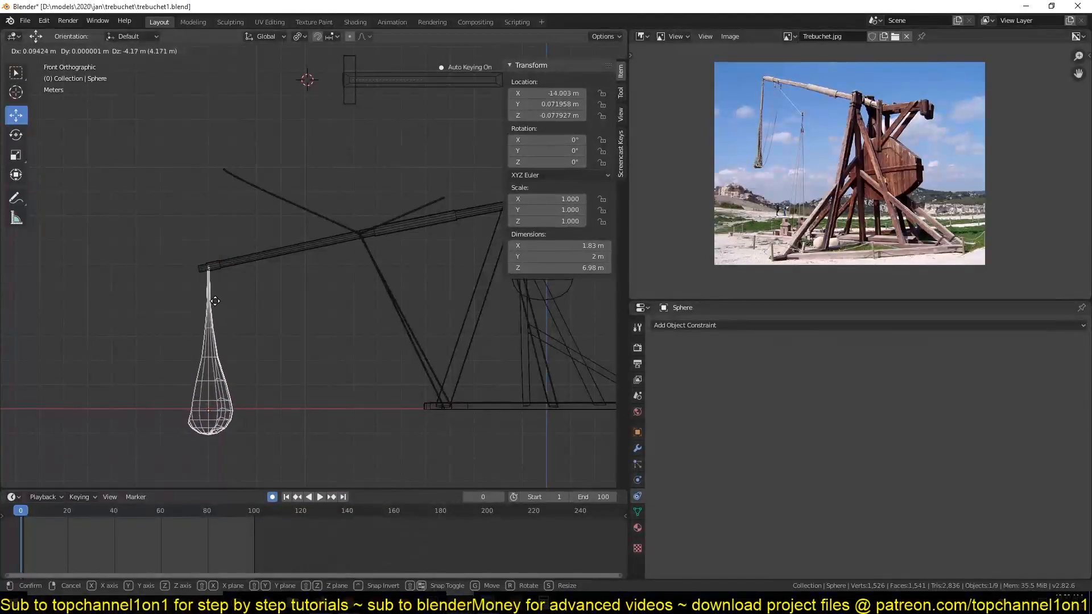
{"action": "left_click", "coordinate": [215, 304]}
Delete the sling's keyframes on frame 0 and turn off auto keying.
{"action": "key", "text": "x"}
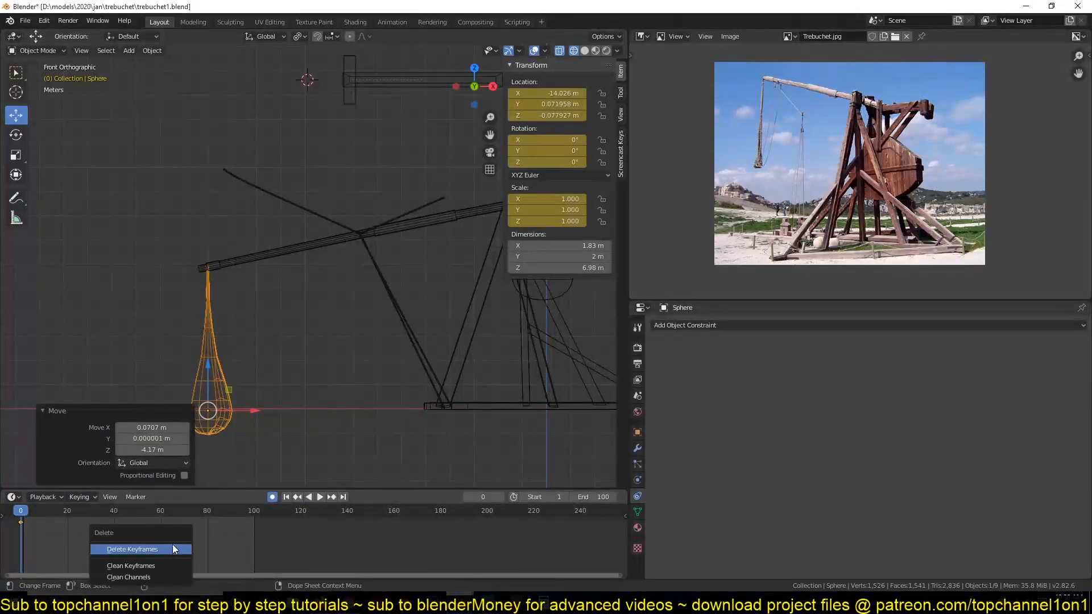
{"action": "left_click", "coordinate": [173, 548]}
{"action": "left_click", "coordinate": [271, 497]}
Add a single-arrow empty at the throwing arm's tip and scale it to about 2.054.
{"action": "scroll", "coordinate": [247, 234], "scroll_direction": "up", "scroll_amount": 8}
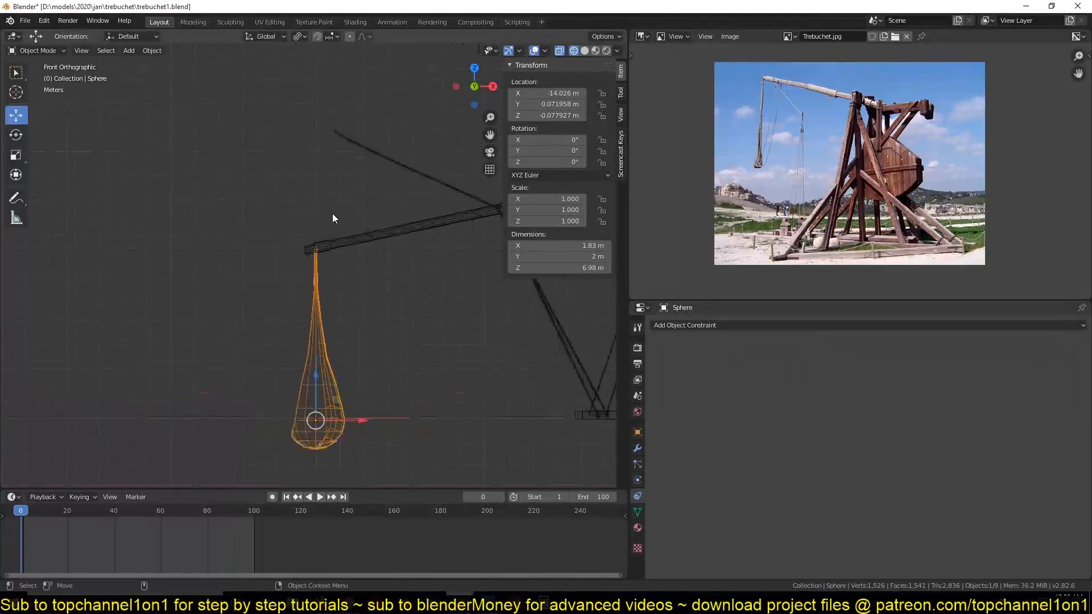
{"action": "key", "text": "shift+a"}
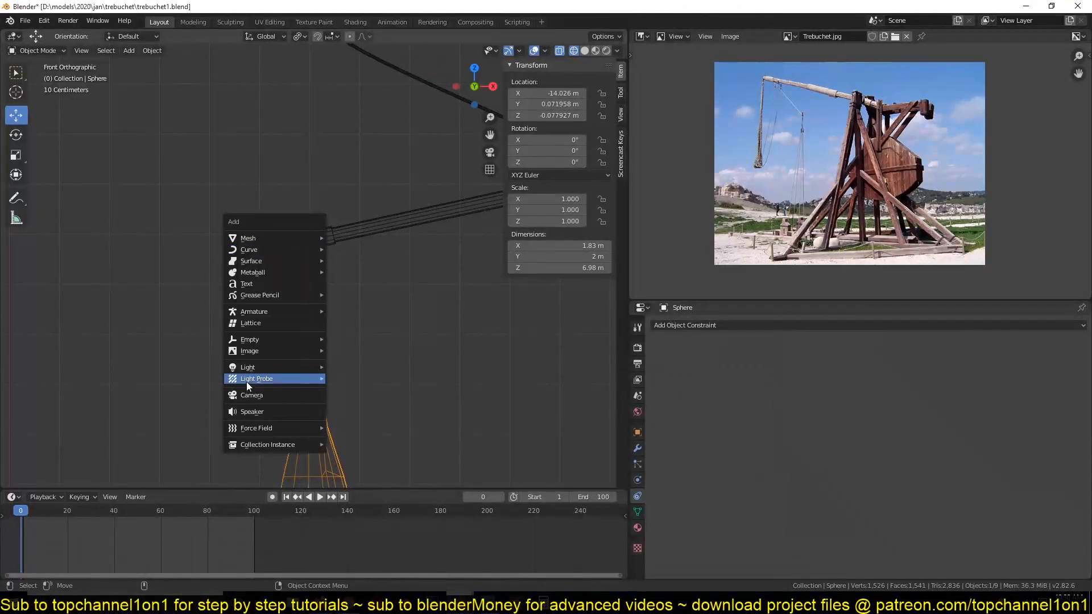
{"action": "left_click", "coordinate": [359, 364]}
{"action": "key", "text": "s"}
{"action": "left_click", "coordinate": [357, 193]}
Parent the arrow empty to the throwing arm as an object.
{"action": "scroll", "coordinate": [335, 279], "scroll_direction": "up", "scroll_amount": 2}
{"action": "left_click", "coordinate": [356, 288]}
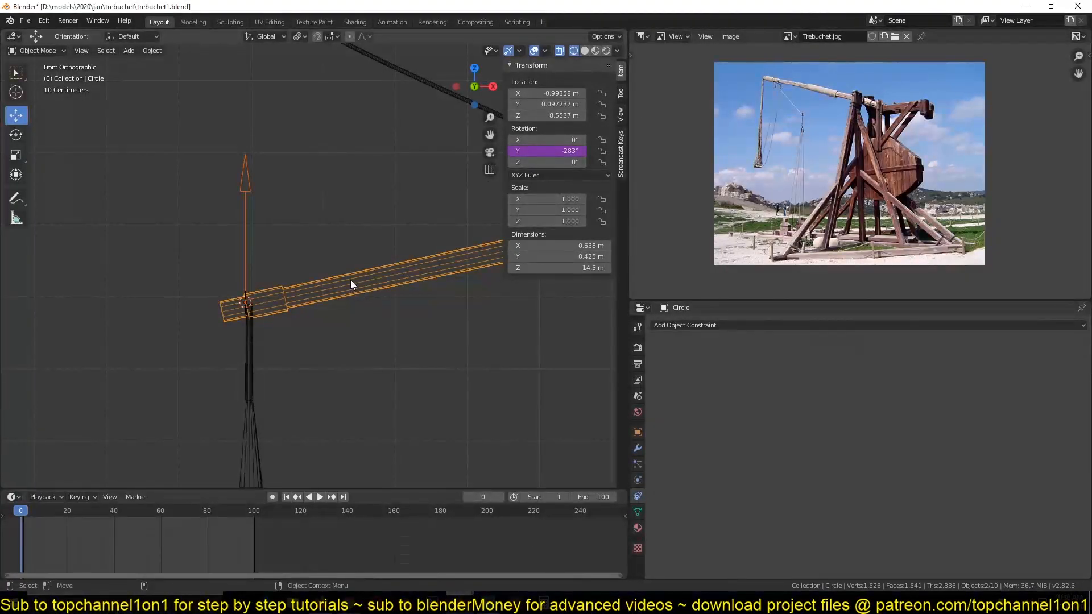
{"action": "key", "text": "ctrl+p"}
{"action": "left_click", "coordinate": [352, 281]}
{"action": "scroll", "coordinate": [352, 280], "scroll_direction": "down", "scroll_amount": 4}
{"action": "left_click", "coordinate": [295, 340]}
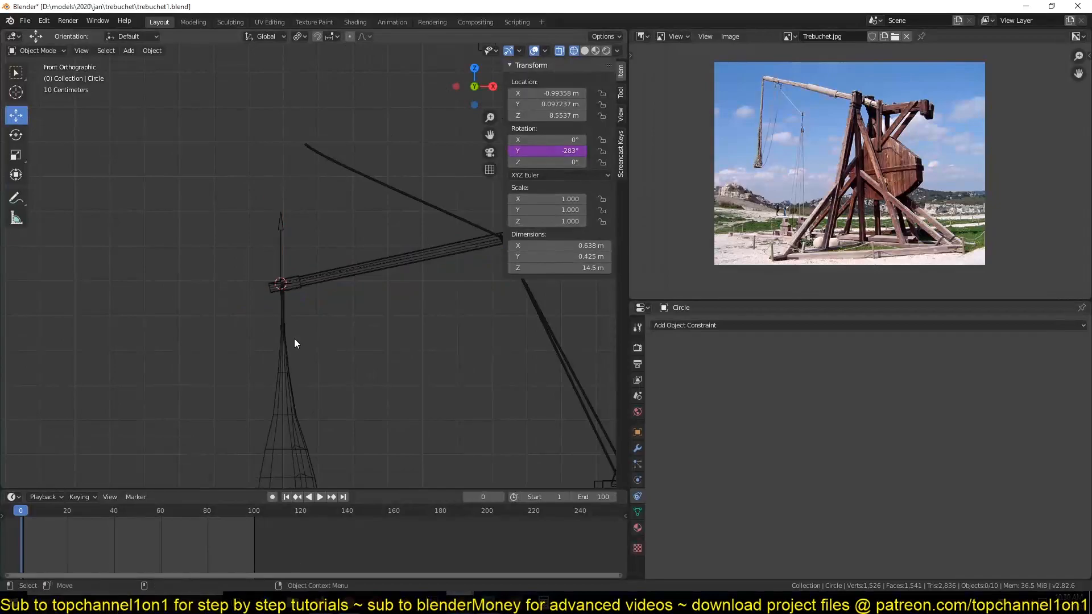
Parent the sling to the arrow empty as an object.
{"action": "scroll", "coordinate": [294, 340], "scroll_direction": "up", "scroll_amount": 3}
{"action": "left_click", "coordinate": [255, 364]}
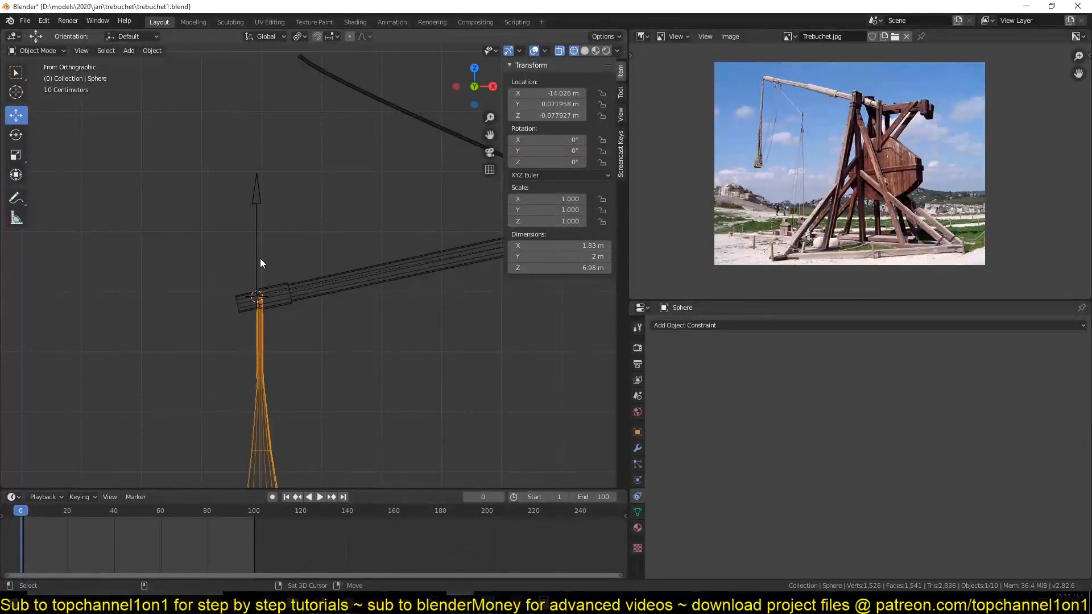
{"action": "left_click", "coordinate": [257, 230], "text": "shift"}
{"action": "key", "text": "ctrl+p"}
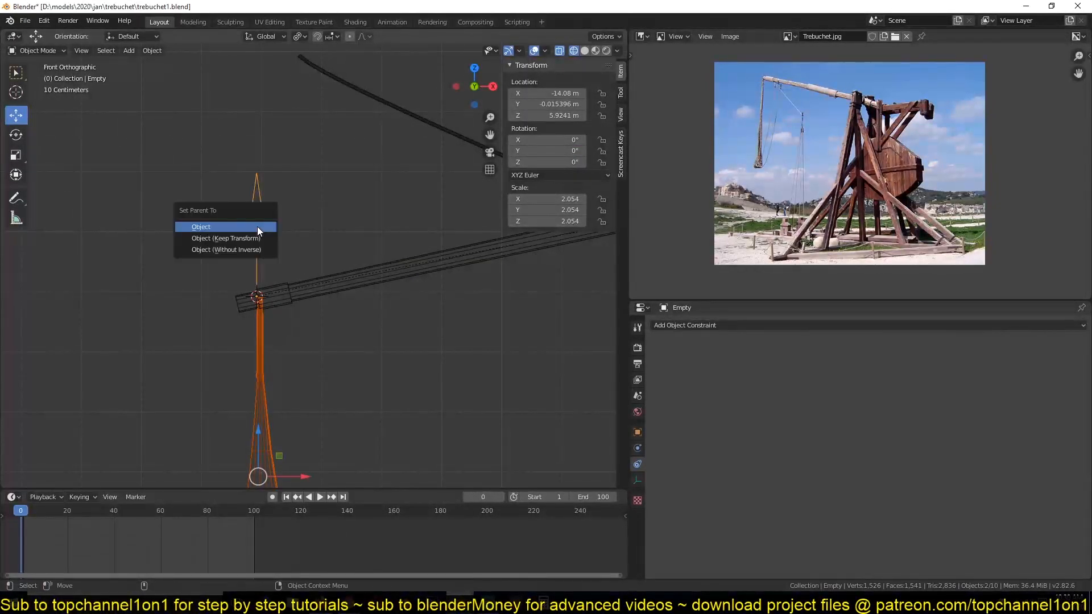
{"action": "left_click", "coordinate": [258, 226]}
{"action": "scroll", "coordinate": [334, 274], "scroll_direction": "down", "scroll_amount": 4}
{"action": "left_click", "coordinate": [248, 257]}
Play back the arm's swing with the parented sling and return the viewport to solid shading.
{"action": "key", "text": "space"}
{"action": "scroll", "coordinate": [248, 252], "scroll_direction": "down", "scroll_amount": 5}
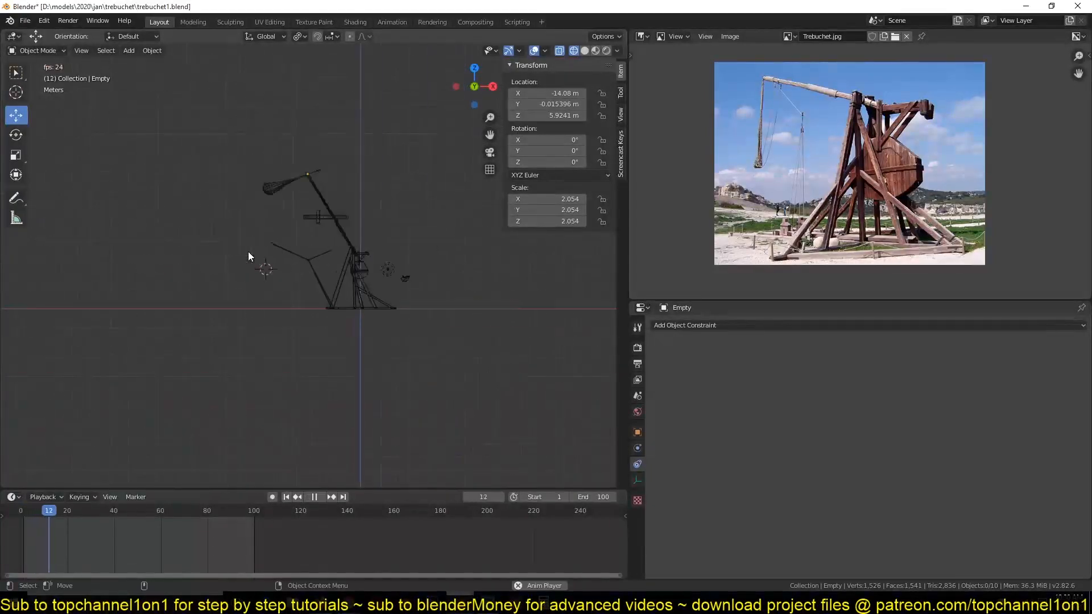
{"action": "key", "text": "Escape"}
{"action": "scroll", "coordinate": [248, 251], "scroll_direction": "up", "scroll_amount": 3}
{"action": "key", "text": "z"}
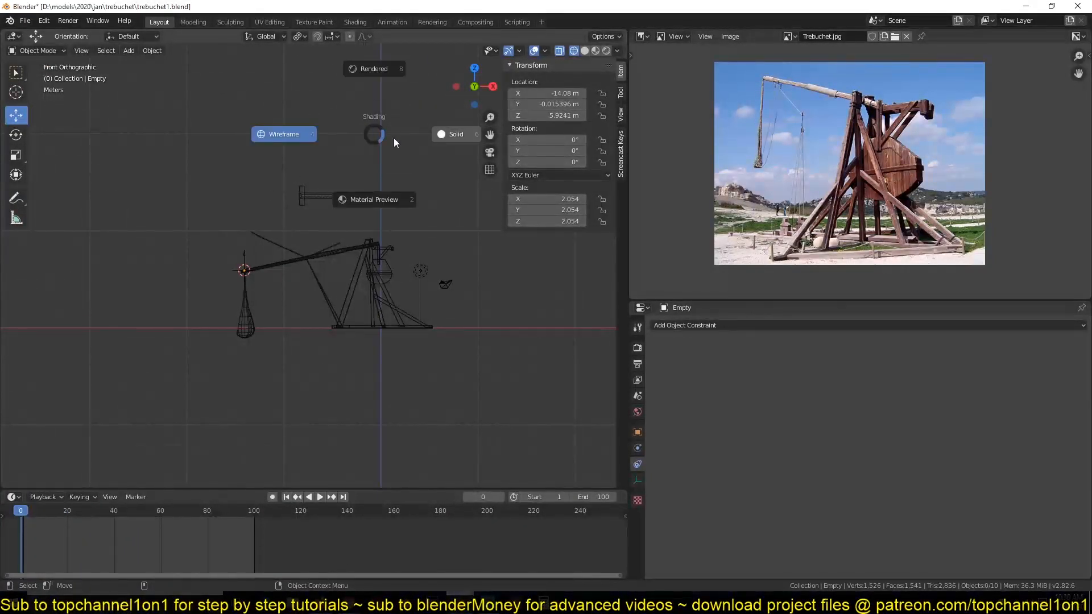
{"action": "left_click", "coordinate": [439, 138]}
{"action": "key", "text": "space"}
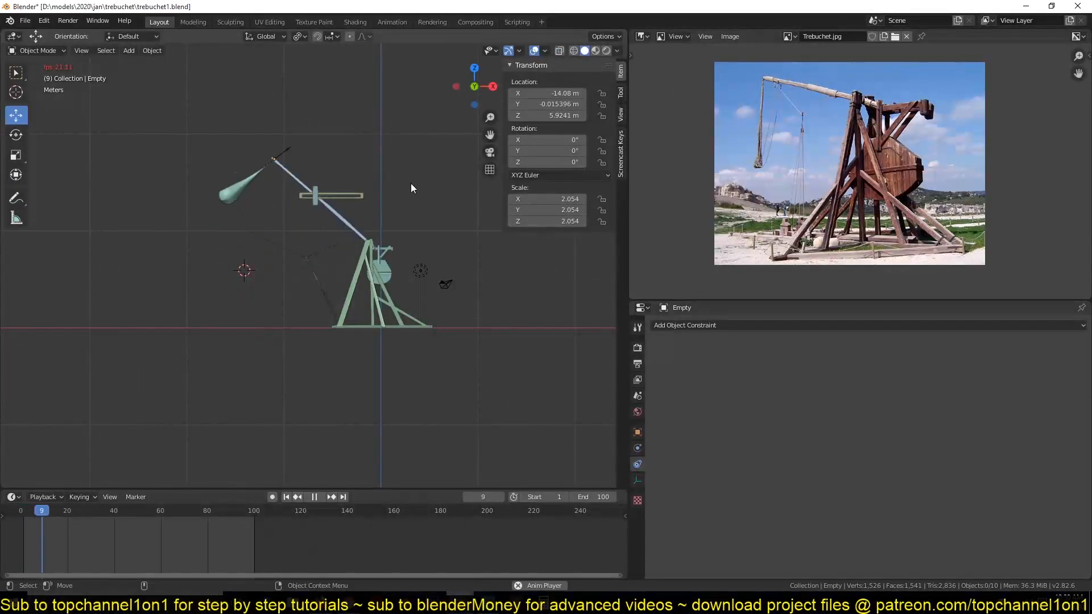
Switch to the Blender window with the finished rigged trebuchet, play back its animation, and minimise that window.
{"action": "mouse_move", "coordinate": [433, 603]}
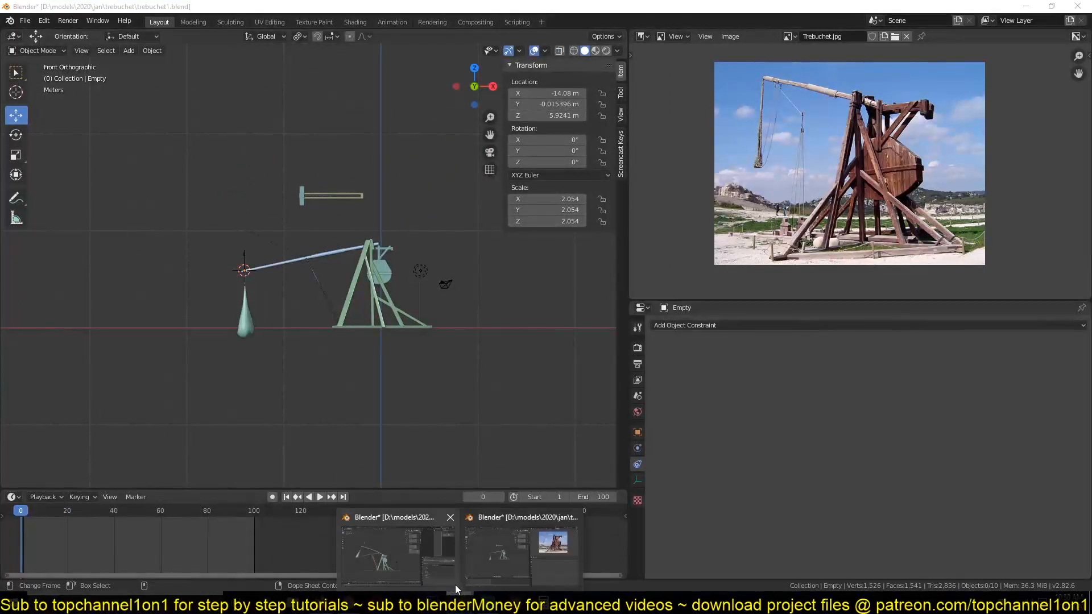
{"action": "left_click", "coordinate": [400, 507]}
{"action": "key", "text": "space"}
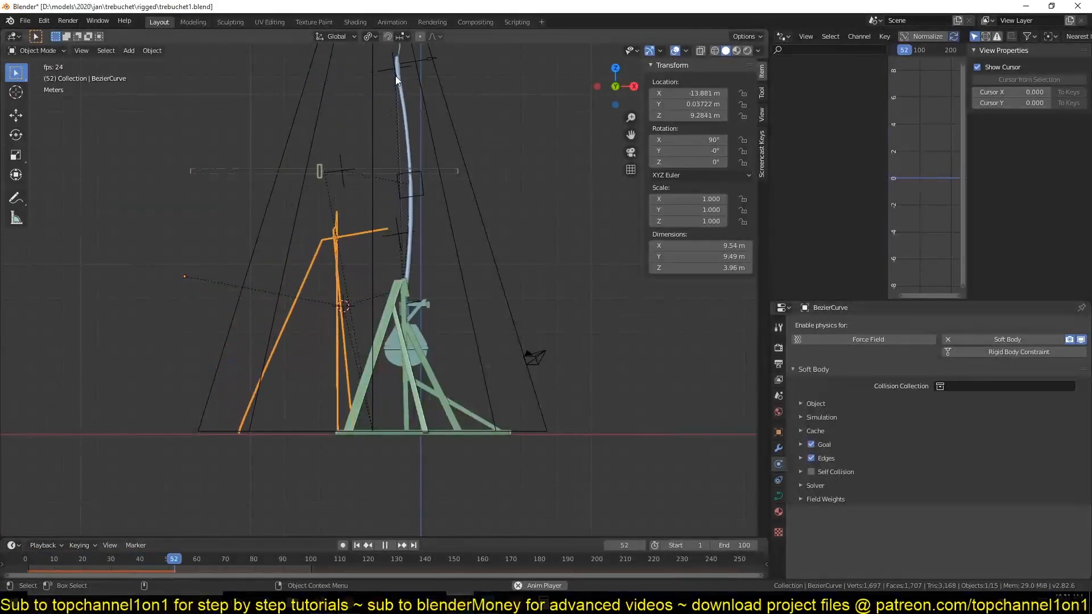
{"action": "key", "text": "Escape"}
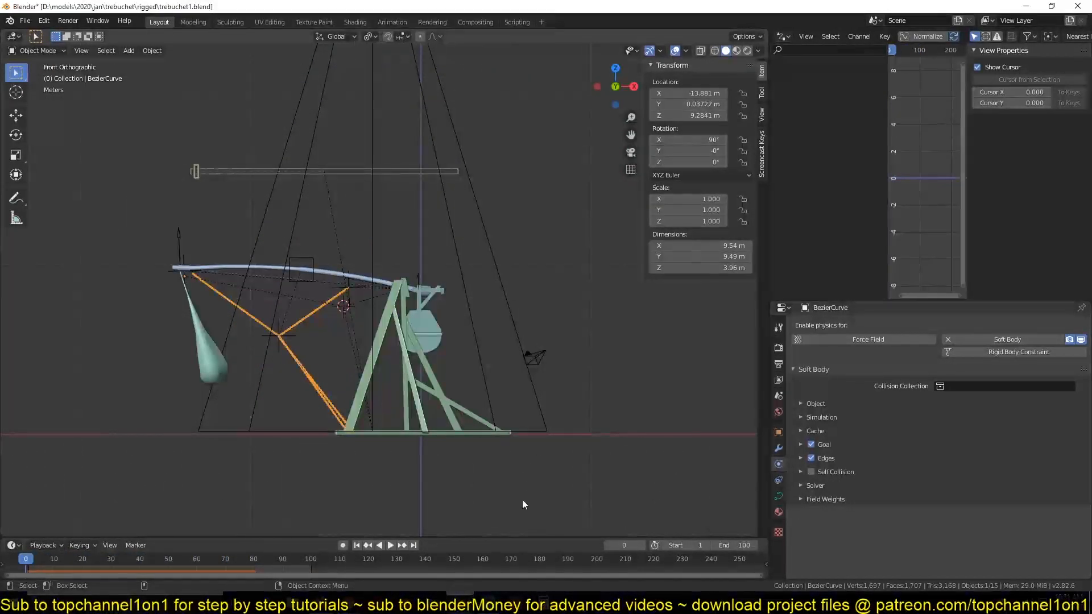
{"action": "left_click", "coordinate": [1026, 6]}
Examine the arrow empty at the throwing arm's tip and the sling parented to it, including the sling's constraints.
{"action": "left_click", "coordinate": [172, 258]}
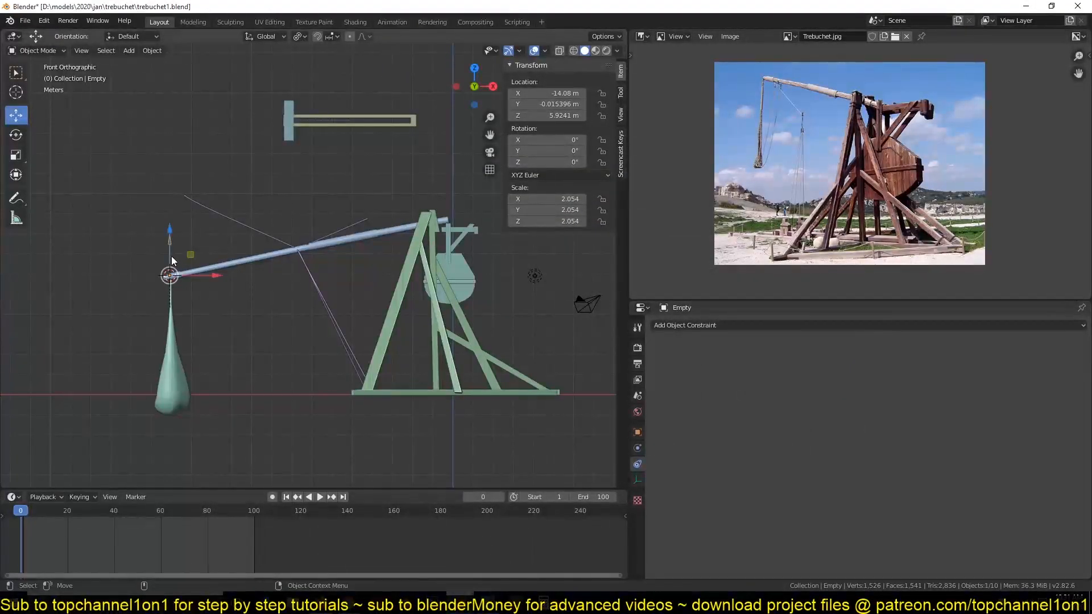
{"action": "key", "text": "KP_Decimal"}
{"action": "scroll", "coordinate": [263, 247], "scroll_direction": "up", "scroll_amount": 7}
{"action": "scroll", "coordinate": [229, 336], "scroll_direction": "down", "scroll_amount": 3}
{"action": "middle_click_drag", "start_coordinate": [228, 336], "coordinate": [258, 296], "text": "shift"}
{"action": "scroll", "coordinate": [257, 296], "scroll_direction": "down", "scroll_amount": 4}
{"action": "scroll", "coordinate": [258, 296], "scroll_direction": "up", "scroll_amount": 2}
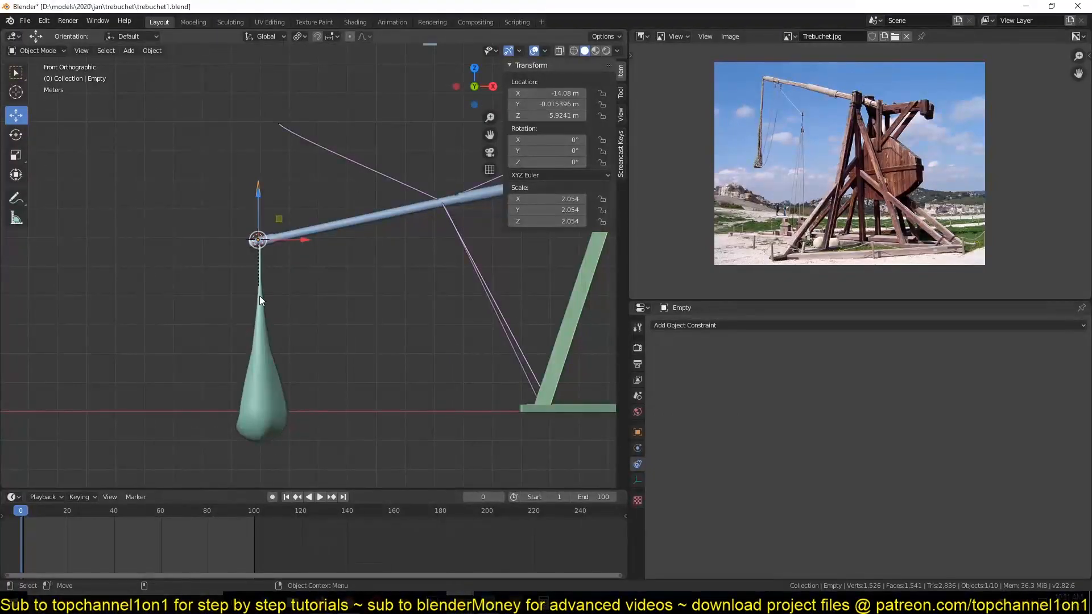
{"action": "left_click", "coordinate": [262, 341]}
{"action": "middle_click_drag", "start_coordinate": [267, 350], "coordinate": [246, 352], "text": "shift"}
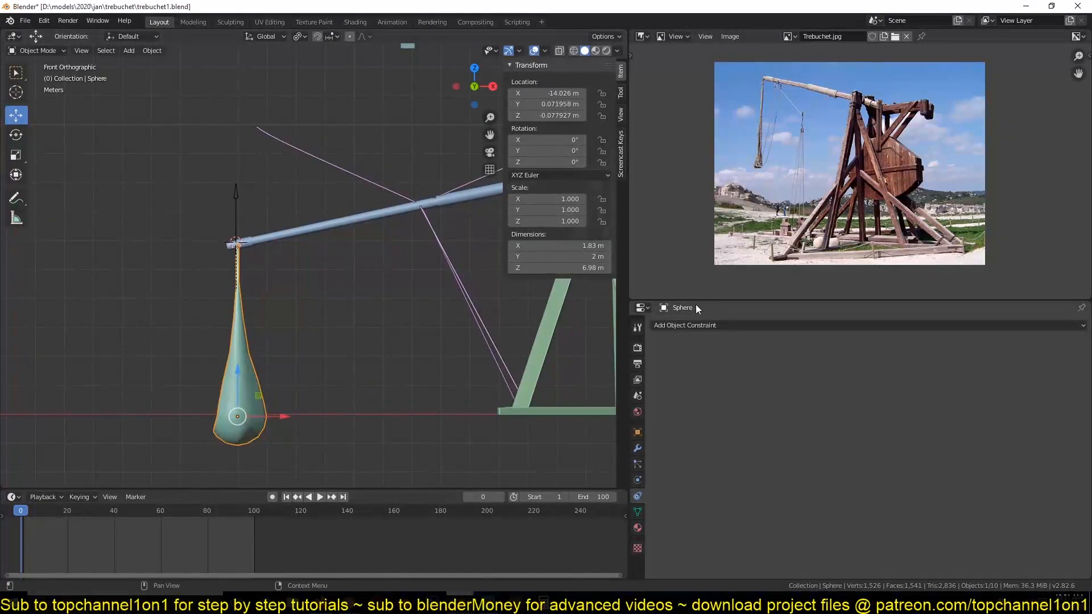
{"action": "left_click", "coordinate": [711, 325]}
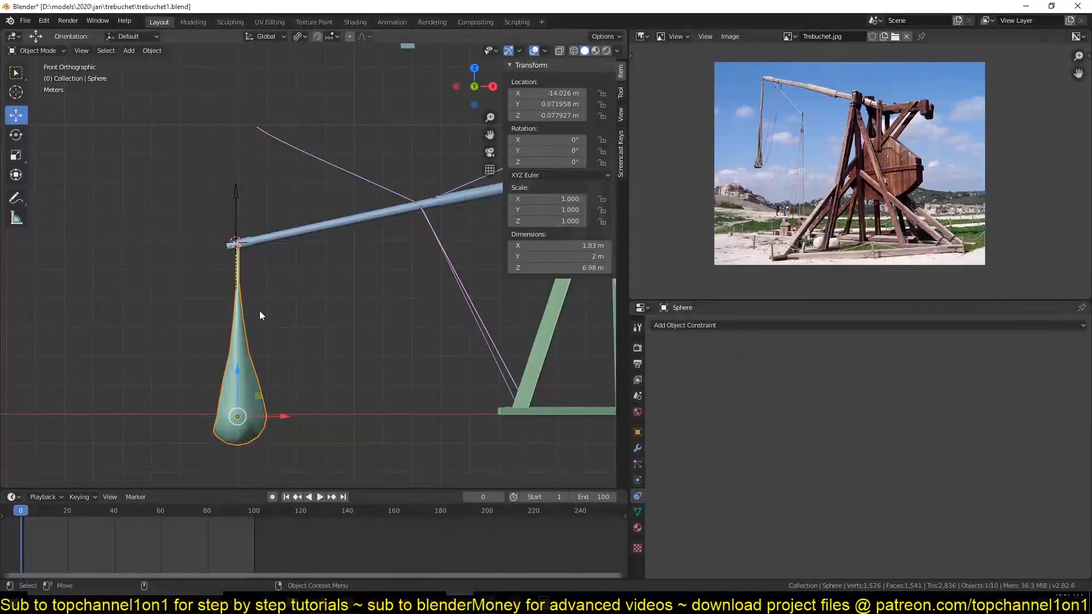
Try rotating the arrow empty at the arm's tip to swing the sling, and cancel each rotation.
{"action": "left_click", "coordinate": [239, 218]}
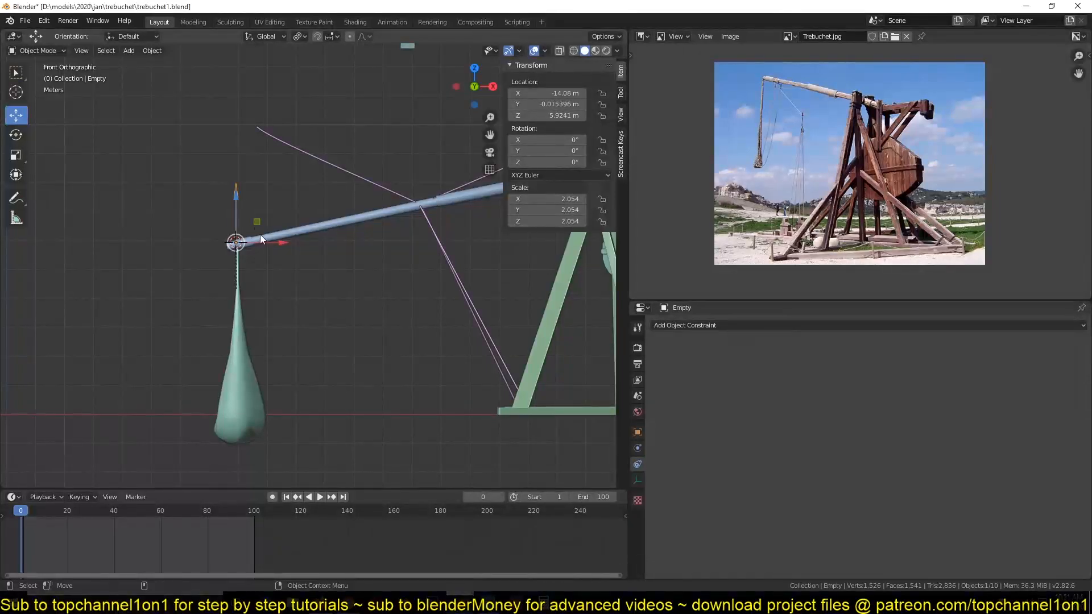
{"action": "key", "text": "r"}
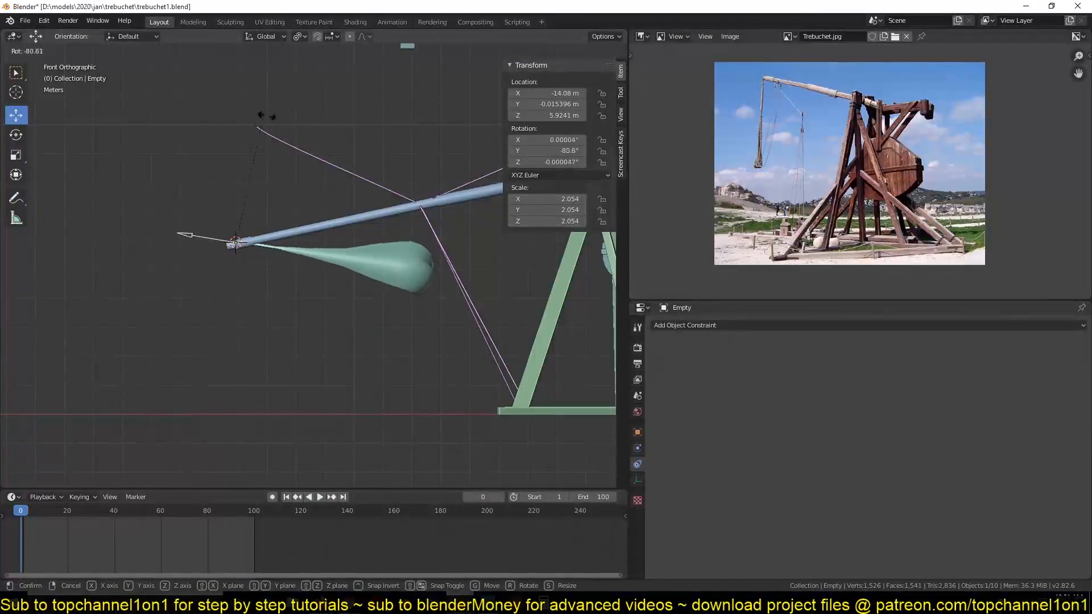
{"action": "right_click", "coordinate": [315, 422]}
{"action": "left_click", "coordinate": [265, 392]}
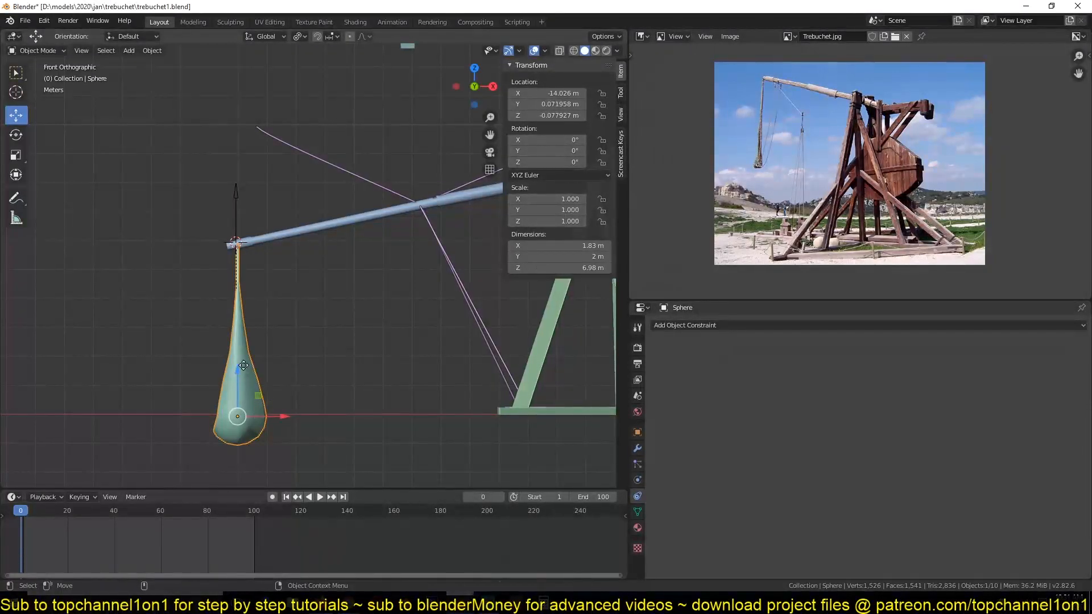
{"action": "left_click", "coordinate": [238, 200]}
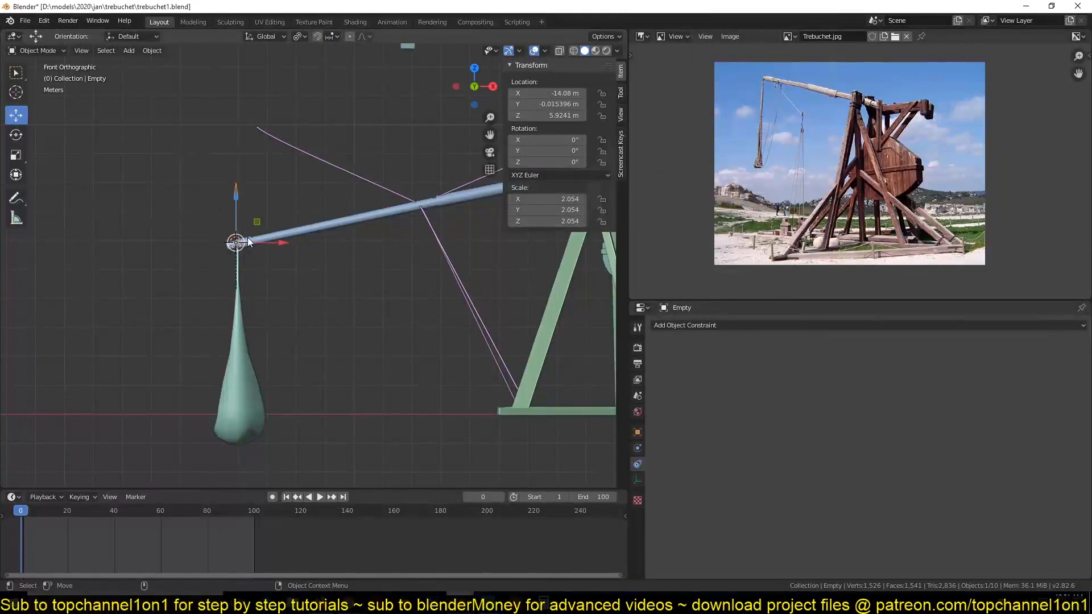
{"action": "key", "text": "r"}
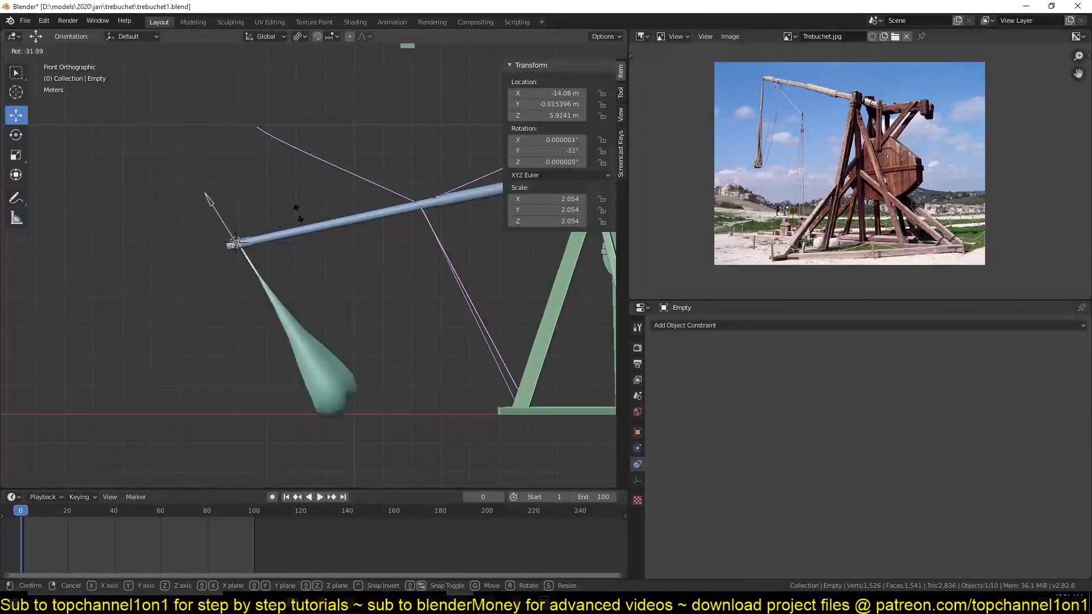
{"action": "key", "text": "Escape"}
{"action": "middle_click_drag", "start_coordinate": [276, 186], "coordinate": [171, 288], "text": "shift"}
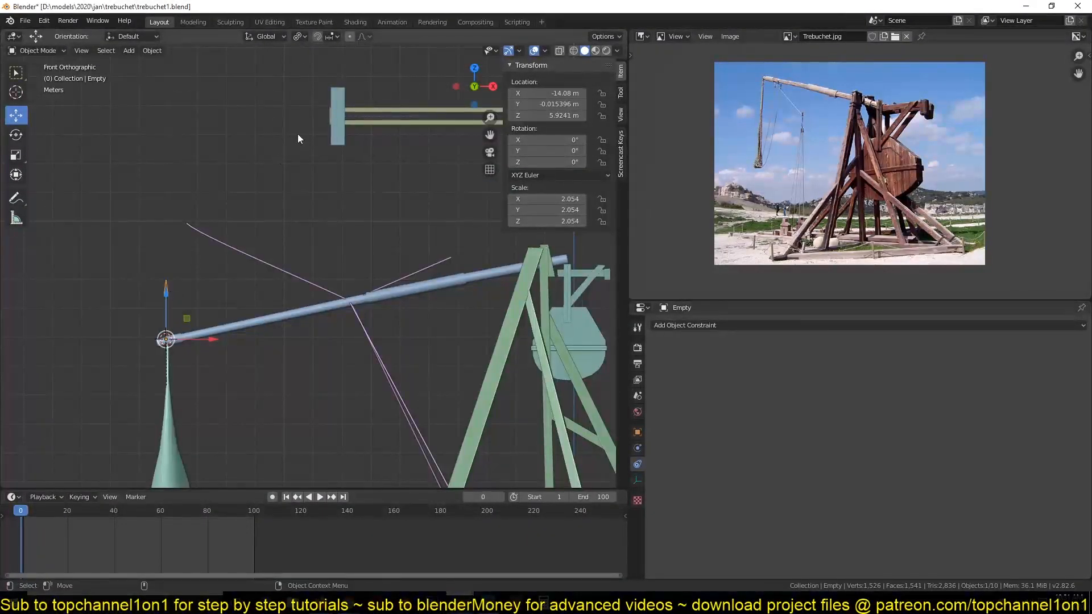
{"action": "left_click", "coordinate": [336, 91]}
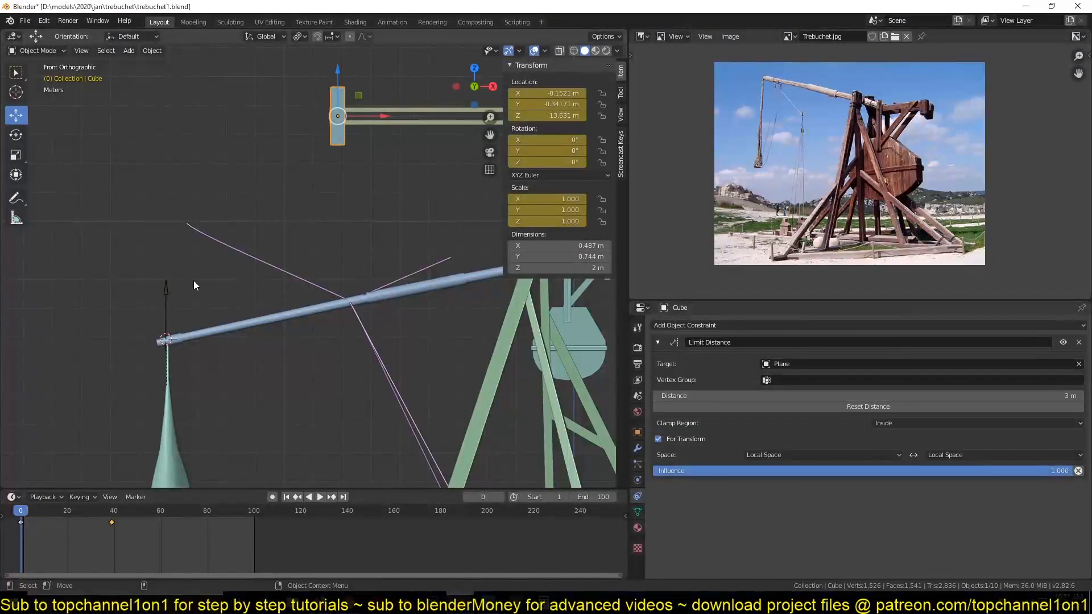
{"action": "left_click", "coordinate": [167, 299]}
{"action": "left_click", "coordinate": [341, 91]}
{"action": "left_click", "coordinate": [167, 303]}
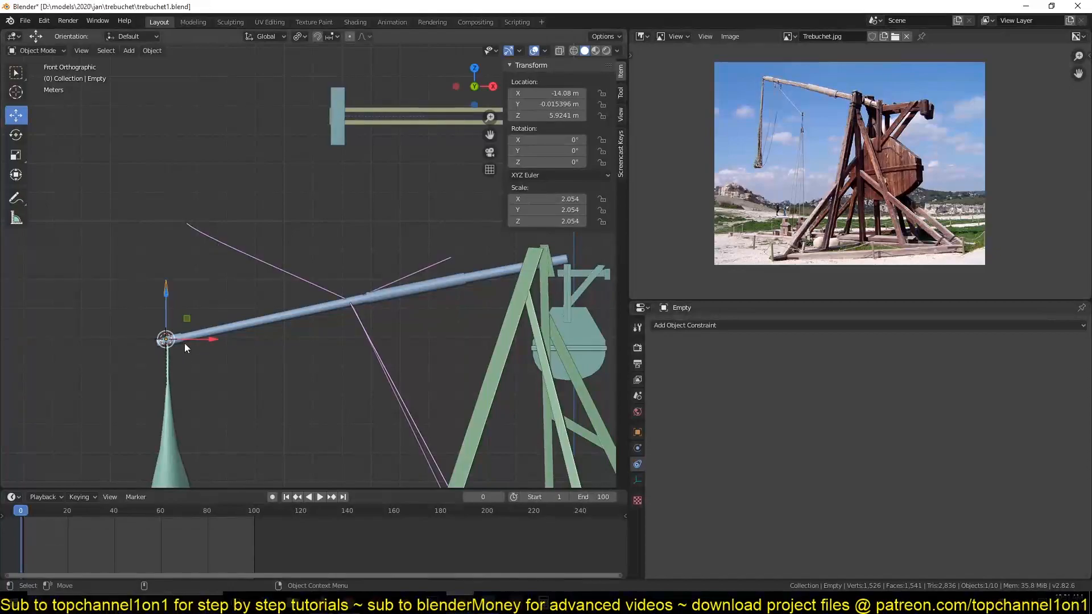
{"action": "key", "text": "r"}
{"action": "right_click", "coordinate": [251, 242]}
Add a driver to the arrow empty's Y rotation, using the Cube's X location in world space as its variable.
{"action": "right_click", "coordinate": [554, 152]}
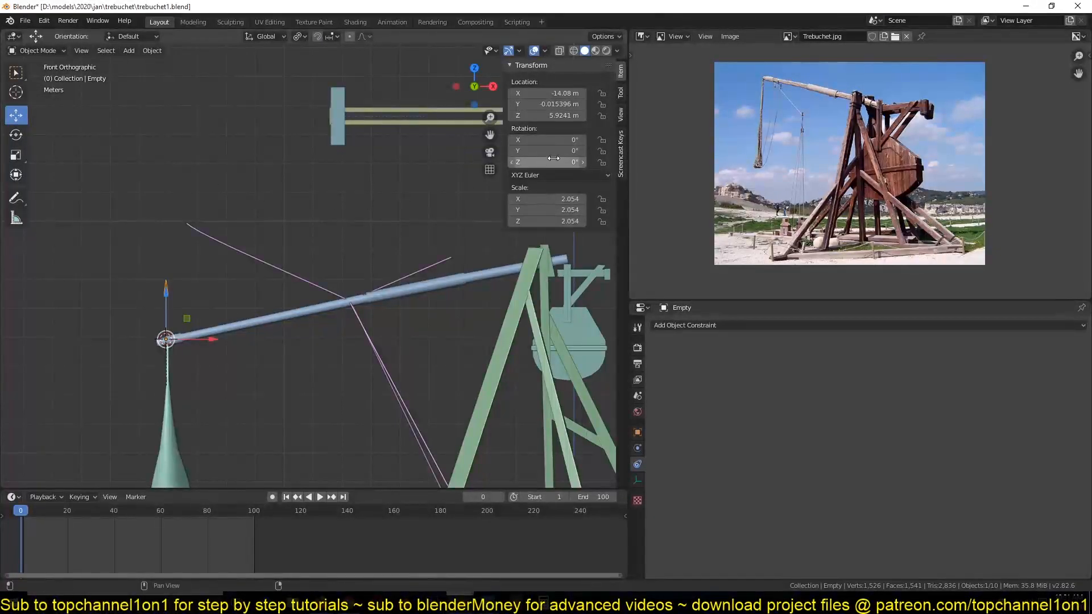
{"action": "right_click", "coordinate": [555, 151]}
{"action": "left_click", "coordinate": [513, 183]}
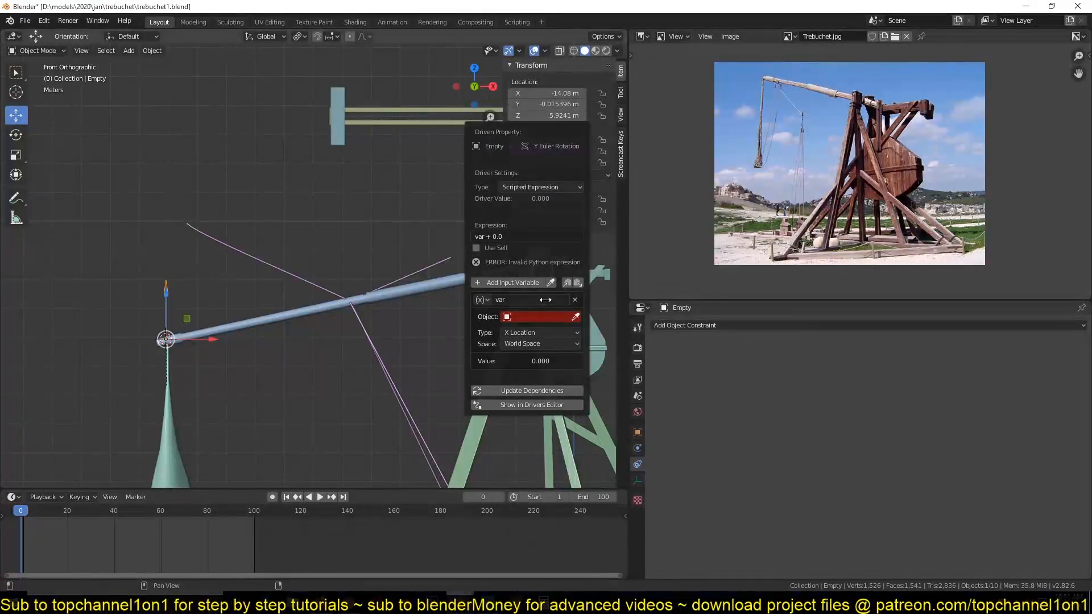
{"action": "left_click", "coordinate": [550, 317]}
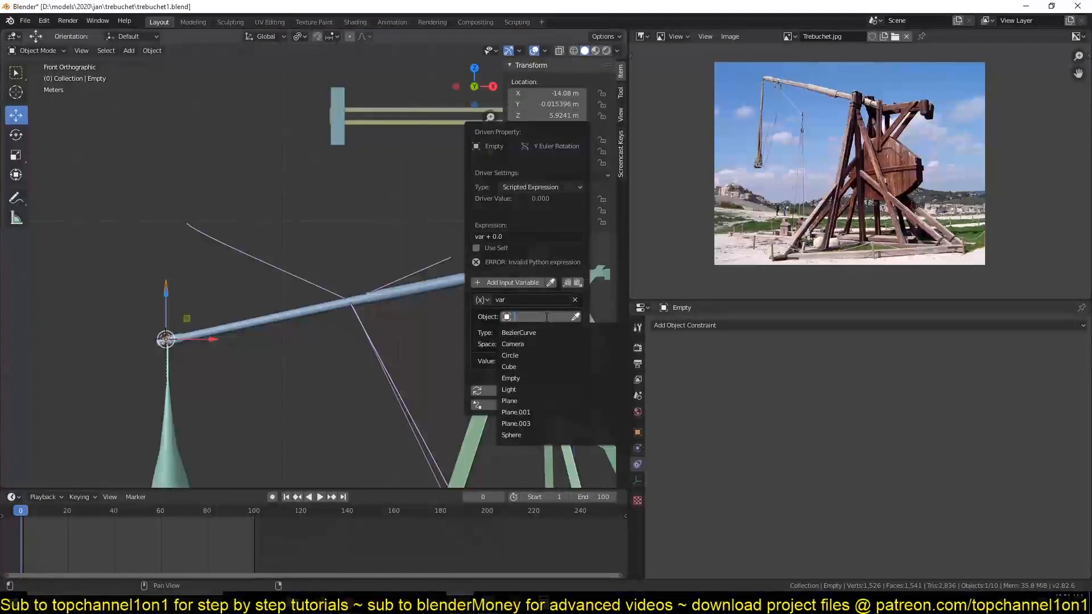
{"action": "left_click", "coordinate": [540, 353]}
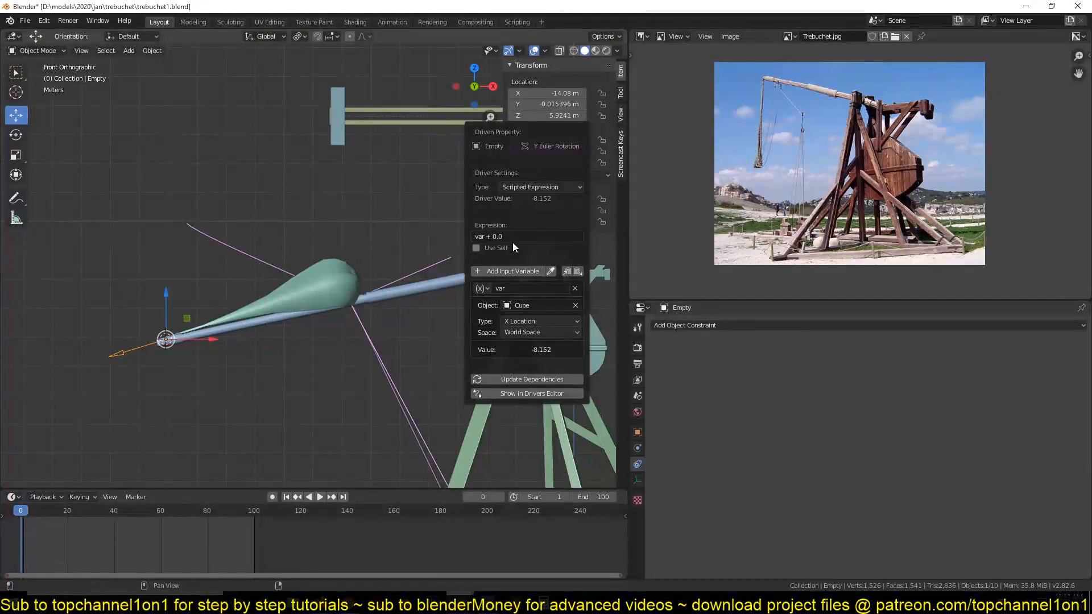
{"action": "left_click", "coordinate": [394, 209]}
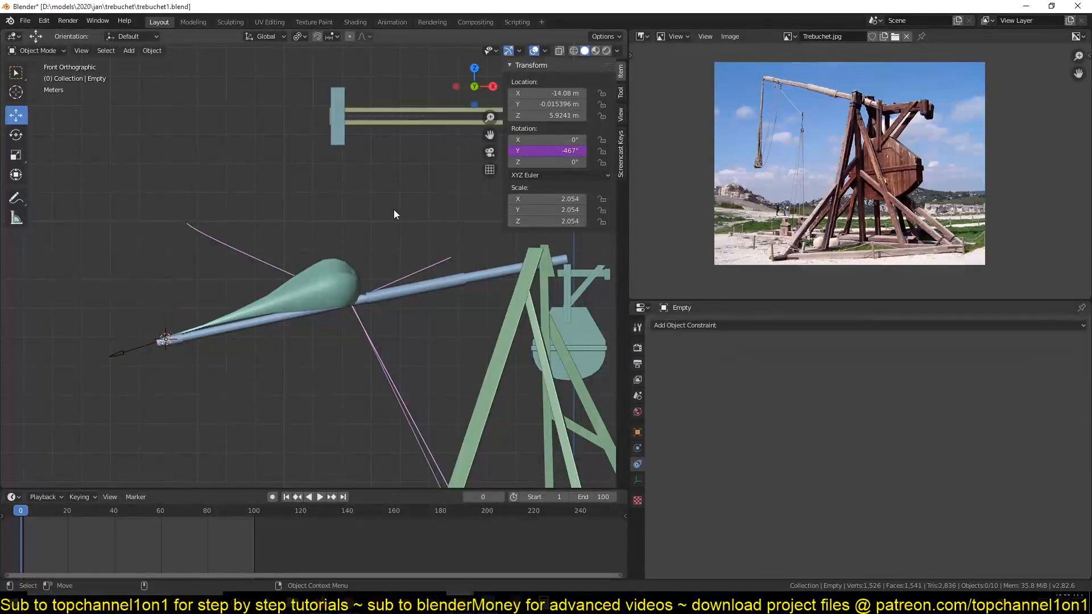
Play back the animation to check how the driven sling moves with the throwing arm.
{"action": "scroll", "coordinate": [264, 331], "scroll_direction": "down", "scroll_amount": 3}
{"action": "key", "text": "space"}
{"action": "scroll", "coordinate": [315, 273], "scroll_direction": "down", "scroll_amount": 3}
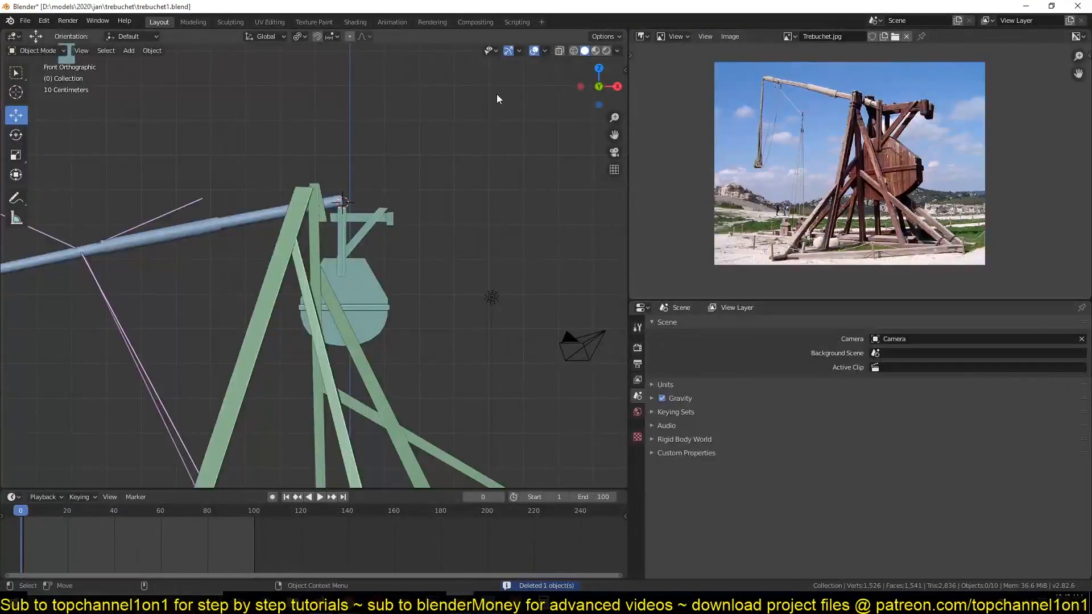
{"action": "scroll", "coordinate": [497, 94], "scroll_direction": "down", "scroll_amount": 5}
{"action": "middle_click_drag", "start_coordinate": [300, 154], "coordinate": [351, 145], "text": "shift"}
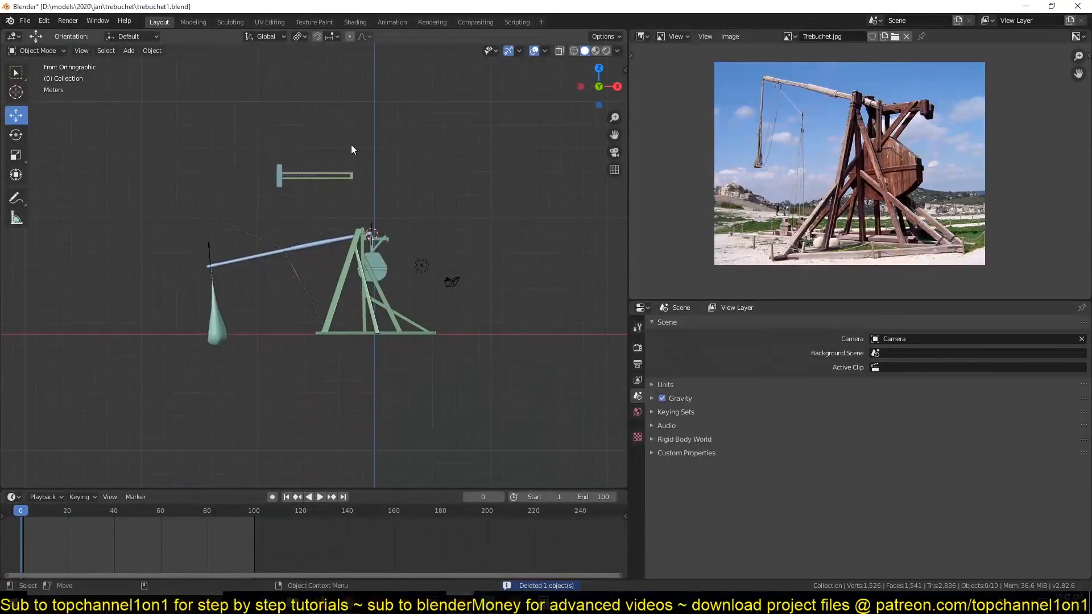
{"action": "scroll", "coordinate": [351, 145], "scroll_direction": "up", "scroll_amount": 3}
{"action": "key", "text": "space"}
{"action": "key", "text": "Escape"}
Switch to the Blender window with the finished rigged trebuchet, play back the counterweight's motion, and minimise that window.
{"action": "scroll", "coordinate": [423, 210], "scroll_direction": "up", "scroll_amount": 7}
{"action": "middle_click_drag", "start_coordinate": [467, 157], "coordinate": [243, 232], "text": "shift"}
{"action": "left_click", "coordinate": [452, 163]}
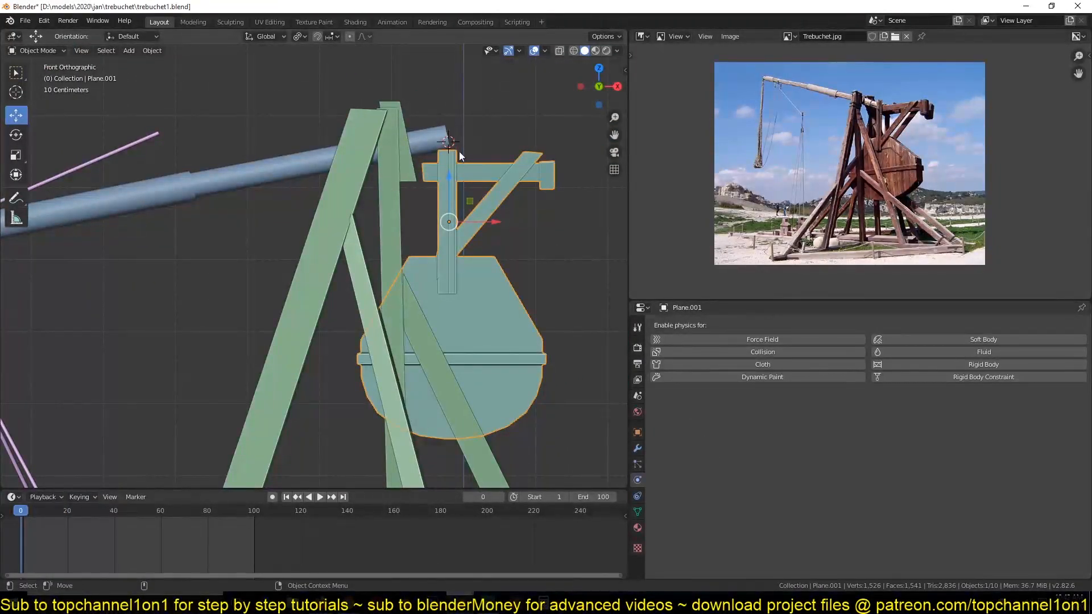
{"action": "left_click", "coordinate": [434, 135]}
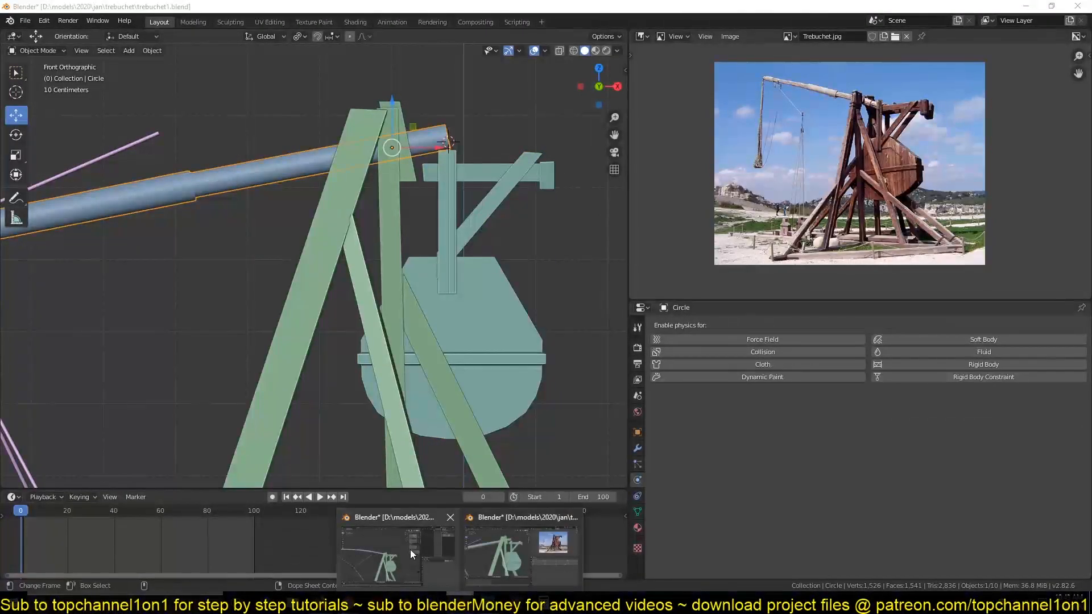
{"action": "left_click", "coordinate": [412, 550]}
{"action": "key", "text": "space"}
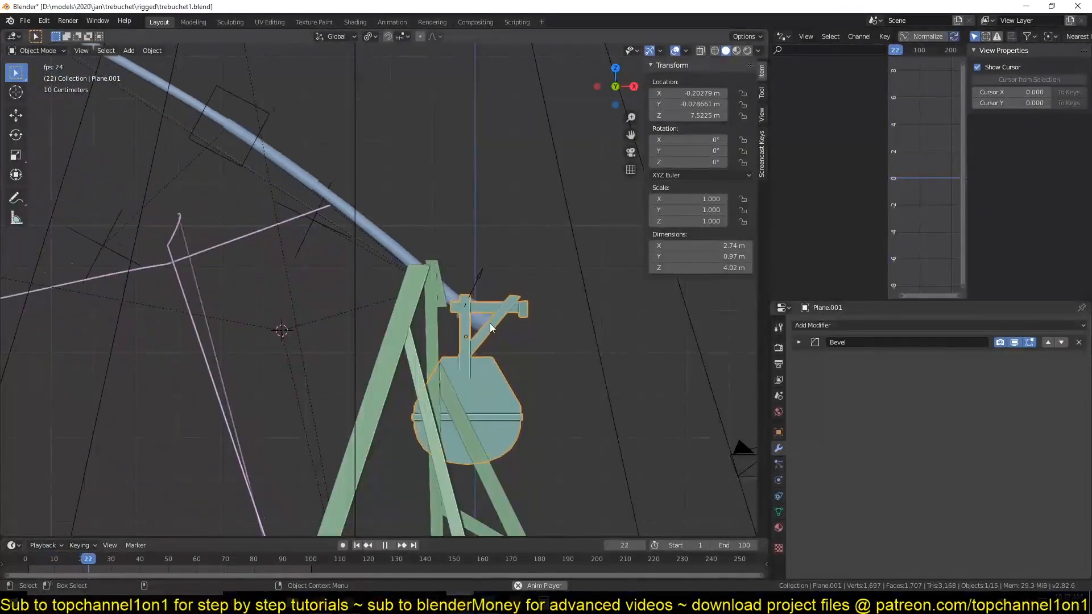
{"action": "left_click", "coordinate": [1026, 7]}
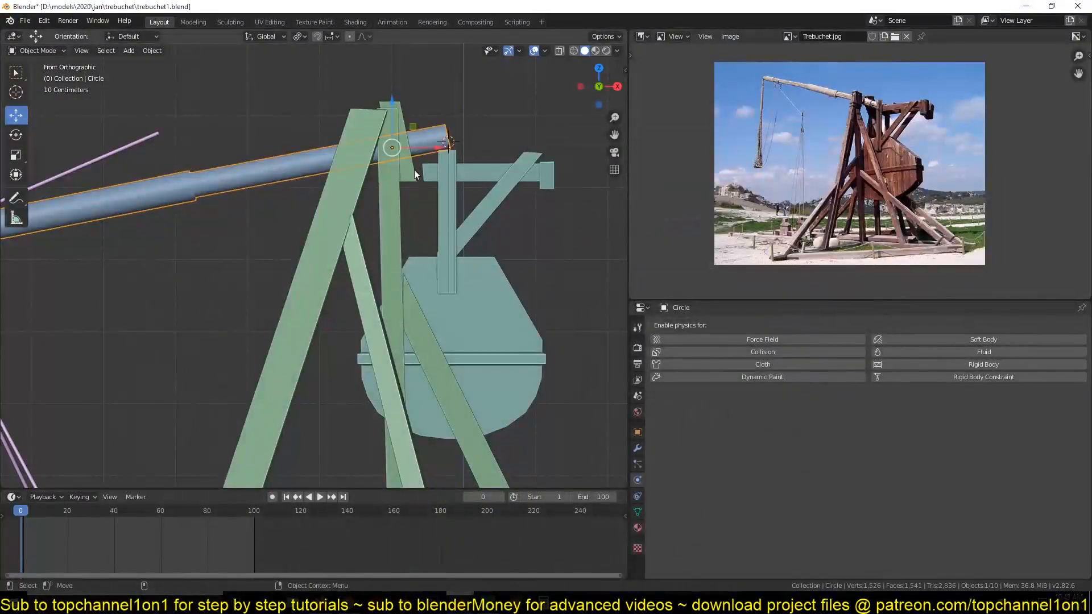
Add a single-arrow empty at the 3D cursor, where the counterweight meets the short end of the arm.
{"action": "key", "text": "shift+a"}
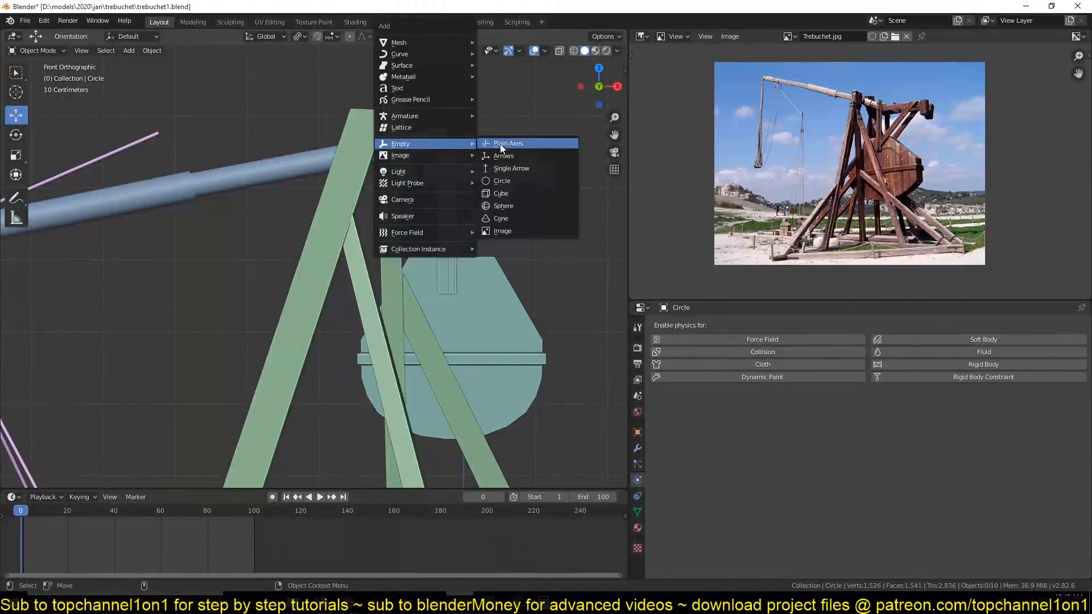
{"action": "left_click", "coordinate": [509, 152]}
{"action": "middle_click_drag", "start_coordinate": [500, 169], "coordinate": [488, 186], "text": "shift"}
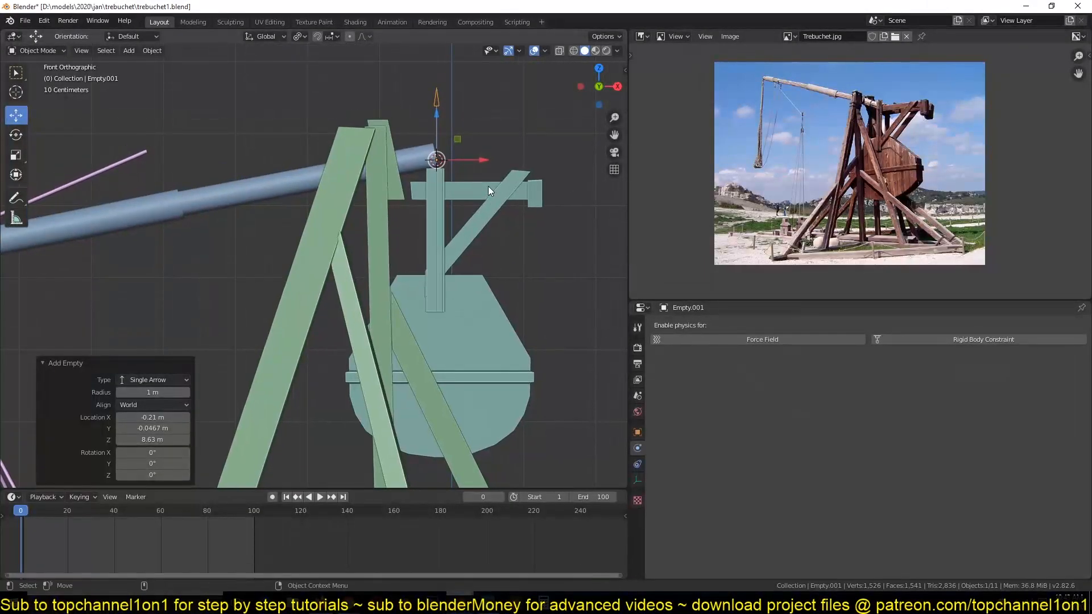
Parent the counterweight's arrow empty to the throwing arm as an object and play back the swing.
{"action": "left_click", "coordinate": [488, 186]}
{"action": "left_click", "coordinate": [439, 94], "text": "shift"}
{"action": "left_click", "coordinate": [500, 178]}
{"action": "left_click", "coordinate": [433, 106]}
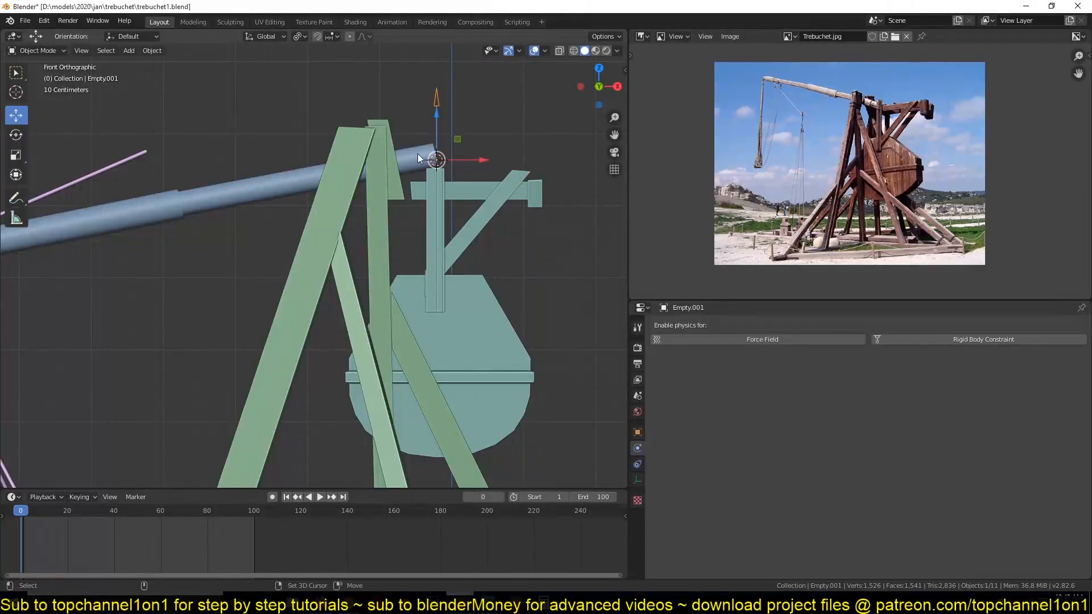
{"action": "key", "text": "ctrl+p"}
{"action": "left_click", "coordinate": [353, 155]}
{"action": "key", "text": "space"}
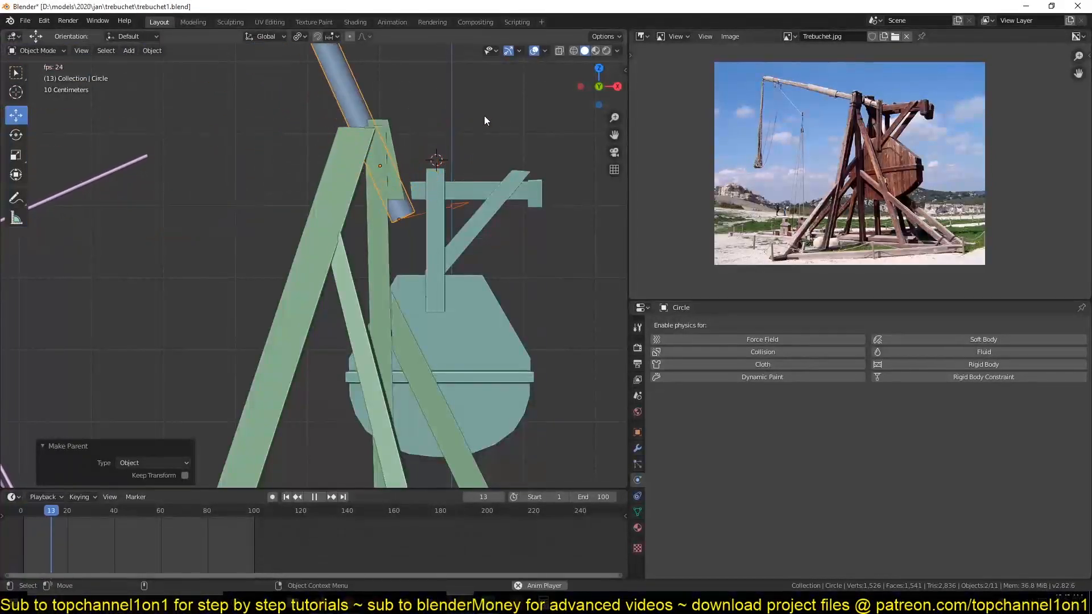
{"action": "key", "text": "Escape"}
Try parenting the counterweight to its arrow empty as an object and play back the swing.
{"action": "left_click", "coordinate": [459, 126]}
{"action": "left_click", "coordinate": [457, 191]}
{"action": "left_click", "coordinate": [442, 104], "text": "shift"}
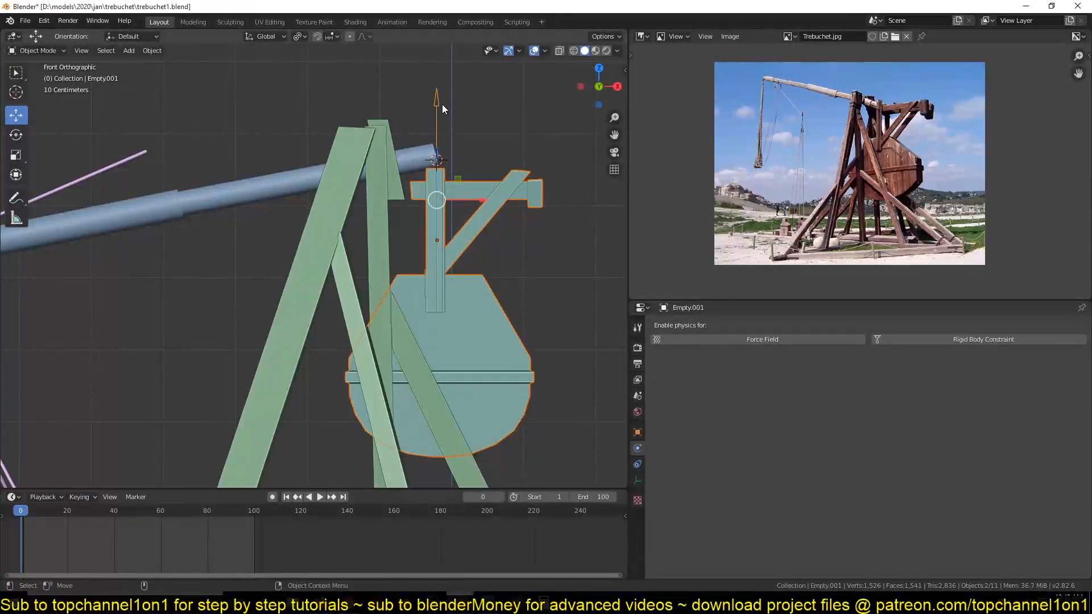
{"action": "key", "text": "ctrl+p"}
{"action": "left_click", "coordinate": [440, 91]}
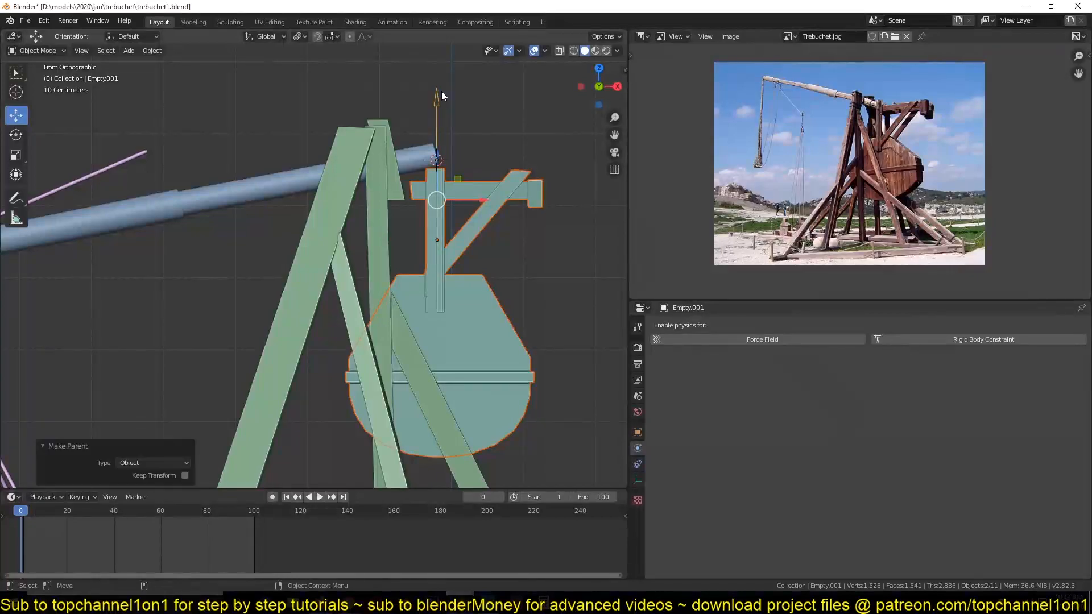
{"action": "left_click", "coordinate": [492, 125]}
{"action": "key", "text": "space"}
{"action": "key", "text": "Escape"}
{"action": "key", "text": "KP_1"}
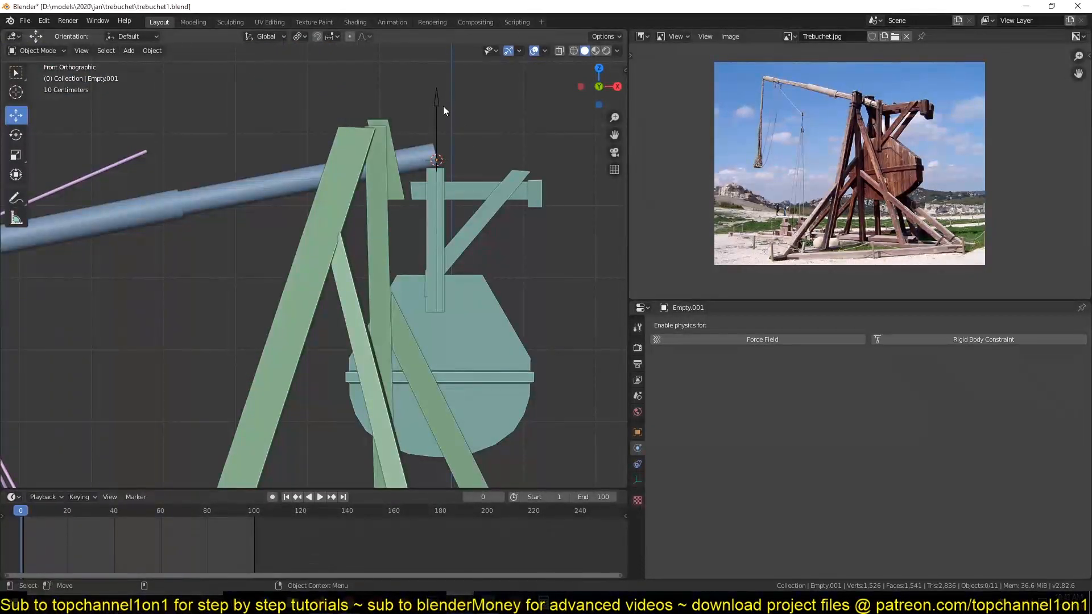
{"action": "key", "text": "space"}
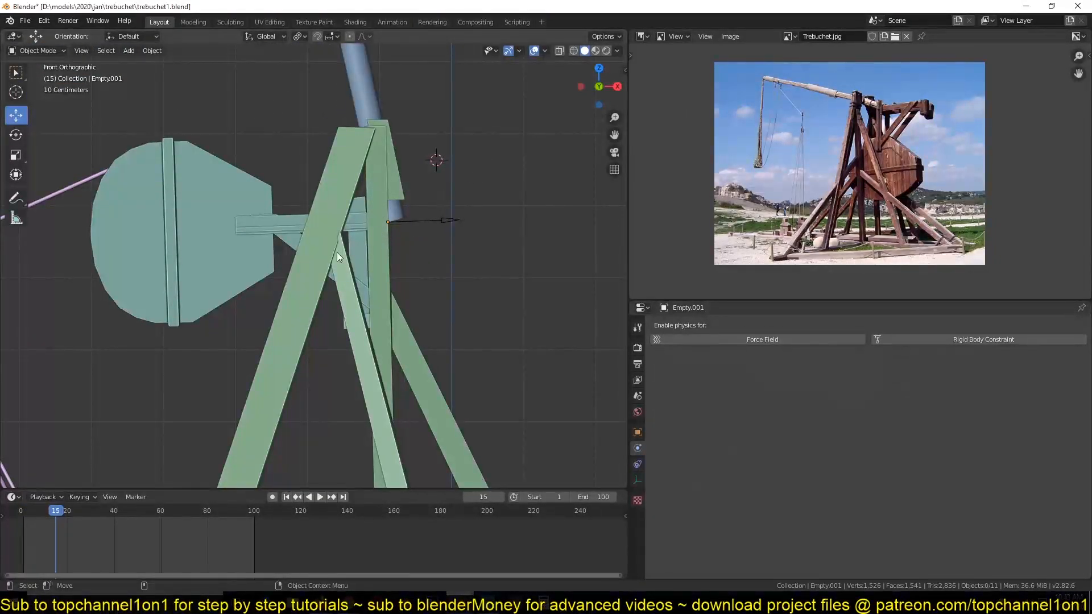
{"action": "key", "text": "Escape"}
Clear the counterweight's parent and play back the animation.
{"action": "left_click", "coordinate": [478, 326]}
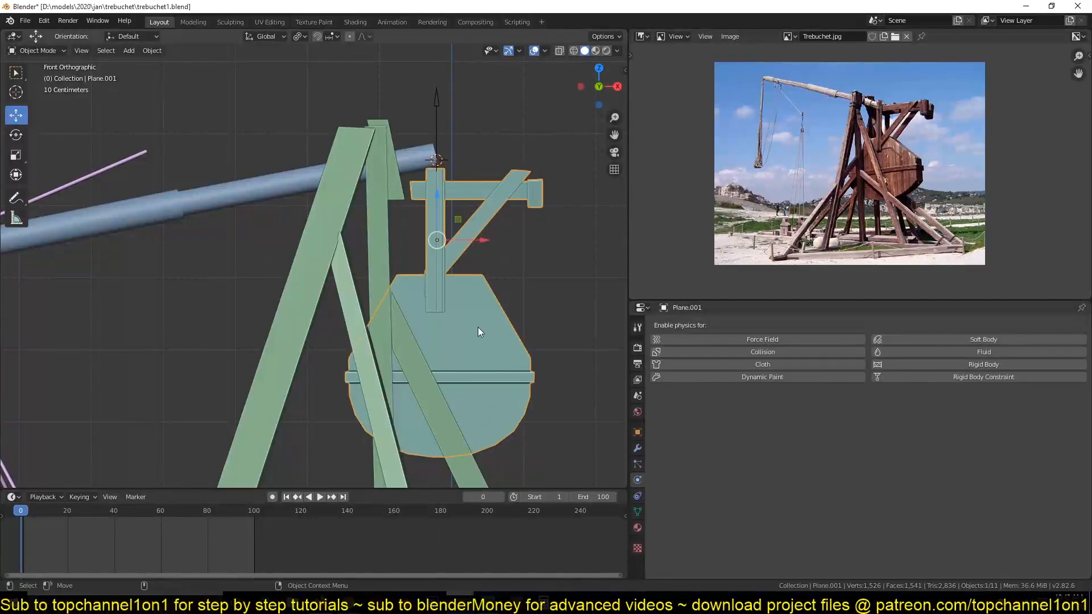
{"action": "key", "text": "alt+p"}
{"action": "left_click", "coordinate": [478, 327]}
{"action": "key", "text": "space"}
{"action": "key", "text": "Escape"}
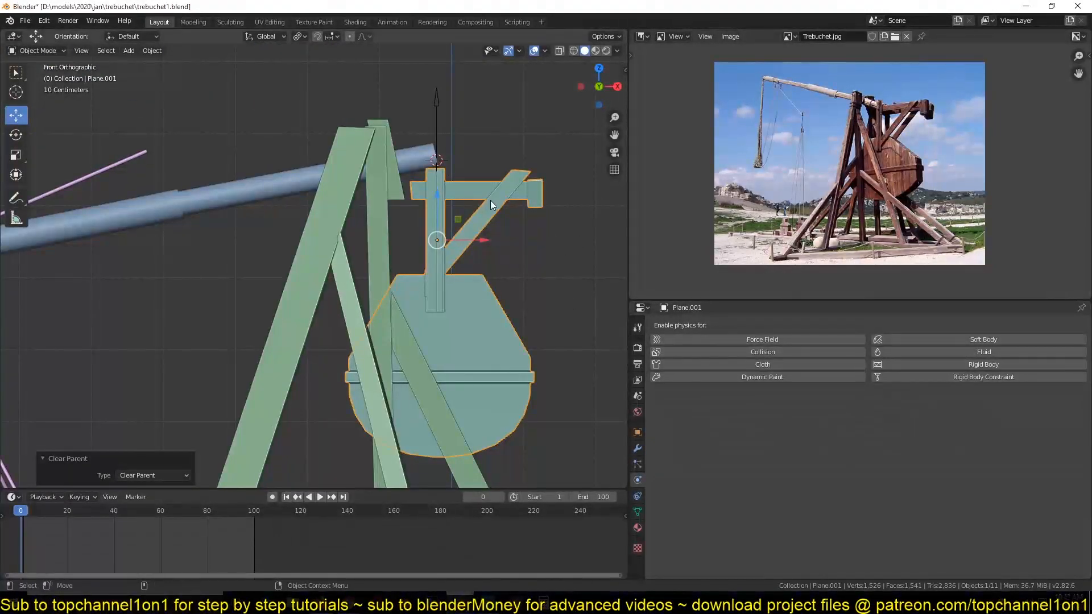
Add a Child Of constraint to the counterweight with its arrow empty as target, and set the constraint's inverse.
{"action": "left_click", "coordinate": [638, 497]}
{"action": "left_click", "coordinate": [821, 328]}
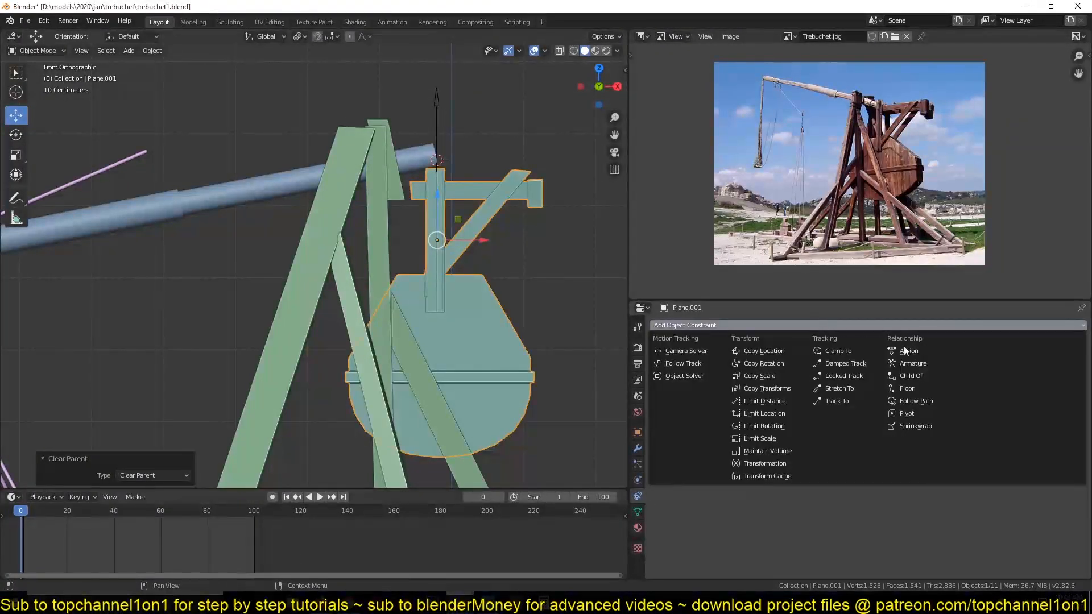
{"action": "left_click", "coordinate": [911, 376]}
{"action": "left_click", "coordinate": [1078, 364]}
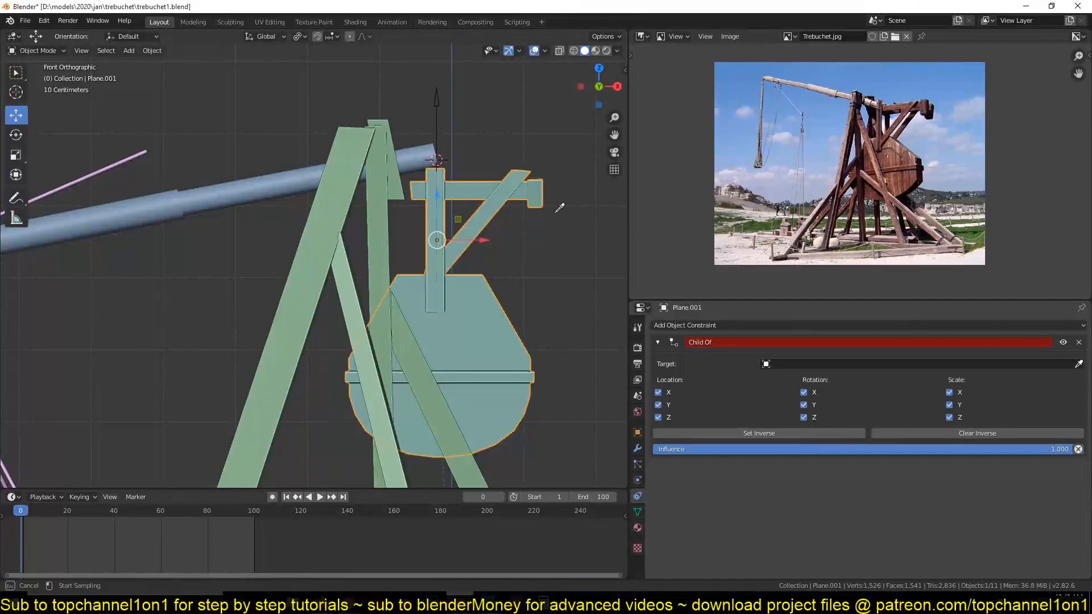
{"action": "left_click", "coordinate": [439, 111]}
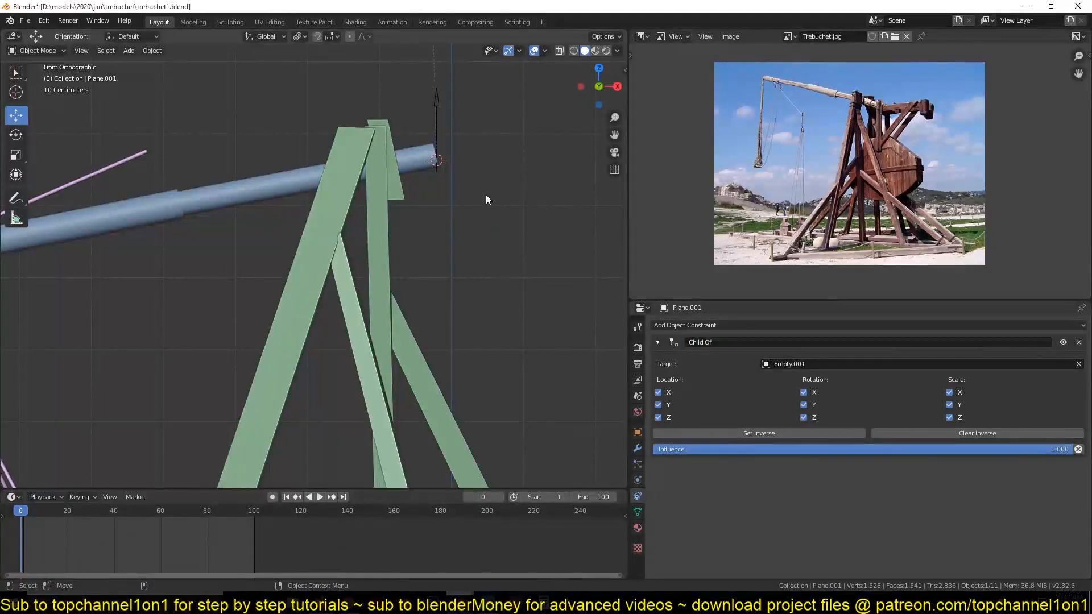
{"action": "scroll", "coordinate": [486, 195], "scroll_direction": "down", "scroll_amount": 8}
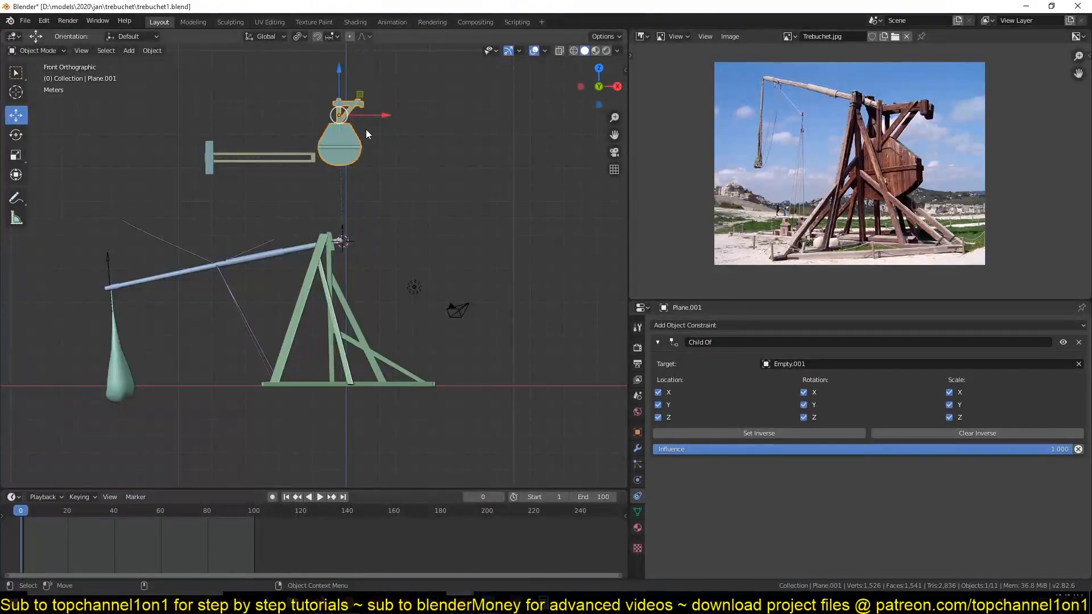
{"action": "left_click", "coordinate": [782, 434]}
{"action": "scroll", "coordinate": [412, 284], "scroll_direction": "up", "scroll_amount": 8}
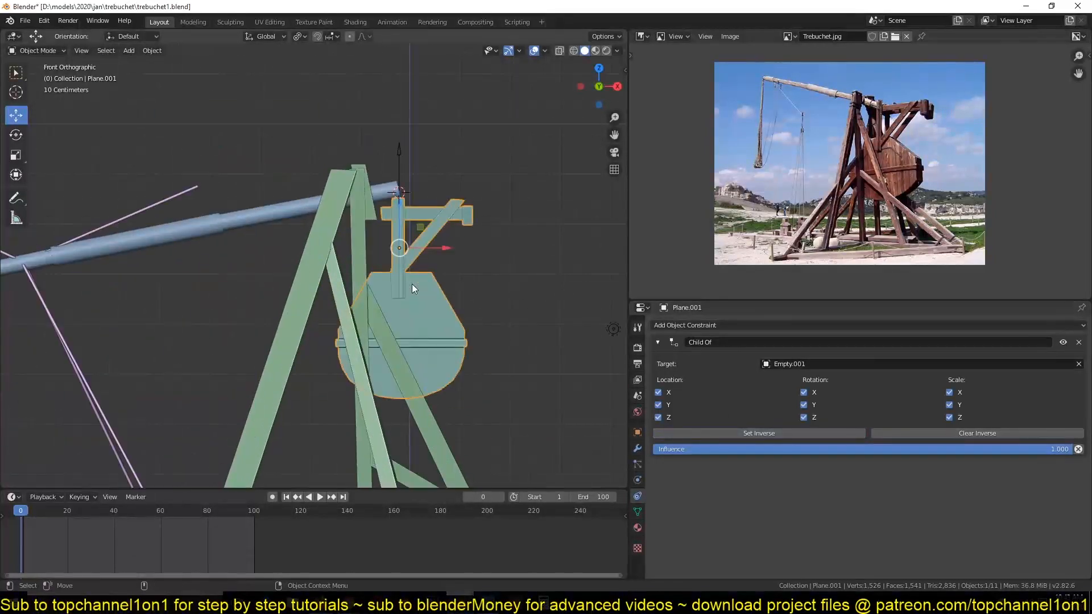
Turn off the X, Y and Z rotation influence in the counterweight's Child Of constraint and play back the swing.
{"action": "key", "text": "space"}
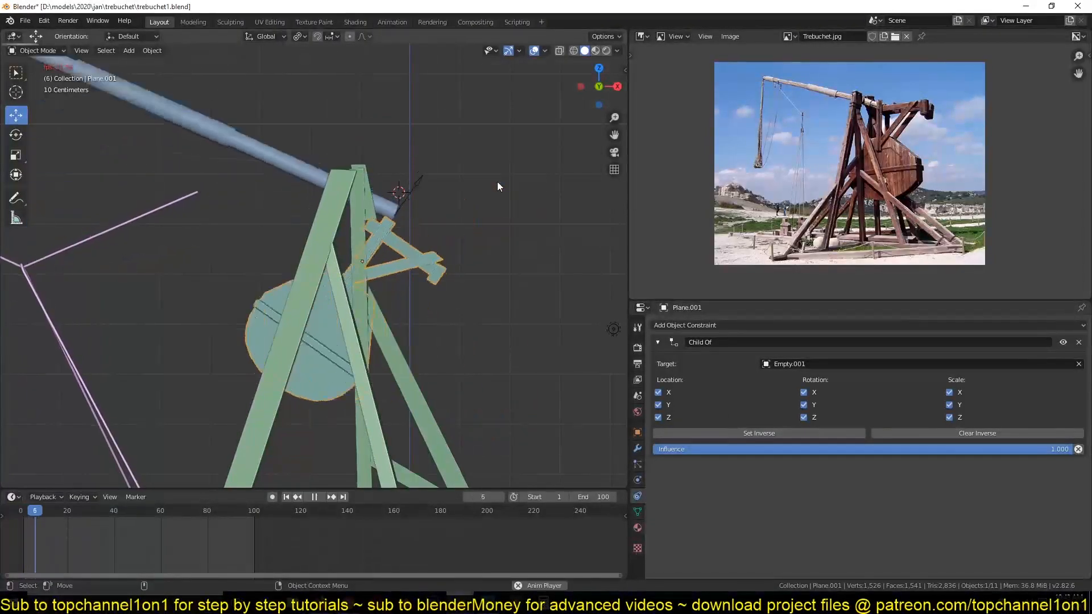
{"action": "key", "text": "Escape"}
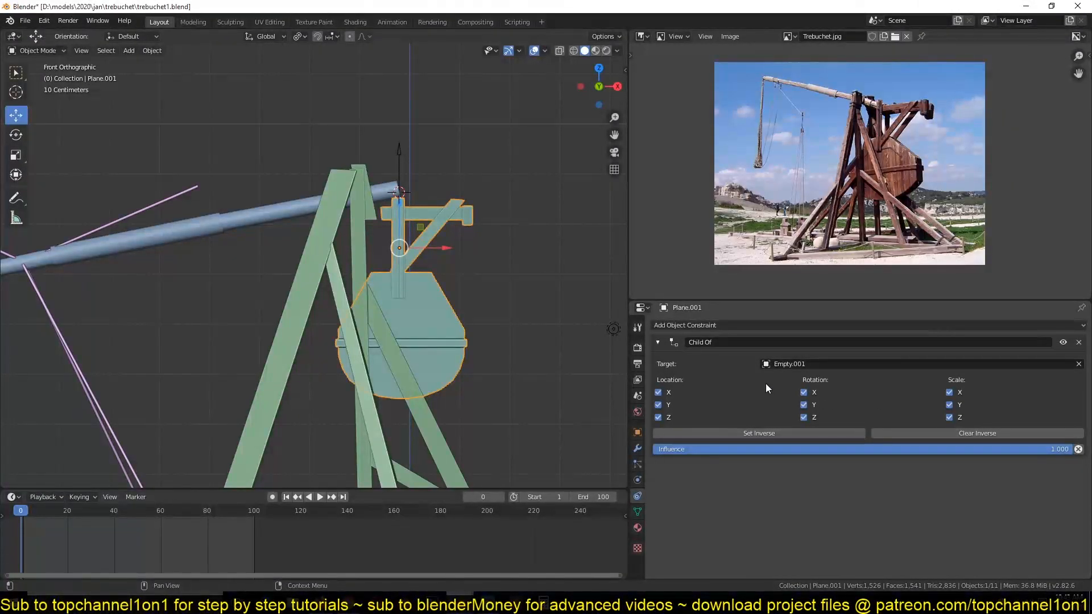
{"action": "key", "text": "space"}
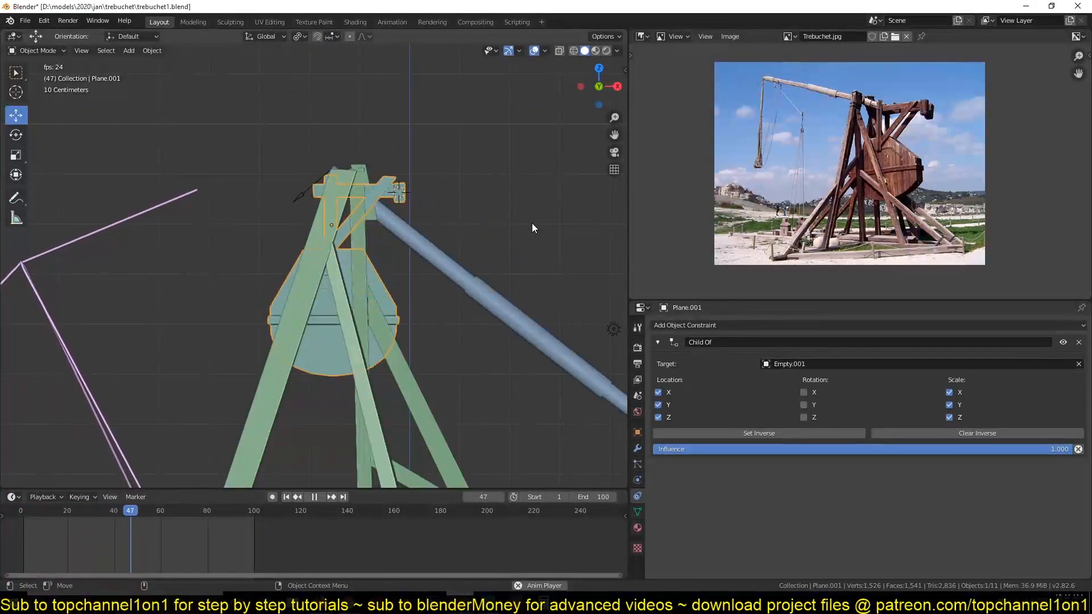
{"action": "key", "text": "Escape"}
Raise the counterweight about 0.46 m along Z so its crossbeam meets the arm's end, and play back the swing.
{"action": "key", "text": "KP_1"}
{"action": "scroll", "coordinate": [430, 199], "scroll_direction": "up", "scroll_amount": 3}
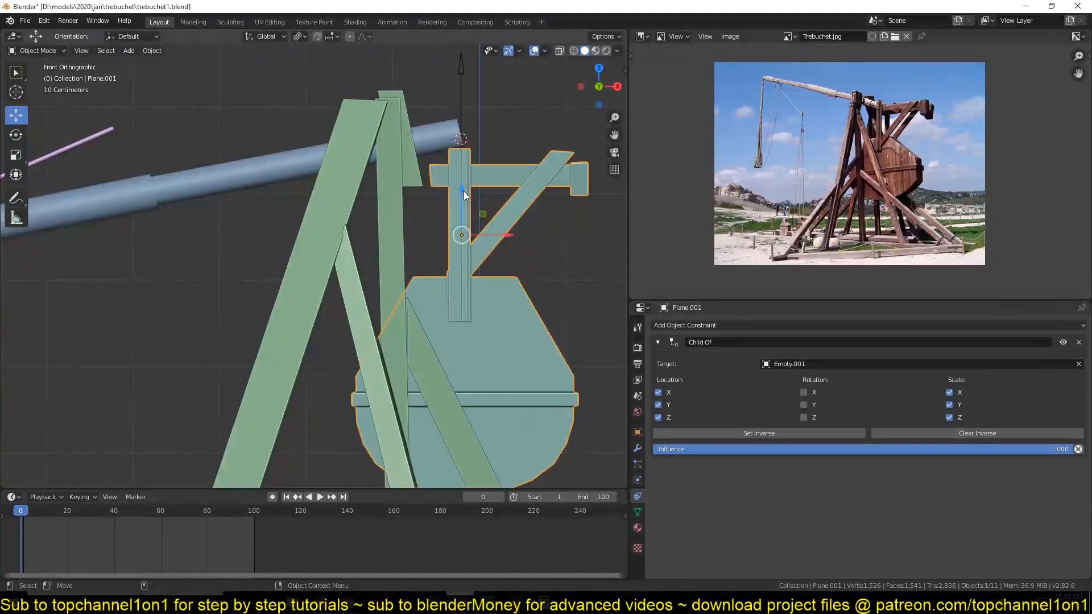
{"action": "left_click_drag", "start_coordinate": [463, 191], "coordinate": [463, 151]}
{"action": "key", "text": "space"}
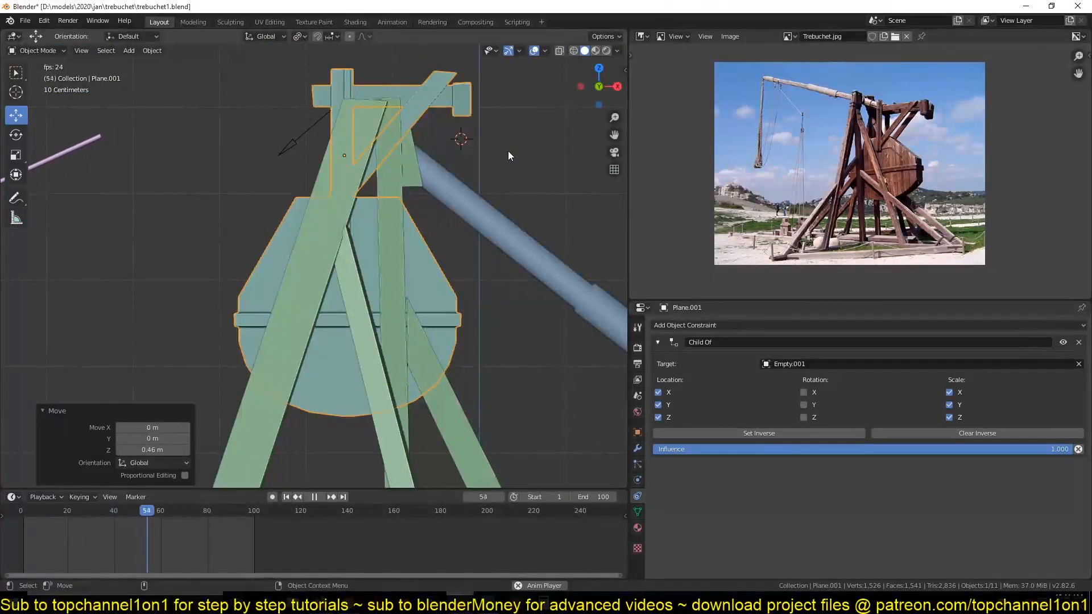
{"action": "scroll", "coordinate": [508, 151], "scroll_direction": "down", "scroll_amount": 5}
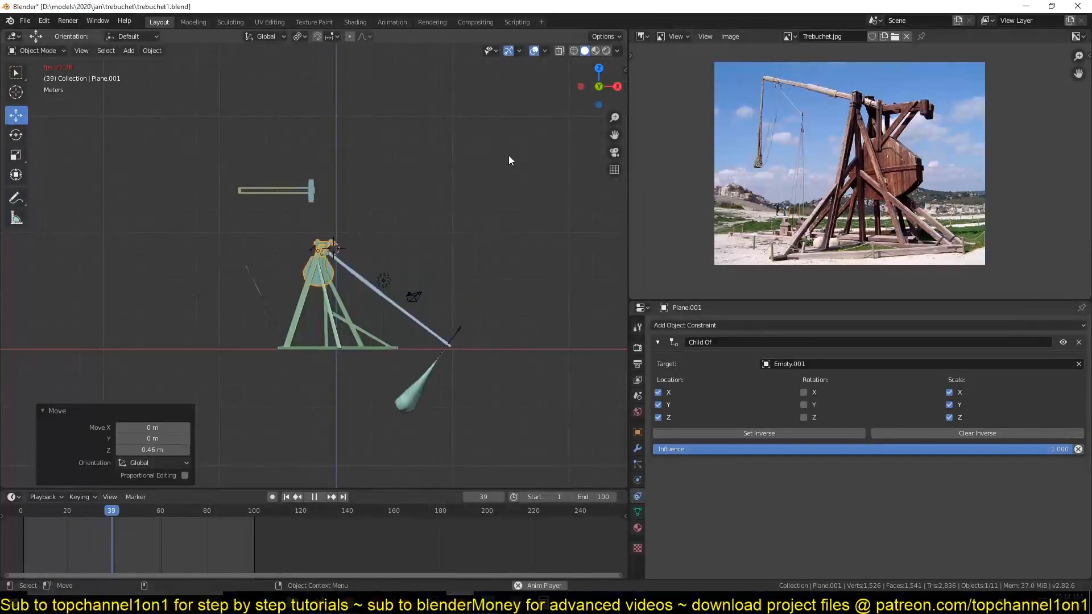
{"action": "key", "text": "Escape"}
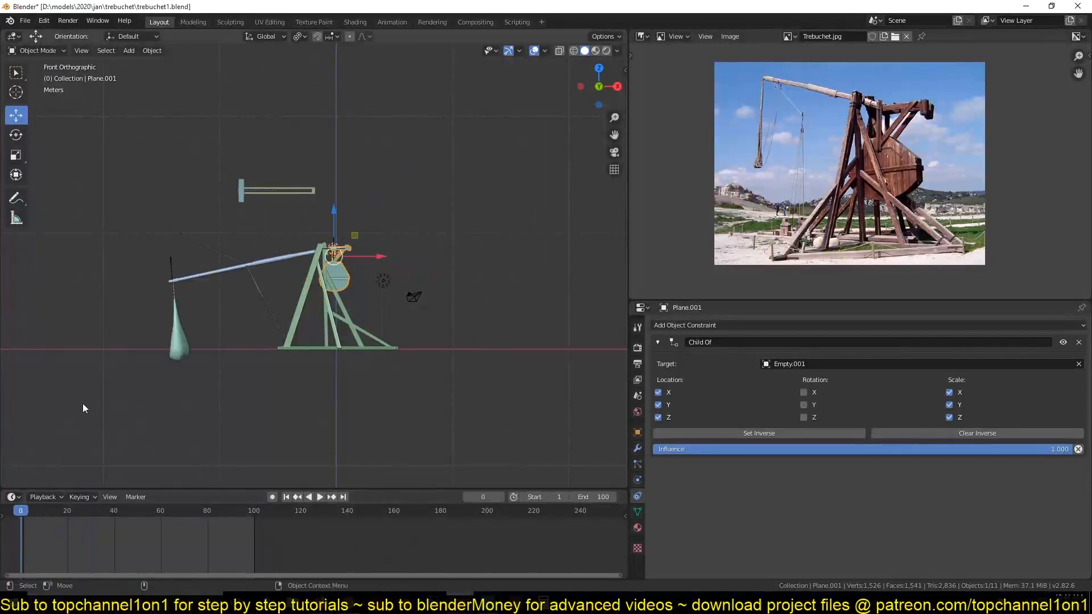
Scrub through the swing and select the sliding cube to examine how the arm and counterweight respond.
{"action": "mouse_move", "coordinate": [66, 524]}
{"action": "left_mouse_down"}
{"action": "mouse_move", "coordinate": [149, 529]}
{"action": "mouse_move", "coordinate": [101, 518]}
{"action": "mouse_move", "coordinate": [122, 523]}
{"action": "mouse_move", "coordinate": [39, 527]}
{"action": "mouse_move", "coordinate": [107, 521]}
{"action": "mouse_move", "coordinate": [60, 529]}
{"action": "mouse_move", "coordinate": [74, 531]}
{"action": "left_mouse_up"}
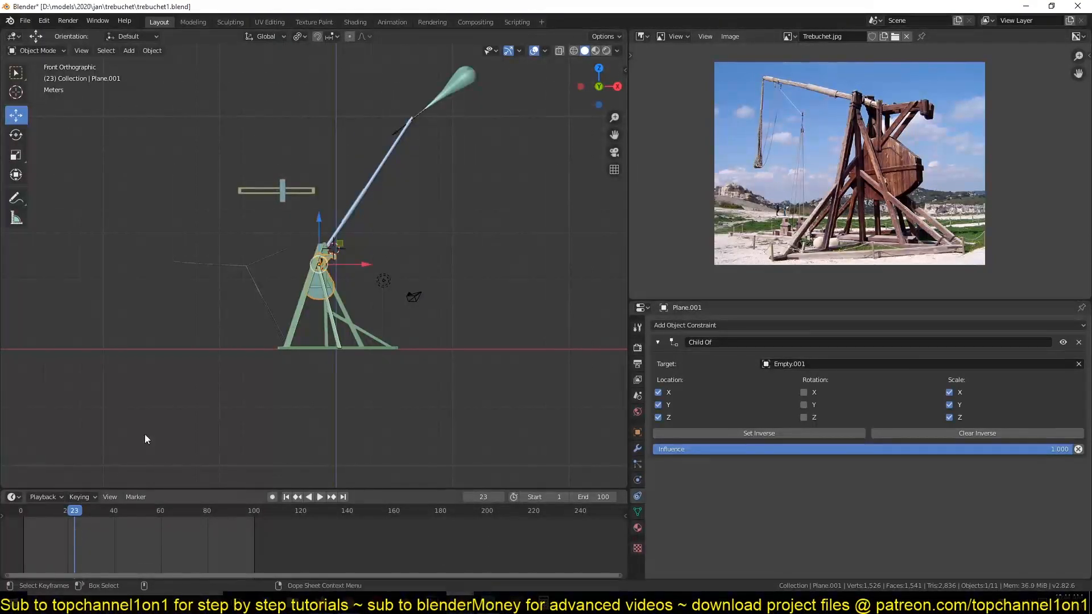
{"action": "left_click", "coordinate": [282, 190]}
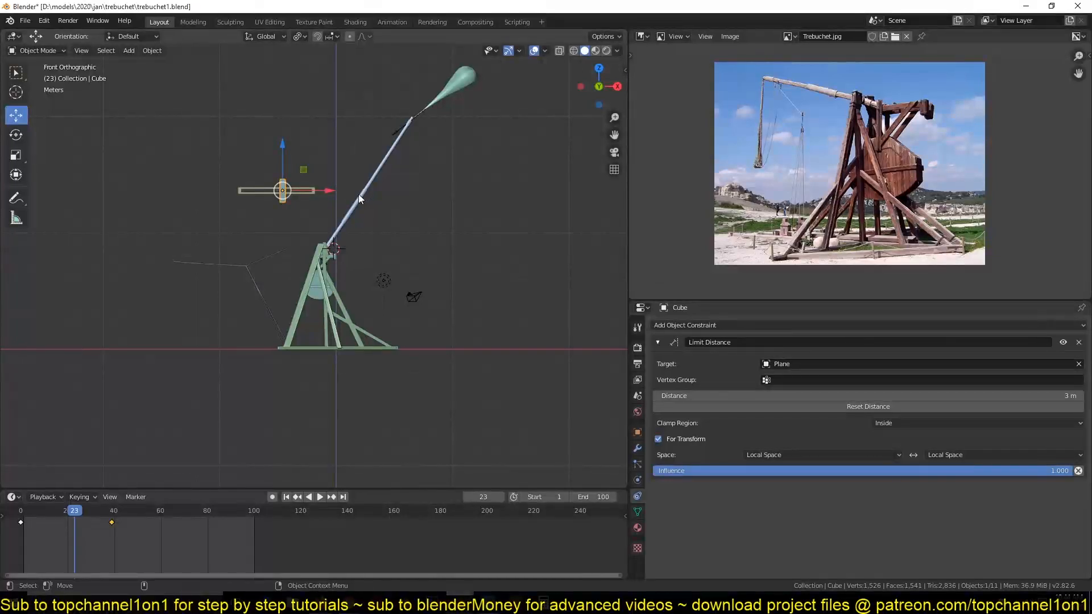
{"action": "scroll", "coordinate": [332, 434], "scroll_direction": "up", "scroll_amount": 3}
{"action": "left_click_drag", "start_coordinate": [112, 515], "coordinate": [101, 519]}
{"action": "right_click_drag", "start_coordinate": [101, 518], "coordinate": [604, 548], "text": "shift"}
{"action": "scroll", "coordinate": [329, 317], "scroll_direction": "up", "scroll_amount": 5}
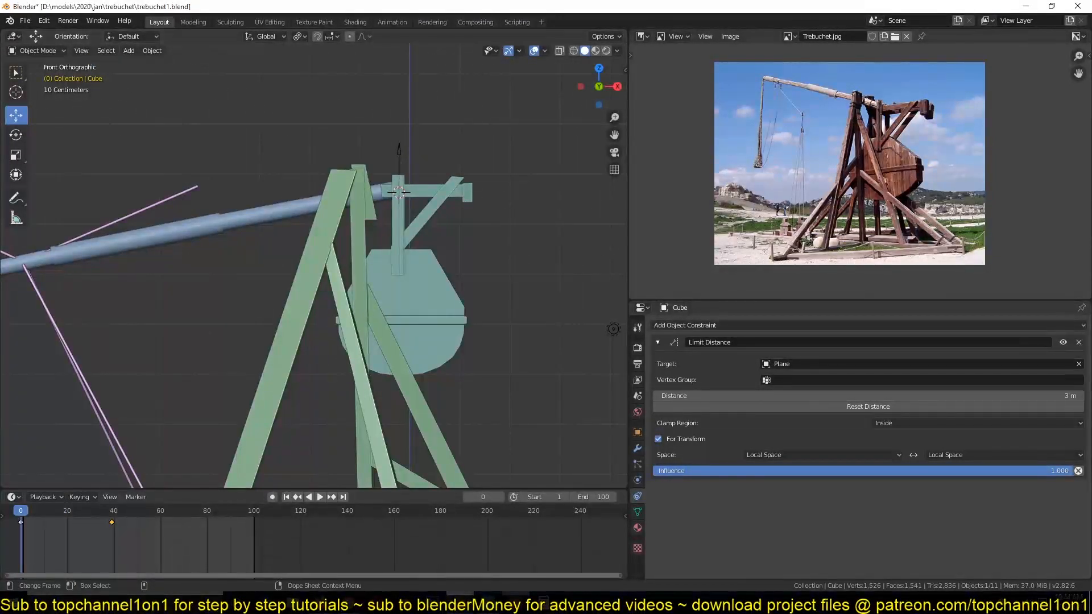
Switch to the Blender window with the finished rigged trebuchet and examine its arm flex by playing the swing and trial-moving the arm's control empty.
{"action": "mouse_move", "coordinate": [460, 593]}
{"action": "left_click", "coordinate": [399, 552]}
{"action": "scroll", "coordinate": [459, 353], "scroll_direction": "down", "scroll_amount": 4}
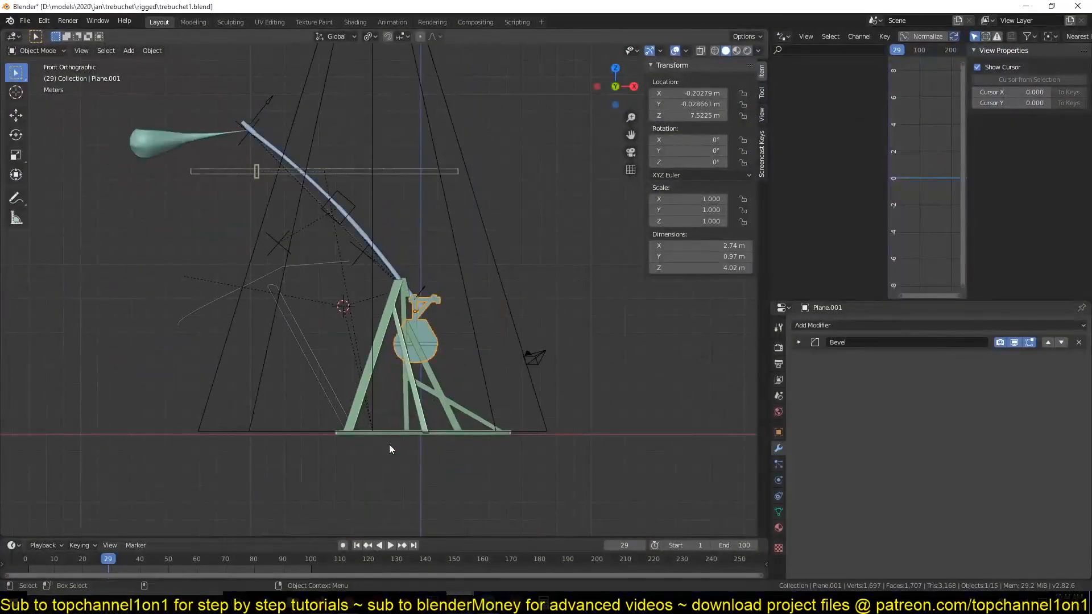
{"action": "key", "text": "space"}
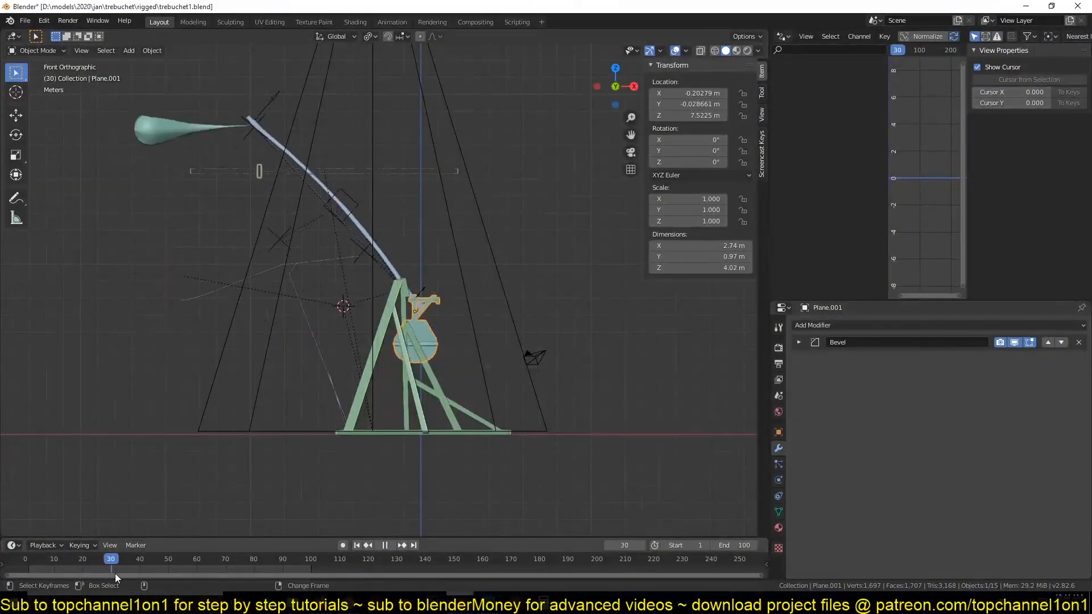
{"action": "key", "text": "space"}
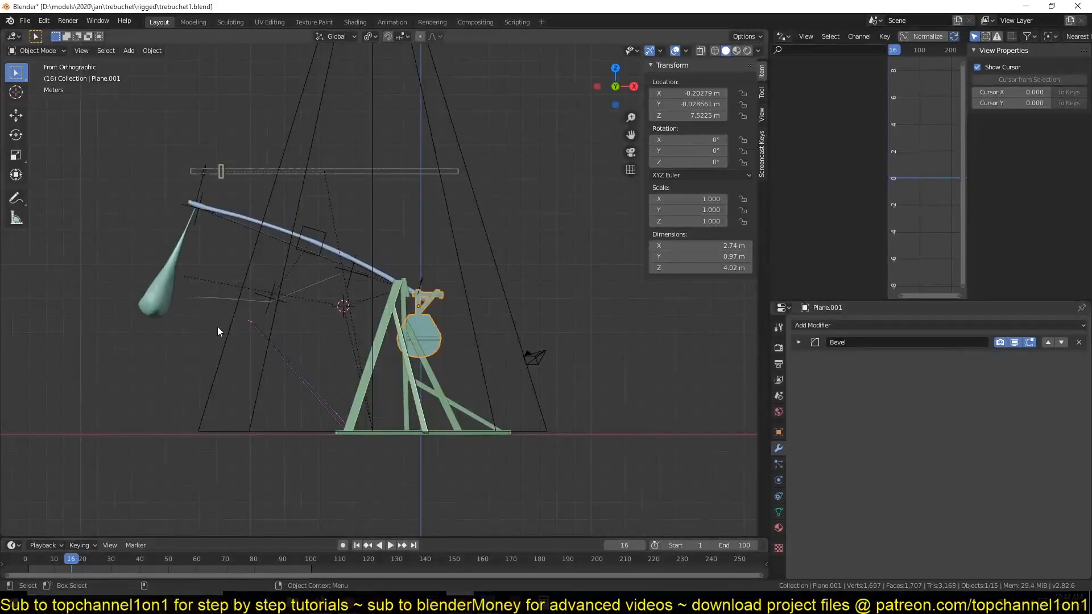
{"action": "left_click", "coordinate": [326, 227]}
{"action": "key", "text": "g"}
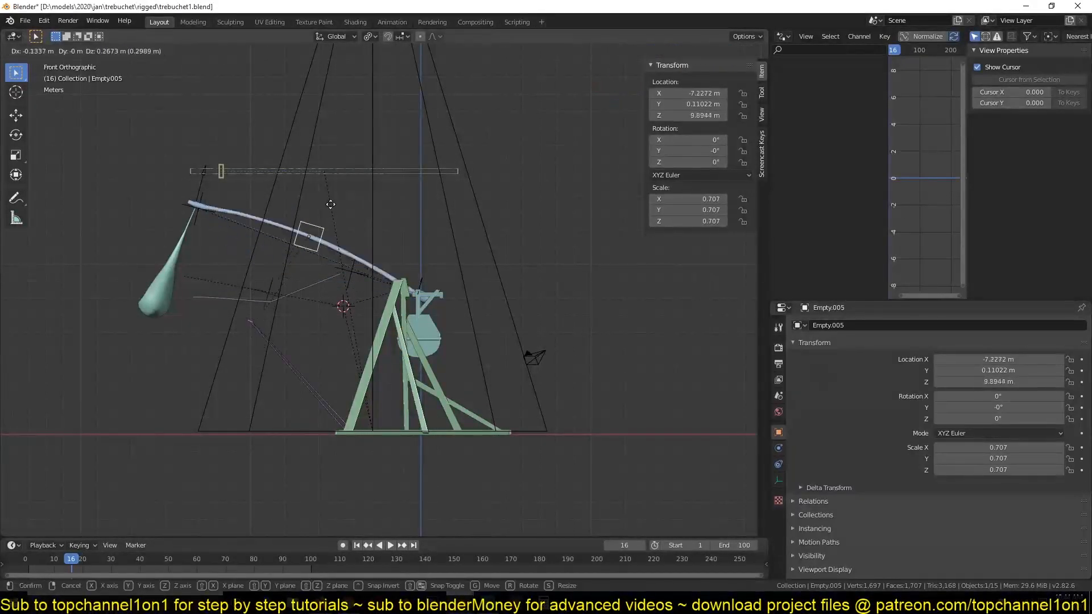
{"action": "right_click", "coordinate": [302, 249]}
Switch back to the working trebuchet's Blender window and play the swing through with the arm thrown forward.
{"action": "left_click", "coordinate": [460, 598]}
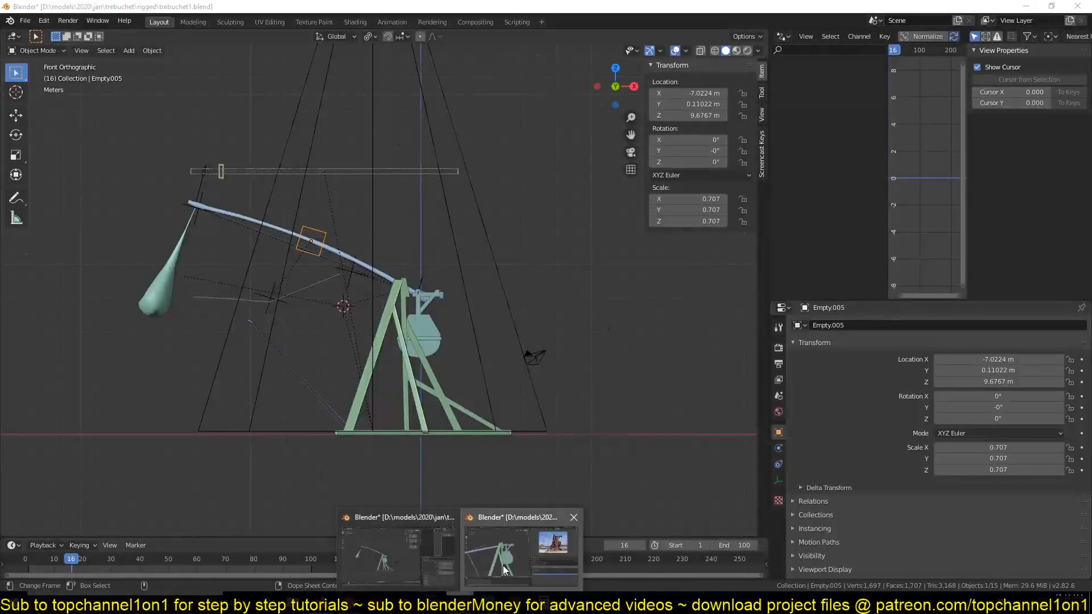
{"action": "left_click", "coordinate": [503, 566]}
{"action": "scroll", "coordinate": [377, 333], "scroll_direction": "down", "scroll_amount": 3}
{"action": "scroll", "coordinate": [250, 444], "scroll_direction": "down", "scroll_amount": 2}
{"action": "right_click_drag", "start_coordinate": [66, 521], "coordinate": [114, 527], "text": "shift"}
{"action": "key", "text": "space"}
{"action": "left_click", "coordinate": [527, 268]}
{"action": "key", "text": "space"}
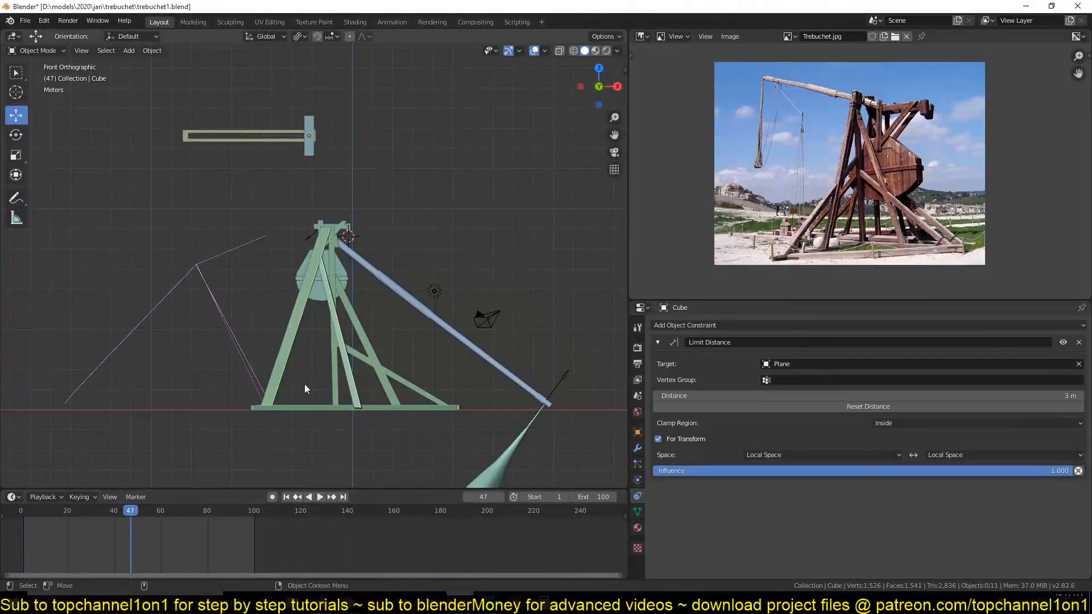
Add four evenly spaced loop cuts across the thick middle section of the throwing arm's mesh.
{"action": "left_click", "coordinate": [430, 326]}
{"action": "left_click", "coordinate": [442, 317]}
{"action": "scroll", "coordinate": [445, 333], "scroll_direction": "up", "scroll_amount": 2}
{"action": "key", "text": "Tab"}
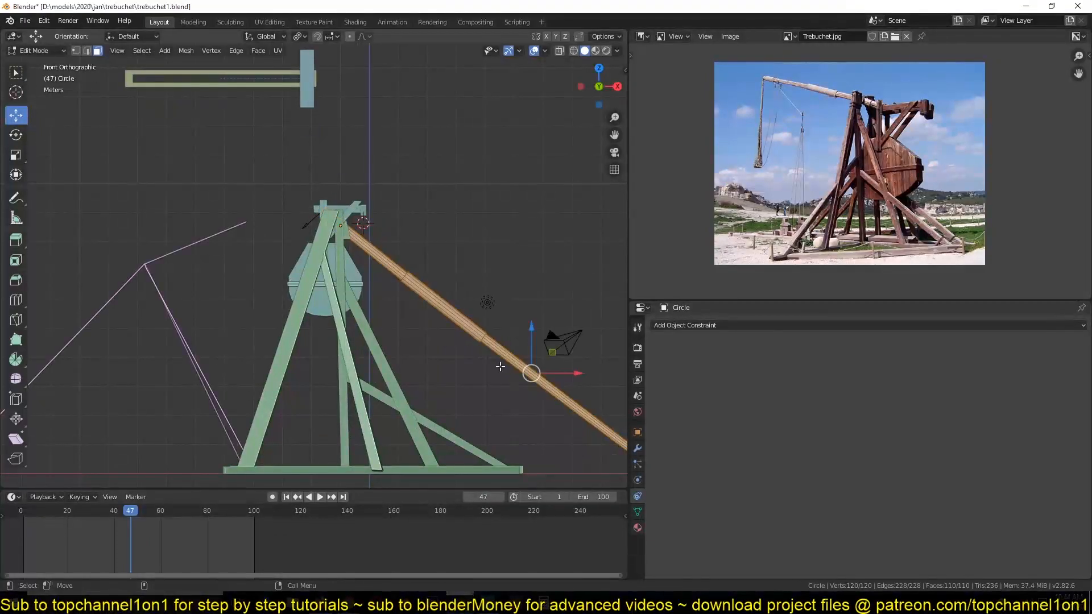
{"action": "middle_click_drag", "start_coordinate": [490, 354], "coordinate": [407, 312], "text": "shift"}
{"action": "key", "text": "alt+a"}
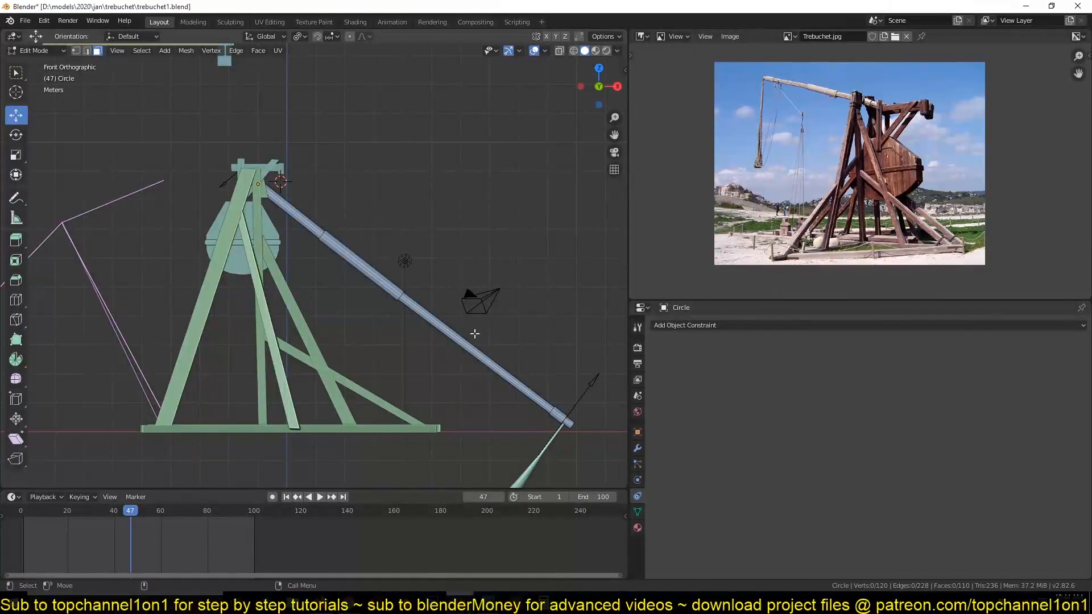
{"action": "key", "text": "ctrl+r"}
{"action": "scroll", "coordinate": [378, 264], "scroll_direction": "up", "scroll_amount": 5}
{"action": "scroll", "coordinate": [377, 265], "scroll_direction": "down", "scroll_amount": 1}
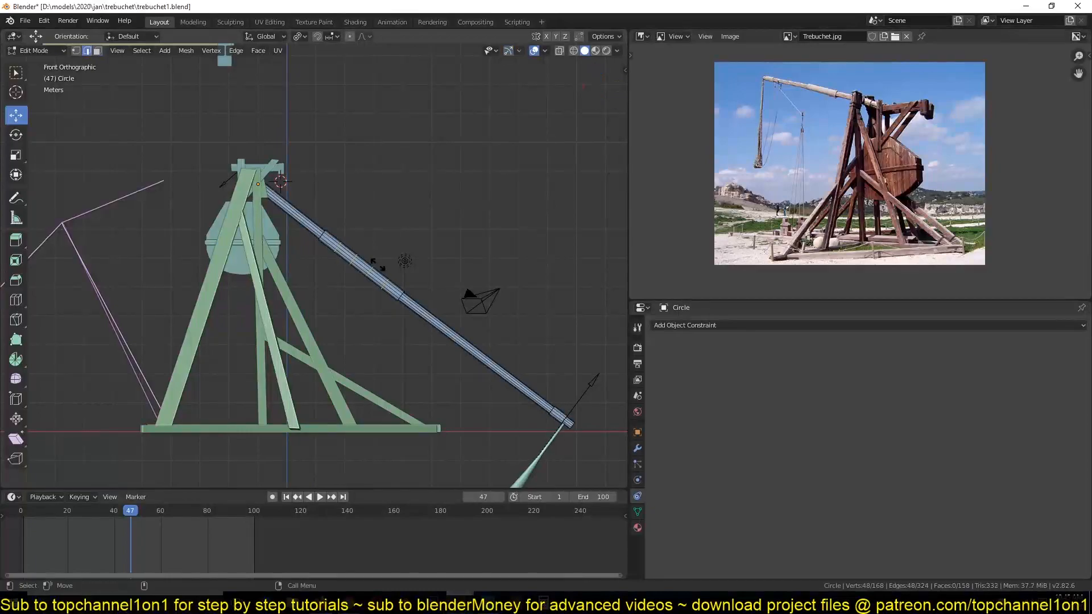
{"action": "left_click", "coordinate": [377, 265]}
{"action": "right_click", "coordinate": [378, 264]}
Add eight loop cuts along the arm's long thin section and six along the section near the pivot.
{"action": "right_click", "coordinate": [412, 325]}
{"action": "key", "text": "ctrl+r"}
{"action": "scroll", "coordinate": [287, 207], "scroll_direction": "up", "scroll_amount": 4}
{"action": "left_click", "coordinate": [287, 208]}
{"action": "right_click", "coordinate": [287, 207]}
{"action": "key", "text": "Tab"}
{"action": "scroll", "coordinate": [434, 360], "scroll_direction": "up", "scroll_amount": 1}
{"action": "scroll", "coordinate": [435, 363], "scroll_direction": "down", "scroll_amount": 1}
{"action": "key", "text": "Tab"}
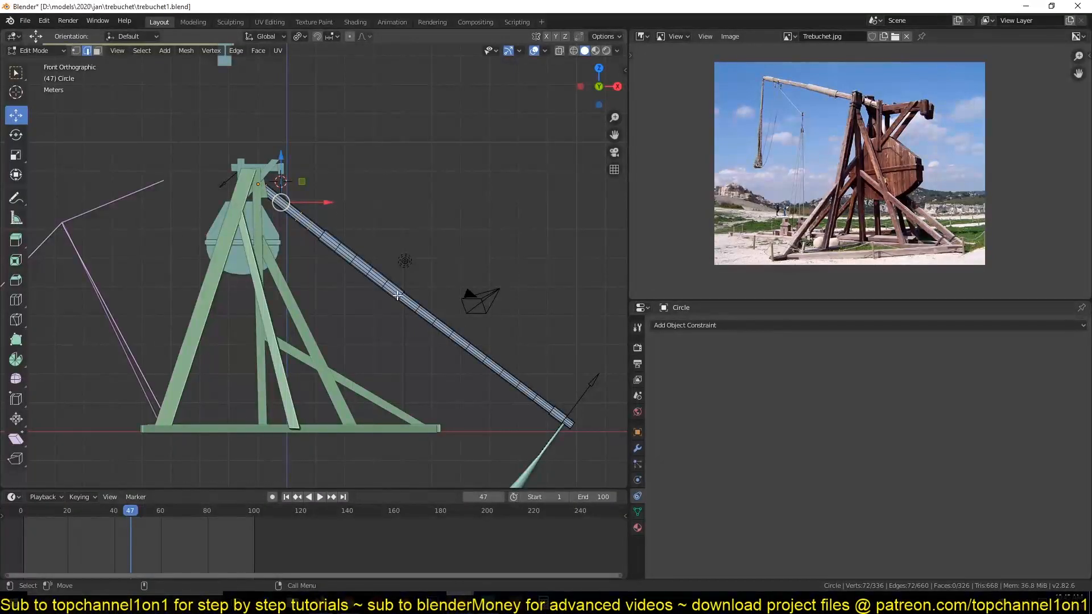
Hook all of the throwing arm's vertices to a new empty and return to Object Mode.
{"action": "scroll", "coordinate": [397, 295], "scroll_direction": "up", "scroll_amount": 4}
{"action": "scroll", "coordinate": [442, 294], "scroll_direction": "down", "scroll_amount": 3}
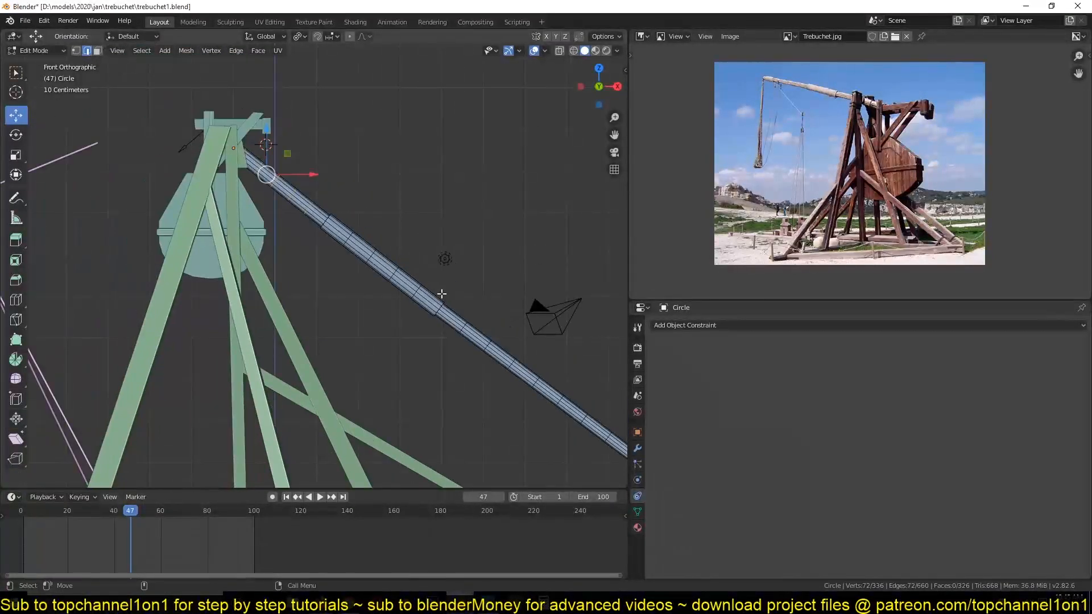
{"action": "key", "text": "a"}
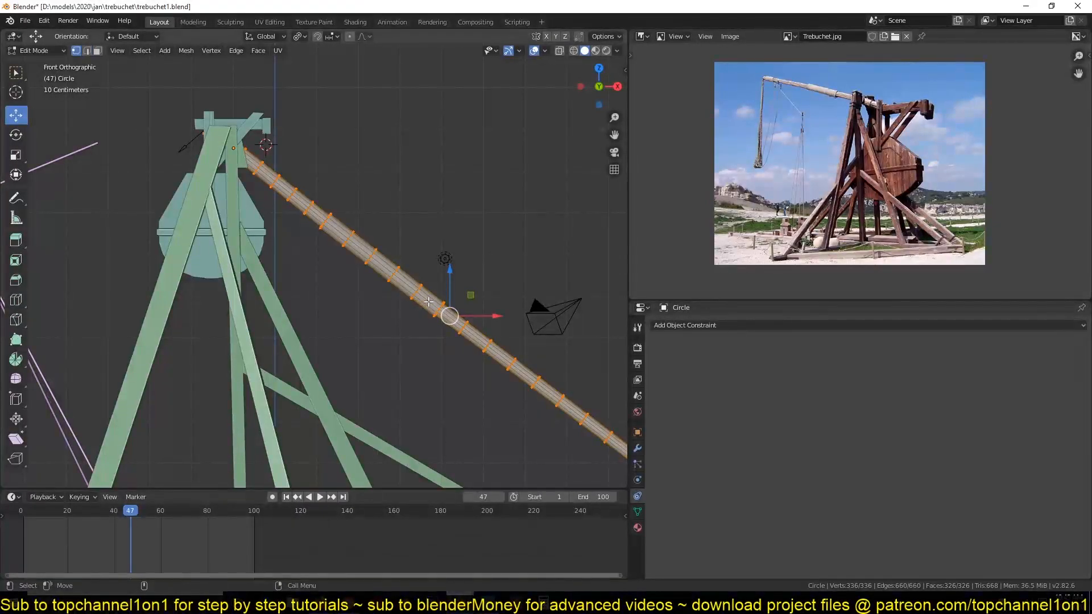
{"action": "key", "text": "ctrl+Tab"}
{"action": "left_click", "coordinate": [428, 301]}
{"action": "key", "text": "Tab"}
Test the arm's hook by trial-moving the new empty, and cancel the move.
{"action": "left_click", "coordinate": [459, 357]}
{"action": "left_click", "coordinate": [453, 349]}
{"action": "scroll", "coordinate": [447, 360], "scroll_direction": "down", "scroll_amount": 4}
{"action": "key", "text": "g"}
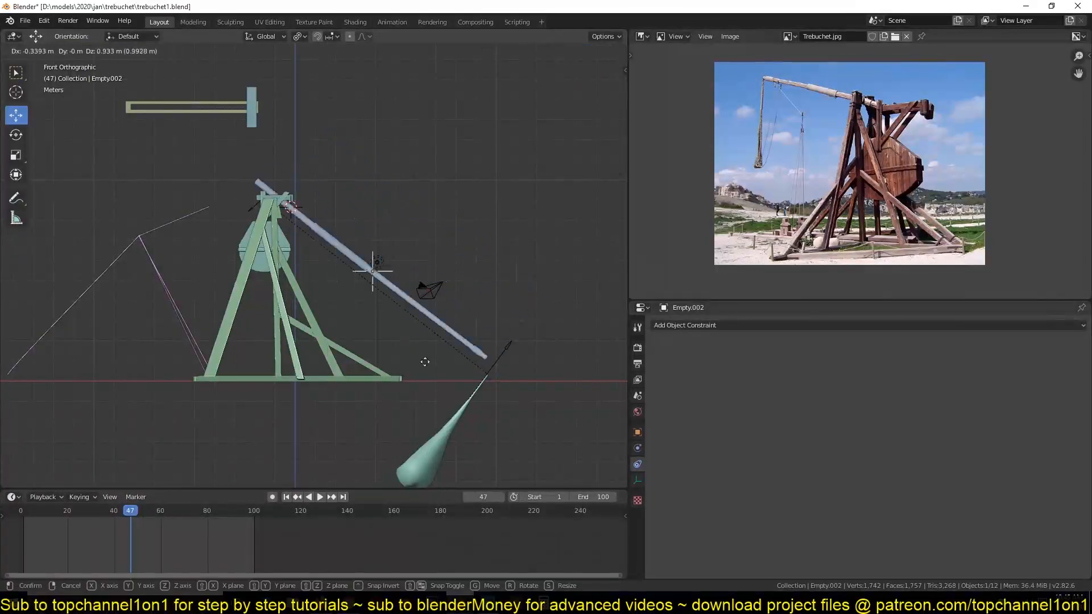
{"action": "right_click", "coordinate": [356, 290]}
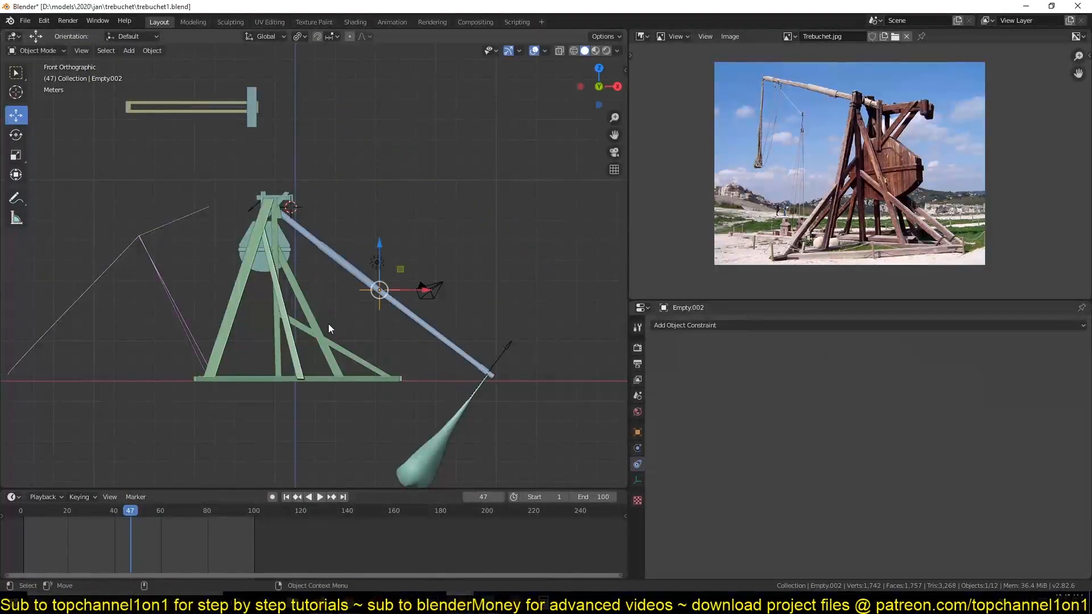
Set the radius of the throwing arm's Hook modifier to 3 m.
{"action": "left_click", "coordinate": [425, 329]}
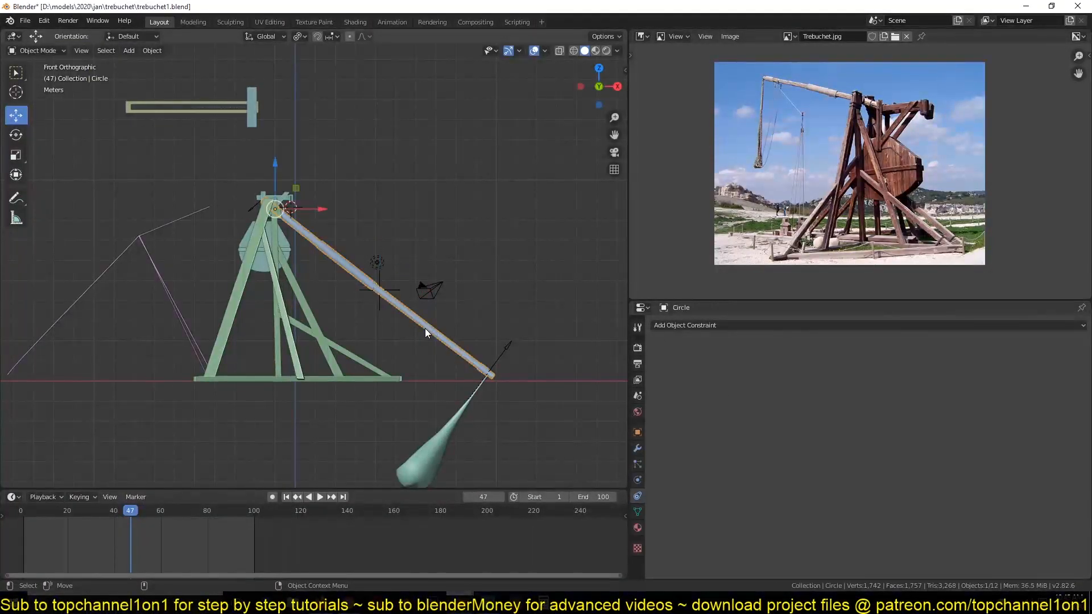
{"action": "left_click", "coordinate": [638, 448]}
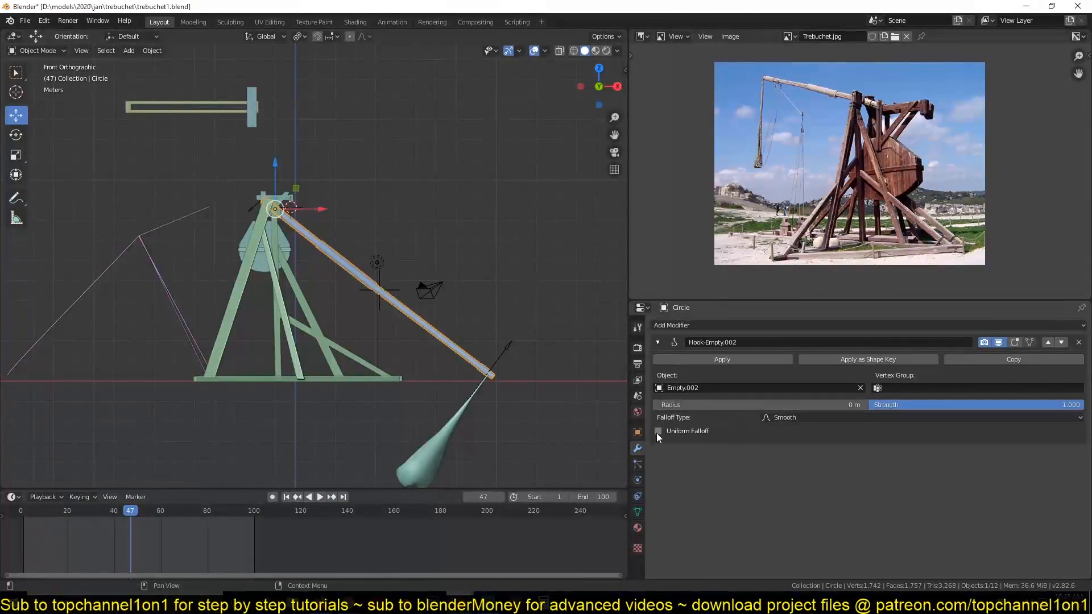
{"action": "left_click_drag", "start_coordinate": [731, 405], "coordinate": [862, 405]}
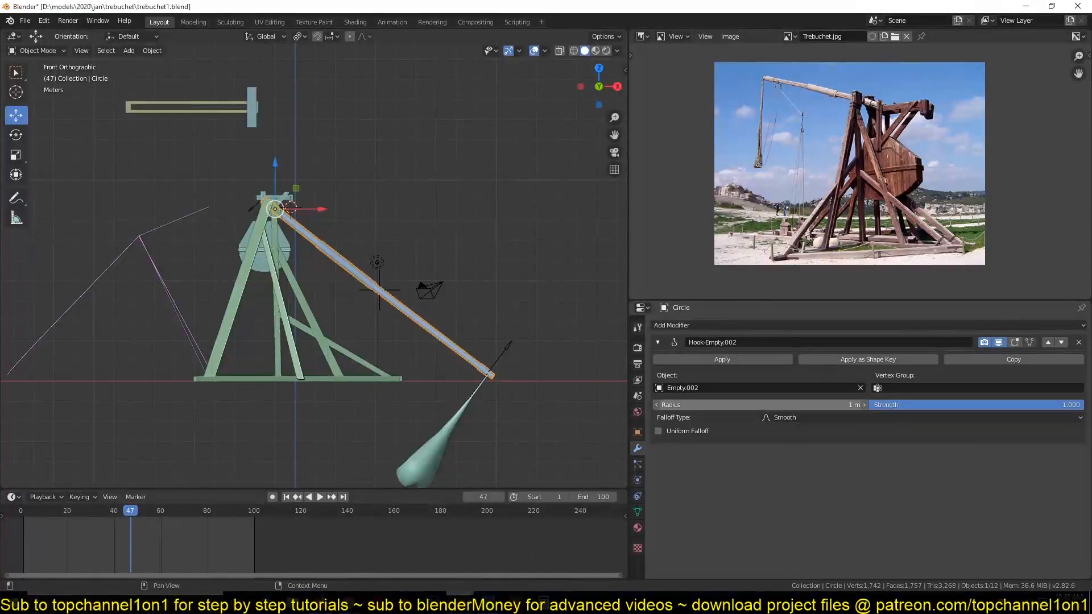
Check how the arm bends with the radius set by trial-moving the hook empty, and reselect the throwing arm.
{"action": "left_click", "coordinate": [387, 272]}
{"action": "key", "text": "g"}
{"action": "key", "text": "Escape"}
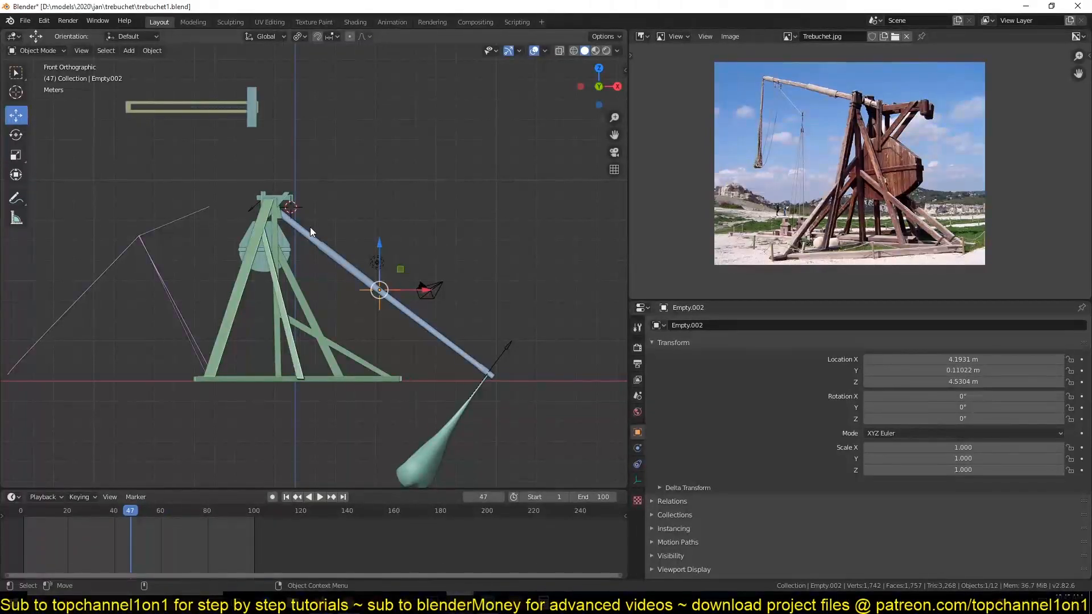
{"action": "left_click", "coordinate": [368, 285]}
{"action": "scroll", "coordinate": [399, 293], "scroll_direction": "up", "scroll_amount": 3}
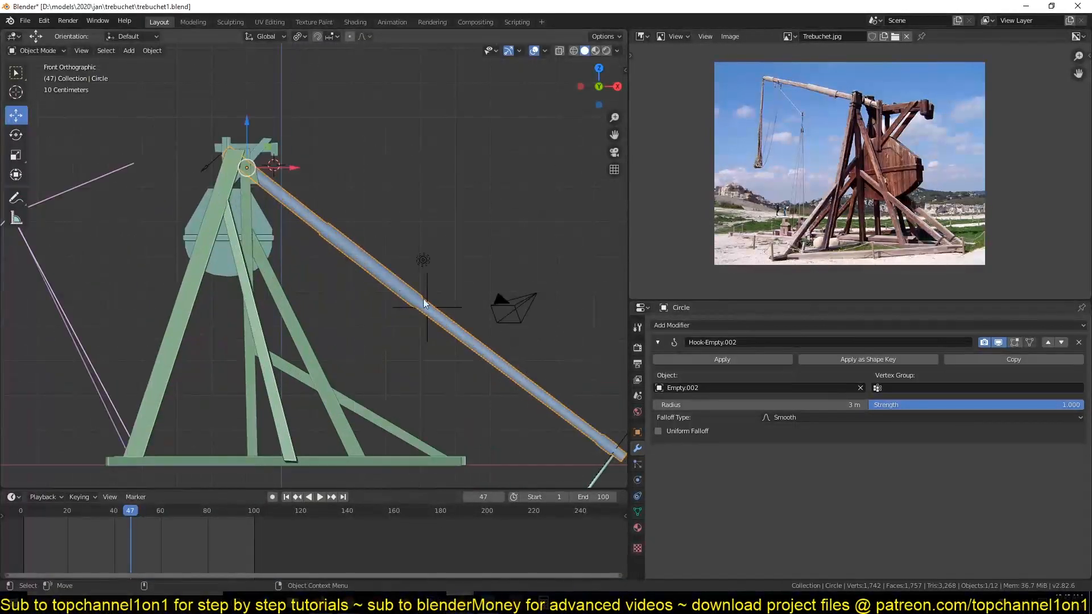
{"action": "left_click", "coordinate": [429, 279]}
{"action": "left_click", "coordinate": [368, 251]}
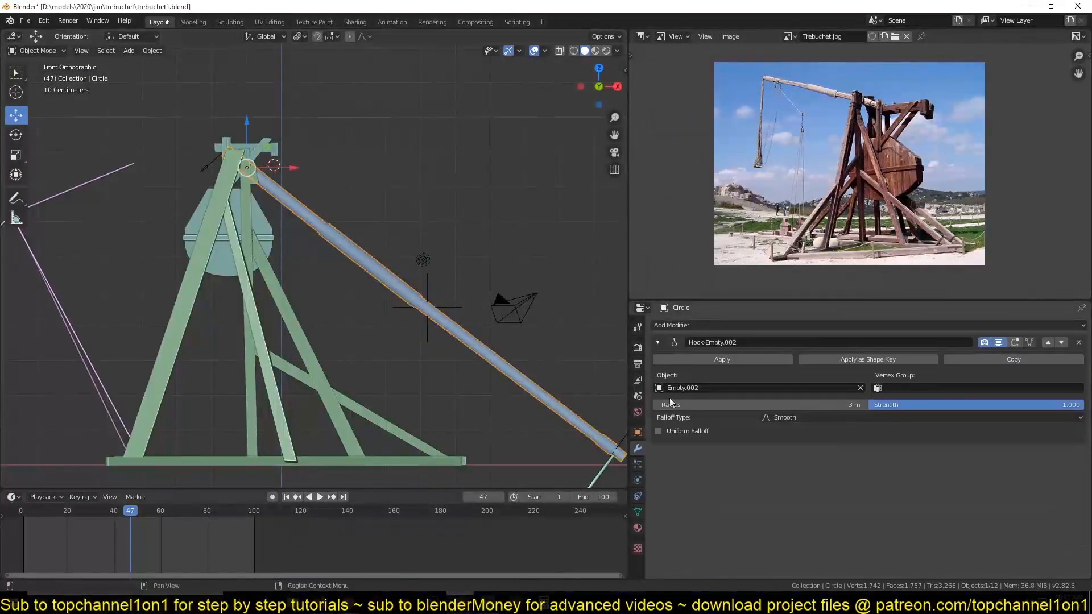
Set the radius of the throwing arm's Hook modifier to 11 m, trial-moving the hook empty between adjustments.
{"action": "left_click_drag", "start_coordinate": [760, 404], "coordinate": [842, 404]}
{"action": "left_click", "coordinate": [427, 307]}
{"action": "key", "text": "g"}
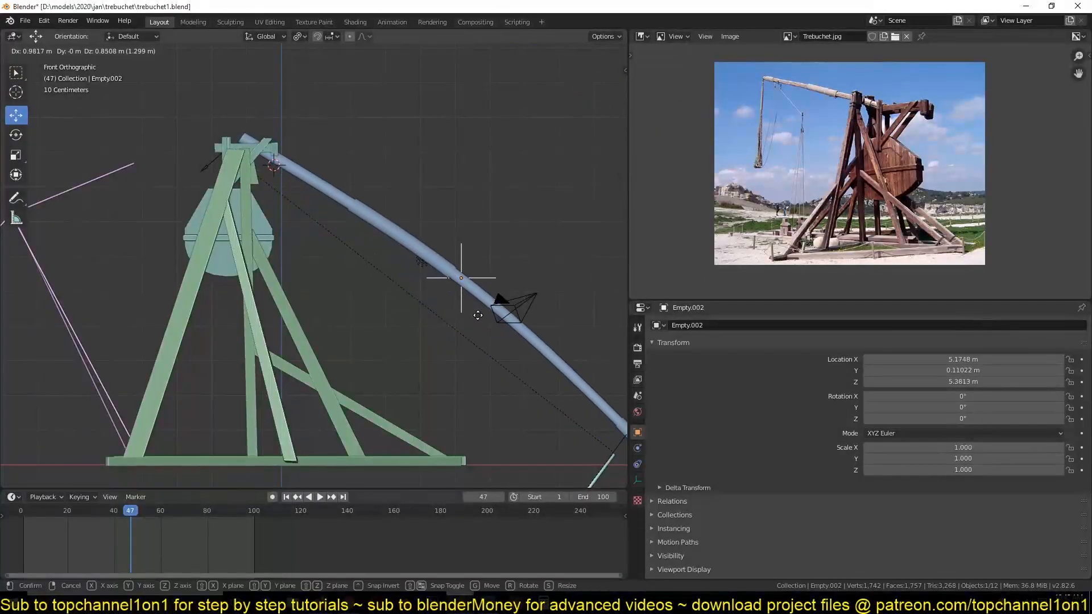
{"action": "key", "text": "Escape"}
{"action": "left_click", "coordinate": [509, 360]}
{"action": "left_click_drag", "start_coordinate": [804, 404], "coordinate": [797, 404]}
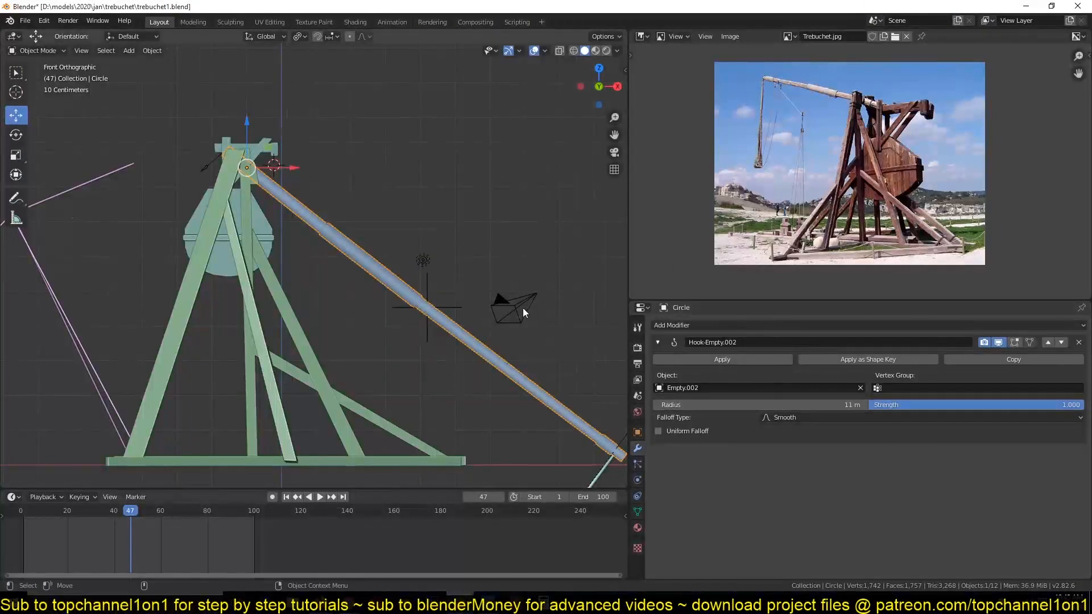
Check the arm's bend with the 11 m radius by trial-moving the hook empty to both sides, cancelling each move.
{"action": "scroll", "coordinate": [328, 288], "scroll_direction": "down", "scroll_amount": 2}
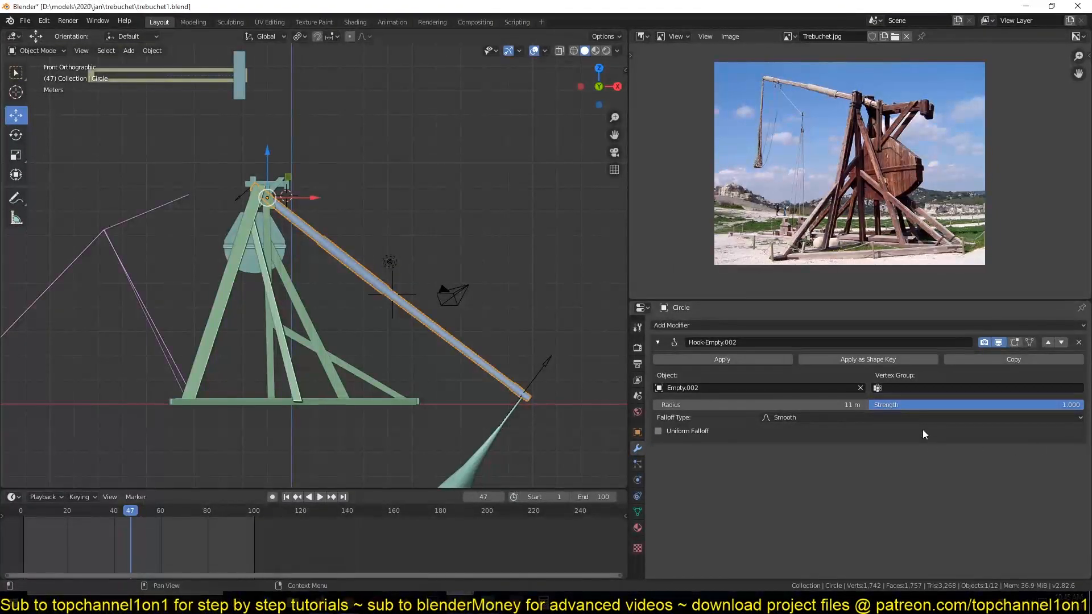
{"action": "left_click", "coordinate": [397, 274]}
{"action": "key", "text": "g"}
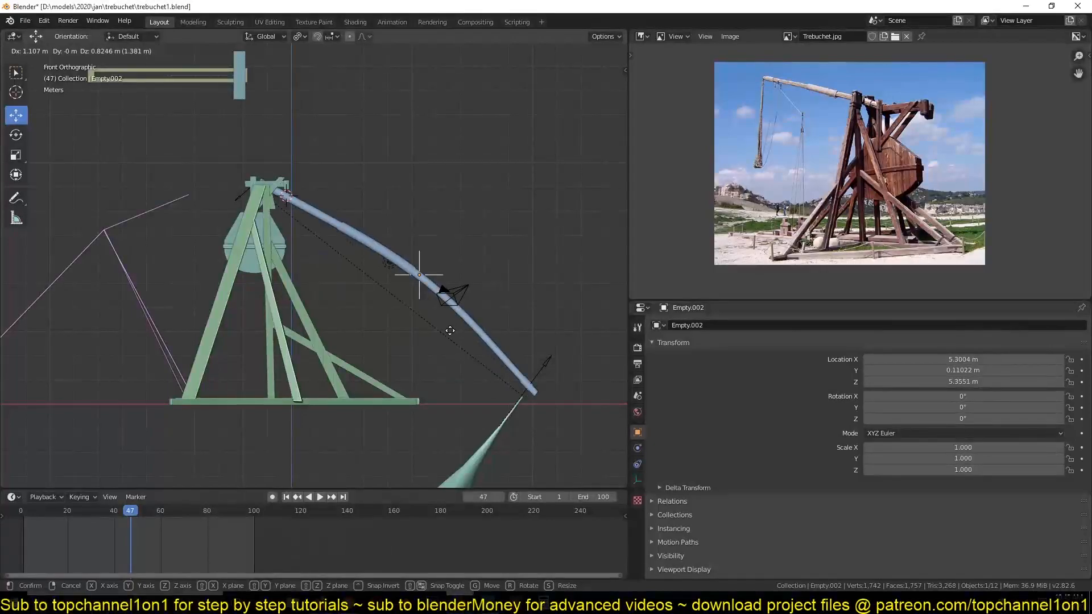
{"action": "key", "text": "Escape"}
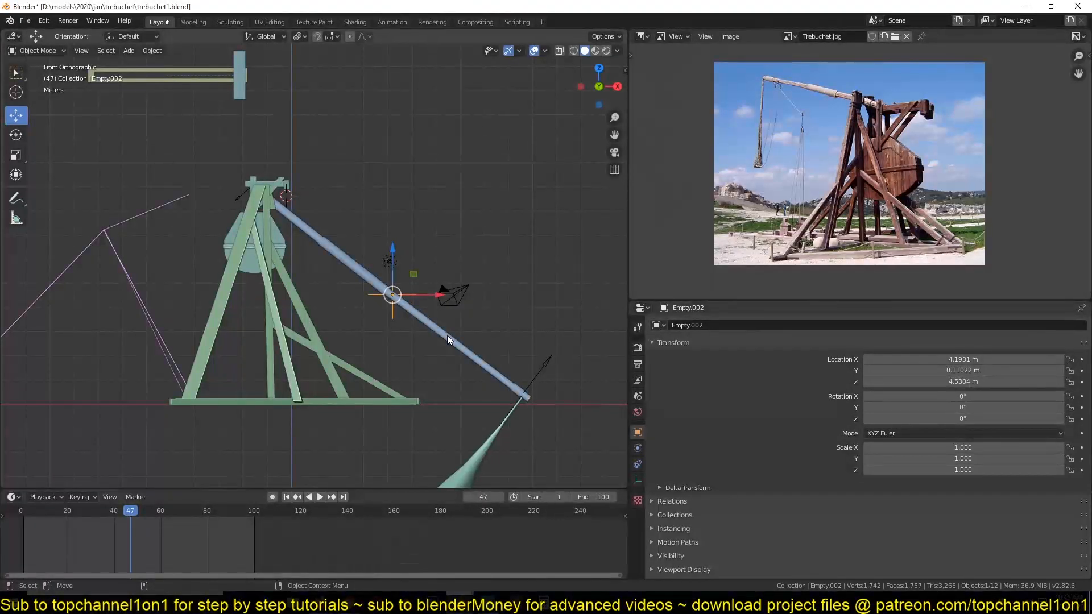
{"action": "key", "text": "g"}
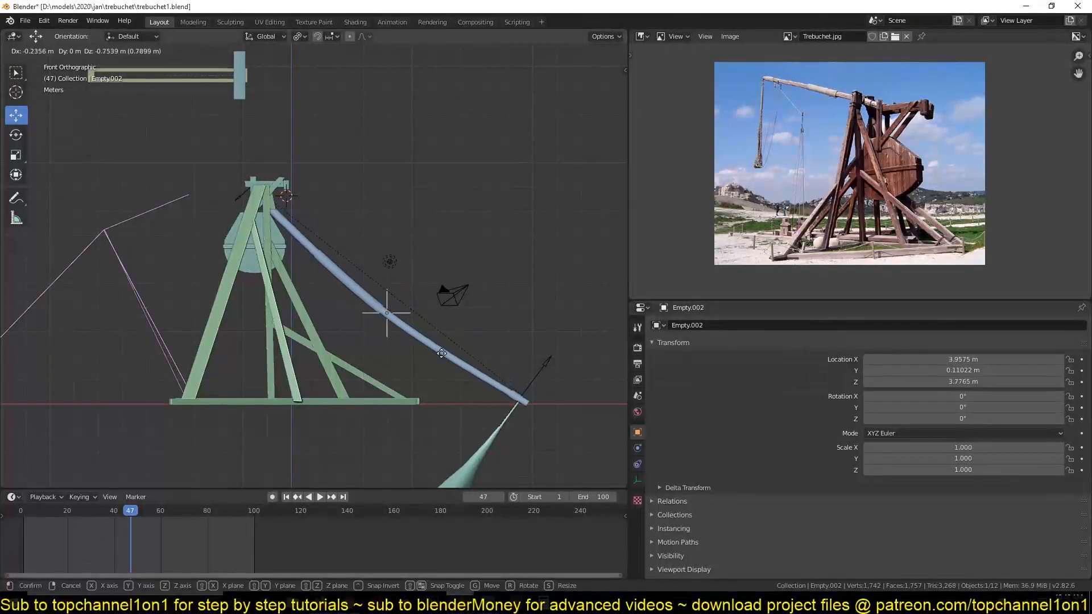
{"action": "key", "text": "Escape"}
{"action": "scroll", "coordinate": [500, 359], "scroll_direction": "up", "scroll_amount": 3}
{"action": "scroll", "coordinate": [499, 359], "scroll_direction": "down", "scroll_amount": 2}
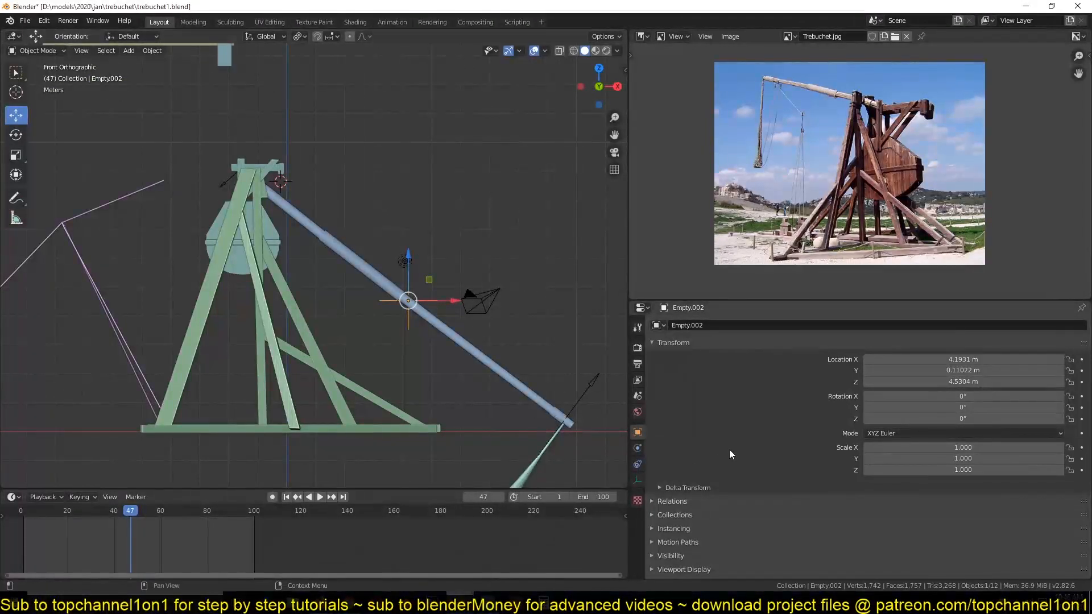
Display the hook empty as a Cube, and trial-move it with the arm before cancelling the move.
{"action": "left_click", "coordinate": [638, 479]}
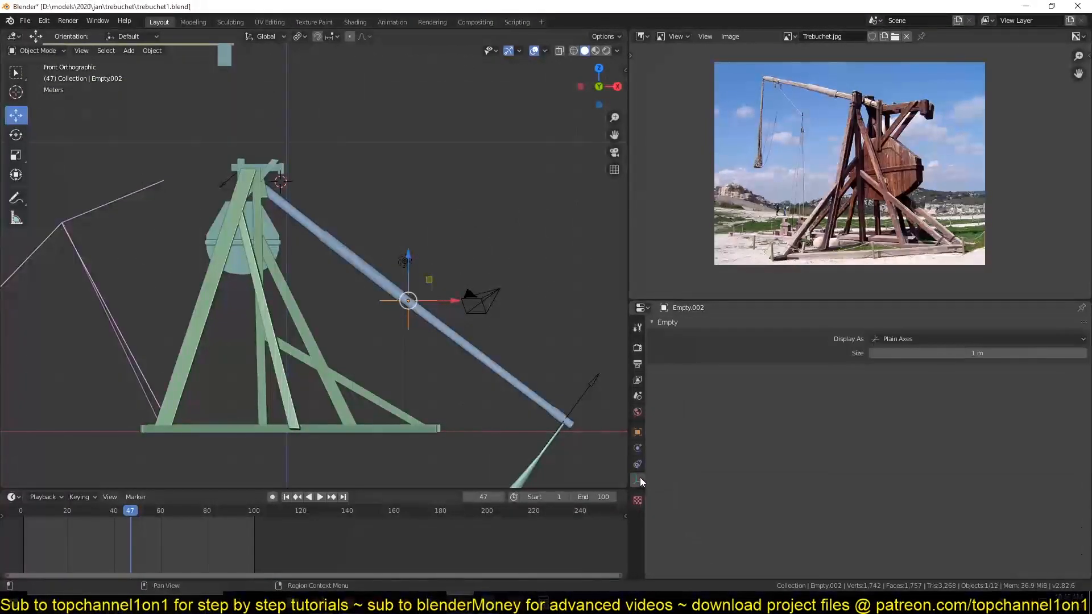
{"action": "left_click", "coordinate": [923, 338]}
{"action": "left_click", "coordinate": [892, 402]}
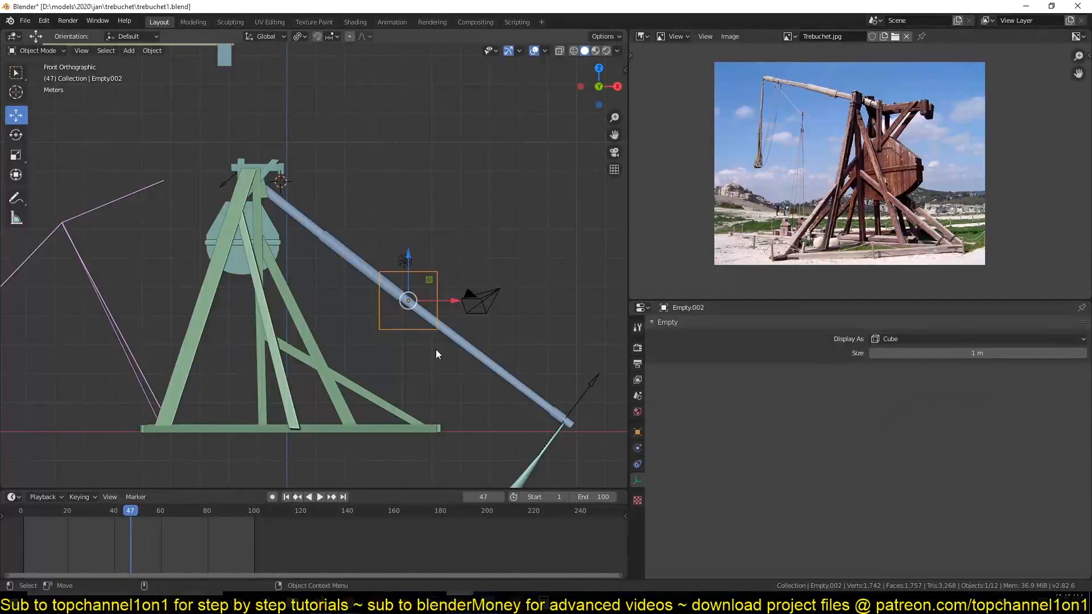
{"action": "key", "text": "g"}
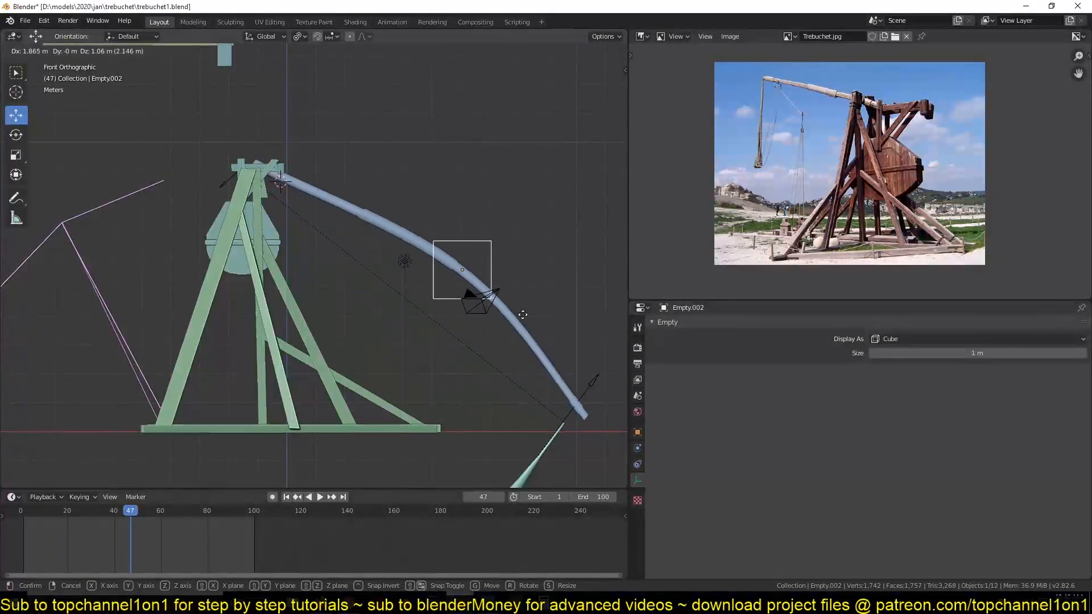
{"action": "right_click", "coordinate": [417, 388]}
Play and scrub the swing animation to check how the arm behaves relative to its hook empty.
{"action": "scroll", "coordinate": [417, 387], "scroll_direction": "down", "scroll_amount": 3}
{"action": "key", "text": "space"}
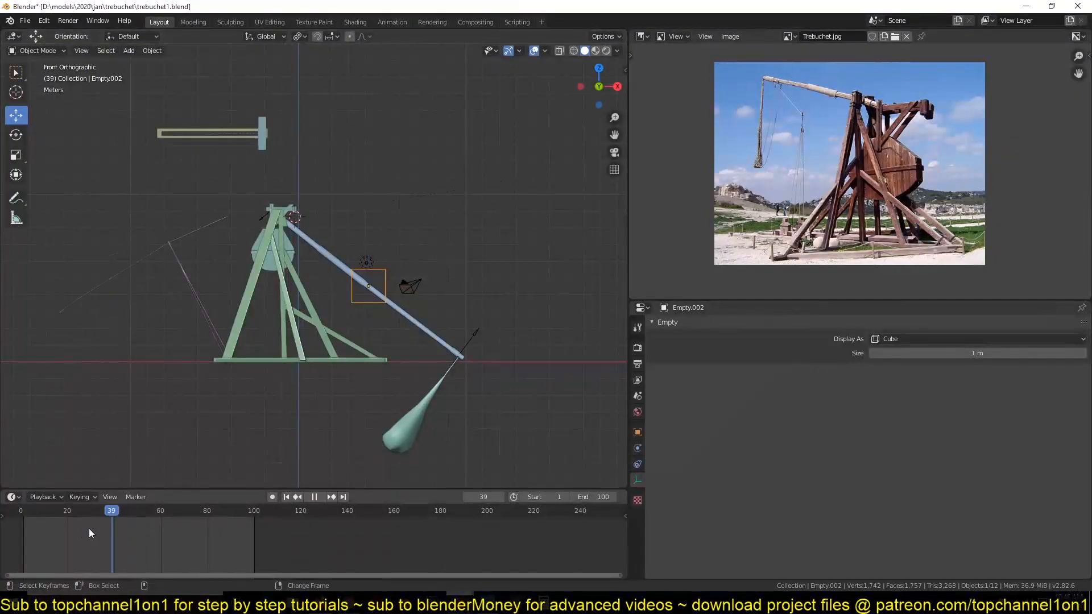
{"action": "key", "text": "space"}
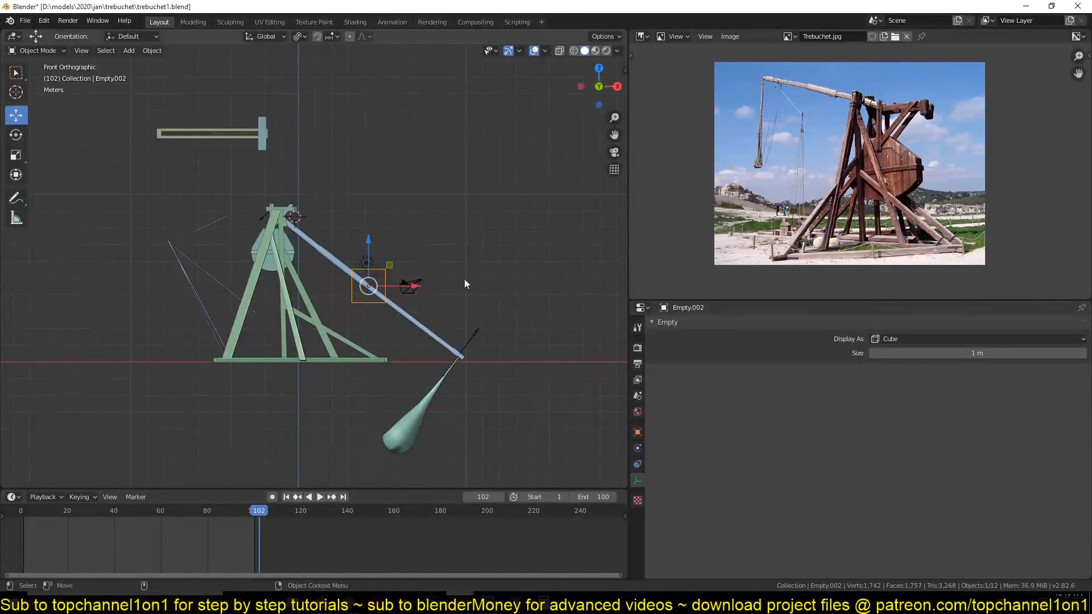
{"action": "scroll", "coordinate": [351, 432], "scroll_direction": "down", "scroll_amount": 4}
{"action": "scroll", "coordinate": [387, 361], "scroll_direction": "up", "scroll_amount": 2}
{"action": "right_click", "coordinate": [190, 523]}
{"action": "key", "text": "space"}
{"action": "right_click_drag", "start_coordinate": [111, 523], "coordinate": [73, 524]}
{"action": "key", "text": "space"}
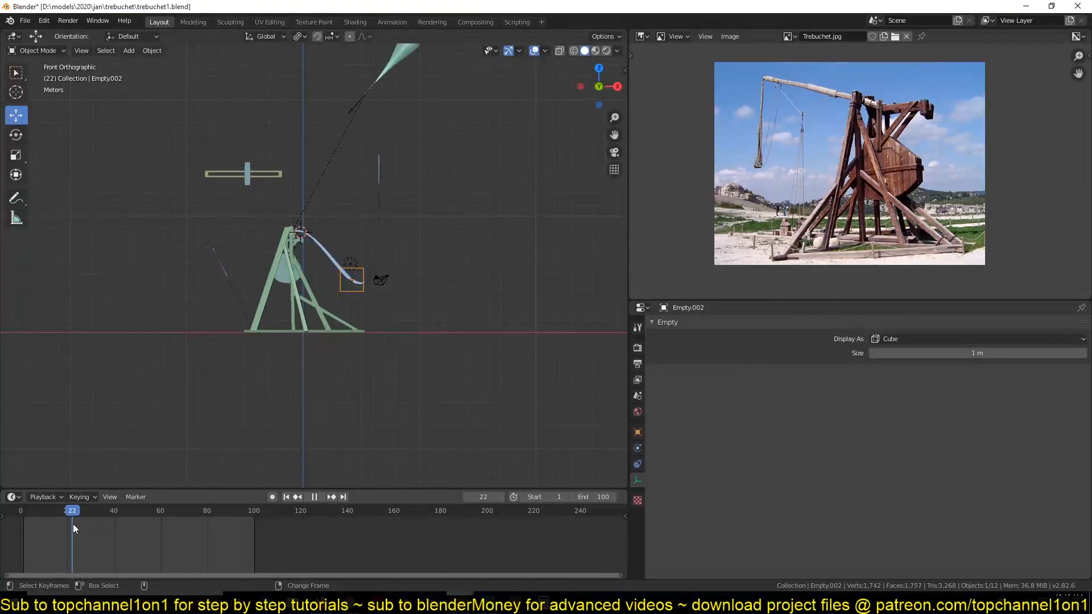
{"action": "key", "text": "space"}
{"action": "right_click_drag", "start_coordinate": [84, 532], "coordinate": [210, 496]}
{"action": "key", "text": "space"}
{"action": "scroll", "coordinate": [453, 243], "scroll_direction": "up", "scroll_amount": 8}
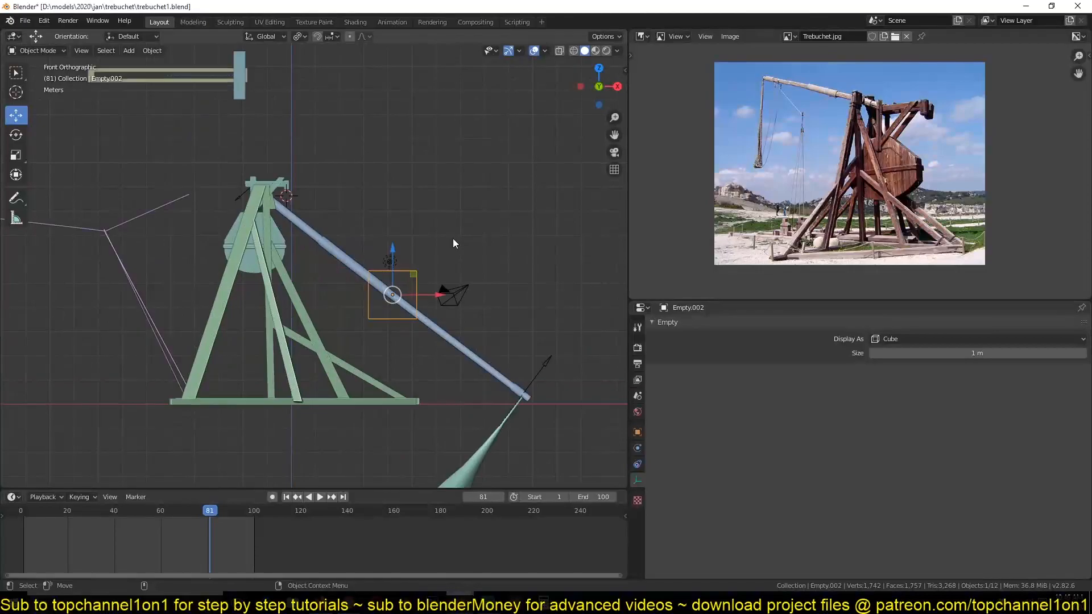
Parent the cube-shaped hook empty to the throwing arm with the Object option.
{"action": "right_click", "coordinate": [263, 514]}
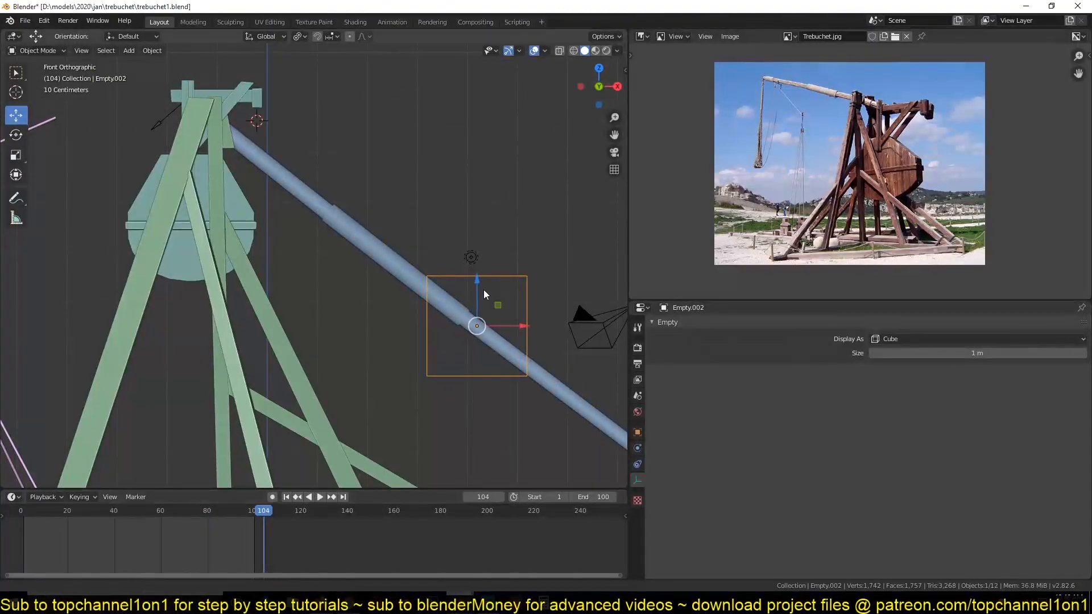
{"action": "middle_click_drag", "start_coordinate": [484, 288], "coordinate": [460, 255], "text": "shift"}
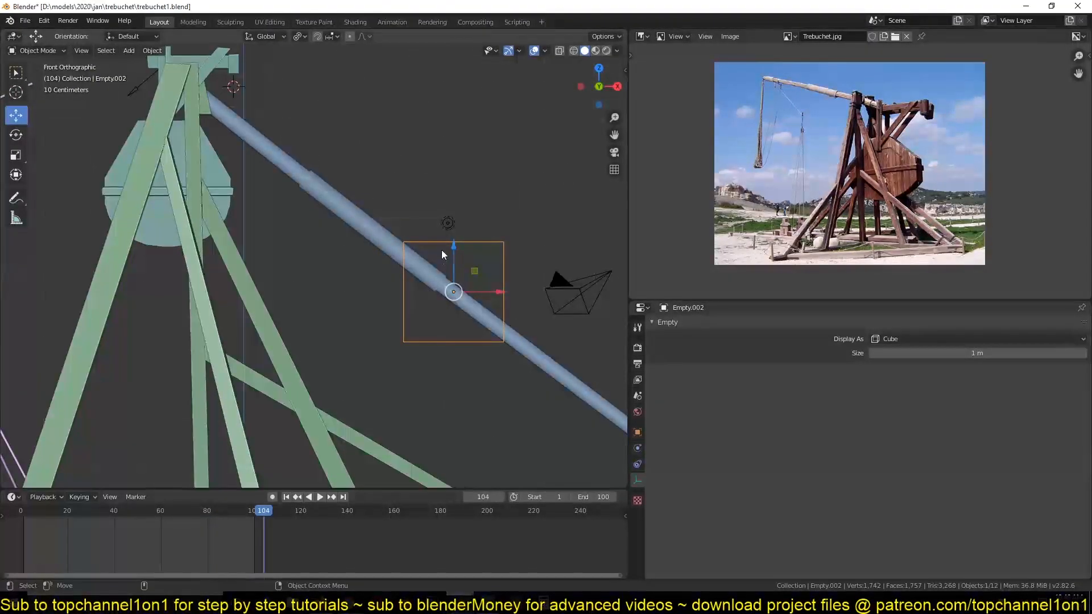
{"action": "left_click", "coordinate": [357, 223]}
{"action": "key", "text": "ctrl+p"}
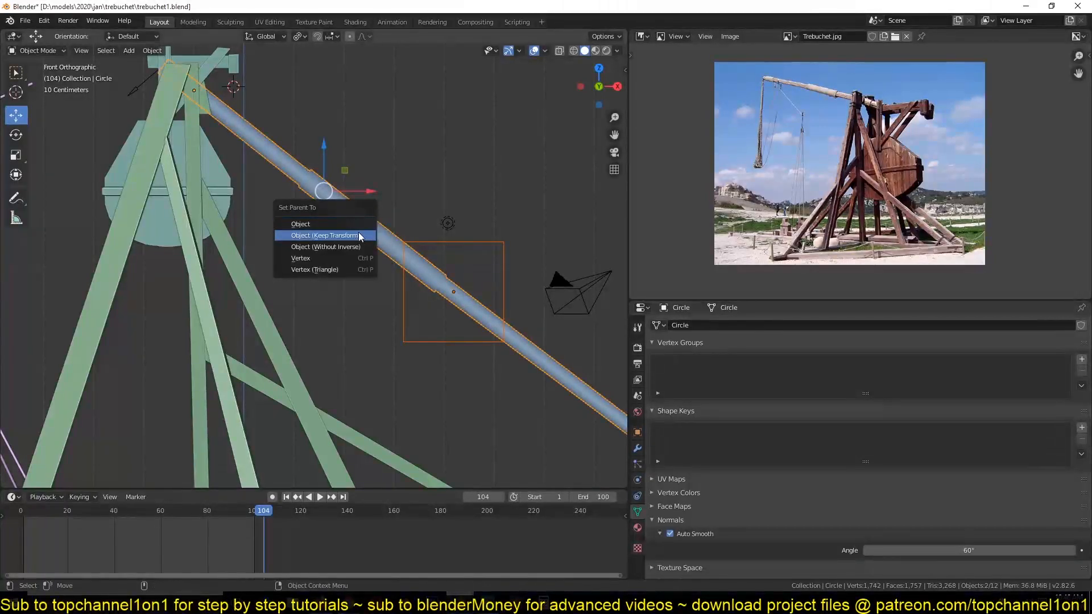
{"action": "left_click", "coordinate": [362, 222]}
Deselect everything and scrub the animation to check that the hook empty follows the swinging arm.
{"action": "scroll", "coordinate": [384, 235], "scroll_direction": "down", "scroll_amount": 5}
{"action": "left_click", "coordinate": [384, 235]}
{"action": "right_click_drag", "start_coordinate": [203, 540], "coordinate": [204, 541], "text": "shift"}
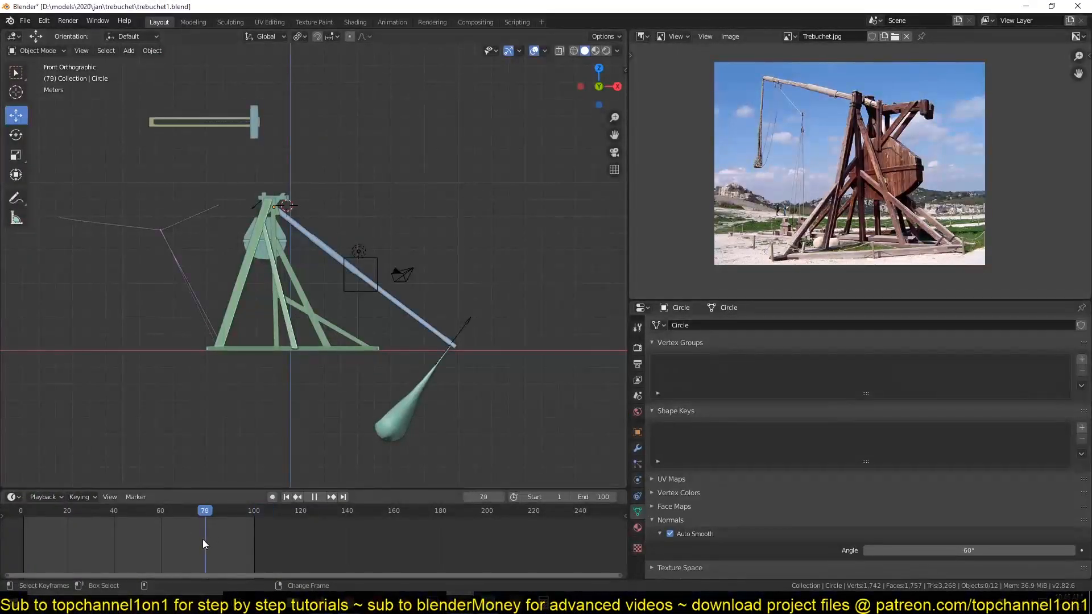
{"action": "right_click_drag", "start_coordinate": [125, 537], "coordinate": [69, 537], "text": "shift"}
{"action": "key", "text": "Escape"}
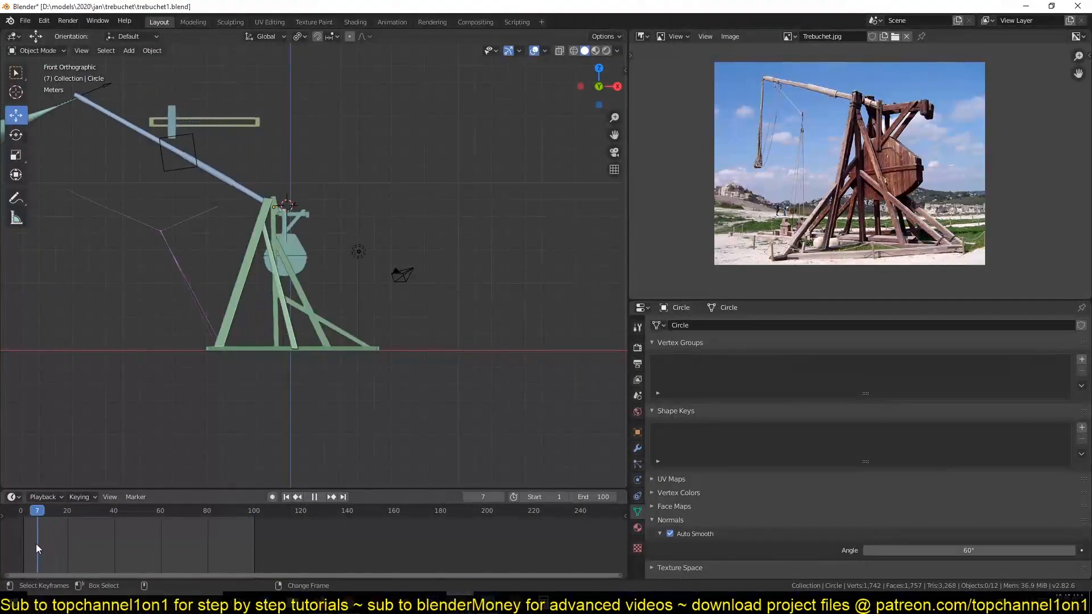
Test the arm's bend partway through the swing by trial-moving the parented empty, and cancel the move.
{"action": "left_click", "coordinate": [177, 189]}
{"action": "key", "text": "g"}
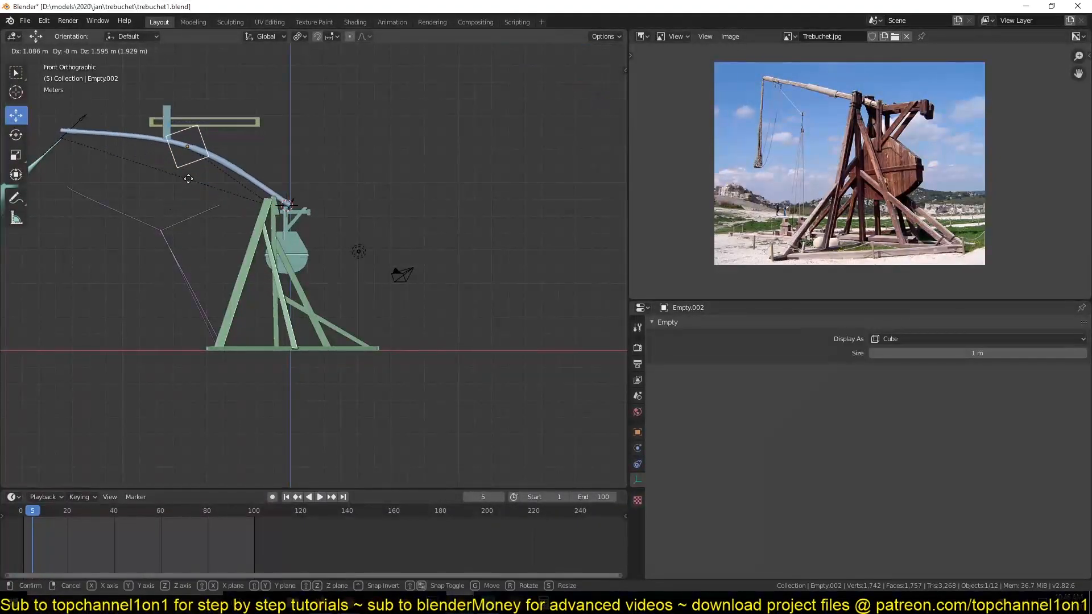
{"action": "right_click", "coordinate": [161, 202]}
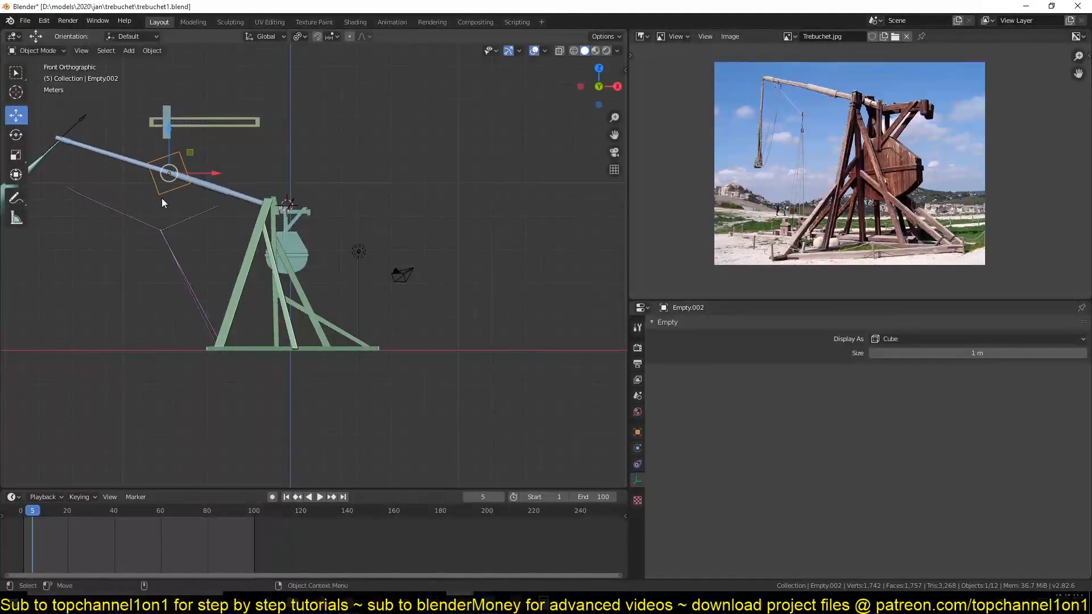
Scrub back through the swing, select the branched rope curve, and stop the animation at frame 3.
{"action": "key", "text": "shift+Left"}
{"action": "key", "text": "space"}
{"action": "right_click_drag", "start_coordinate": [23, 534], "coordinate": [188, 493]}
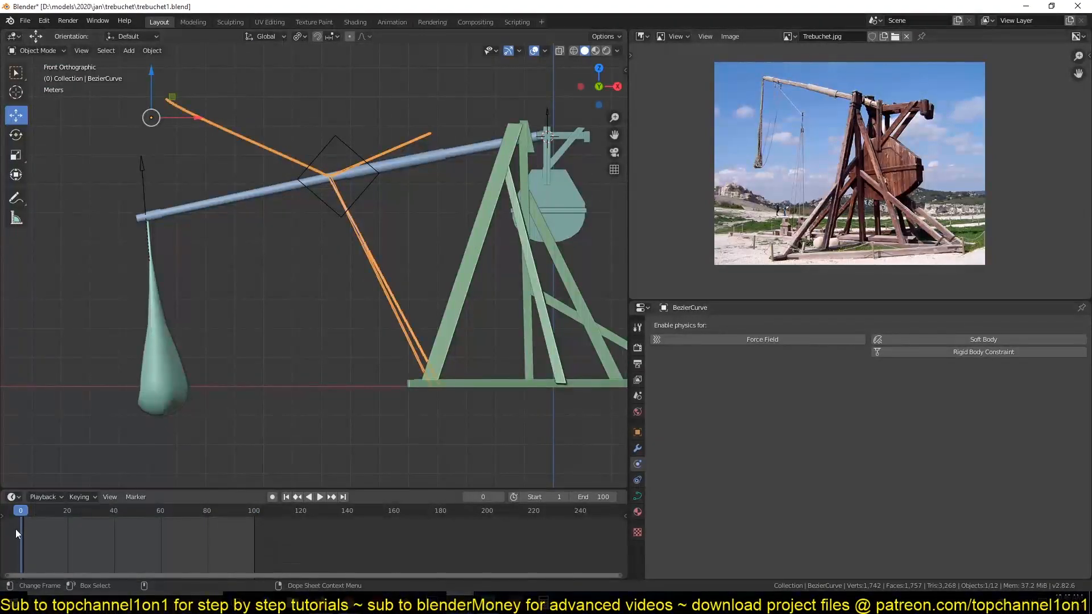
{"action": "key", "text": "space"}
{"action": "key", "text": "Escape"}
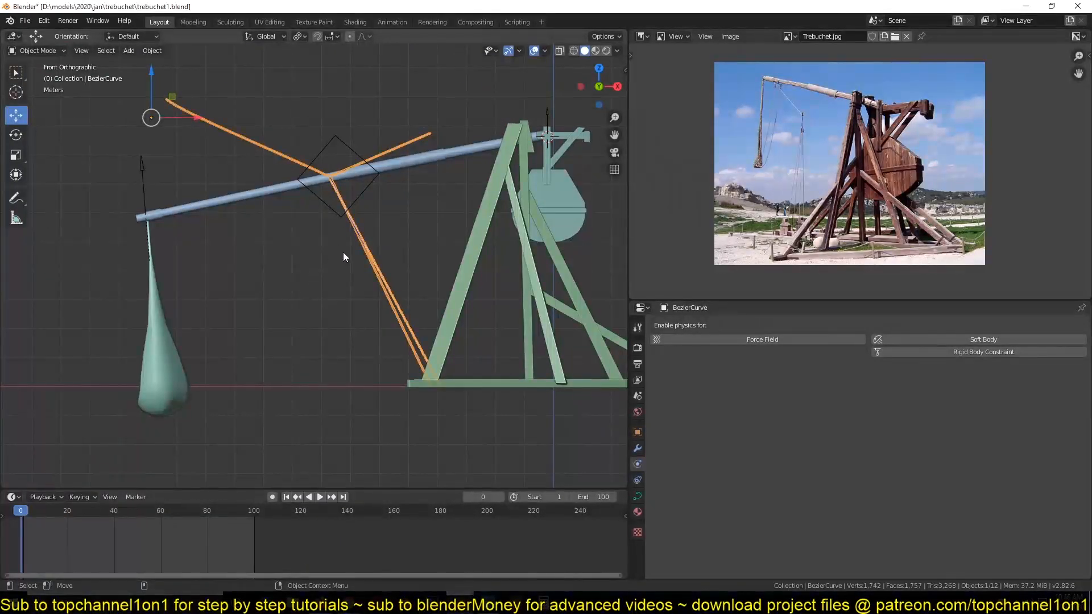
{"action": "key", "text": "space"}
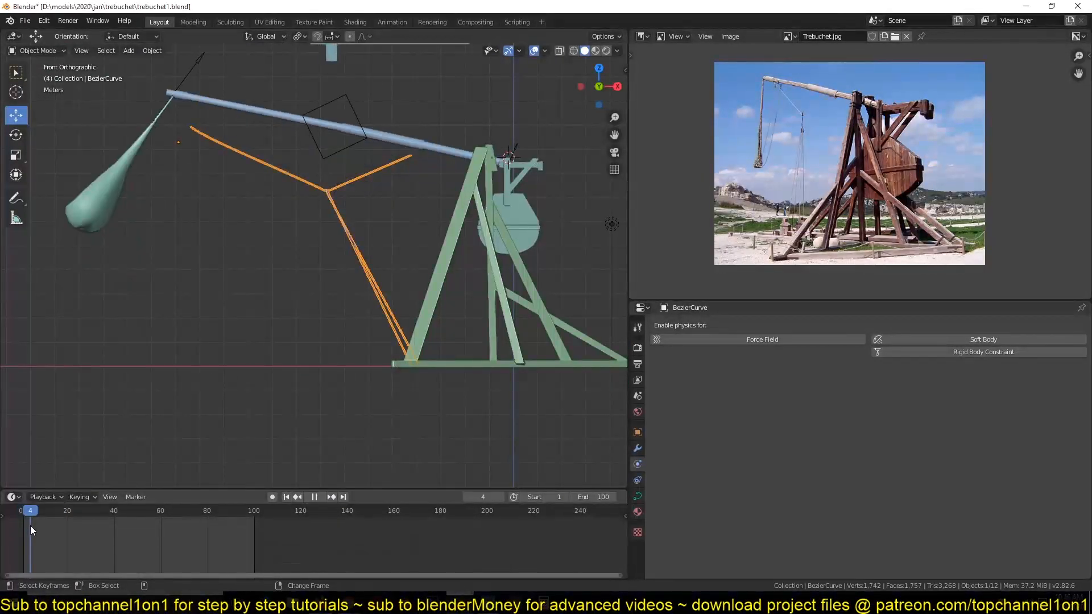
{"action": "right_click_drag", "start_coordinate": [29, 526], "coordinate": [29, 525], "text": "shift"}
{"action": "key", "text": "space"}
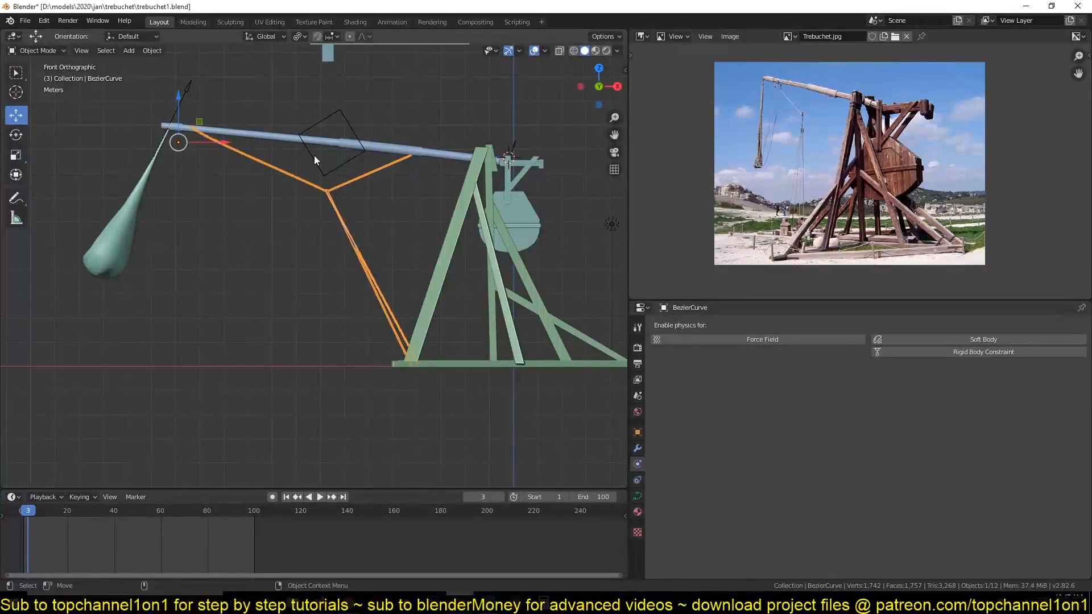
Switch the viewport to wireframe display and examine the junction of the rope curve's branches.
{"action": "scroll", "coordinate": [324, 173], "scroll_direction": "up", "scroll_amount": 3}
{"action": "key", "text": "shift+z"}
{"action": "scroll", "coordinate": [319, 249], "scroll_direction": "up", "scroll_amount": 6}
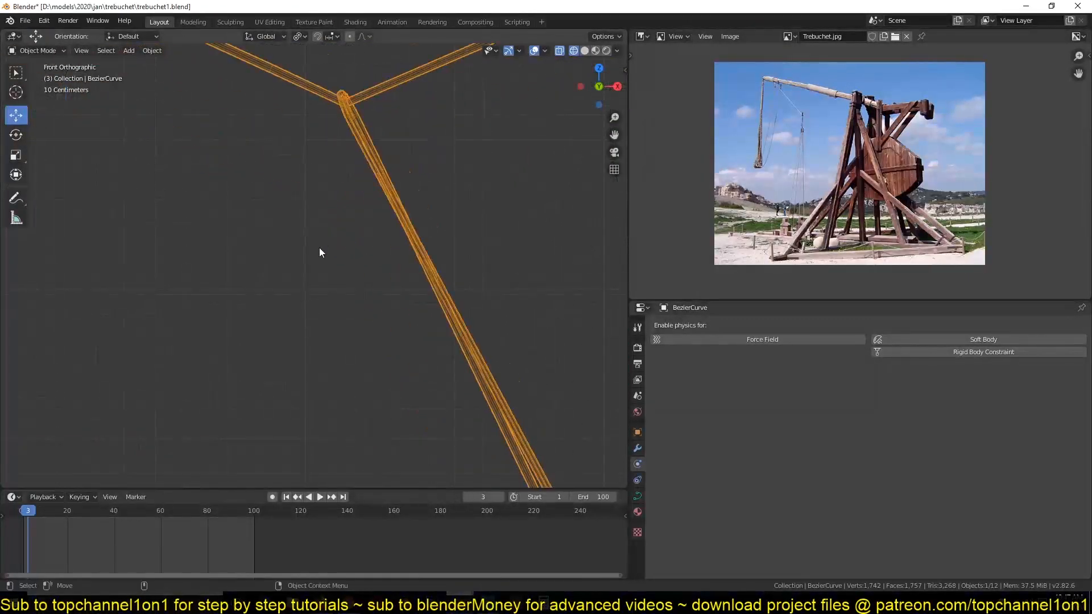
{"action": "scroll", "coordinate": [256, 273], "scroll_direction": "down", "scroll_amount": 10}
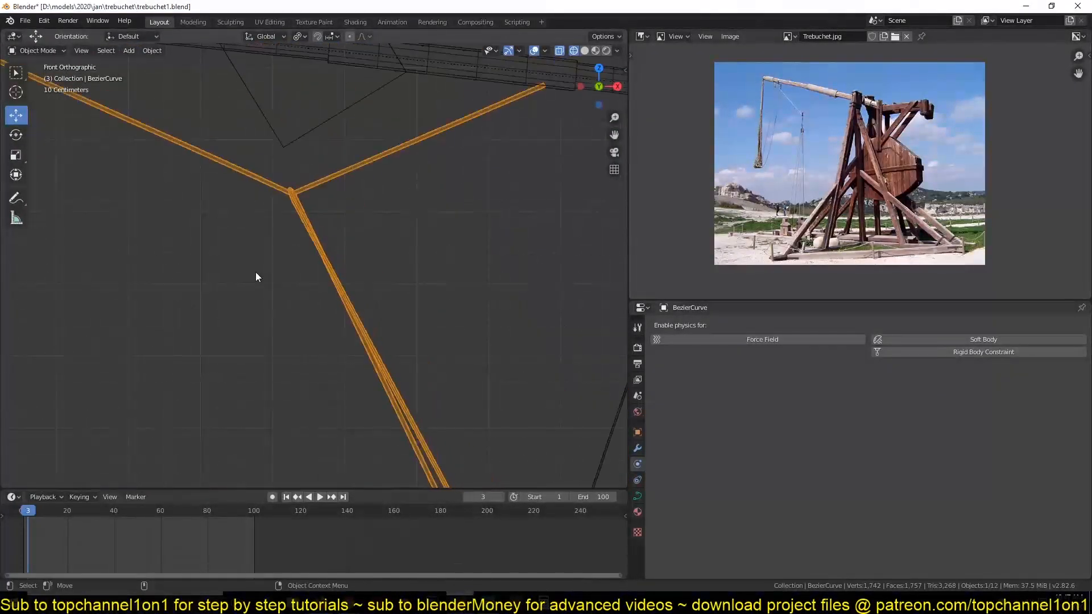
Set the bevel depth of the branched rope curve to 0 m in its curve data settings.
{"action": "left_click", "coordinate": [632, 495]}
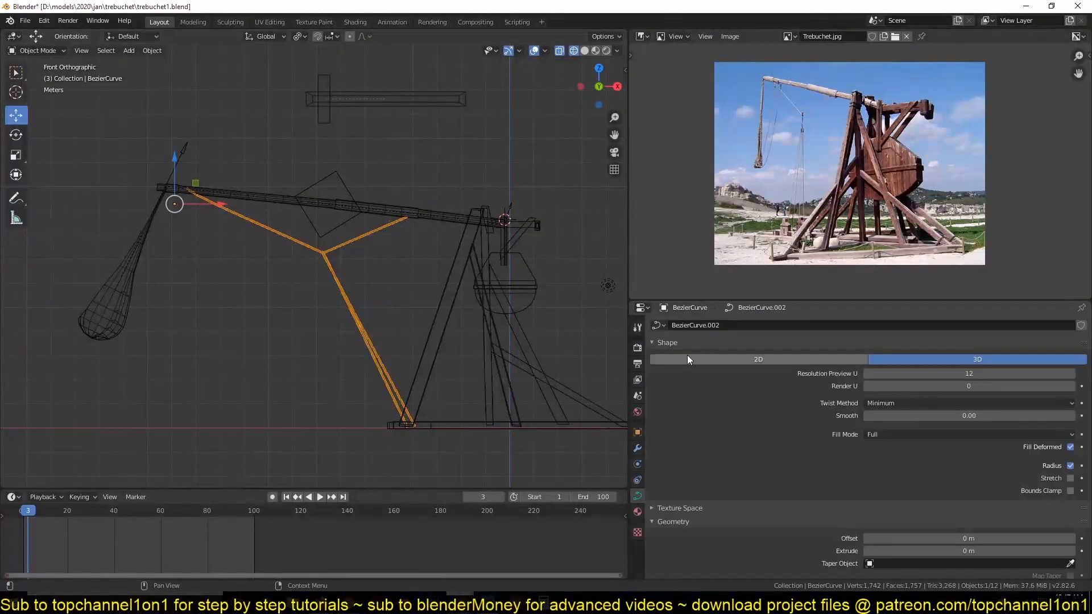
{"action": "scroll", "coordinate": [435, 298], "scroll_direction": "up", "scroll_amount": 6}
{"action": "middle_click_drag", "start_coordinate": [463, 198], "coordinate": [440, 377], "text": "shift"}
{"action": "middle_click_drag", "start_coordinate": [387, 312], "coordinate": [487, 317], "text": "shift"}
{"action": "middle_click_drag", "start_coordinate": [356, 281], "coordinate": [470, 324], "text": "shift"}
{"action": "scroll", "coordinate": [387, 306], "scroll_direction": "down", "scroll_amount": 10}
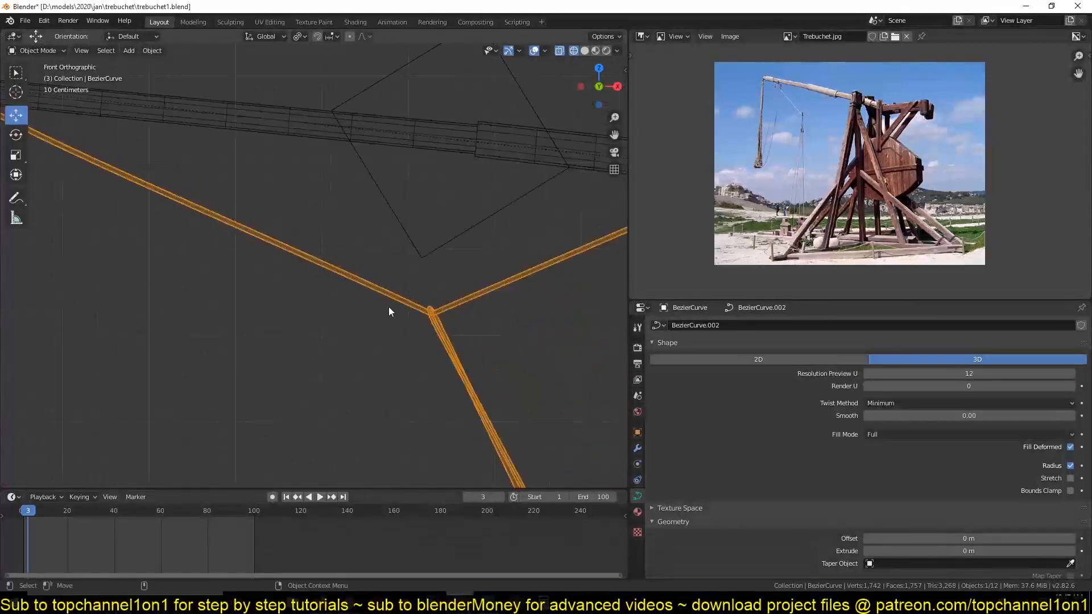
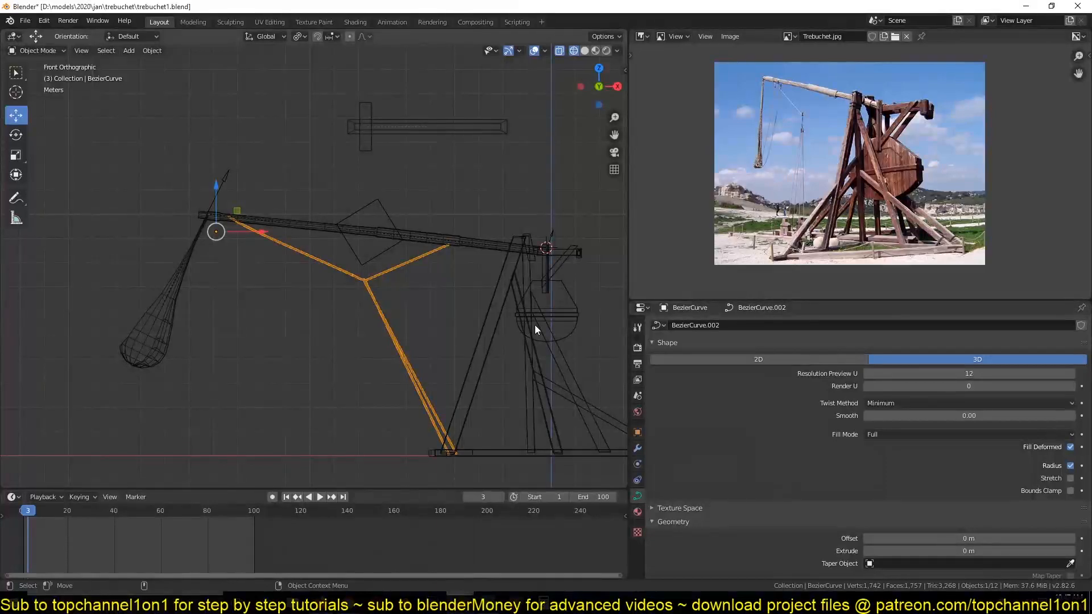
{"action": "scroll", "coordinate": [398, 308], "scroll_direction": "up", "scroll_amount": 2}
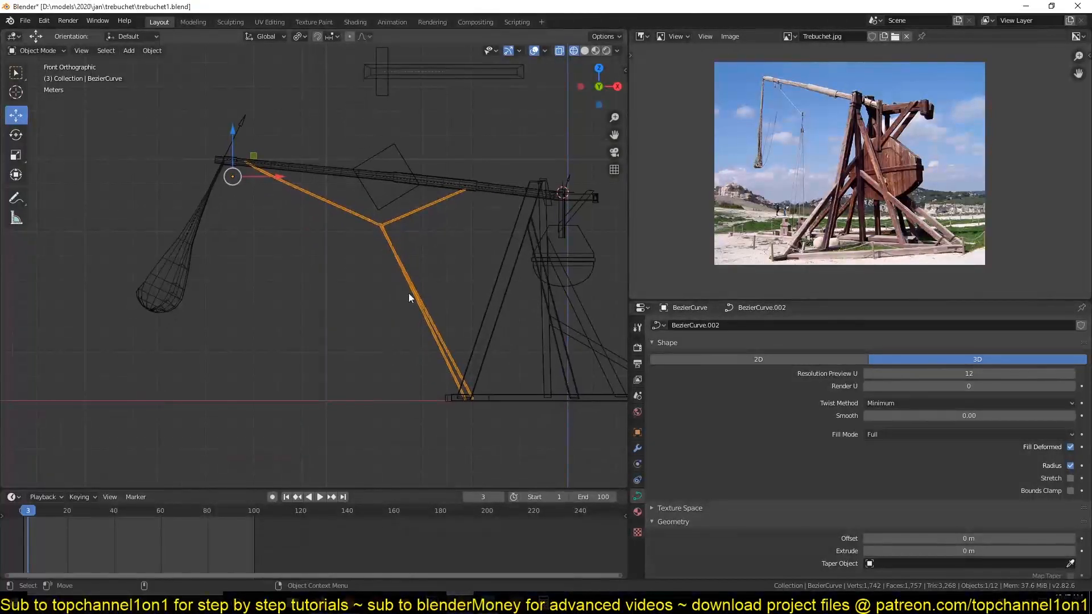
{"action": "scroll", "coordinate": [419, 289], "scroll_direction": "up", "scroll_amount": 3}
{"action": "scroll", "coordinate": [661, 473], "scroll_direction": "down", "scroll_amount": 8}
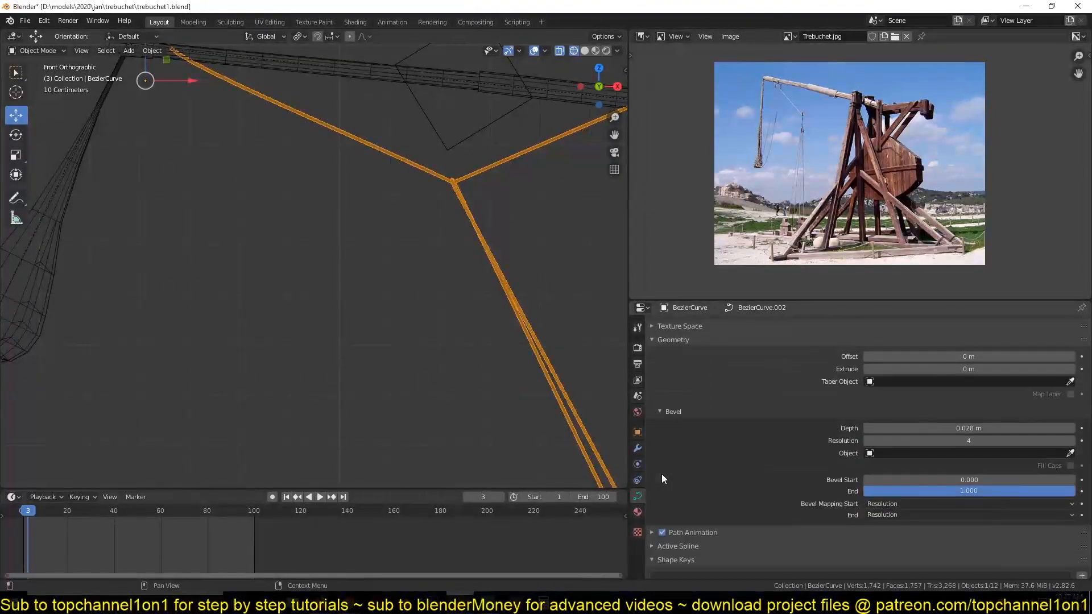
{"action": "scroll", "coordinate": [667, 465], "scroll_direction": "up", "scroll_amount": 2}
{"action": "scroll", "coordinate": [667, 471], "scroll_direction": "up", "scroll_amount": 1}
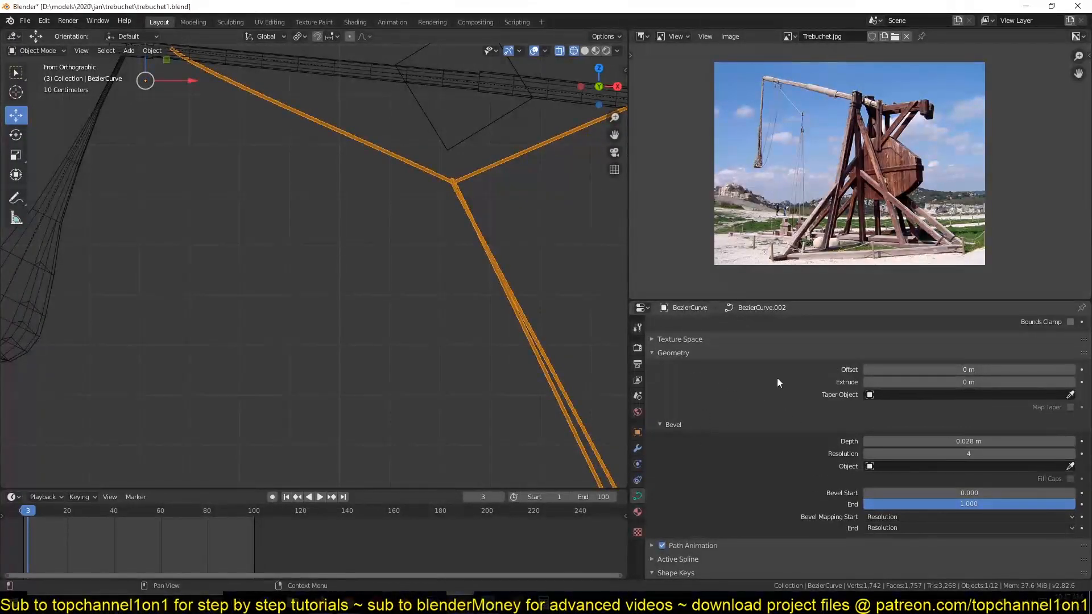
{"action": "left_click", "coordinate": [875, 442]}
{"action": "type", "text": "0"}
{"action": "key", "text": "Return"}
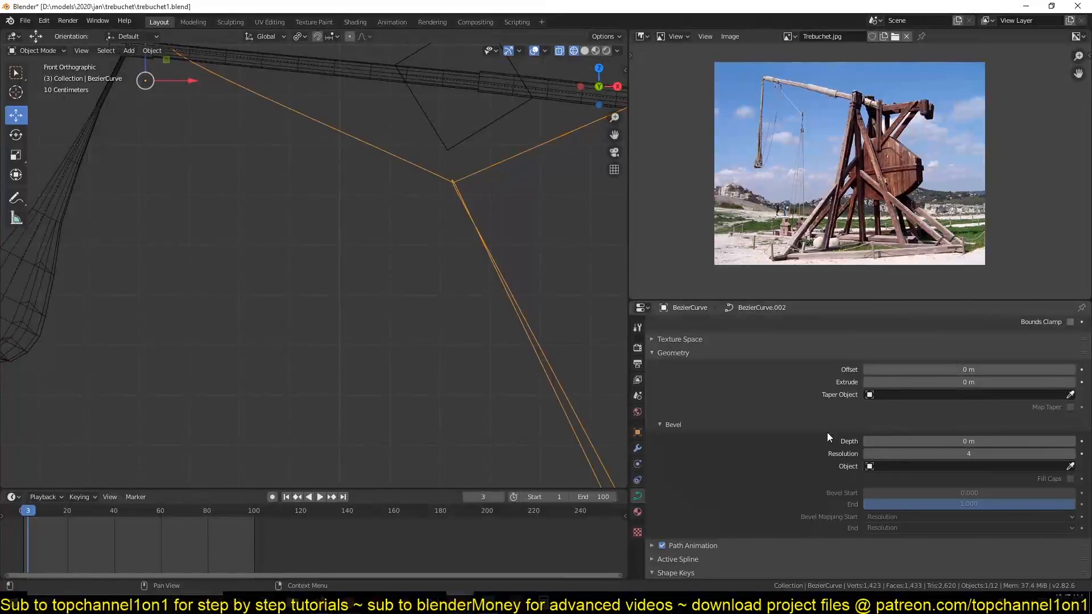
{"action": "scroll", "coordinate": [506, 280], "scroll_direction": "down", "scroll_amount": 3}
{"action": "scroll", "coordinate": [507, 280], "scroll_direction": "up", "scroll_amount": 1}
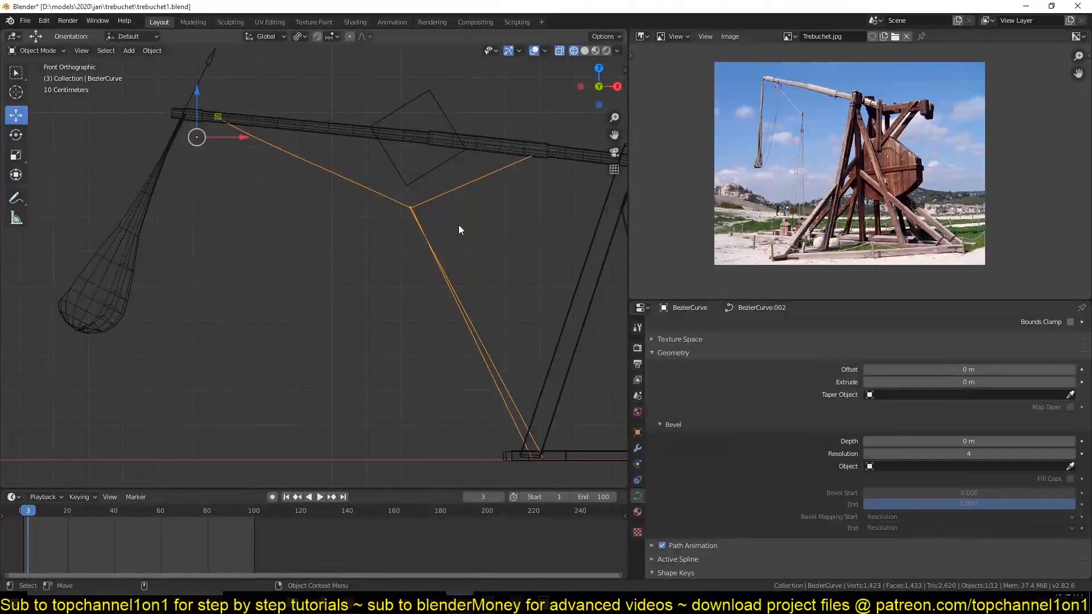
Convert the branched rope curve to a mesh.
{"action": "key", "text": "Tab"}
{"action": "key", "text": "Tab"}
{"action": "left_click", "coordinate": [163, 50]}
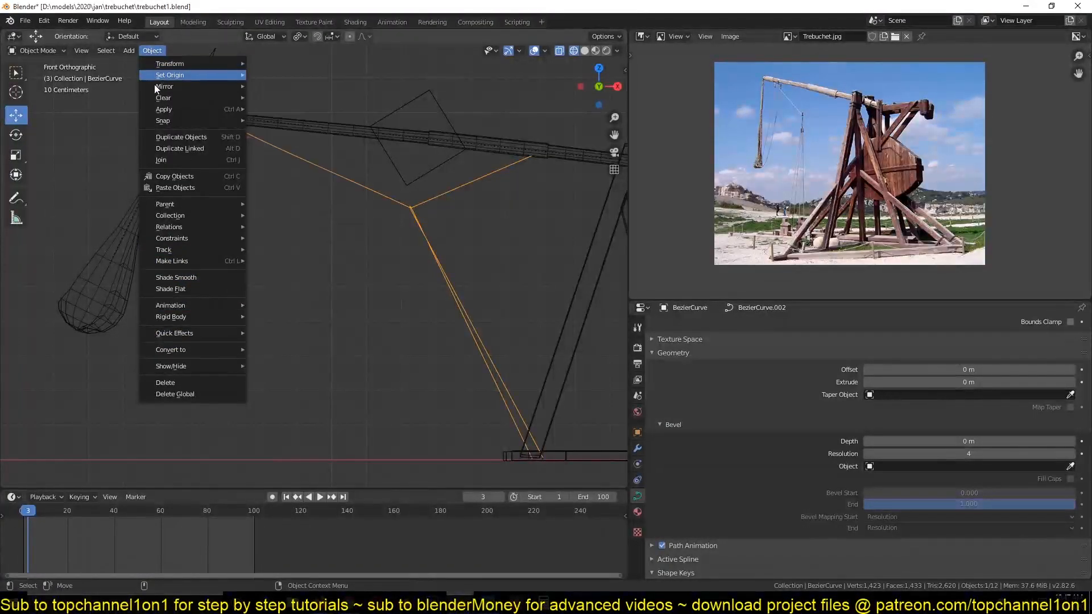
{"action": "mouse_move", "coordinate": [211, 349]}
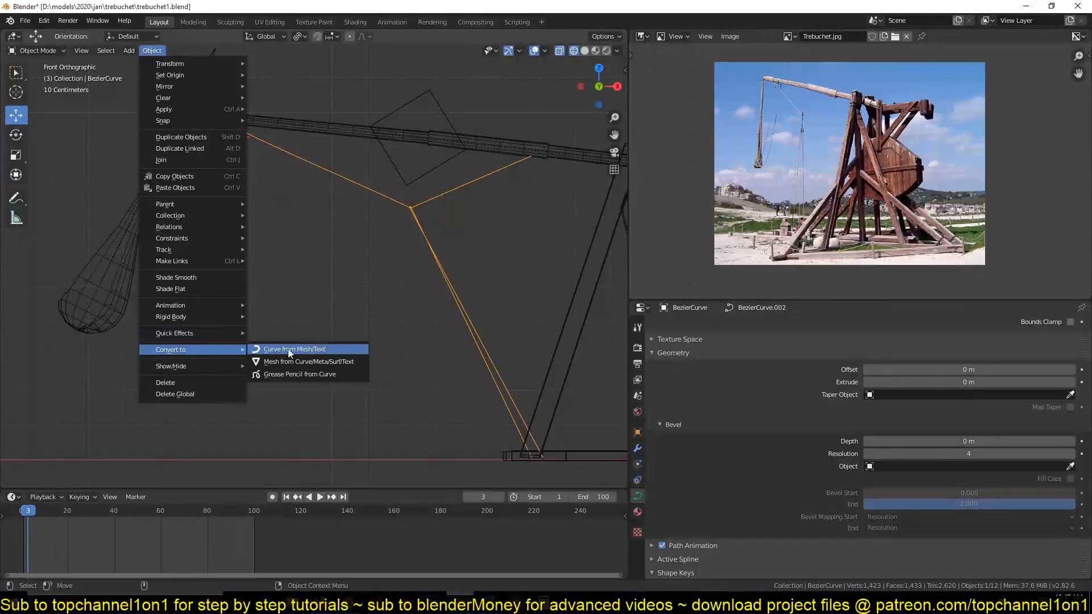
{"action": "left_click", "coordinate": [315, 349]}
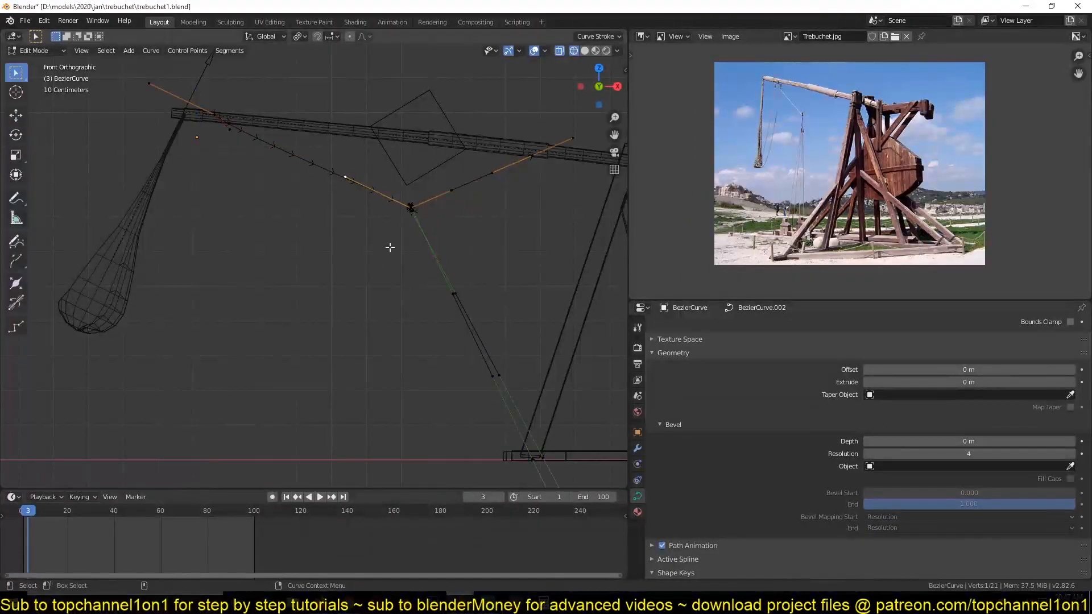
{"action": "left_click", "coordinate": [175, 93]}
{"action": "left_click", "coordinate": [152, 54]}
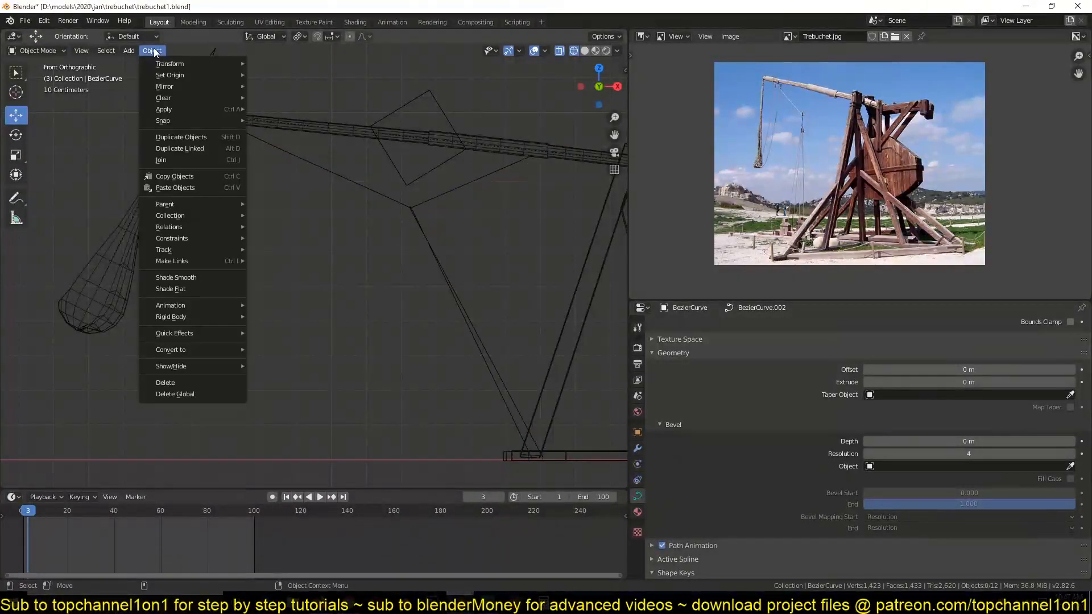
{"action": "left_click", "coordinate": [441, 252]}
{"action": "right_click", "coordinate": [430, 244]}
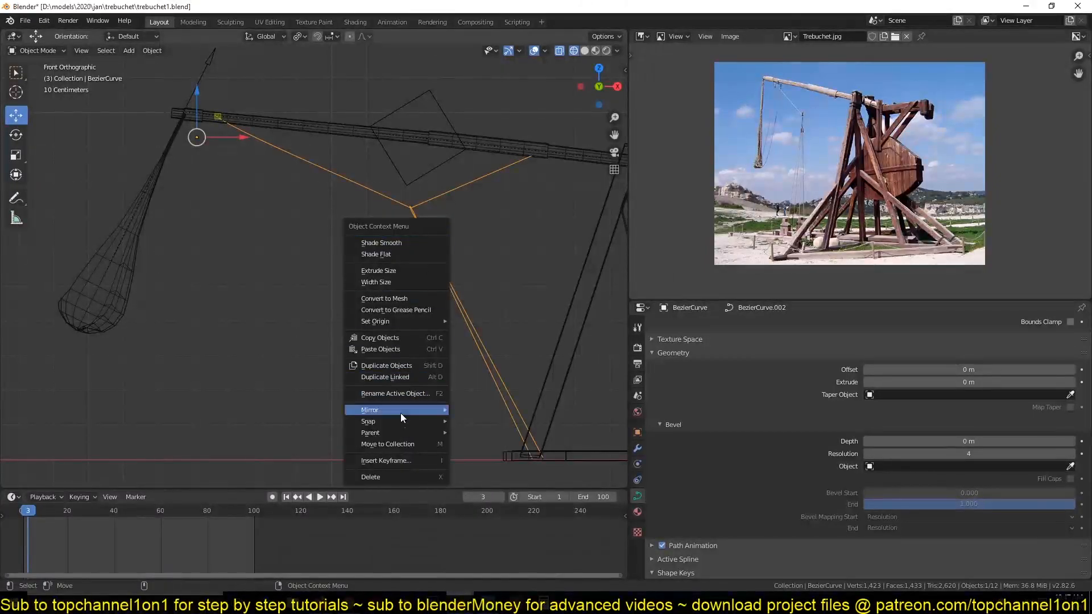
{"action": "left_click", "coordinate": [418, 298]}
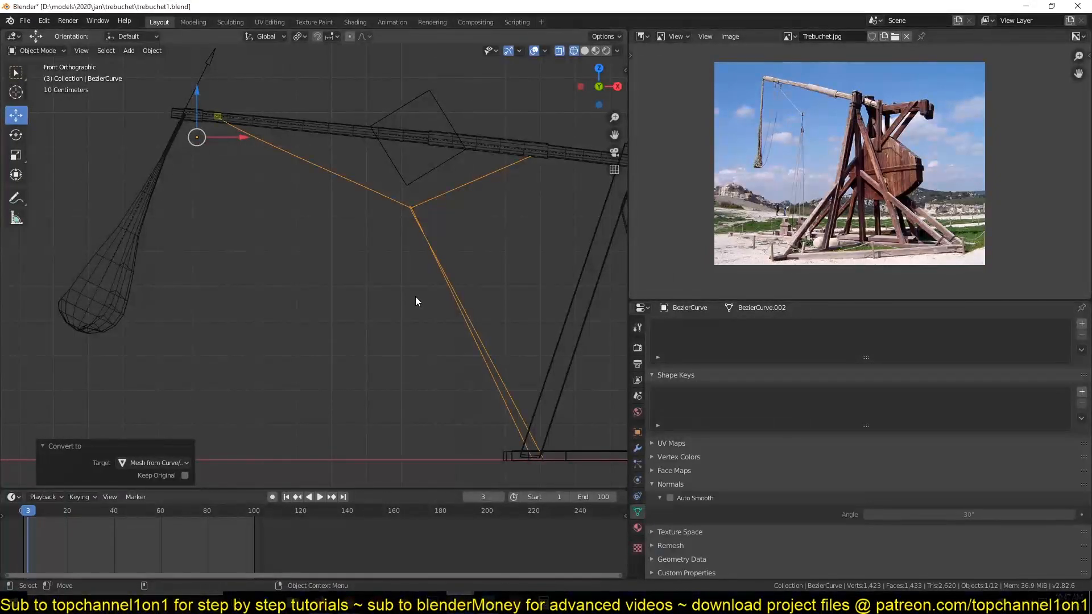
Select the rope mesh's undivided segments, the short upper branch and the two lower strands, and subdivide them repeatedly.
{"action": "key", "text": "Tab"}
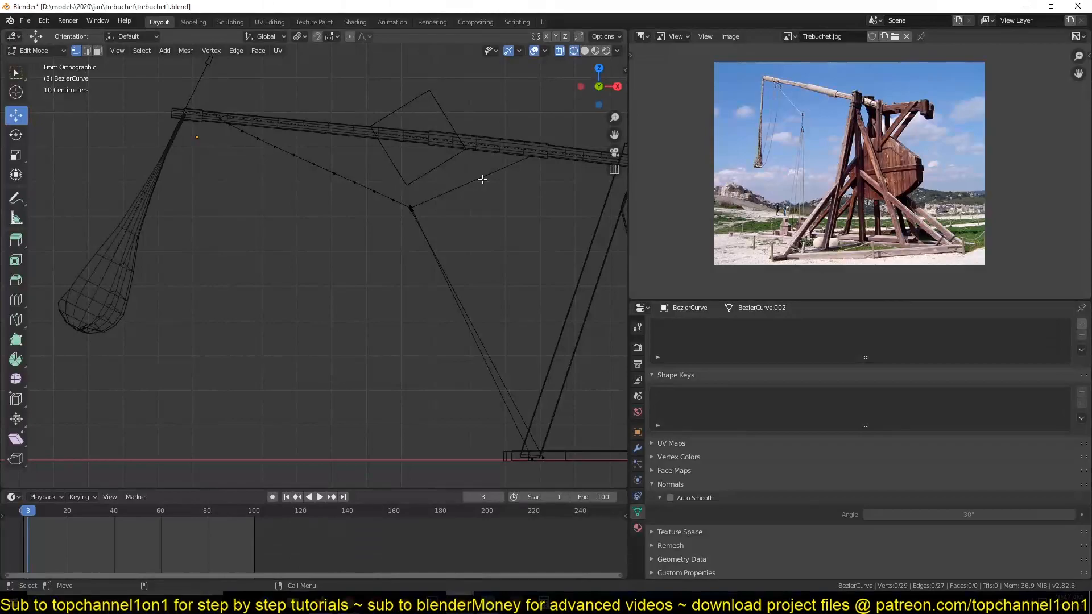
{"action": "middle_click_drag", "start_coordinate": [519, 164], "coordinate": [476, 241]}
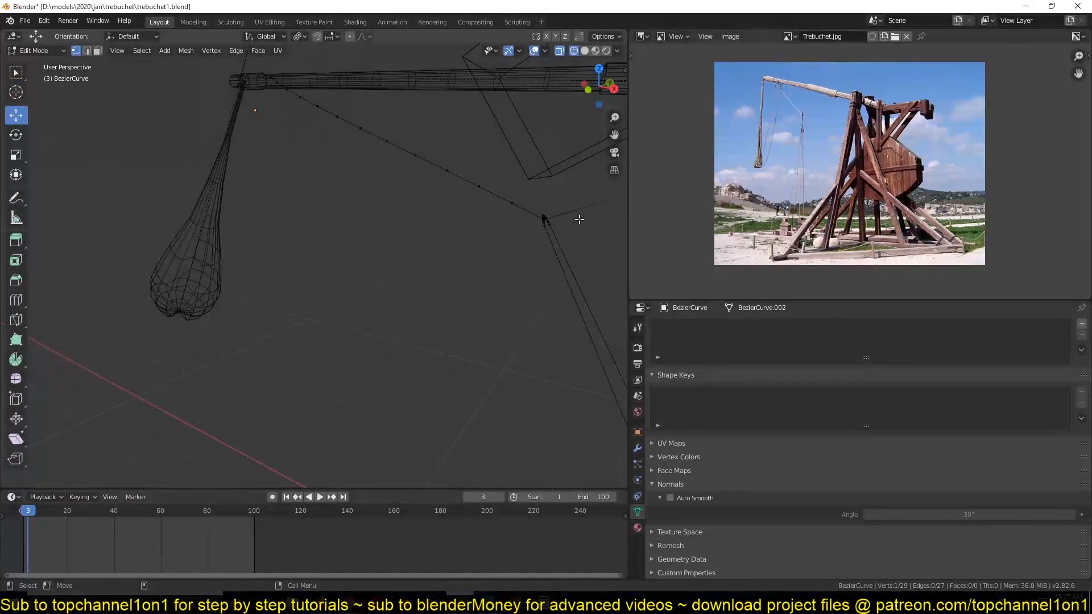
{"action": "key", "text": "KP_Decimal"}
{"action": "key", "text": "2"}
{"action": "middle_click_drag", "start_coordinate": [411, 255], "coordinate": [534, 173], "text": "shift"}
{"action": "scroll", "coordinate": [286, 250], "scroll_direction": "down", "scroll_amount": 3}
{"action": "middle_click_drag", "start_coordinate": [285, 248], "coordinate": [432, 64], "text": "shift"}
{"action": "left_click", "coordinate": [102, 451], "text": "shift"}
{"action": "scroll", "coordinate": [151, 407], "scroll_direction": "down", "scroll_amount": 5}
{"action": "key", "text": "KP_1"}
{"action": "middle_click_drag", "start_coordinate": [283, 278], "coordinate": [429, 220], "text": "shift"}
{"action": "right_click", "coordinate": [426, 176]}
{"action": "left_click", "coordinate": [425, 176]}
{"action": "right_click", "coordinate": [425, 176]}
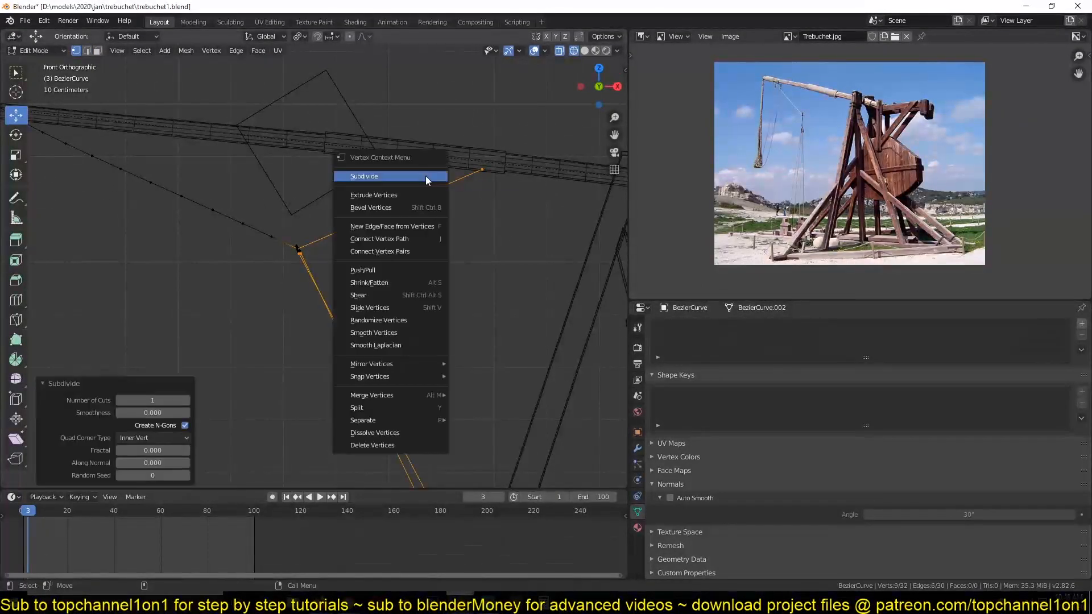
{"action": "left_click", "coordinate": [426, 179]}
{"action": "right_click", "coordinate": [426, 177]}
{"action": "left_click", "coordinate": [426, 176]}
{"action": "scroll", "coordinate": [369, 251], "scroll_direction": "down", "scroll_amount": 8}
{"action": "key", "text": "Tab"}
{"action": "scroll", "coordinate": [369, 251], "scroll_direction": "up", "scroll_amount": 5}
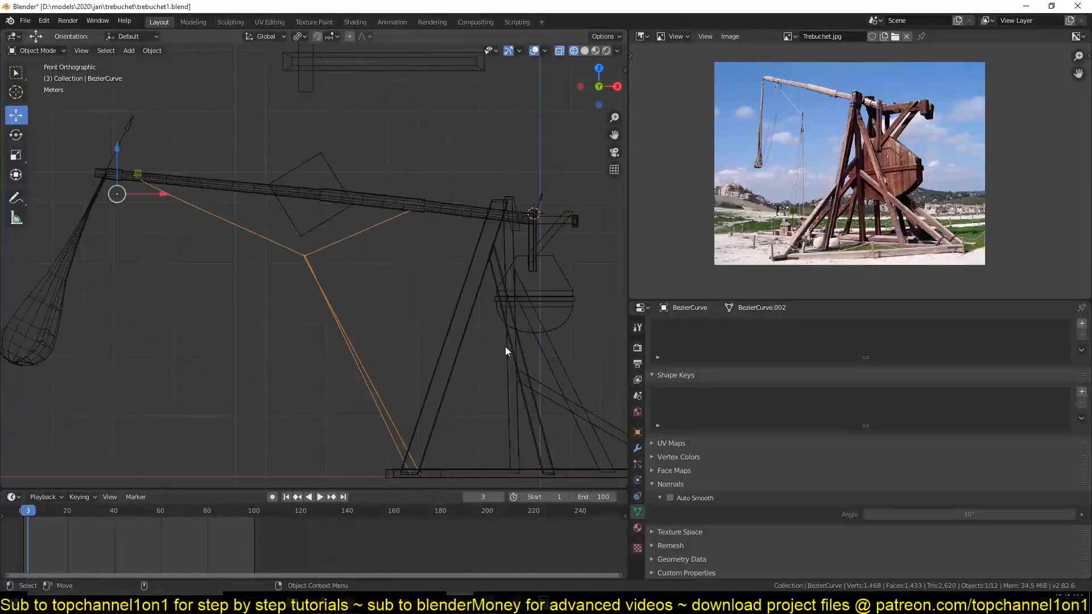
Add Cloth physics to the rope mesh and play the animation to test the simulation.
{"action": "left_click", "coordinate": [637, 479]}
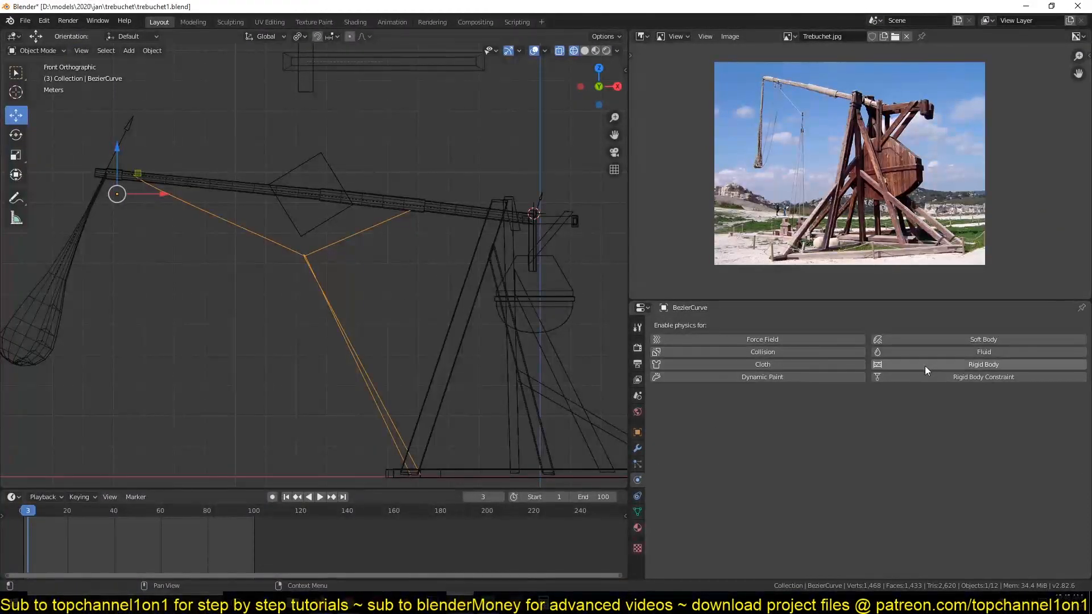
{"action": "left_click", "coordinate": [760, 363]}
{"action": "scroll", "coordinate": [316, 269], "scroll_direction": "down", "scroll_amount": 5}
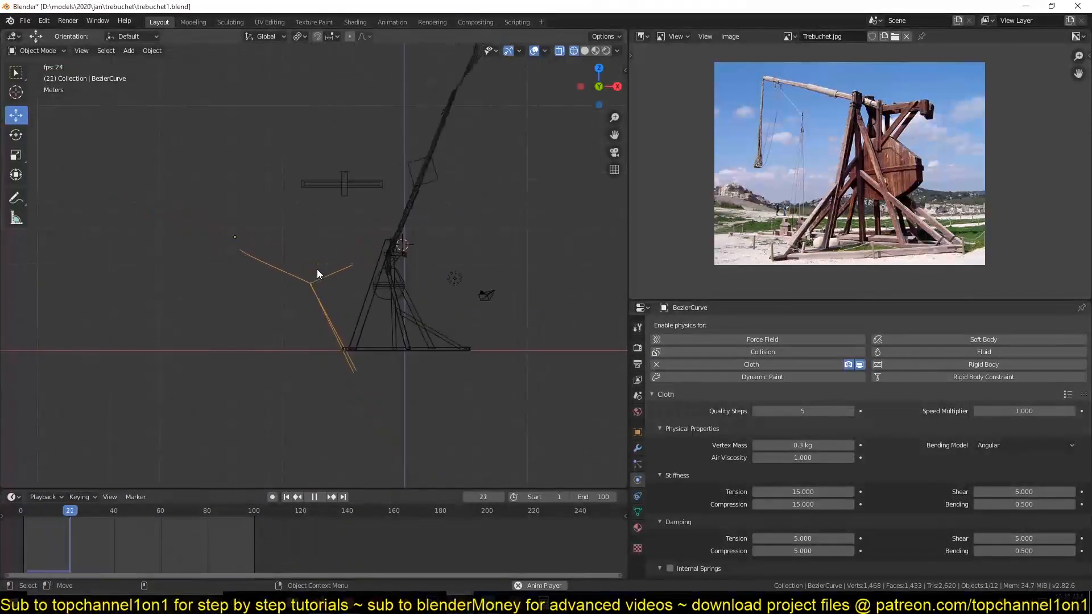
Hook the vertices at the rope's two upper ends along the arm to a new empty, and briefly play the animation.
{"action": "scroll", "coordinate": [316, 268], "scroll_direction": "up", "scroll_amount": 10}
{"action": "key", "text": "Tab"}
{"action": "key", "text": "alt+a"}
{"action": "key", "text": "c"}
{"action": "left_click", "coordinate": [181, 176]}
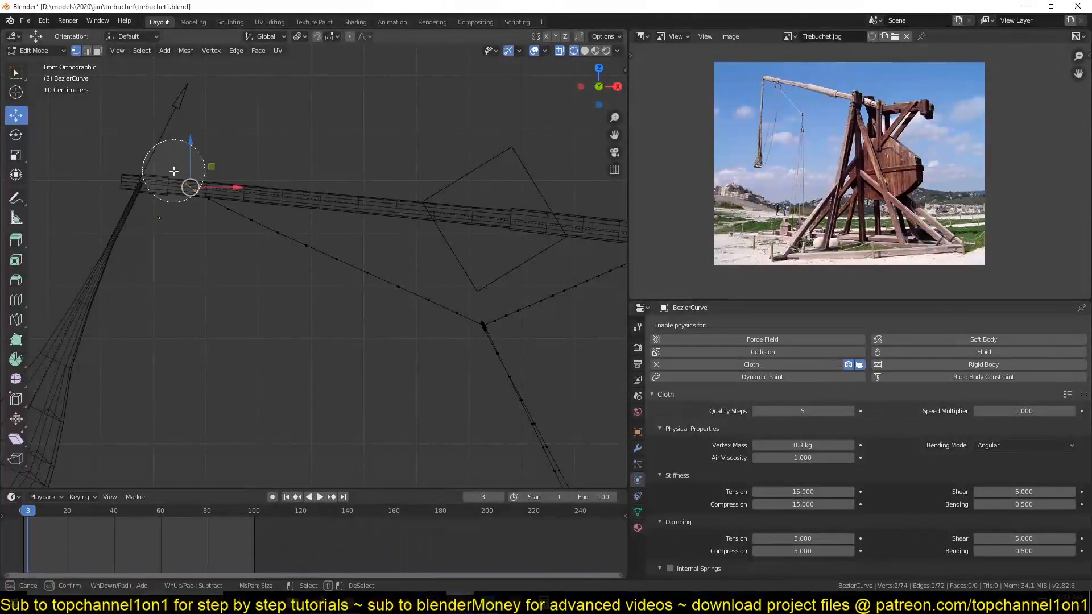
{"action": "right_click", "coordinate": [173, 171]}
{"action": "scroll", "coordinate": [387, 331], "scroll_direction": "down", "scroll_amount": 4}
{"action": "middle_click_drag", "start_coordinate": [387, 331], "coordinate": [408, 223], "text": "shift"}
{"action": "key", "text": "c"}
{"action": "left_click", "coordinate": [398, 178]}
{"action": "right_click", "coordinate": [401, 202]}
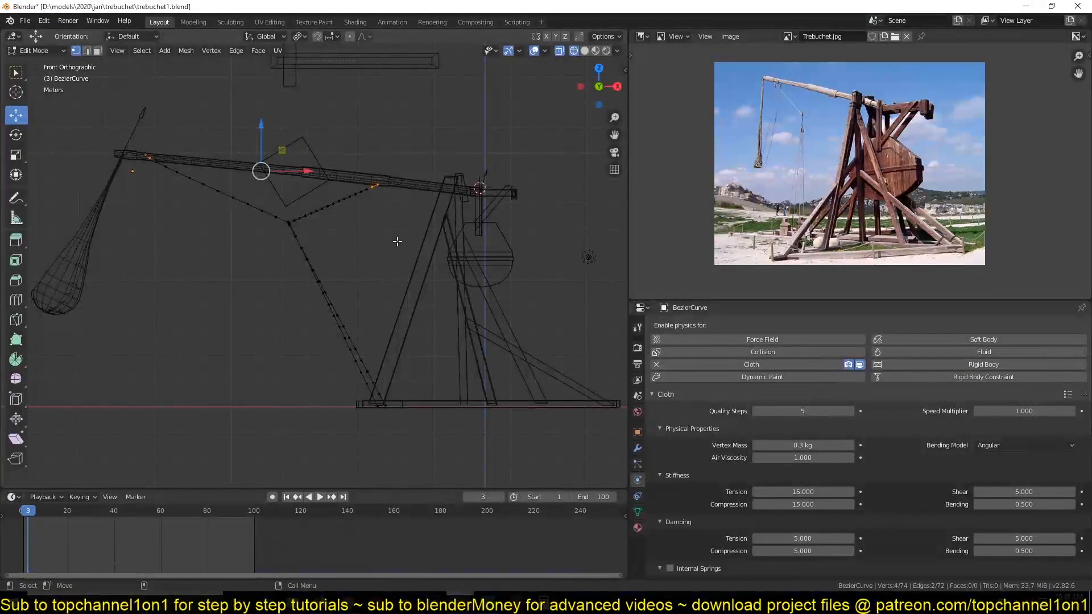
{"action": "key", "text": "ctrl+h"}
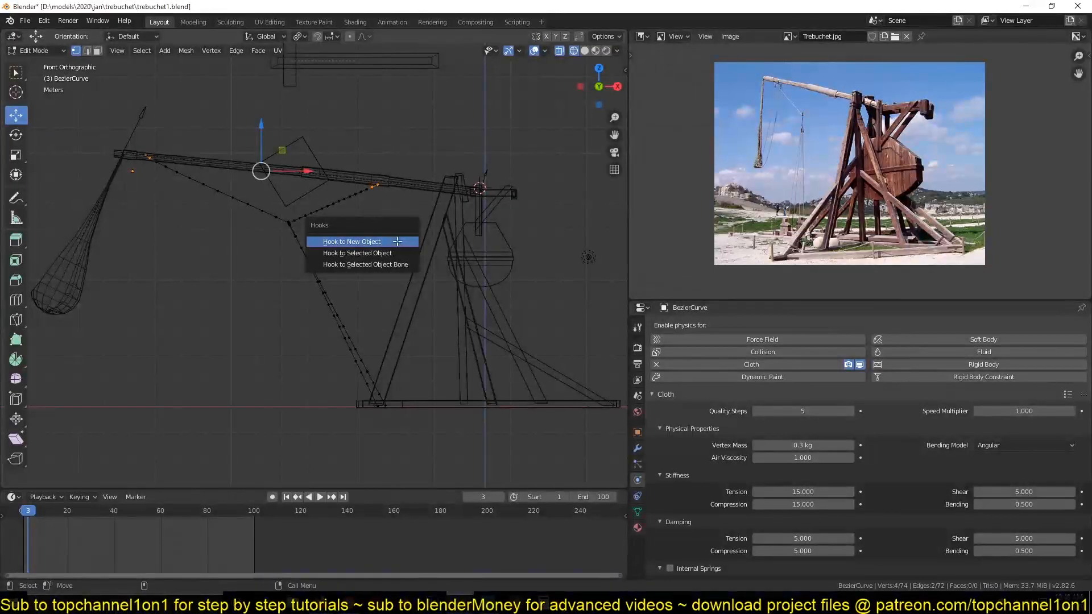
{"action": "left_click", "coordinate": [397, 241]}
{"action": "key", "text": "Tab"}
{"action": "key", "text": "space"}
{"action": "key", "text": "Escape"}
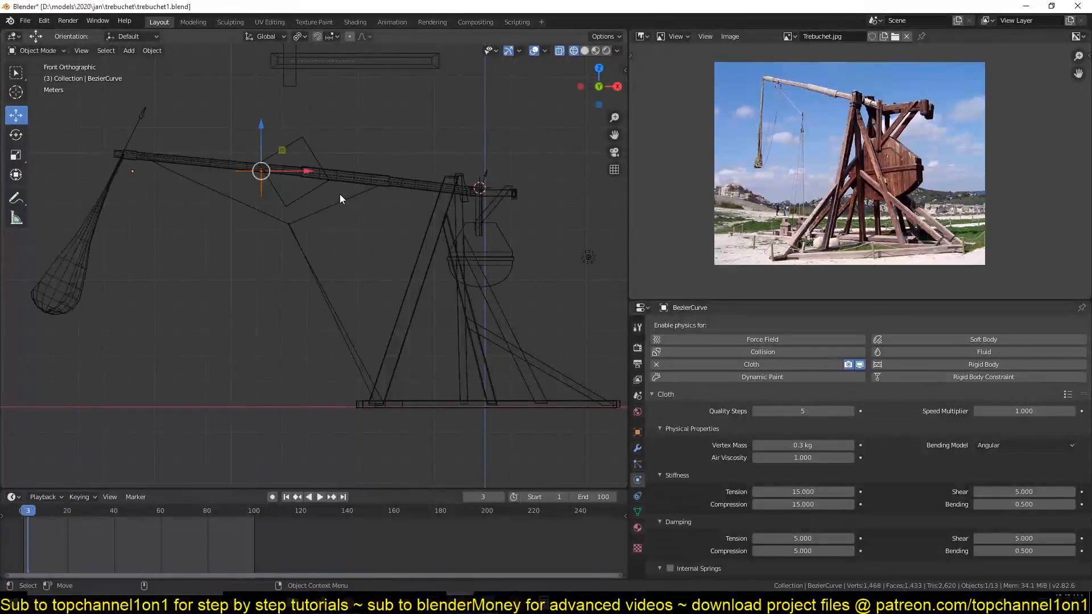
Add a vertex group to the rope mesh and assign the vertices of its two upper ends to it.
{"action": "left_click", "coordinate": [340, 201]}
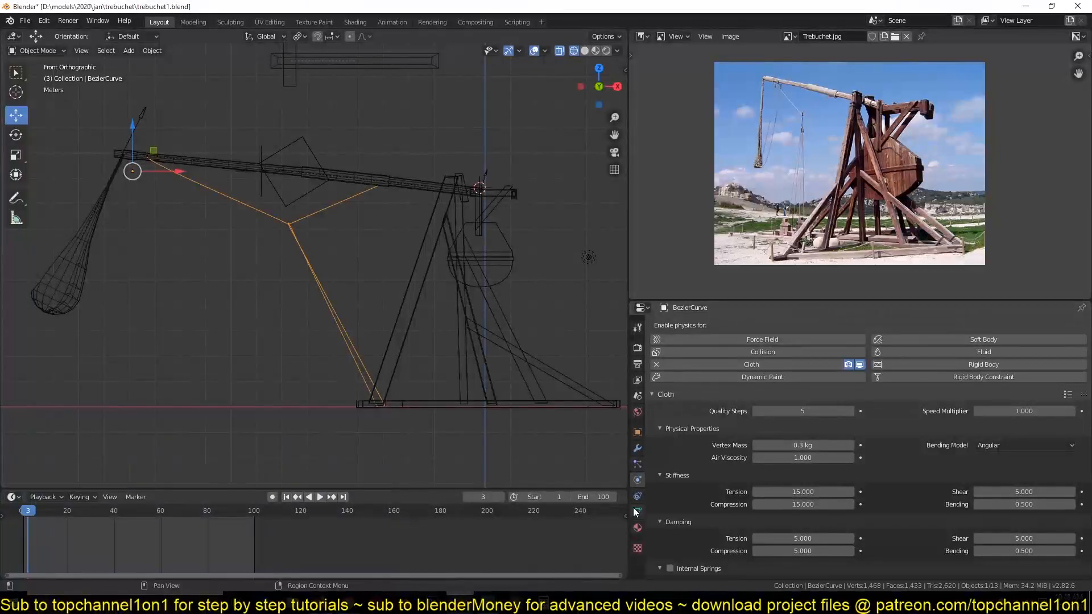
{"action": "left_click", "coordinate": [637, 511]}
{"action": "scroll", "coordinate": [653, 385], "scroll_direction": "up", "scroll_amount": 2}
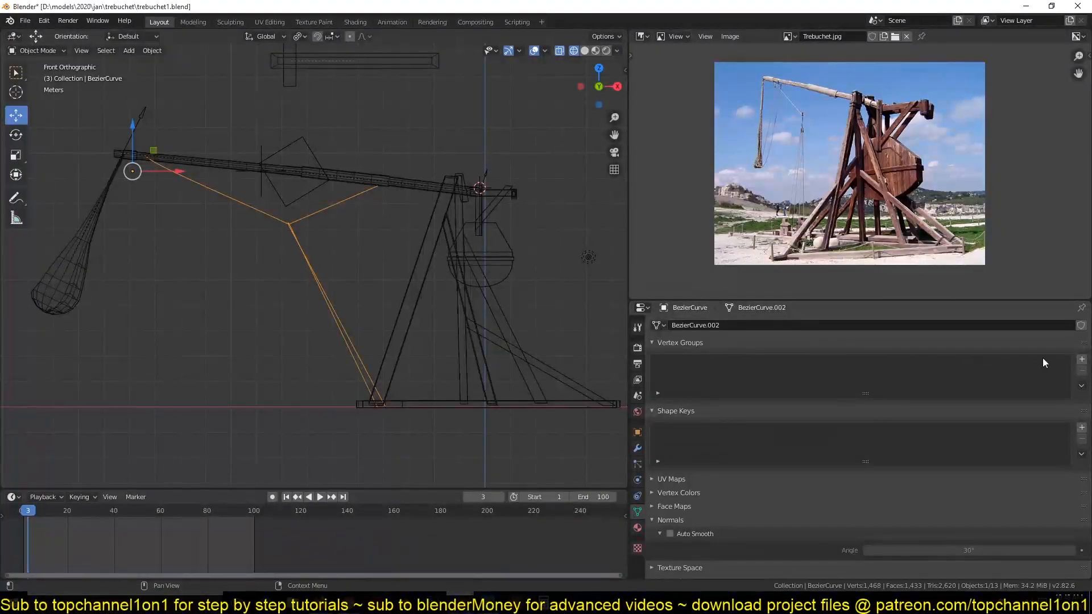
{"action": "left_click", "coordinate": [1082, 360]}
{"action": "key", "text": "Tab"}
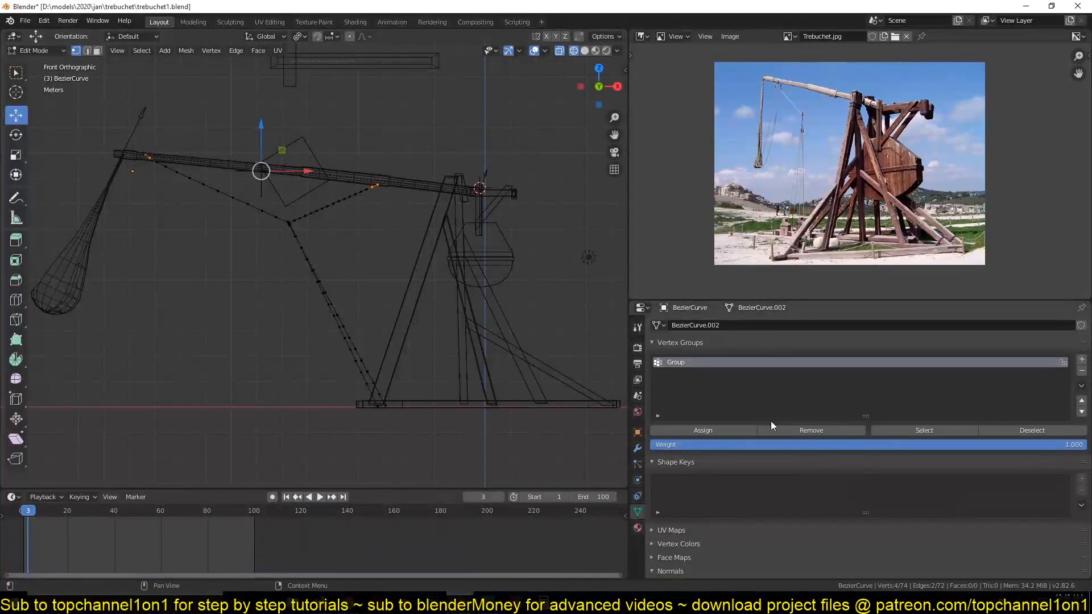
{"action": "left_click", "coordinate": [698, 429]}
{"action": "key", "text": "alt+a"}
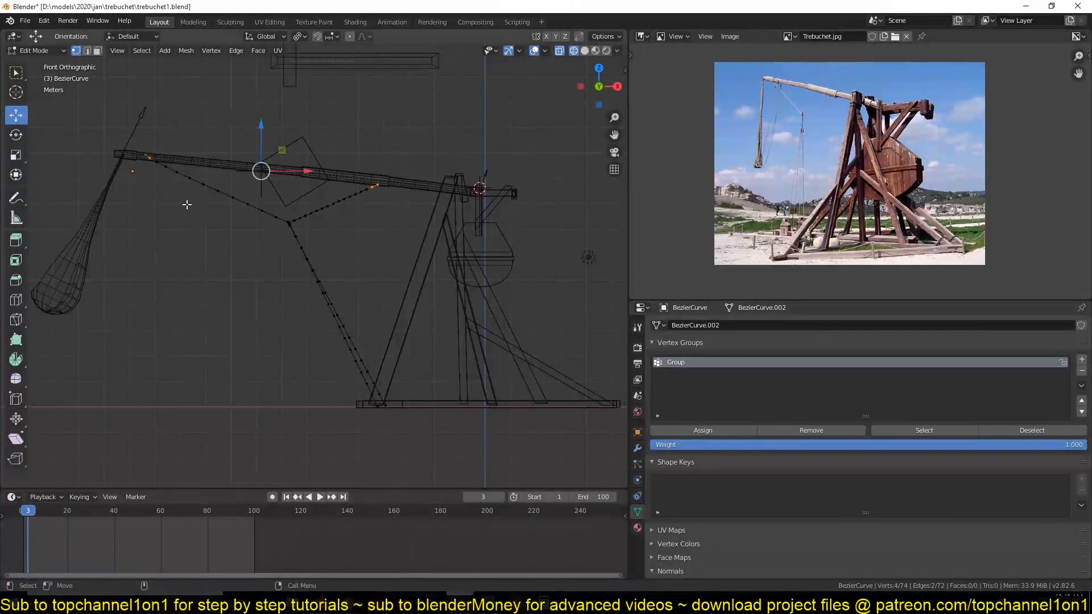
{"action": "key", "text": "Tab"}
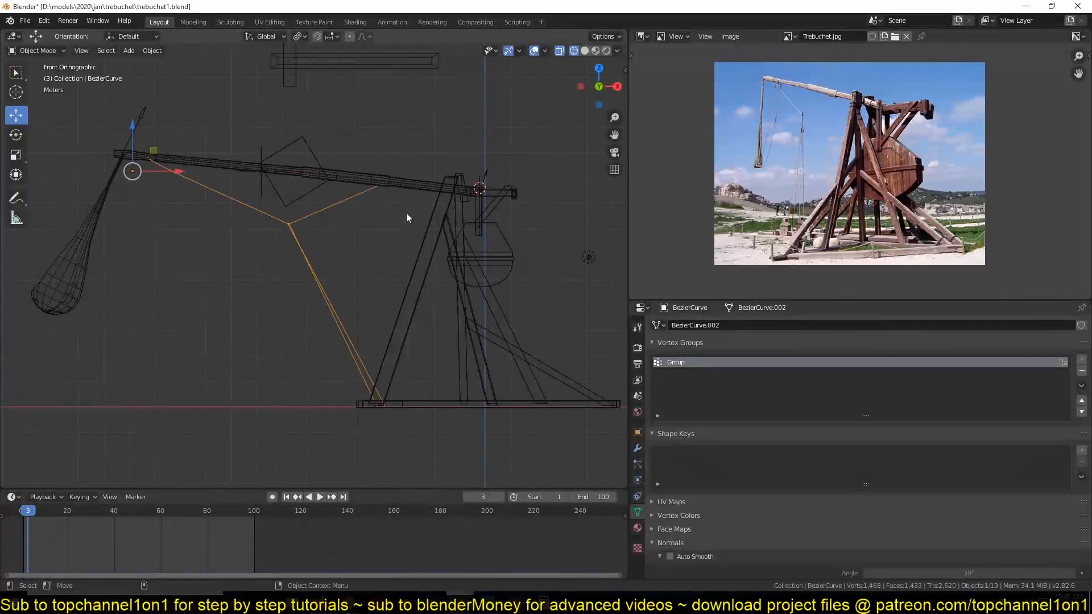
{"action": "key", "text": "space"}
{"action": "key", "text": "Escape"}
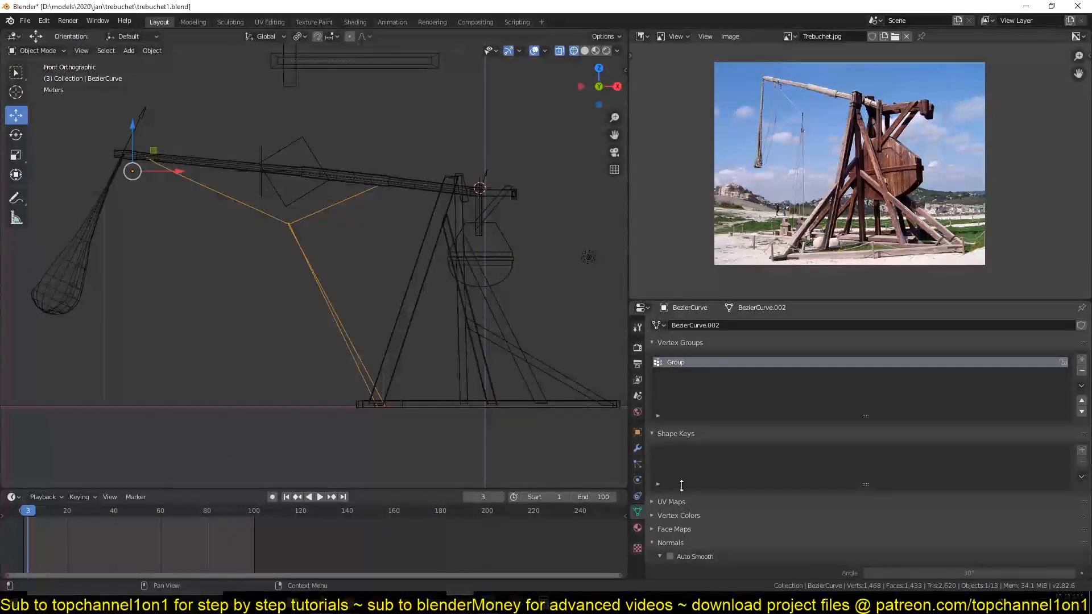
Set the rope cloth's pin group to Group in its shape settings and play the simulation to test it.
{"action": "left_click", "coordinate": [638, 479]}
{"action": "scroll", "coordinate": [731, 450], "scroll_direction": "down", "scroll_amount": 5}
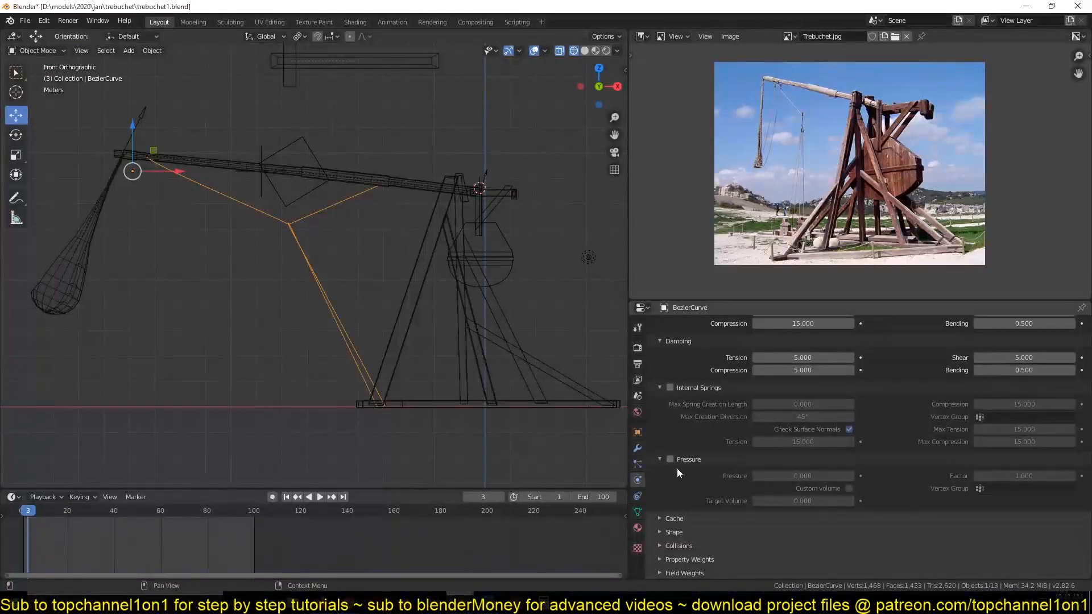
{"action": "left_click", "coordinate": [675, 532]}
{"action": "scroll", "coordinate": [740, 512], "scroll_direction": "down", "scroll_amount": 3}
{"action": "left_click", "coordinate": [802, 487]}
{"action": "left_click", "coordinate": [760, 371]}
{"action": "key", "text": "space"}
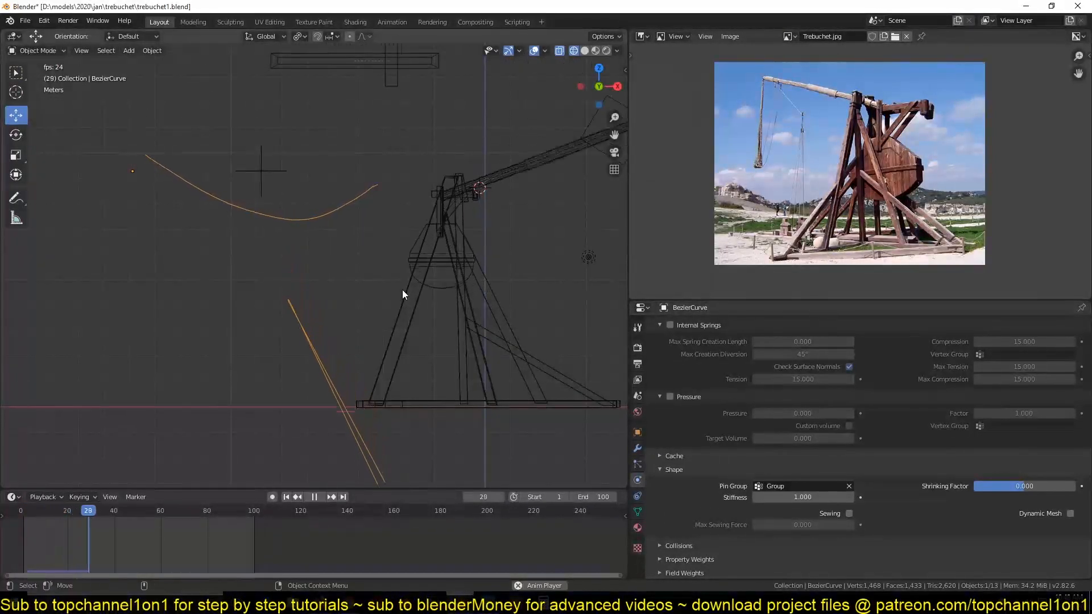
{"action": "key", "text": "Escape"}
Hook the vertices at the junction of the rope's branches to a new empty.
{"action": "scroll", "coordinate": [325, 249], "scroll_direction": "up", "scroll_amount": 4}
{"action": "middle_click_drag", "start_coordinate": [326, 249], "coordinate": [331, 289], "text": "shift"}
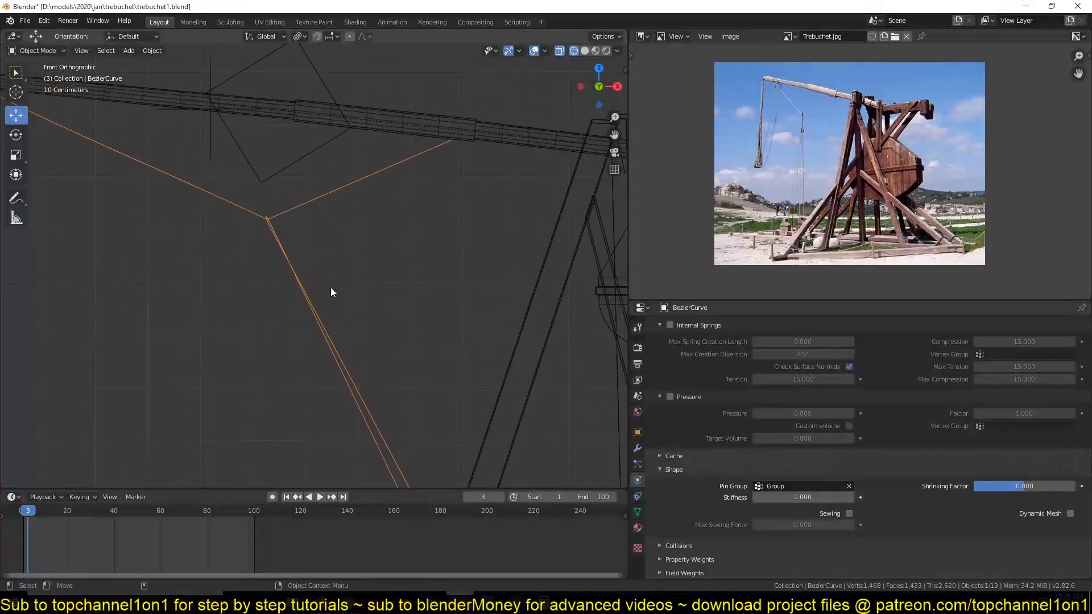
{"action": "scroll", "coordinate": [285, 259], "scroll_direction": "down", "scroll_amount": 2}
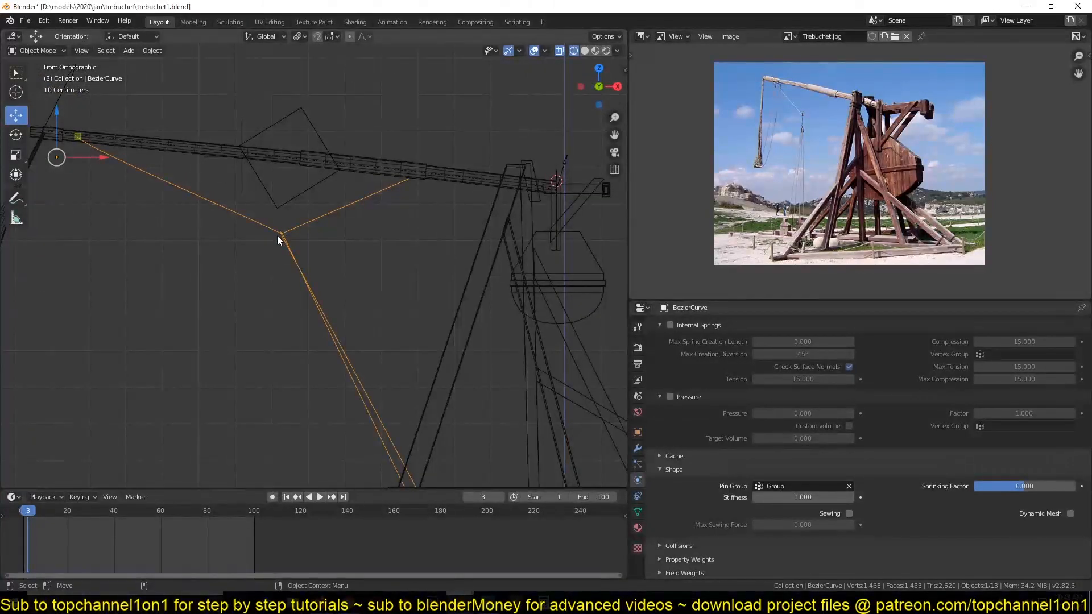
{"action": "key", "text": "Tab"}
{"action": "scroll", "coordinate": [281, 235], "scroll_direction": "up", "scroll_amount": 3}
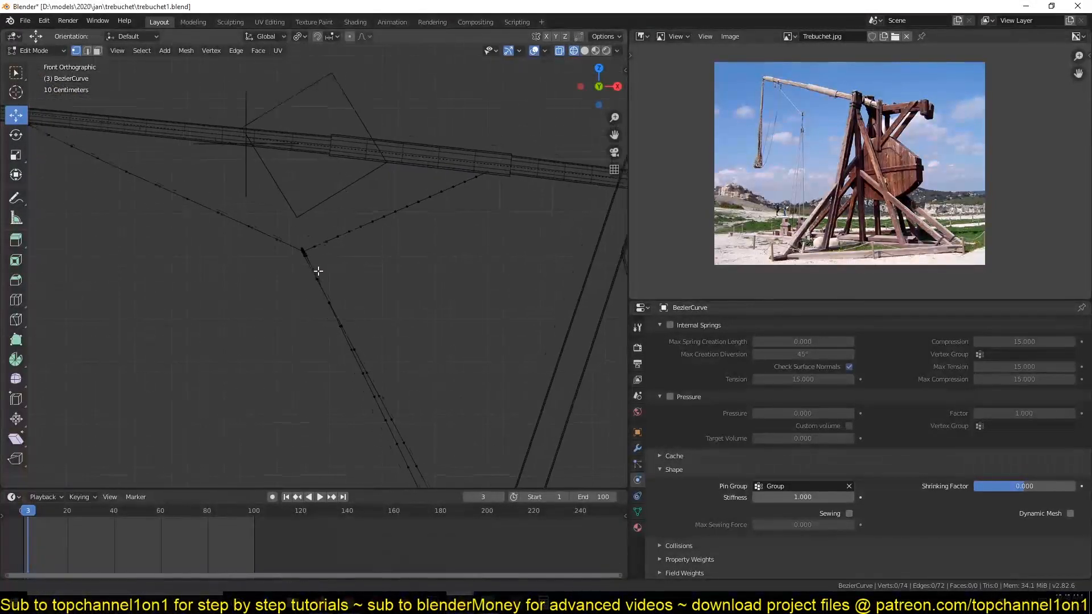
{"action": "key", "text": "c"}
{"action": "scroll", "coordinate": [310, 256], "scroll_direction": "up", "scroll_amount": 4}
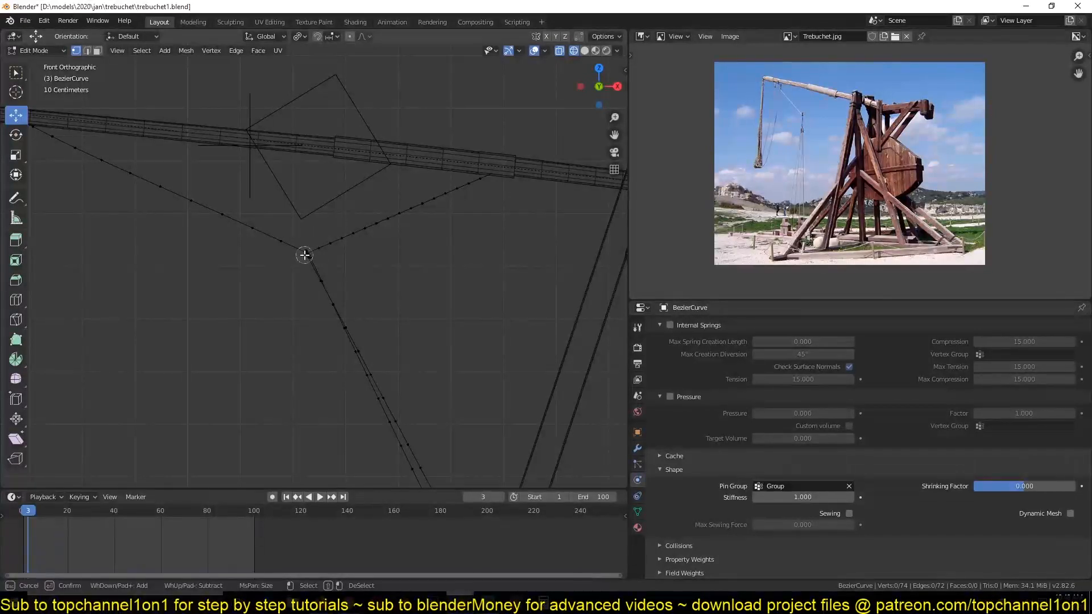
{"action": "right_click", "coordinate": [305, 254]}
{"action": "scroll", "coordinate": [319, 271], "scroll_direction": "down", "scroll_amount": 2}
{"action": "scroll", "coordinate": [319, 271], "scroll_direction": "up", "scroll_amount": 3}
{"action": "key", "text": "ctrl+h"}
{"action": "left_click", "coordinate": [322, 272]}
{"action": "key", "text": "Tab"}
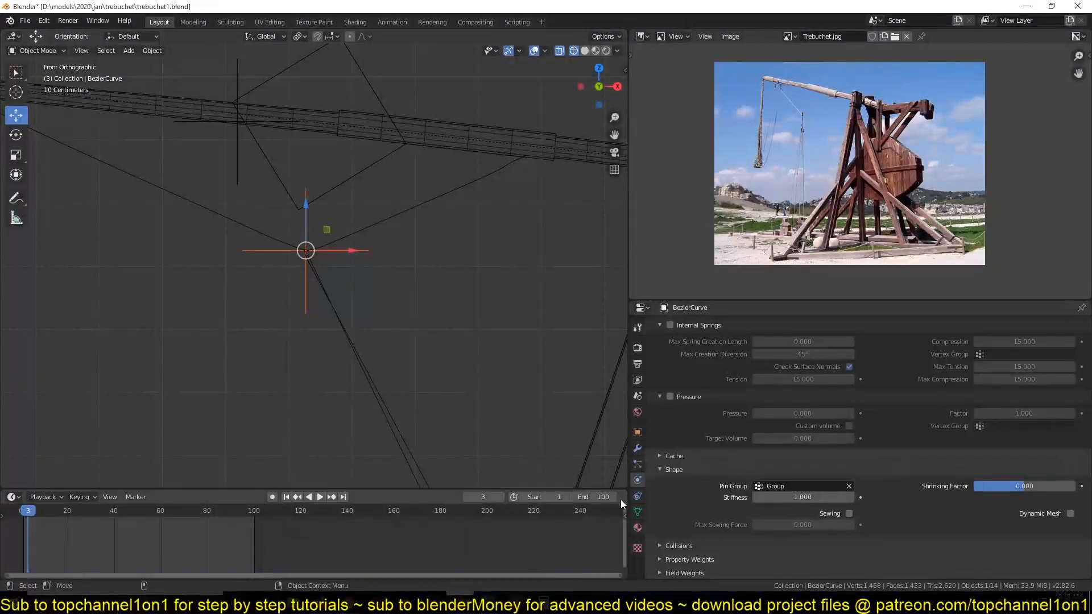
Assign the rope's junction vertices to the existing pinned vertex group and briefly play the simulation.
{"action": "left_click", "coordinate": [637, 512]}
{"action": "left_click", "coordinate": [319, 265]}
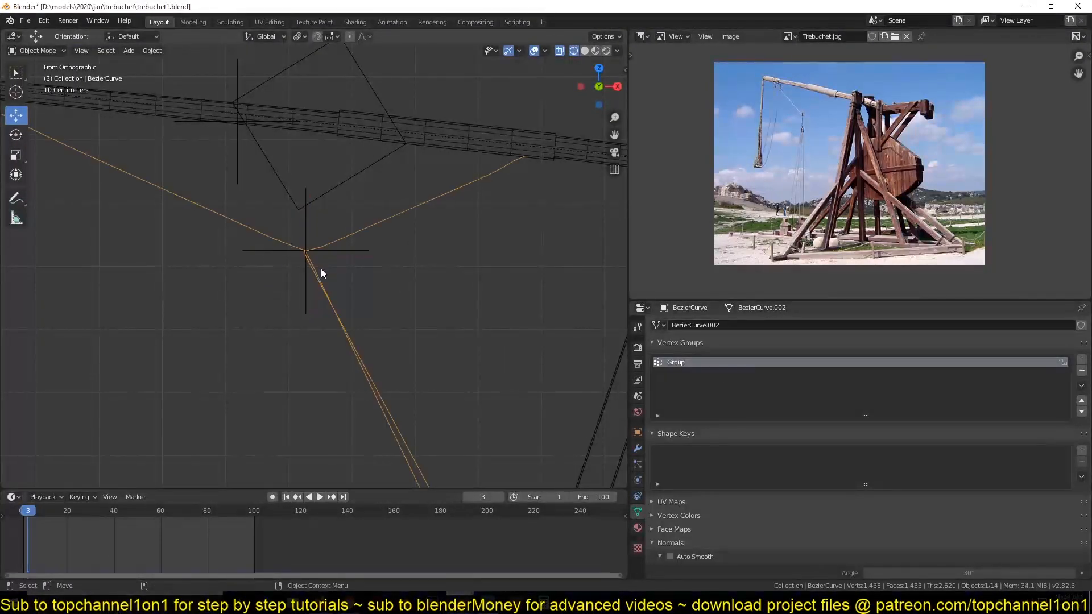
{"action": "key", "text": "Tab"}
{"action": "left_click", "coordinate": [717, 431]}
{"action": "key", "text": "Tab"}
{"action": "scroll", "coordinate": [371, 289], "scroll_direction": "down", "scroll_amount": 5}
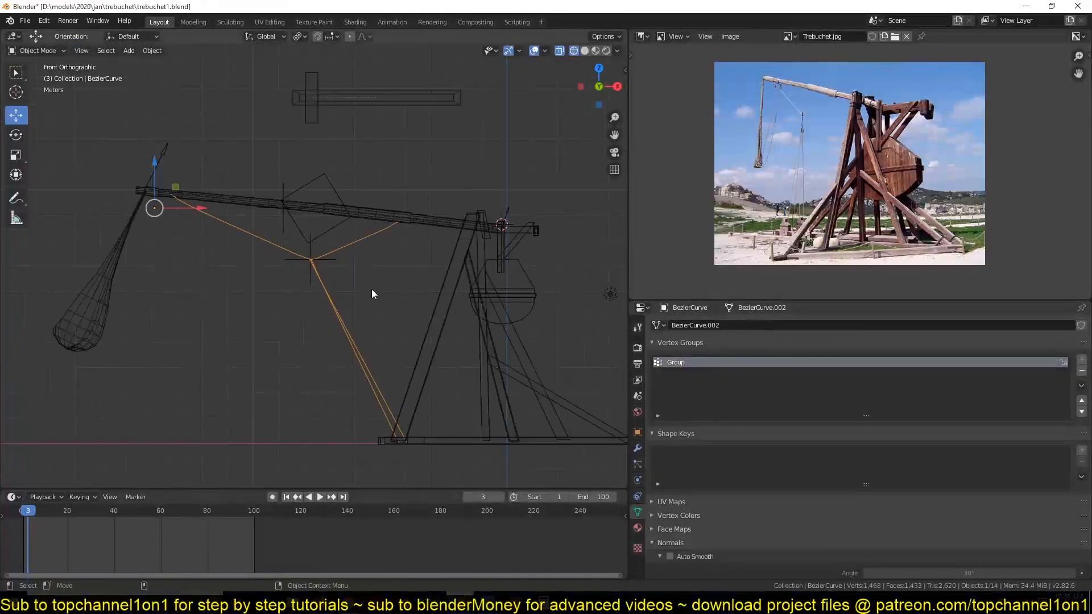
{"action": "key", "text": "space"}
{"action": "key", "text": "Escape"}
Assign the vertices at the rope's lower ends on the base to the pinned vertex group and play the simulation.
{"action": "middle_click_drag", "start_coordinate": [371, 289], "coordinate": [364, 241], "text": "shift"}
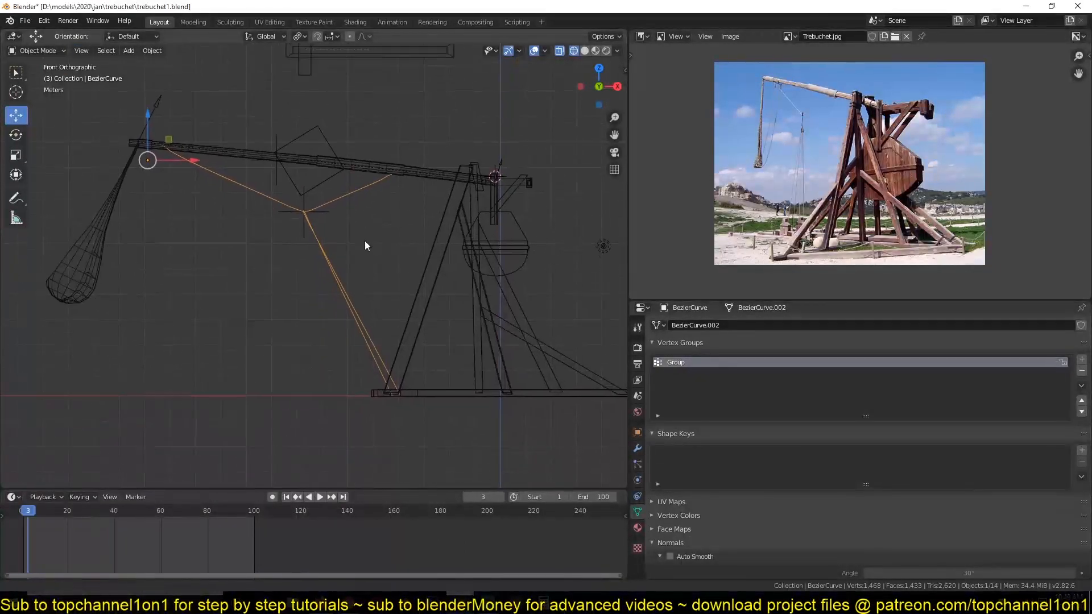
{"action": "key", "text": "Tab"}
{"action": "key", "text": "c"}
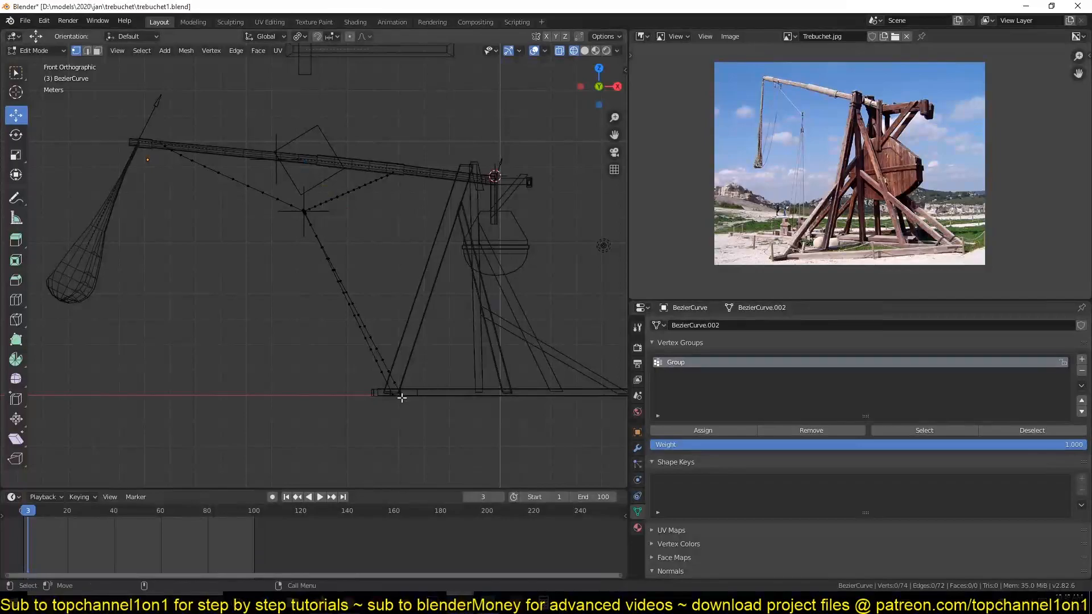
{"action": "right_click", "coordinate": [390, 389]}
{"action": "left_click", "coordinate": [703, 431]}
{"action": "key", "text": "Tab"}
{"action": "key", "text": "space"}
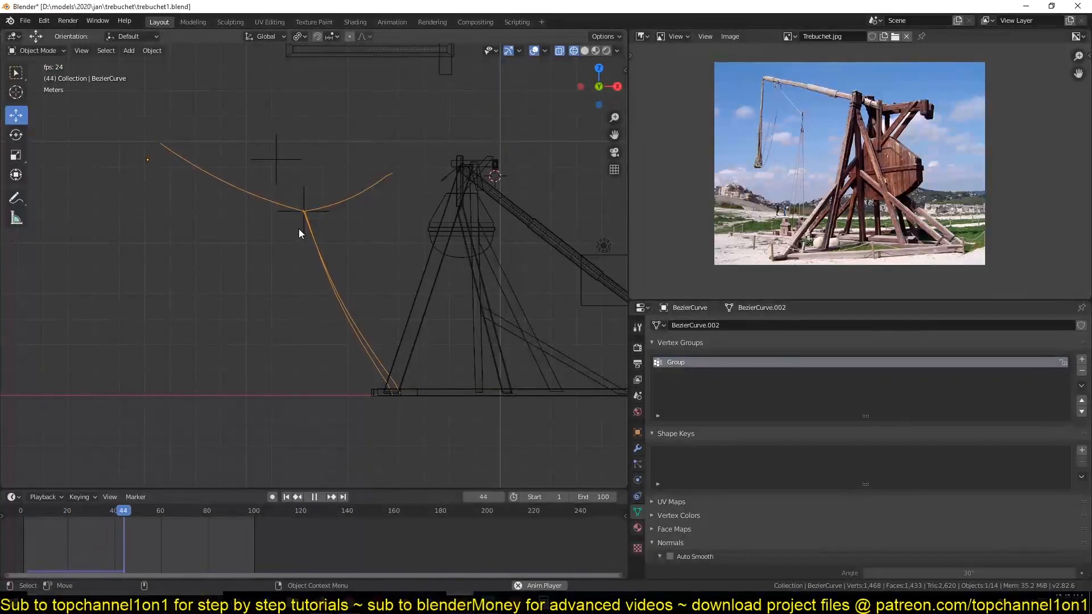
{"action": "key", "text": "Escape"}
Parent the upper hook empty on the rope to the trebuchet's arm as Object and play the simulation to test it.
{"action": "left_click", "coordinate": [271, 166]}
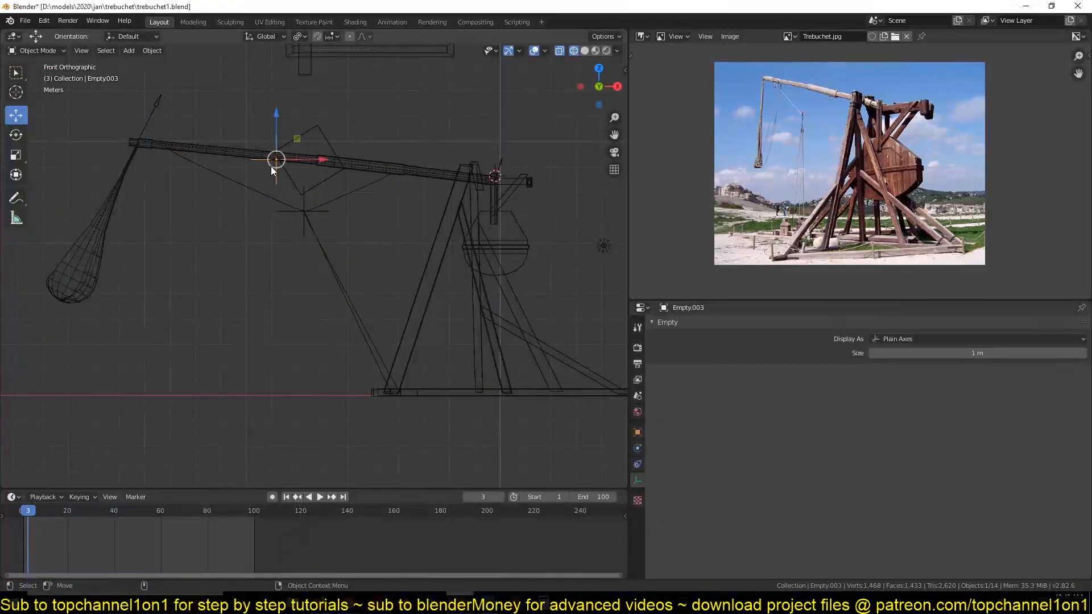
{"action": "left_click", "coordinate": [422, 171]}
{"action": "key", "text": "ctrl+p"}
{"action": "left_click", "coordinate": [422, 171]}
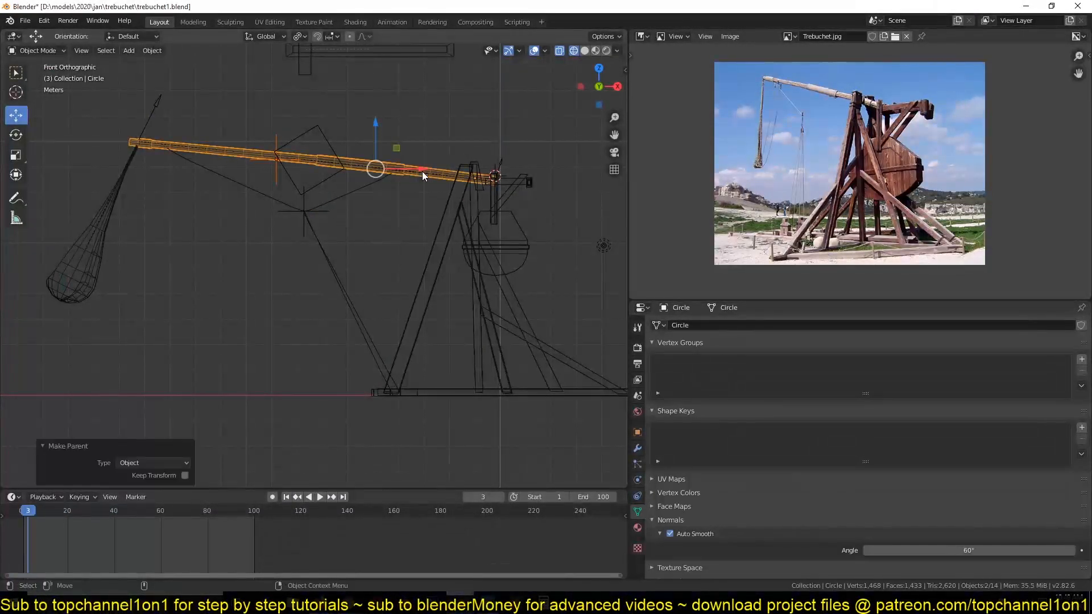
{"action": "key", "text": "space"}
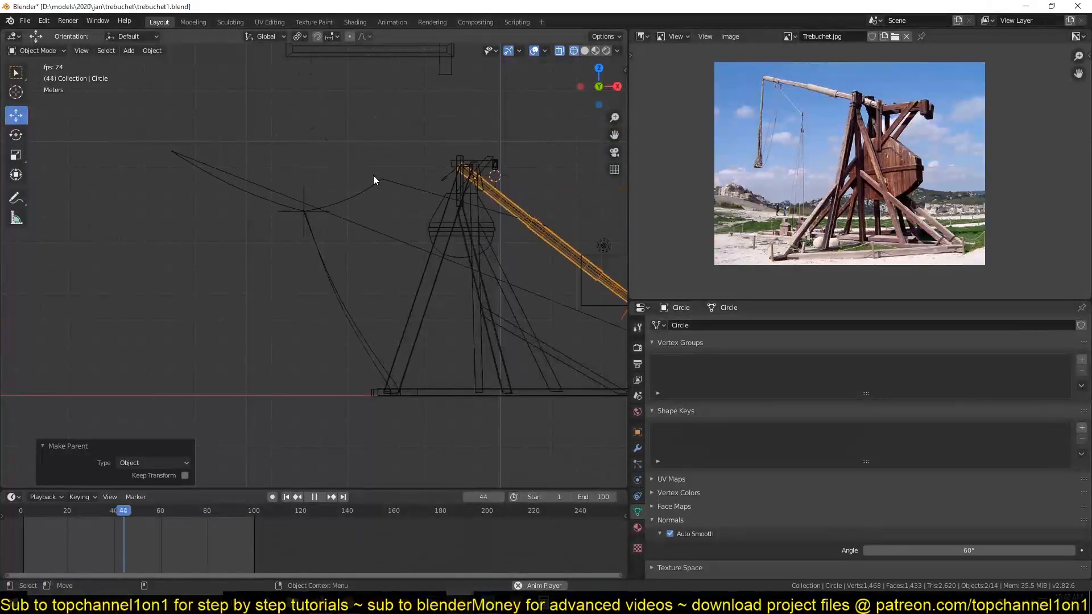
{"action": "key", "text": "Escape"}
{"action": "key", "text": "space"}
{"action": "key", "text": "Escape"}
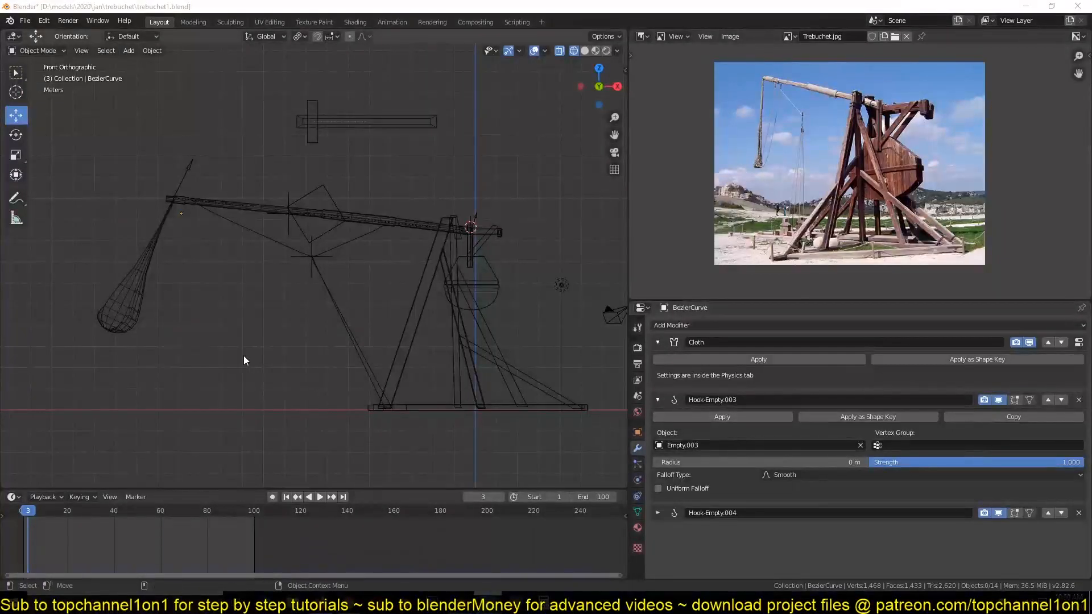
Replay the simulation from the start to examine how the rope's upper branches follow the swinging arm.
{"action": "key", "text": "space"}
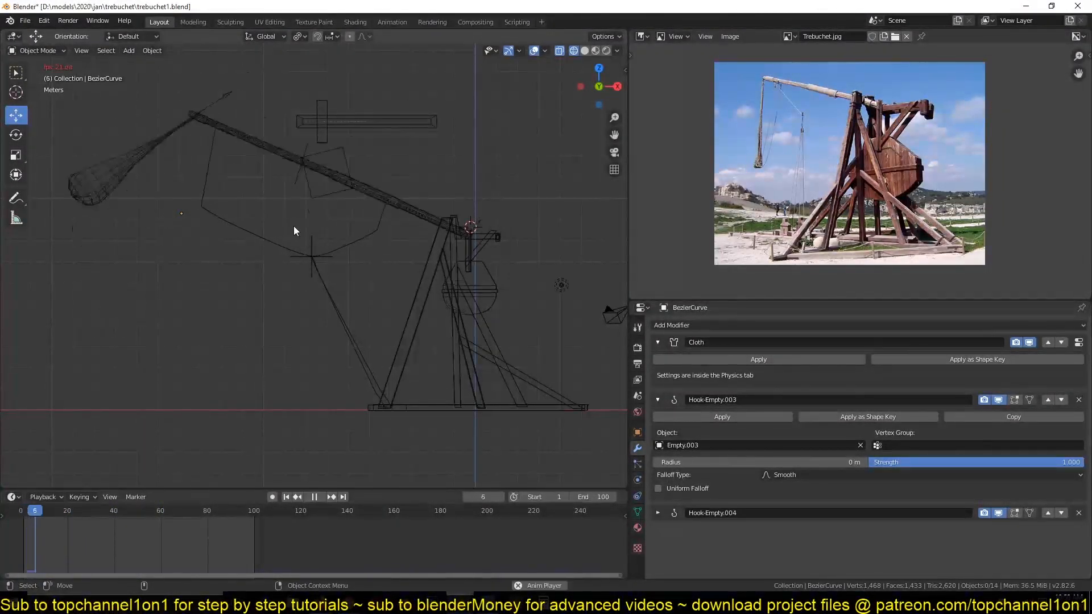
{"action": "key", "text": "space"}
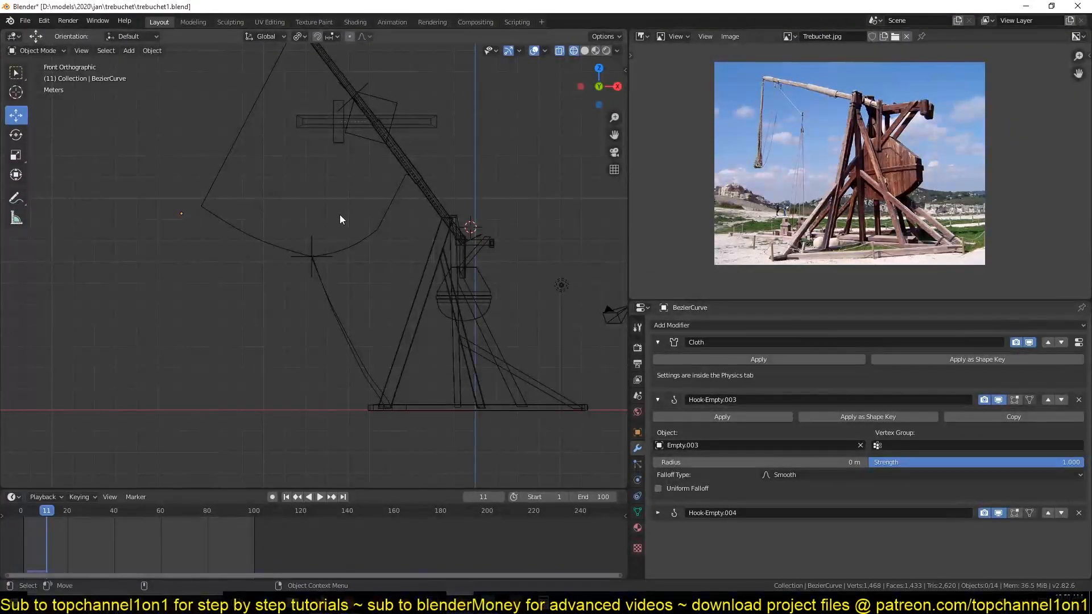
{"action": "left_click", "coordinate": [22, 526]}
{"action": "key", "text": "space"}
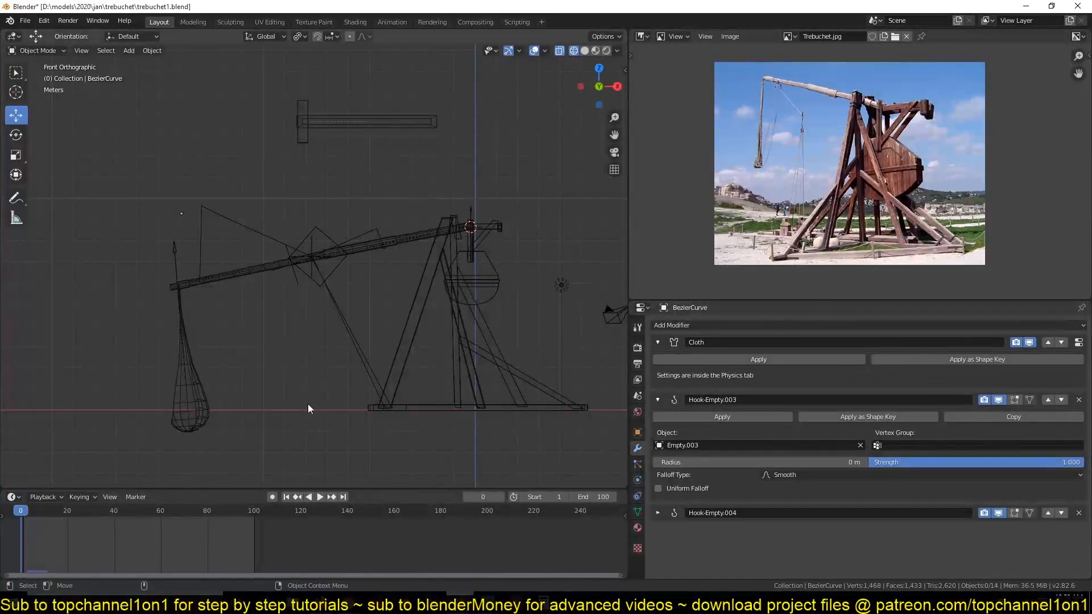
{"action": "left_click", "coordinate": [292, 511]}
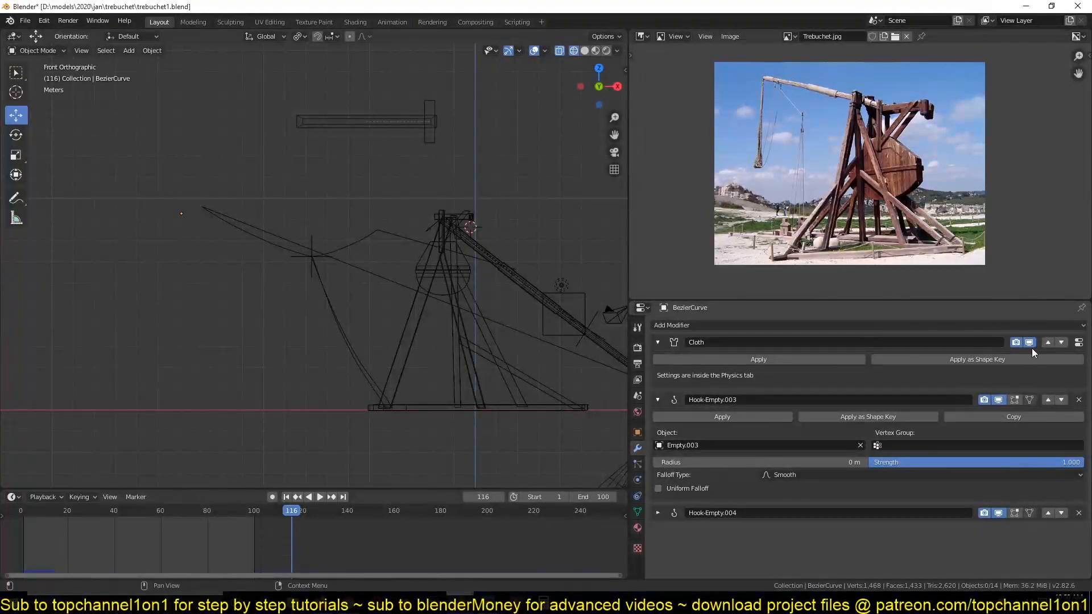
Move the rope's Cloth modifier below the Hook-Empty.003 and Hook-Empty.004 modifiers and briefly play the simulation.
{"action": "left_click", "coordinate": [1061, 342]}
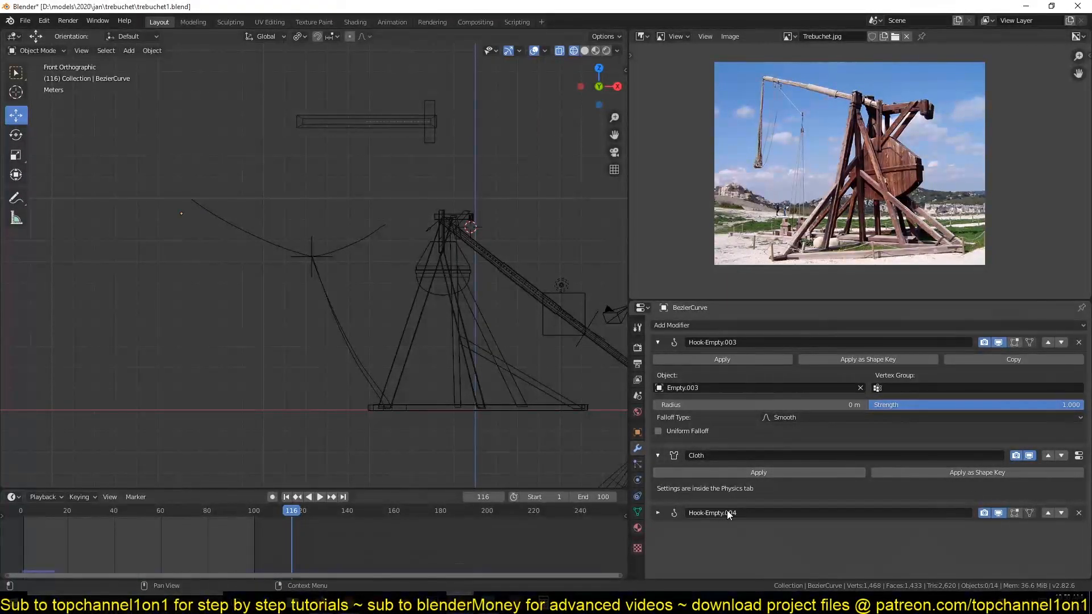
{"action": "left_click", "coordinate": [1061, 456]}
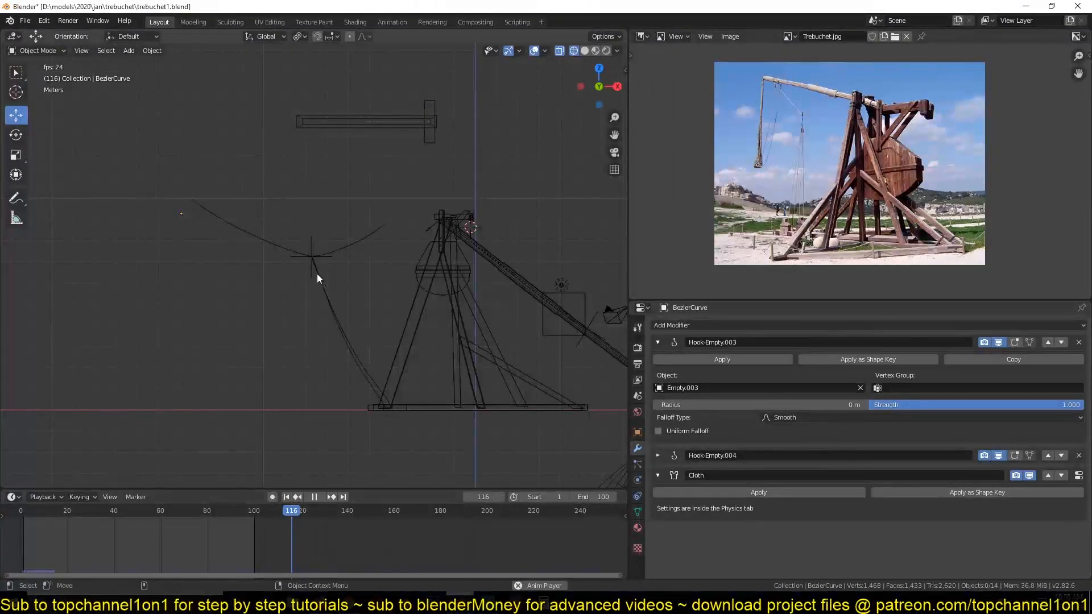
{"action": "key", "text": "space"}
{"action": "key", "text": "Escape"}
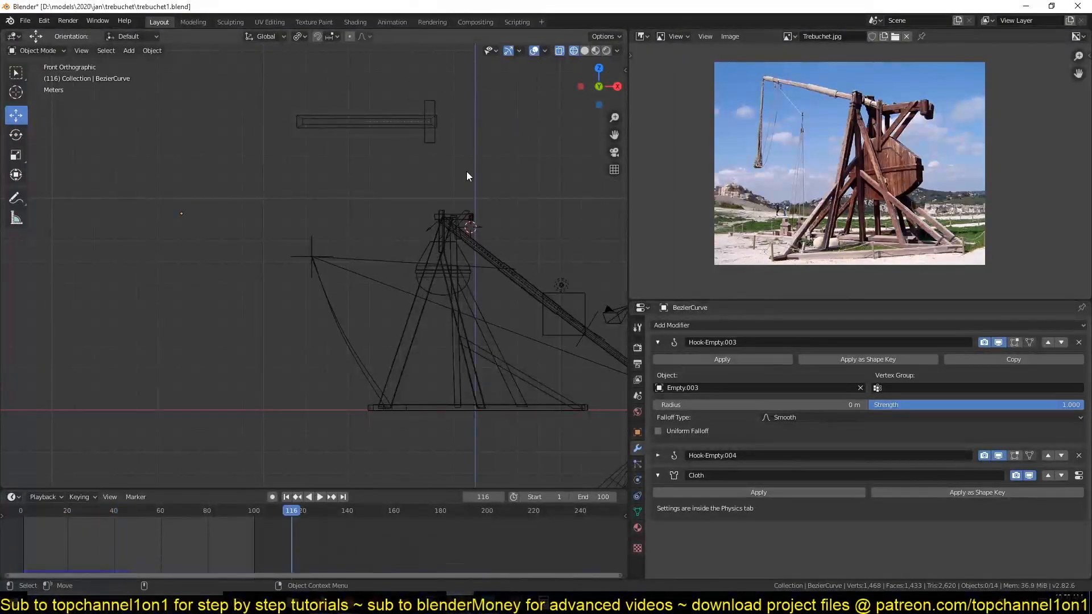
Play the simulation repeatedly from frame 0 to check the rope's attachment to the arm with the new modifier order.
{"action": "left_click", "coordinate": [12, 556]}
{"action": "key", "text": "space"}
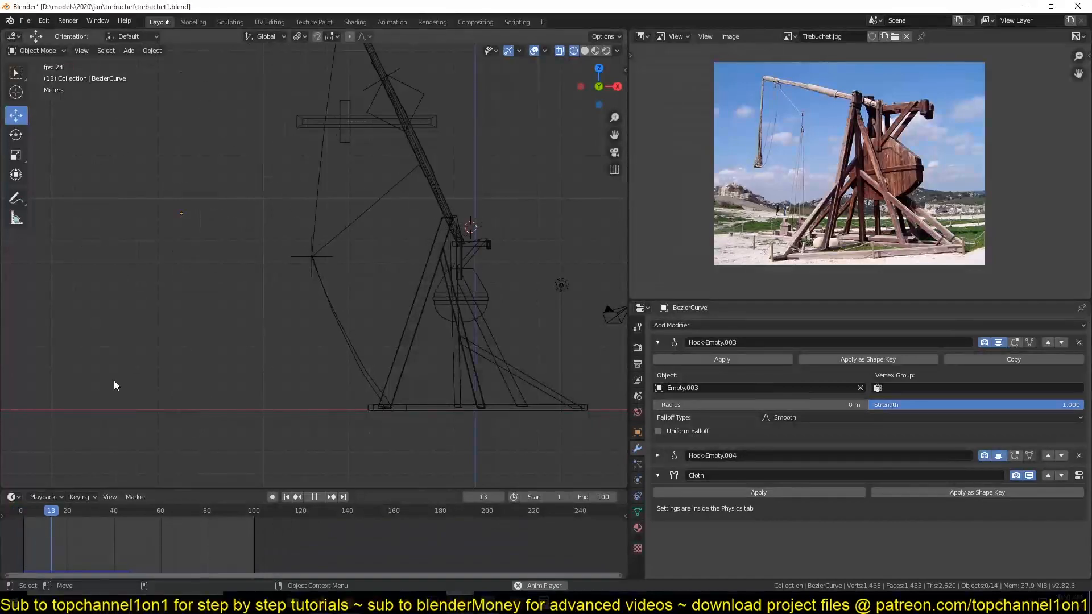
{"action": "key", "text": "Escape"}
{"action": "key", "text": "space"}
{"action": "key", "text": "Escape"}
{"action": "key", "text": "space"}
{"action": "key", "text": "Escape"}
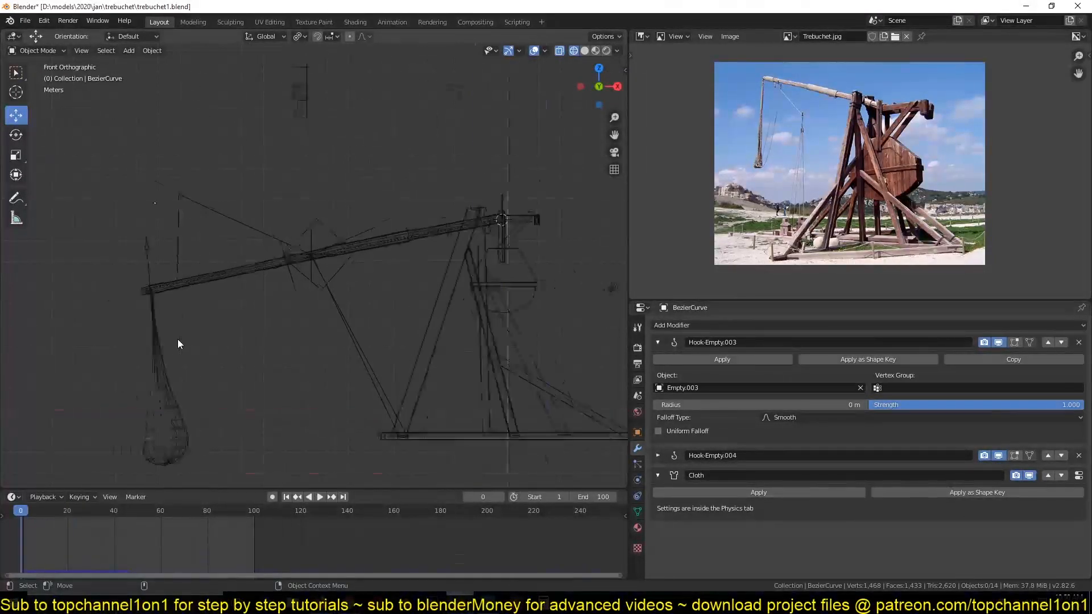
{"action": "key", "text": "space"}
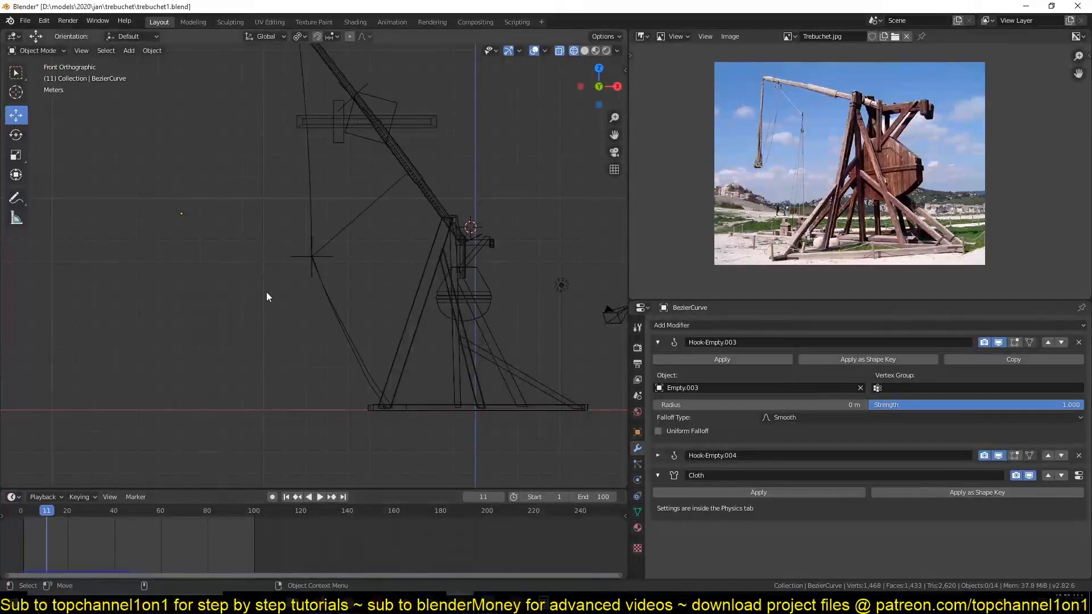
Delete the hook empty at the junction of the rope's branches and run through the animation.
{"action": "left_click", "coordinate": [318, 255]}
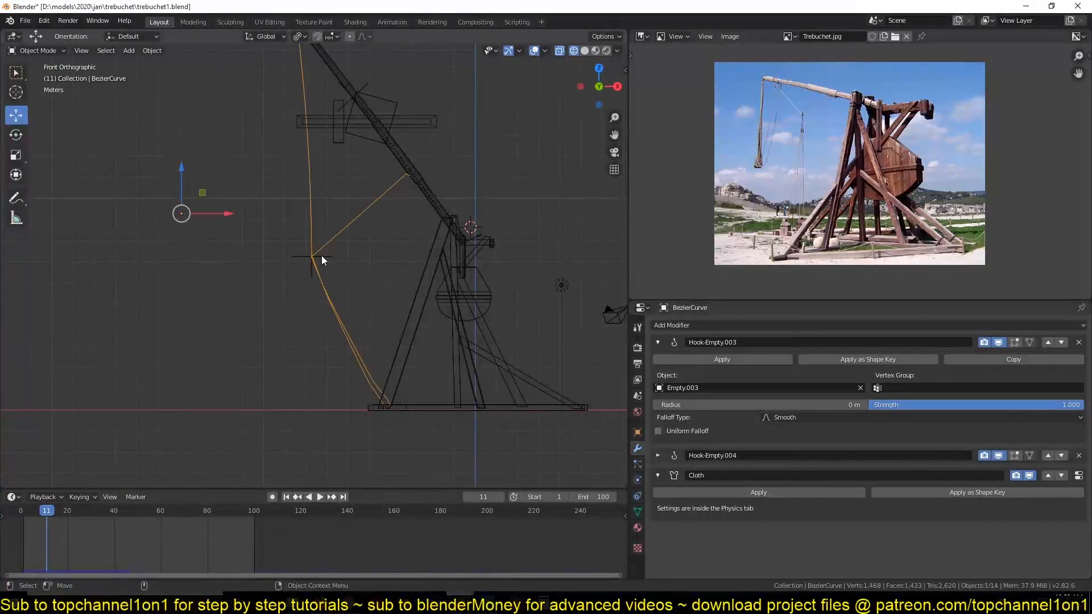
{"action": "left_click", "coordinate": [321, 255]}
{"action": "right_click_drag", "start_coordinate": [43, 546], "coordinate": [28, 544]}
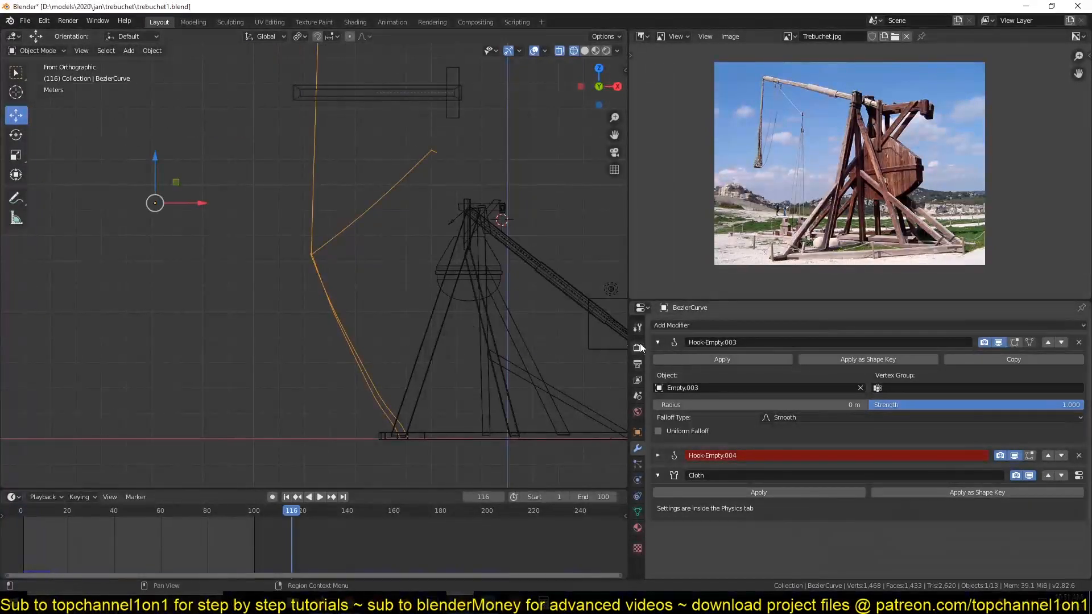
Collapse the rope's existing modifiers and add a Skin modifier after the Cloth modifier.
{"action": "left_click", "coordinate": [657, 342]}
{"action": "left_click", "coordinate": [658, 361]}
{"action": "left_click", "coordinate": [657, 362]}
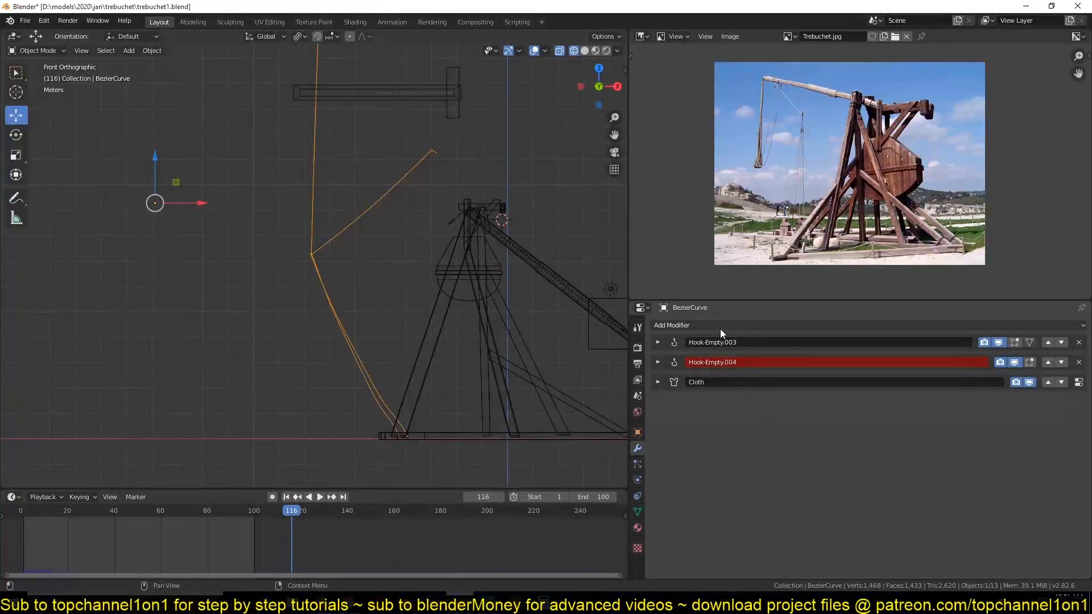
{"action": "left_click", "coordinate": [720, 326]}
{"action": "left_click", "coordinate": [785, 487]}
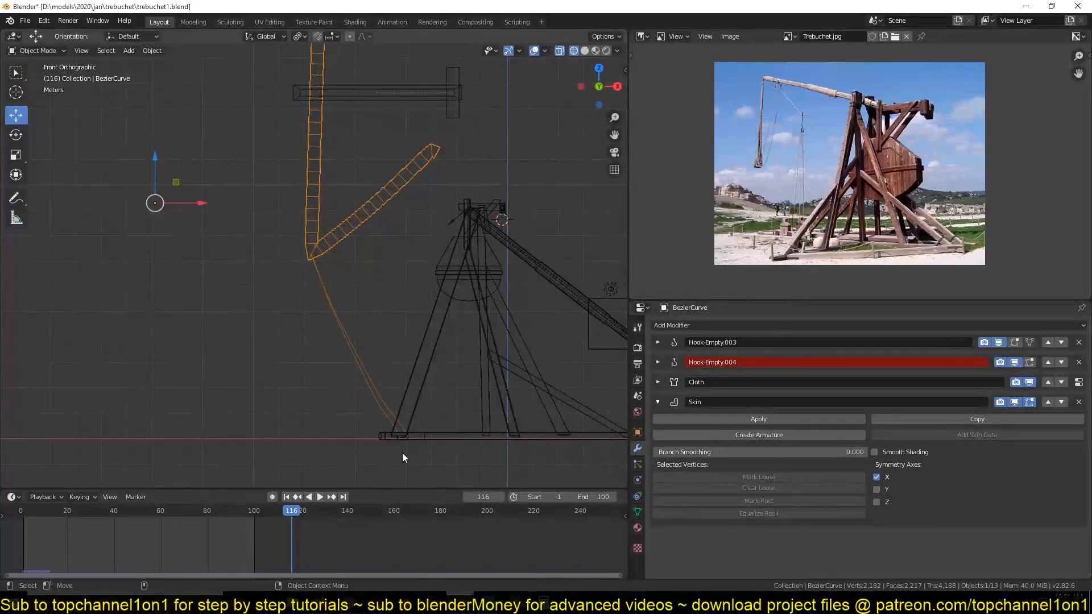
Mark the rope's base-end vertices as skin roots, shrink the skin radius of all vertices, and switch to solid shading.
{"action": "key", "text": "Tab"}
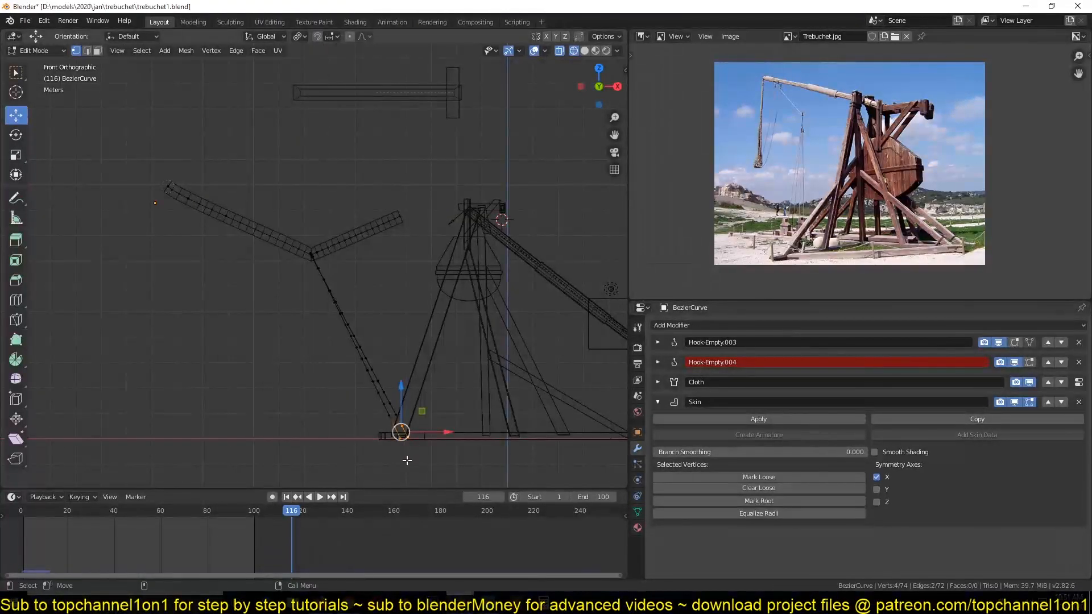
{"action": "left_click", "coordinate": [758, 500]}
{"action": "key", "text": "a"}
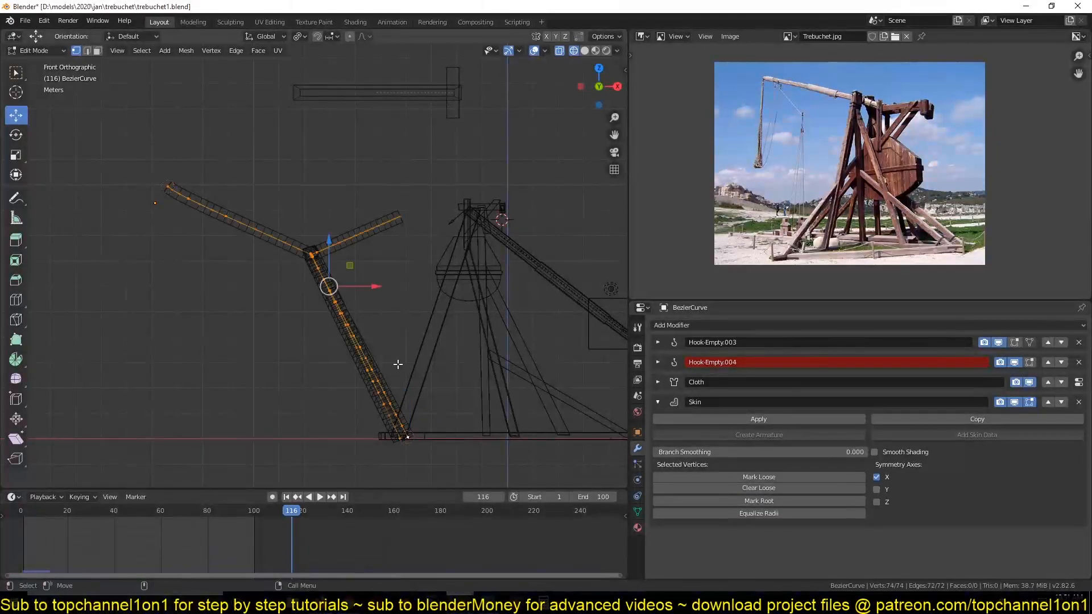
{"action": "key", "text": "ctrl+a"}
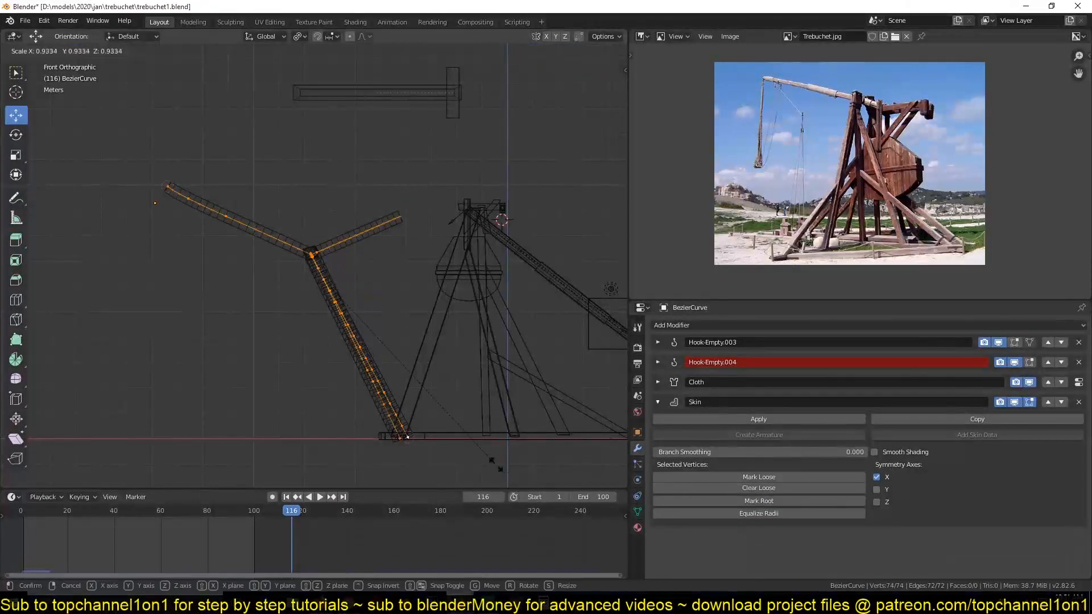
{"action": "left_click", "coordinate": [364, 333]}
{"action": "key", "text": "Tab"}
{"action": "key", "text": "shift+z"}
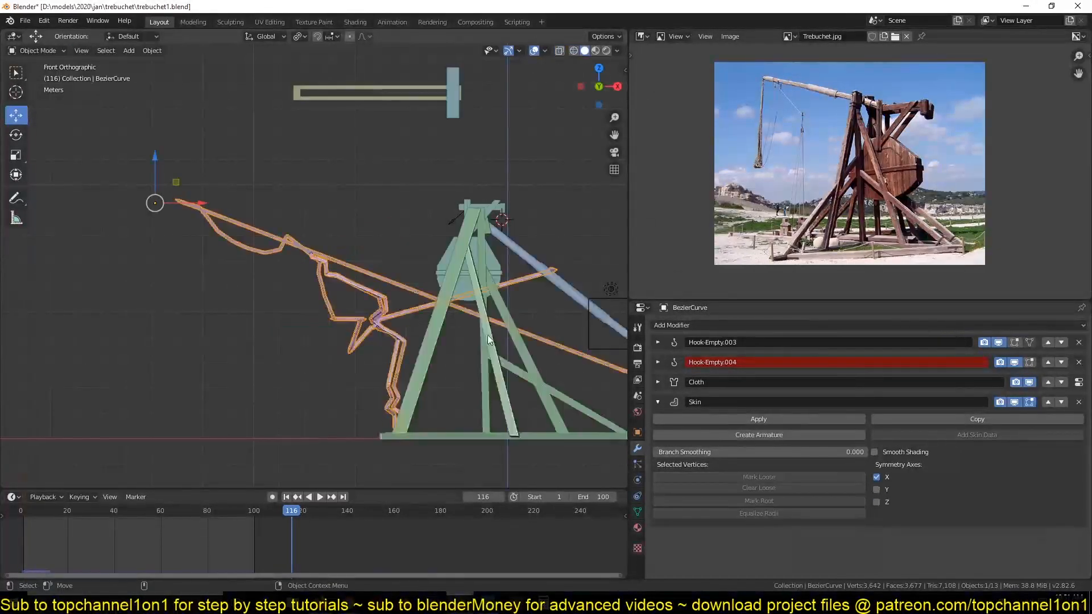
Play the simulation from the start to check how the skinned rope moves with the arm.
{"action": "left_click", "coordinate": [320, 497]}
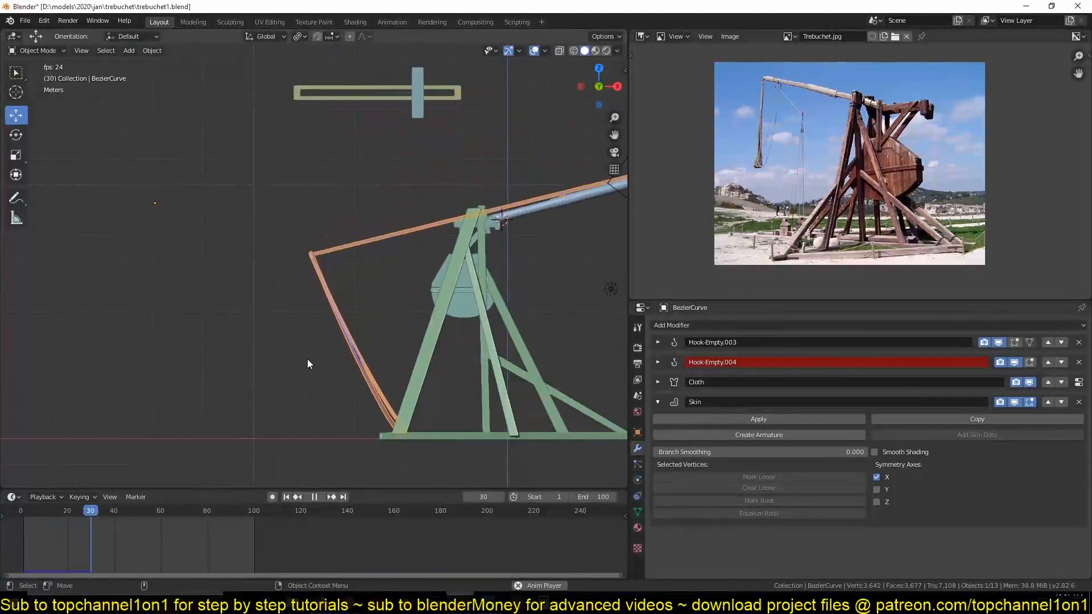
{"action": "key", "text": "Escape"}
{"action": "key", "text": "space"}
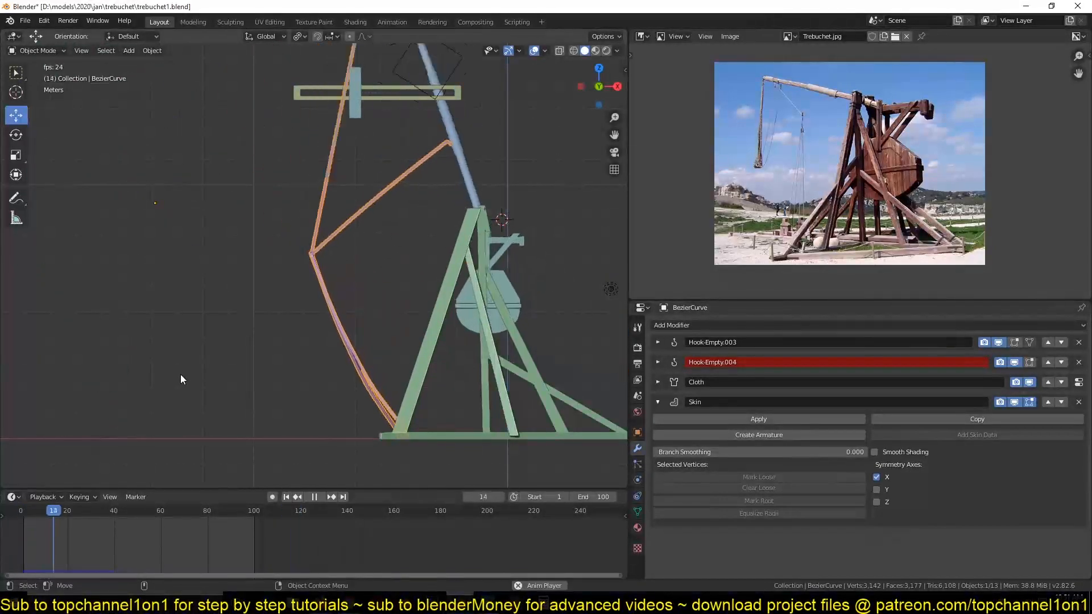
{"action": "key", "text": "Escape"}
{"action": "key", "text": "space"}
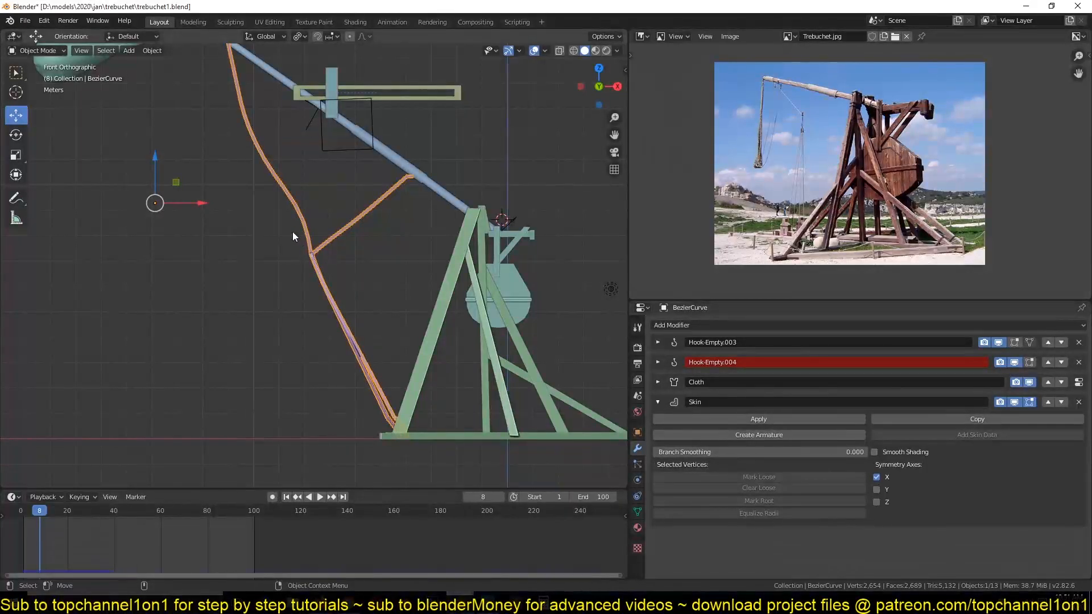
Remove the vertices at the junction of the rope's branches from the pinned vertex group.
{"action": "scroll", "coordinate": [317, 263], "scroll_direction": "up", "scroll_amount": 3}
{"action": "key", "text": "Tab"}
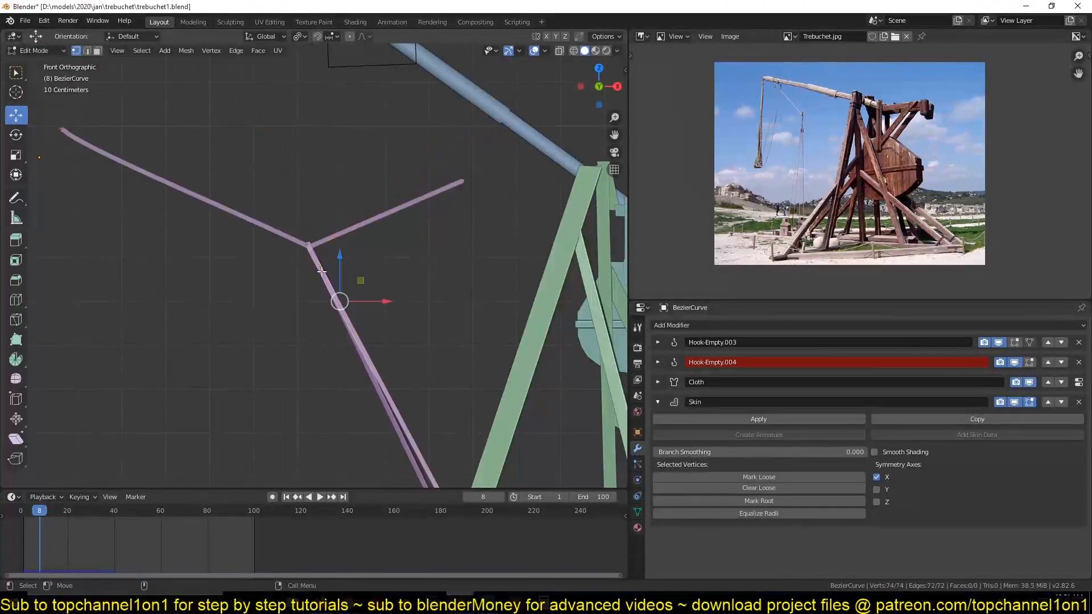
{"action": "key", "text": "shift+z"}
{"action": "scroll", "coordinate": [259, 258], "scroll_direction": "up", "scroll_amount": 4}
{"action": "key", "text": "alt+a"}
{"action": "key", "text": "c"}
{"action": "left_click", "coordinate": [291, 178]}
{"action": "key", "text": "Escape"}
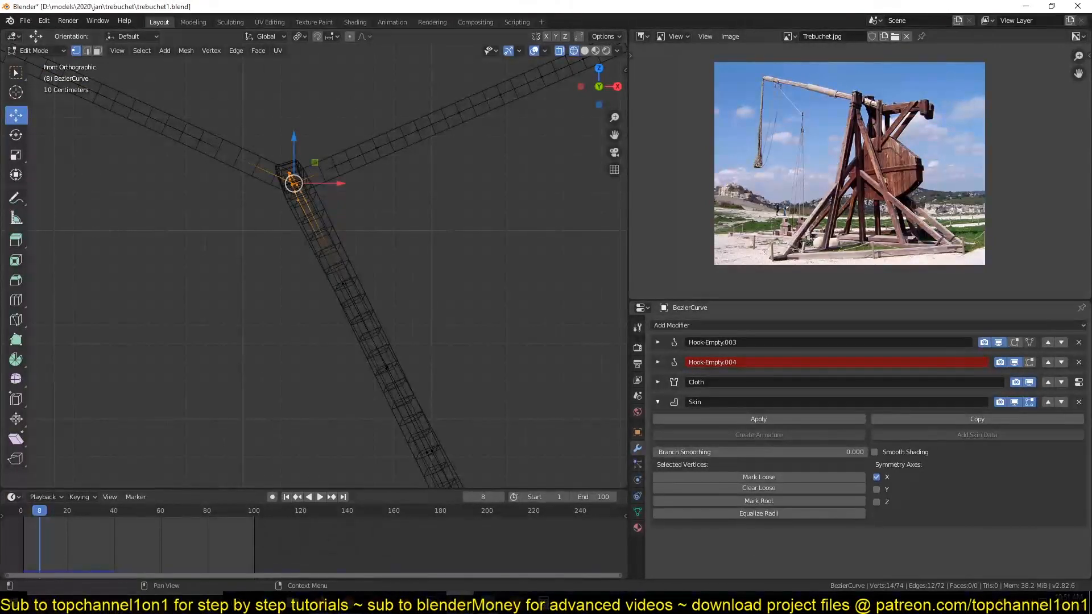
{"action": "left_click", "coordinate": [638, 512]}
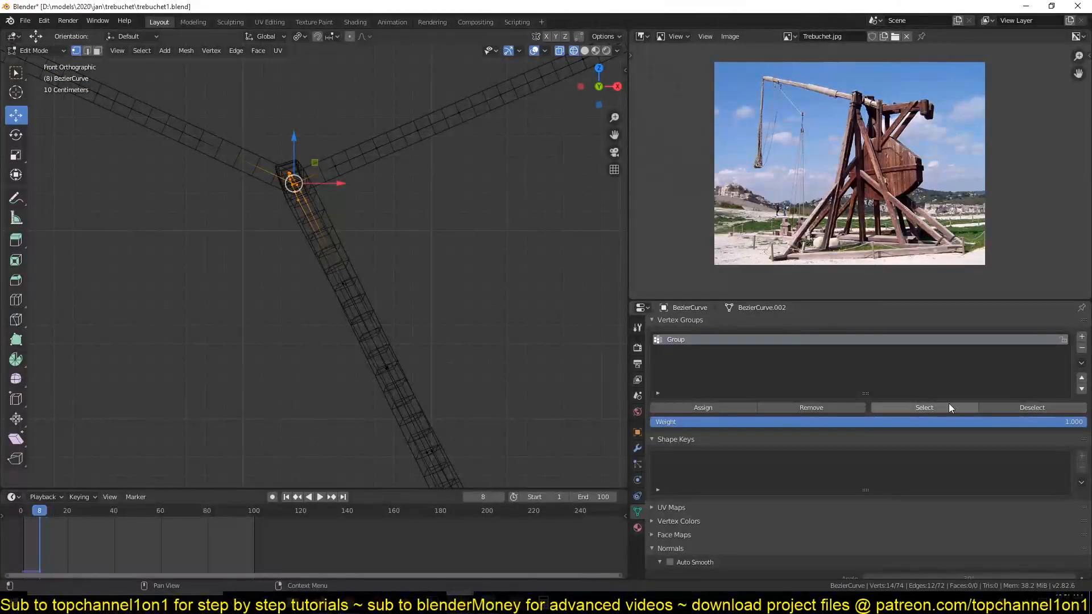
{"action": "key", "text": "Tab"}
Play the simulation and examine the rope's junction up close to see whether its branches hold together.
{"action": "scroll", "coordinate": [270, 297], "scroll_direction": "down", "scroll_amount": 10}
{"action": "left_click", "coordinate": [261, 511]}
{"action": "scroll", "coordinate": [378, 271], "scroll_direction": "down", "scroll_amount": 5}
{"action": "key", "text": "space"}
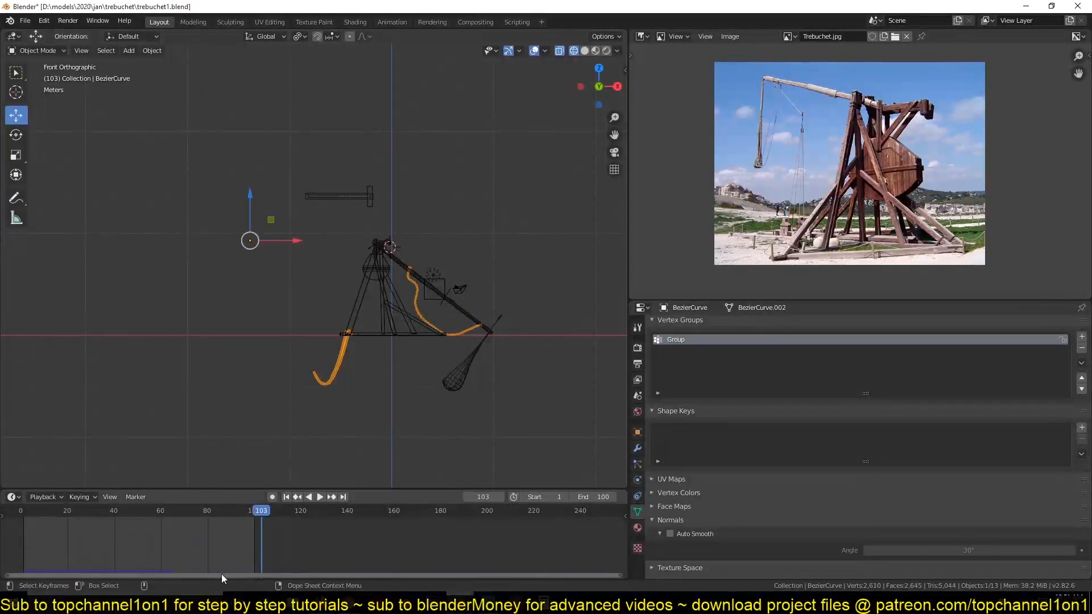
{"action": "key", "text": "space"}
{"action": "scroll", "coordinate": [298, 350], "scroll_direction": "up", "scroll_amount": 5}
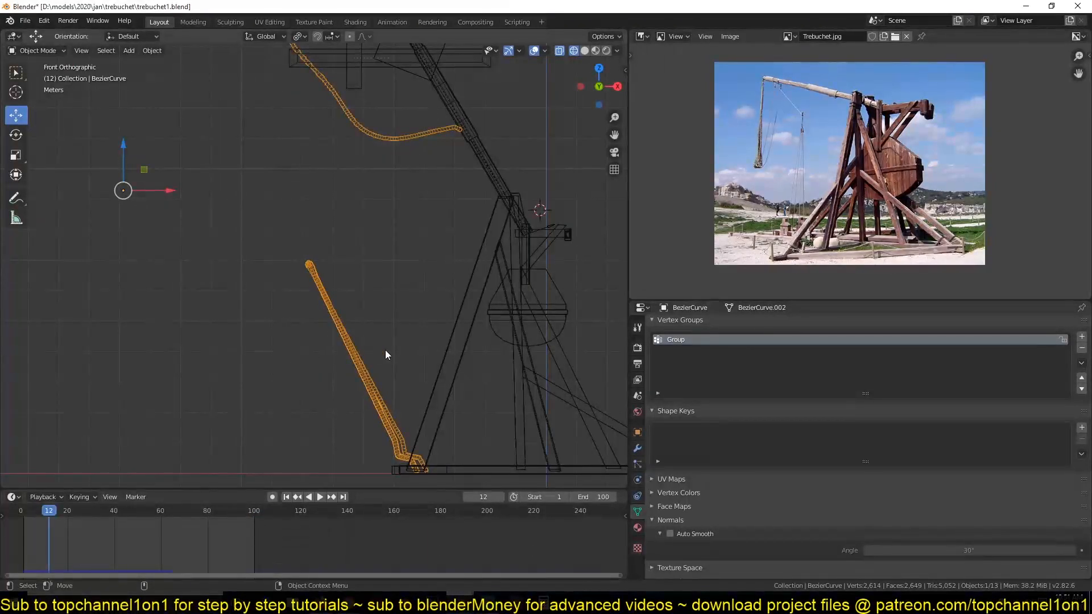
{"action": "key", "text": "shift+z"}
{"action": "middle_click_drag", "start_coordinate": [511, 339], "coordinate": [348, 345]}
{"action": "scroll", "coordinate": [349, 345], "scroll_direction": "up", "scroll_amount": 4}
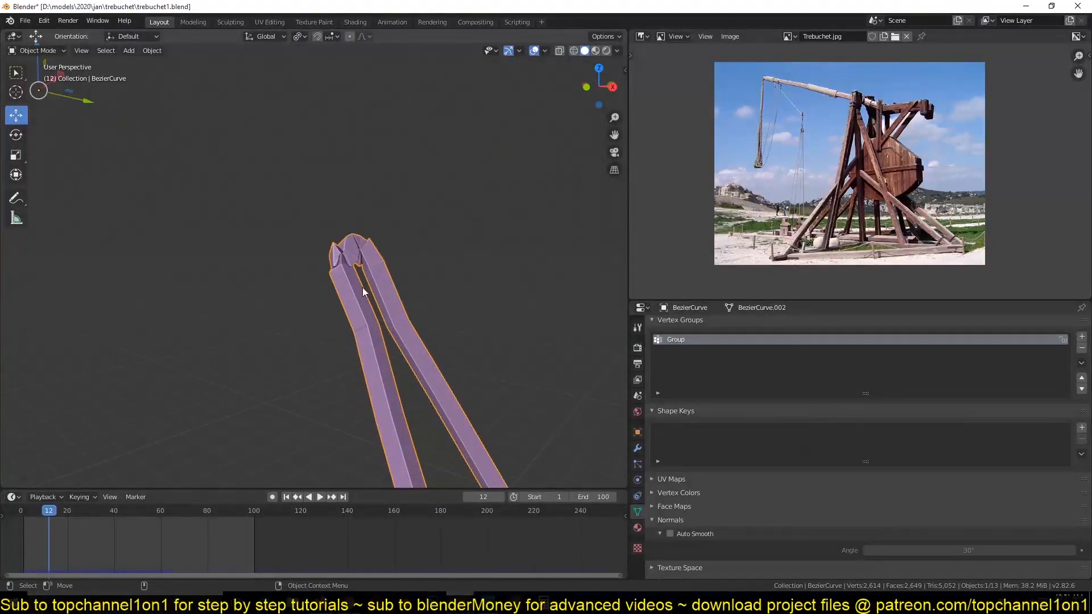
{"action": "scroll", "coordinate": [386, 344], "scroll_direction": "down", "scroll_amount": 3}
{"action": "key", "text": "KP_1"}
{"action": "right_click_drag", "start_coordinate": [242, 561], "coordinate": [3, 551]}
{"action": "scroll", "coordinate": [649, 398], "scroll_direction": "up", "scroll_amount": 1}
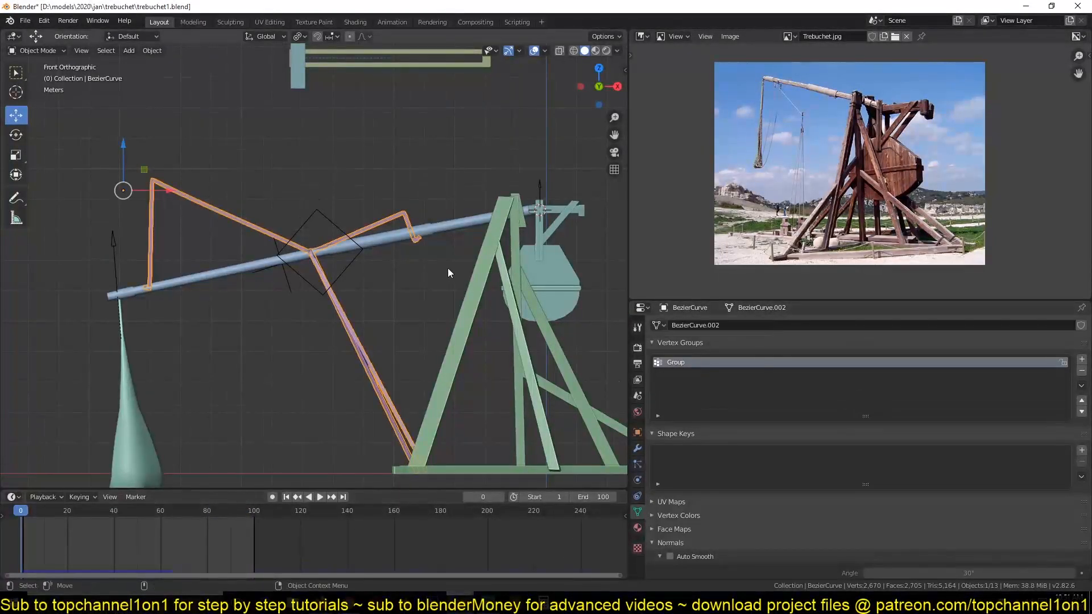
Merge the rope vertices at the junction of its branches at their center in wireframe shading.
{"action": "scroll", "coordinate": [448, 273], "scroll_direction": "up", "scroll_amount": 9}
{"action": "middle_click_drag", "start_coordinate": [448, 273], "coordinate": [385, 312]}
{"action": "key", "text": "z"}
{"action": "left_click", "coordinate": [152, 190]}
{"action": "middle_click_drag", "start_coordinate": [268, 171], "coordinate": [305, 262]}
{"action": "scroll", "coordinate": [305, 262], "scroll_direction": "up", "scroll_amount": 2}
{"action": "key", "text": "Tab"}
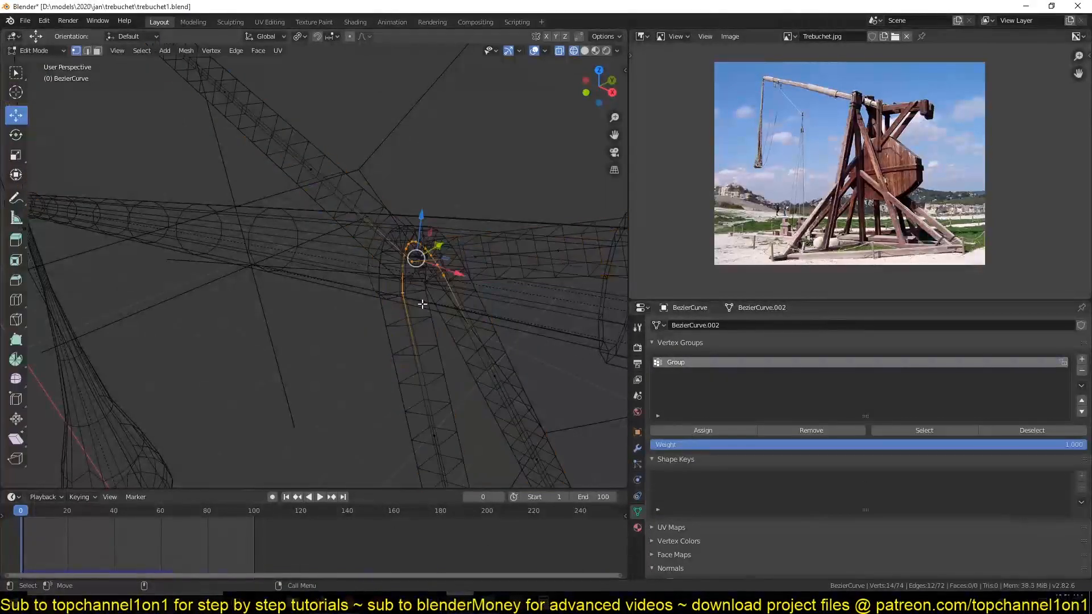
{"action": "scroll", "coordinate": [432, 301], "scroll_direction": "up", "scroll_amount": 3}
{"action": "middle_click_drag", "start_coordinate": [442, 301], "coordinate": [361, 292]}
{"action": "mouse_move", "coordinate": [507, 296]}
{"action": "middle_mouse_down"}
{"action": "mouse_move", "coordinate": [526, 313]}
{"action": "mouse_move", "coordinate": [514, 266]}
{"action": "mouse_move", "coordinate": [514, 285]}
{"action": "middle_mouse_up"}
{"action": "key", "text": "c"}
{"action": "left_click", "coordinate": [514, 267]}
{"action": "key", "text": "Escape"}
{"action": "key", "text": "m"}
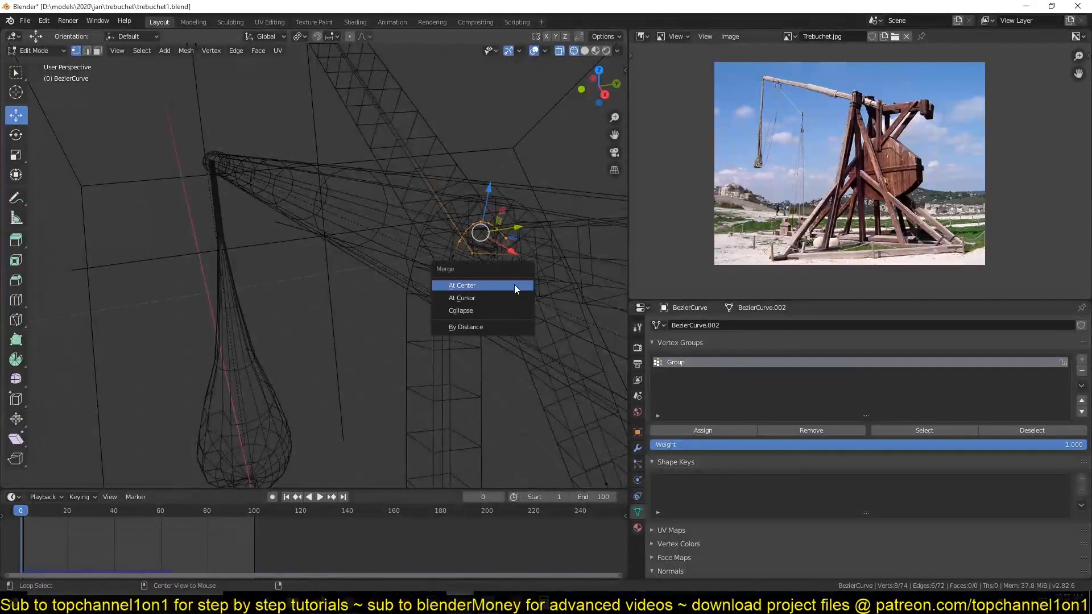
{"action": "left_click", "coordinate": [514, 284]}
{"action": "key", "text": "Tab"}
{"action": "scroll", "coordinate": [421, 303], "scroll_direction": "down", "scroll_amount": 4}
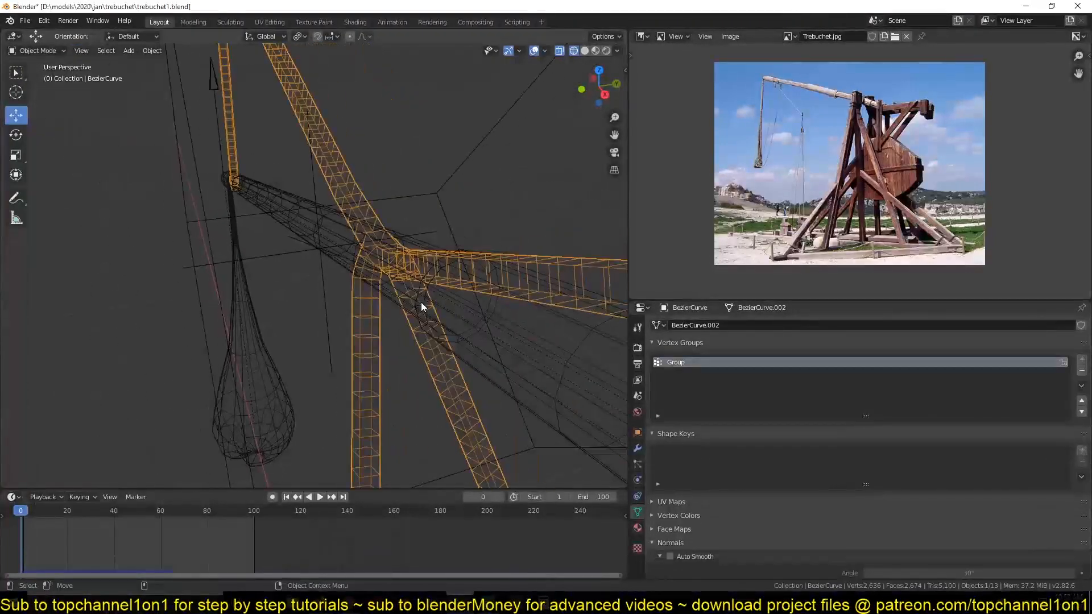
Play the simulation in front view with the whole trebuchet framed and set the viewport shading to solid.
{"action": "key", "text": "KP_1"}
{"action": "scroll", "coordinate": [421, 304], "scroll_direction": "down", "scroll_amount": 6}
{"action": "key", "text": "space"}
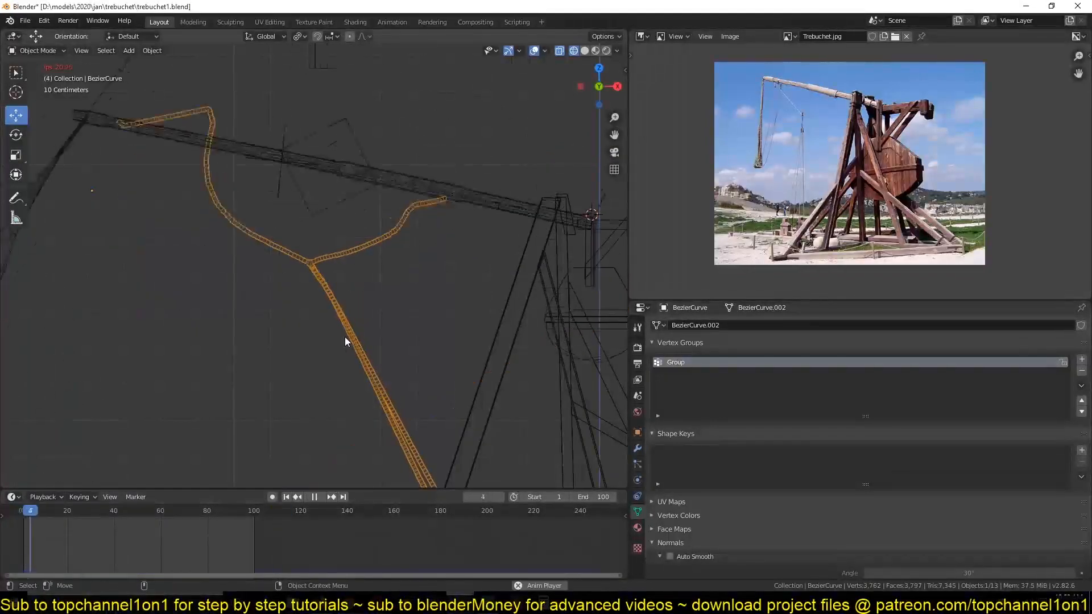
{"action": "scroll", "coordinate": [344, 337], "scroll_direction": "down", "scroll_amount": 5}
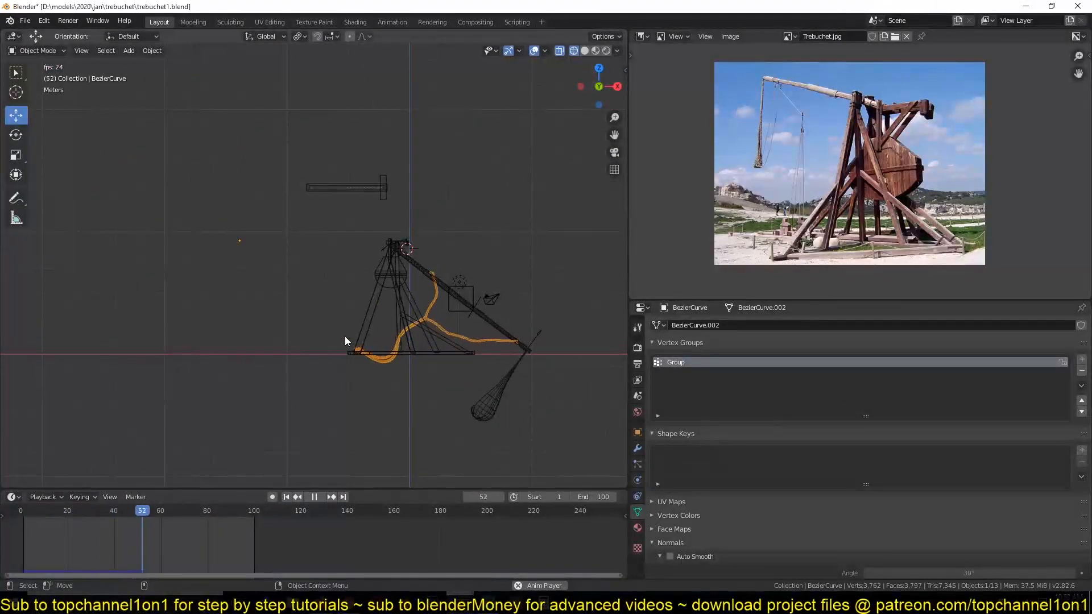
{"action": "key", "text": "z"}
{"action": "left_click", "coordinate": [523, 342]}
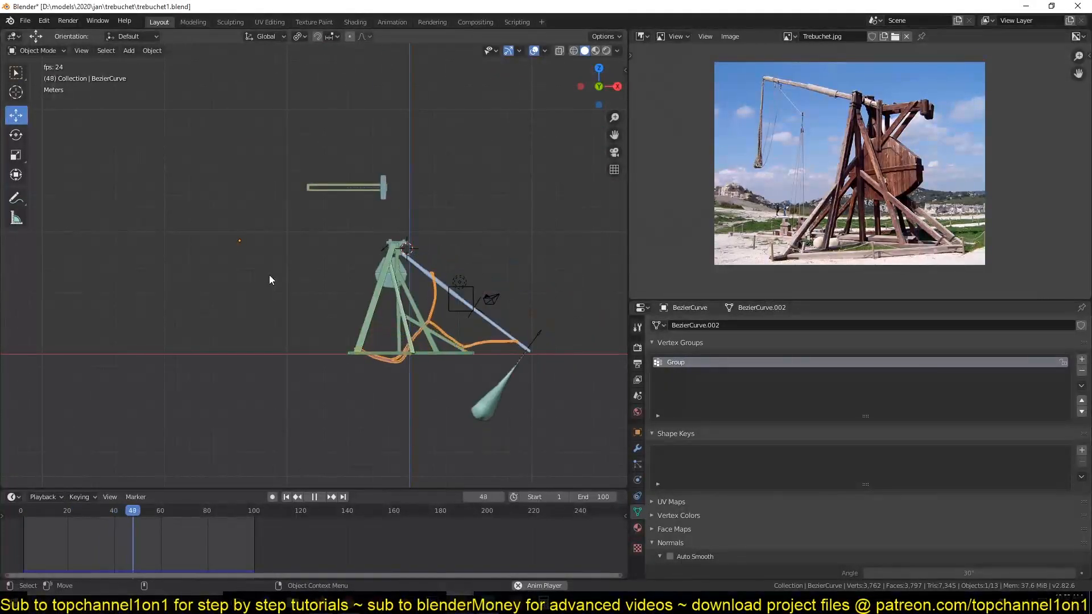
Examine the trebuchet's swing and the rope's motion from several angles during playback, ending with playback stopped.
{"action": "middle_click_drag", "start_coordinate": [269, 275], "coordinate": [504, 390]}
{"action": "scroll", "coordinate": [406, 309], "scroll_direction": "up", "scroll_amount": 3}
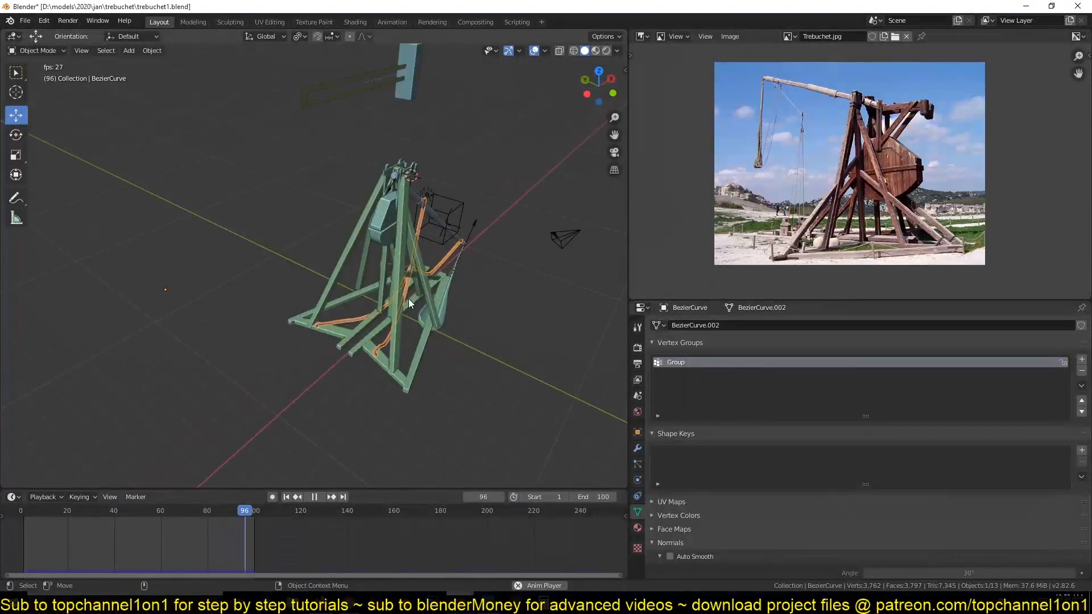
{"action": "left_click", "coordinate": [419, 269]}
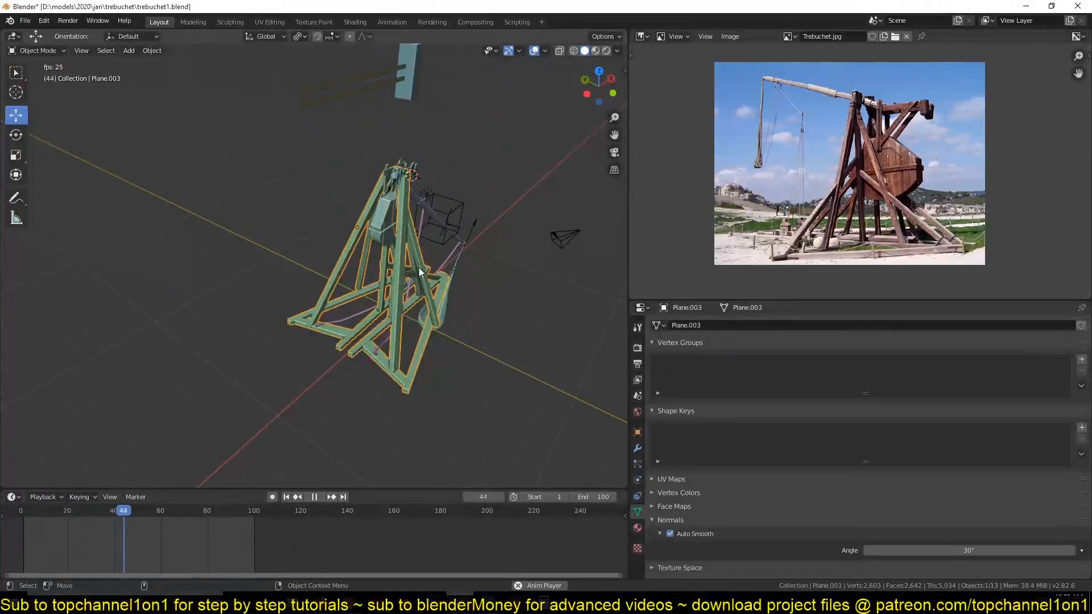
{"action": "middle_click_drag", "start_coordinate": [421, 230], "coordinate": [330, 181]}
{"action": "scroll", "coordinate": [466, 294], "scroll_direction": "down", "scroll_amount": 5}
{"action": "middle_click_drag", "start_coordinate": [465, 295], "coordinate": [426, 275]}
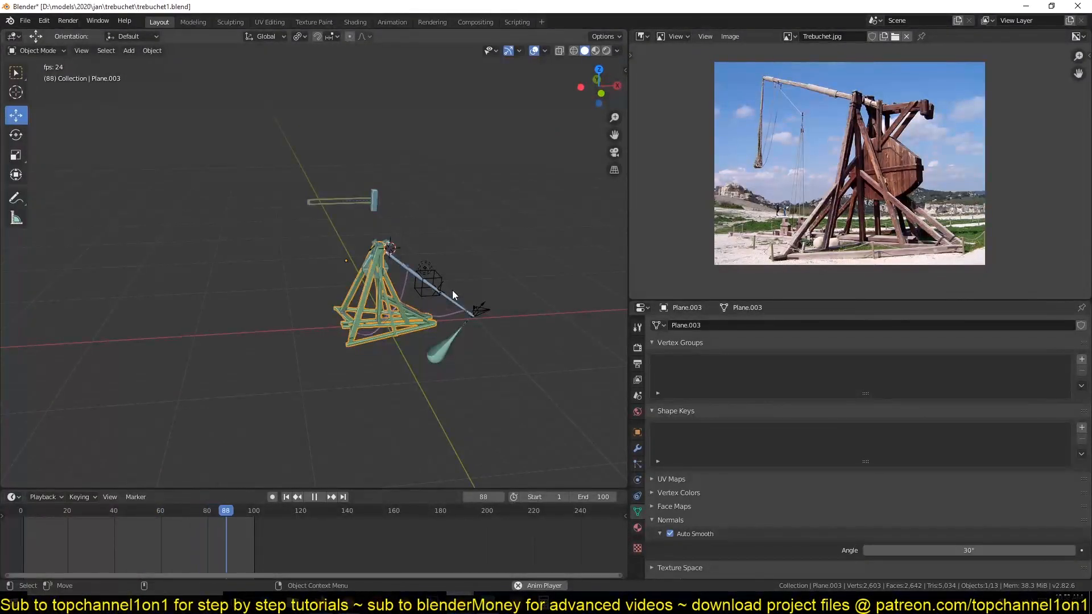
{"action": "scroll", "coordinate": [452, 290], "scroll_direction": "up", "scroll_amount": 4}
{"action": "middle_click_drag", "start_coordinate": [452, 290], "coordinate": [423, 274]}
{"action": "scroll", "coordinate": [423, 275], "scroll_direction": "down", "scroll_amount": 4}
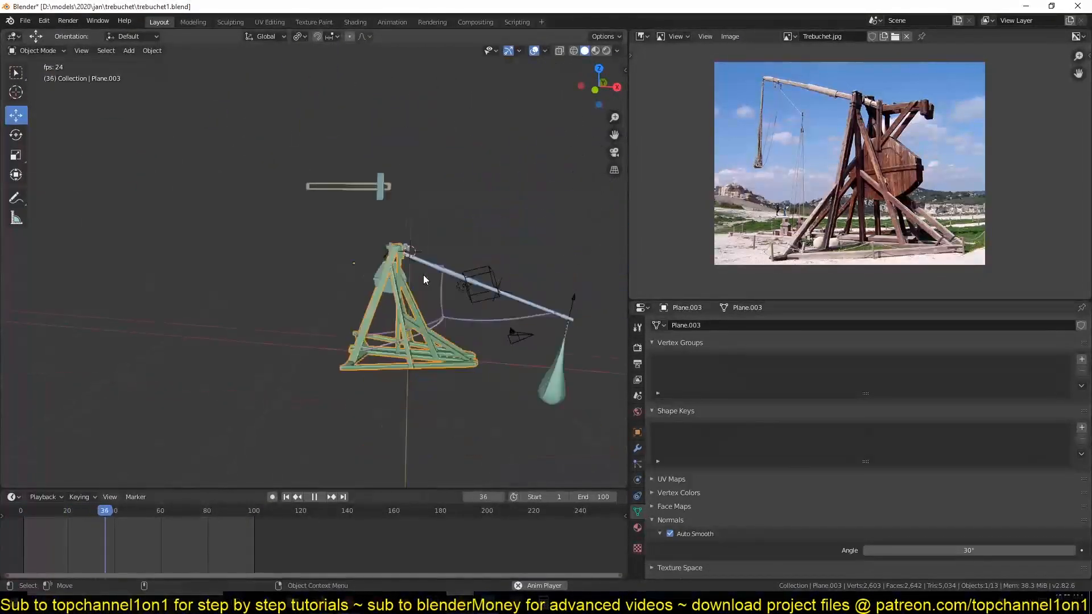
{"action": "scroll", "coordinate": [423, 275], "scroll_direction": "down", "scroll_amount": 1}
{"action": "middle_click_drag", "start_coordinate": [457, 282], "coordinate": [449, 244]}
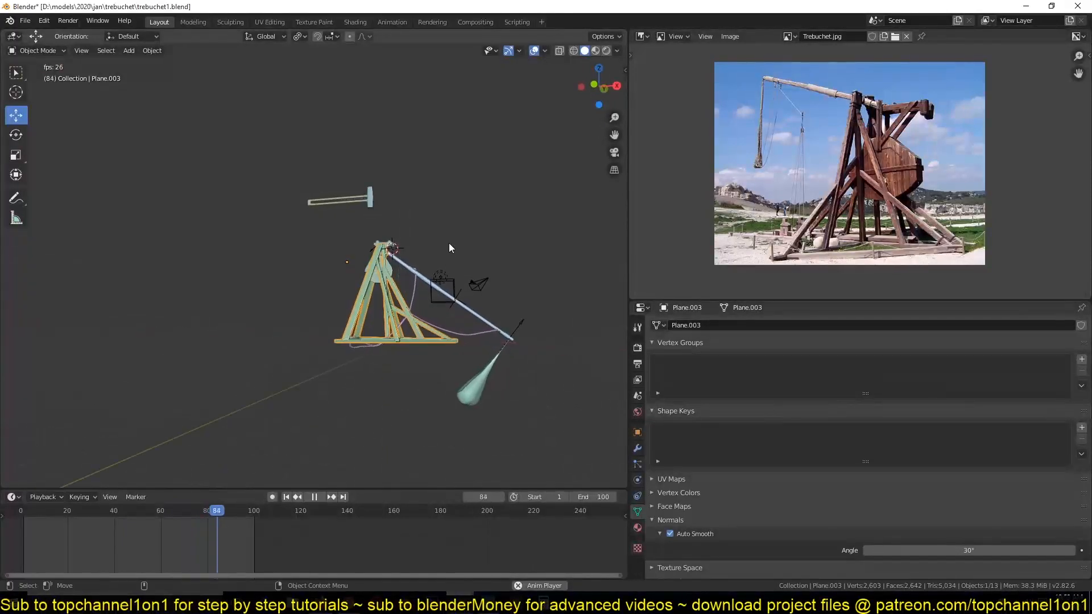
{"action": "scroll", "coordinate": [449, 243], "scroll_direction": "up", "scroll_amount": 2}
{"action": "key", "text": "Escape"}
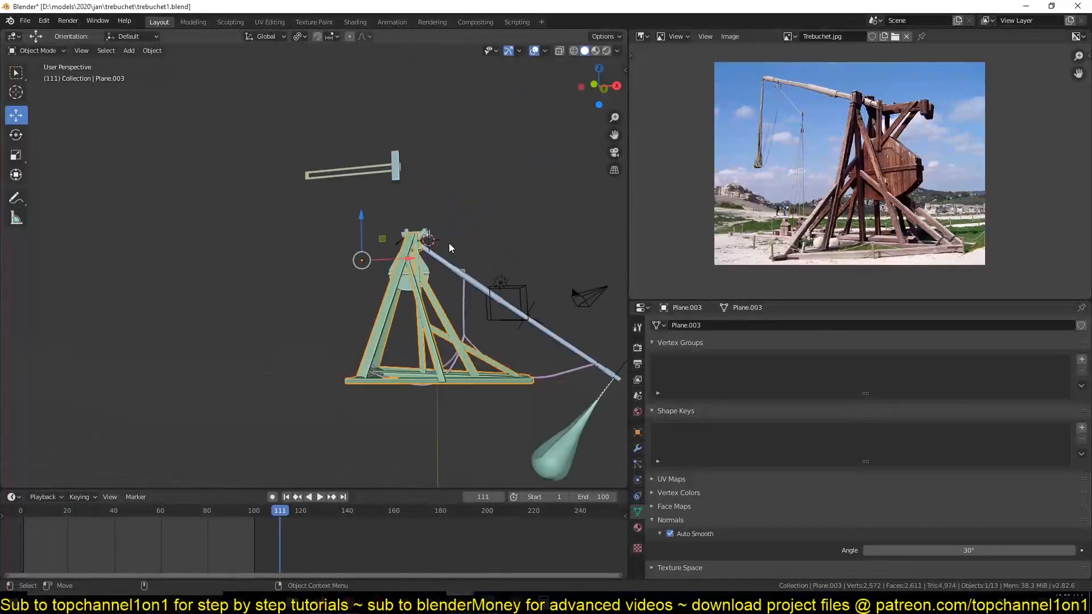
Add a plane at the world origin as the ground, scaling it up about 8.4 times and then by 2.746.
{"action": "key", "text": "shift+a"}
{"action": "mouse_move", "coordinate": [442, 271]}
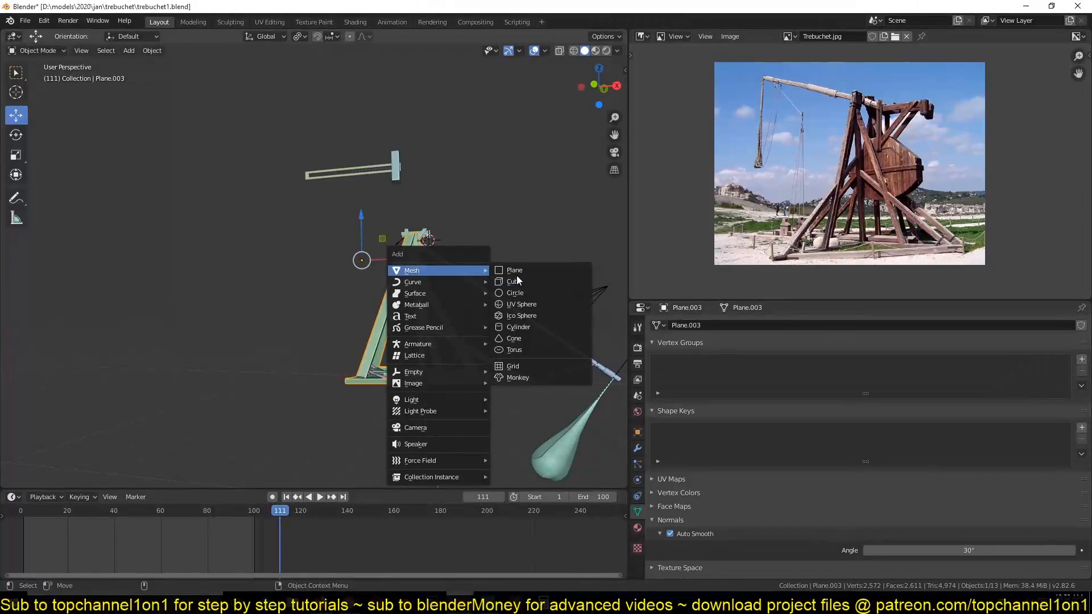
{"action": "left_click", "coordinate": [515, 271]}
{"action": "key", "text": "s"}
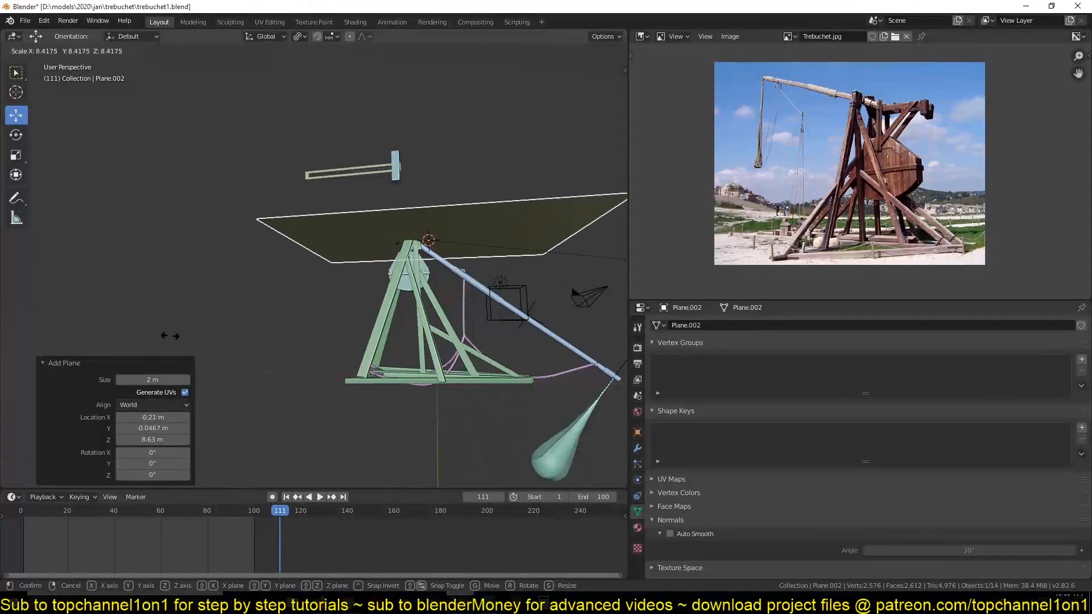
{"action": "left_click", "coordinate": [169, 336]}
{"action": "key", "text": "alt+g"}
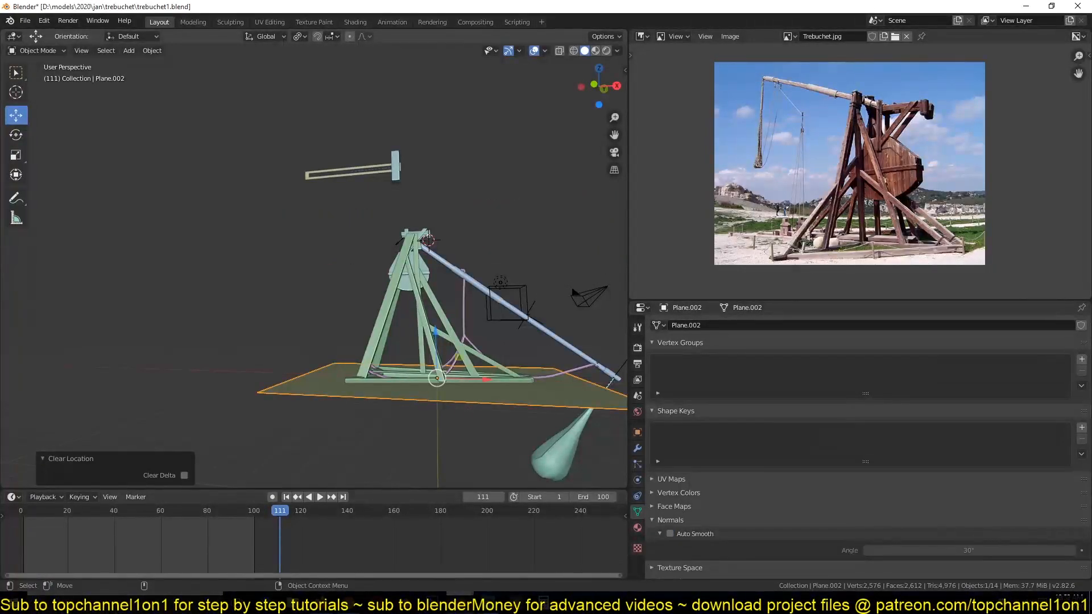
{"action": "key", "text": "s"}
{"action": "left_click", "coordinate": [603, 456]}
Enable collision physics on the ground plane, play the simulation, and return to frame 0.
{"action": "left_click", "coordinate": [637, 480]}
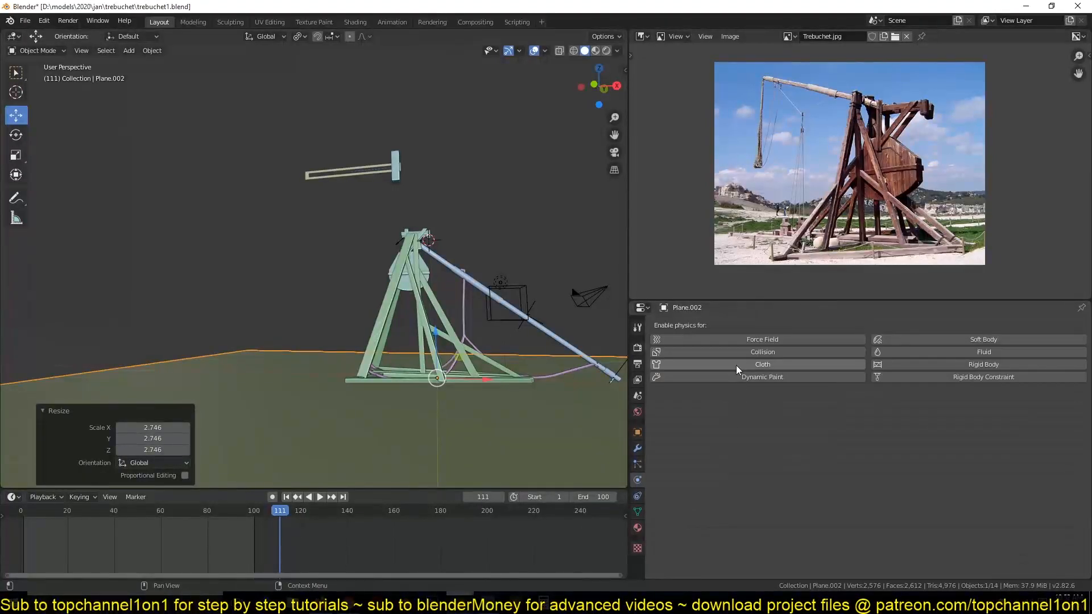
{"action": "left_click", "coordinate": [765, 352]}
{"action": "key", "text": "space"}
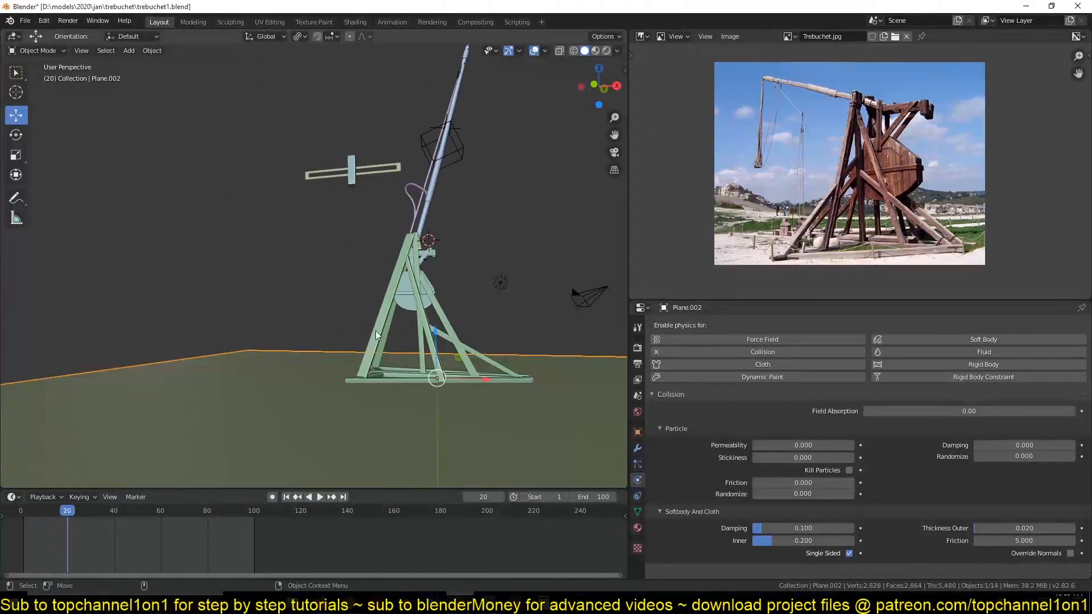
{"action": "key", "text": "space"}
{"action": "middle_click_drag", "start_coordinate": [256, 254], "coordinate": [335, 292]}
{"action": "left_click_drag", "start_coordinate": [35, 527], "coordinate": [14, 534]}
Add a monkey mesh beside the hanging sling in front view, scaling it up about 1.98 times and then by 0.640.
{"action": "key", "text": "KP_1"}
{"action": "scroll", "coordinate": [176, 372], "scroll_direction": "up", "scroll_amount": 4}
{"action": "middle_click_drag", "start_coordinate": [176, 372], "coordinate": [317, 265], "text": "shift"}
{"action": "middle_click_drag", "start_coordinate": [212, 388], "coordinate": [227, 335], "text": "shift"}
{"action": "key", "text": "shift+a"}
{"action": "mouse_move", "coordinate": [201, 329]}
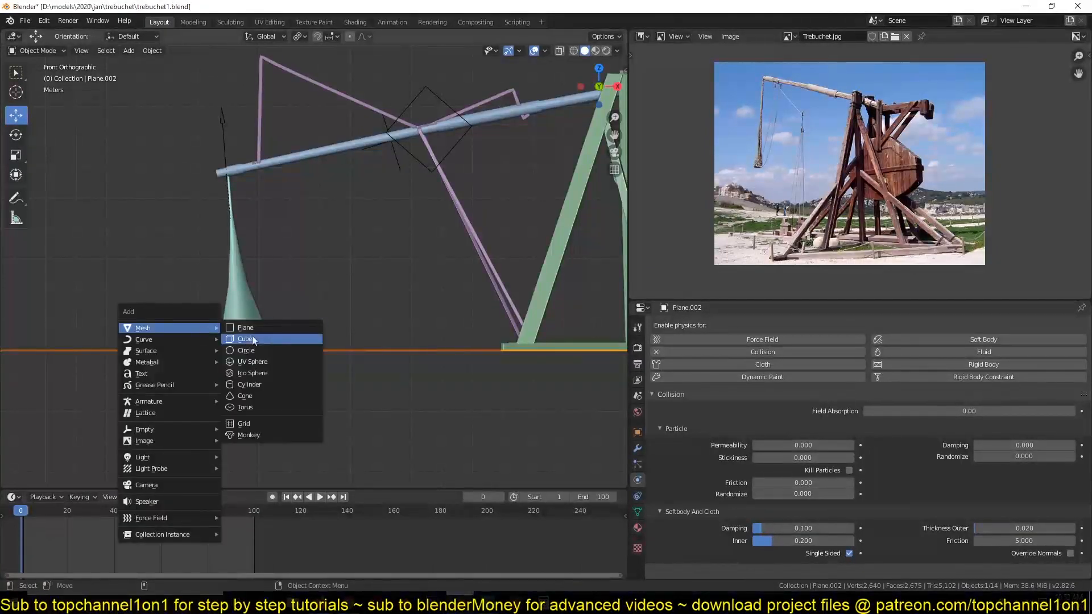
{"action": "left_click", "coordinate": [280, 435]}
{"action": "key", "text": "s"}
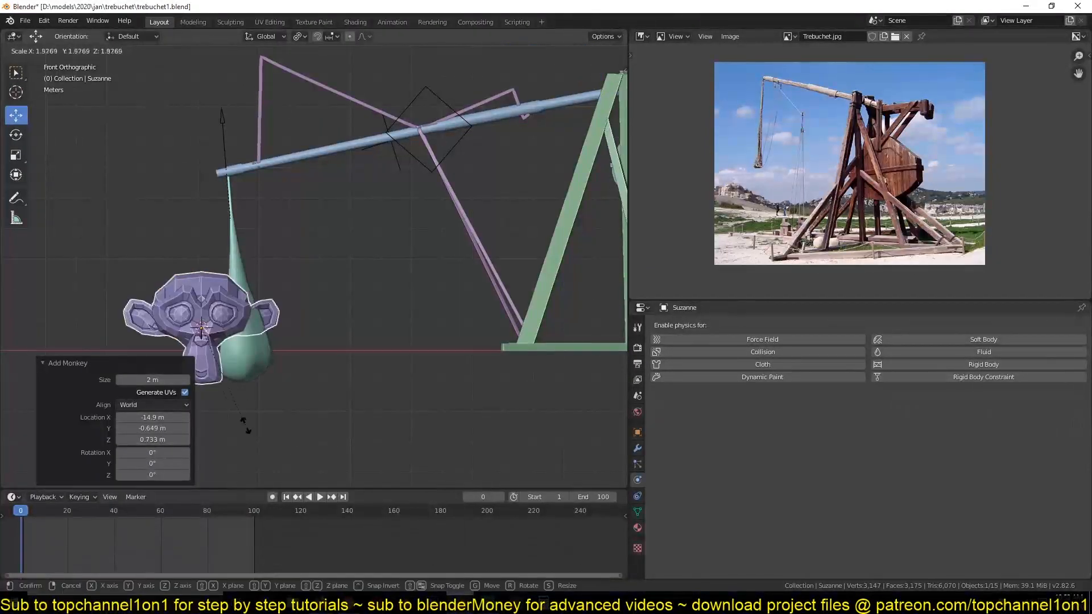
{"action": "left_click", "coordinate": [248, 427]}
{"action": "key", "text": "s"}
{"action": "left_click", "coordinate": [230, 399]}
Rotate the monkey freely with trackball rotation and move it into the sling, aligning it in front and top views.
{"action": "key", "text": "r"}
{"action": "key", "text": "r"}
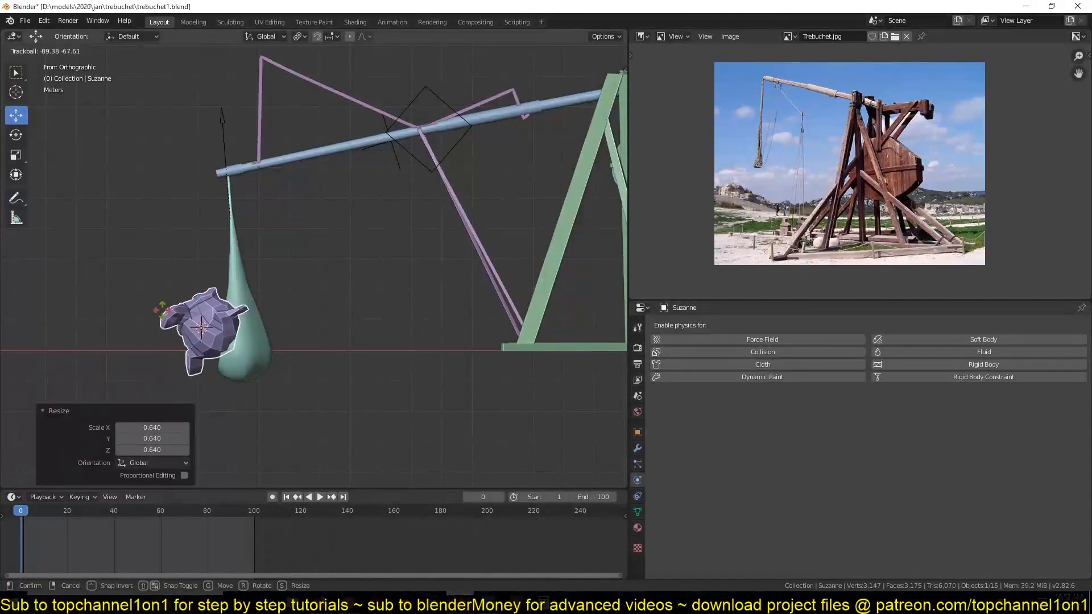
{"action": "left_click", "coordinate": [162, 310]}
{"action": "key", "text": "g"}
{"action": "left_click", "coordinate": [193, 322]}
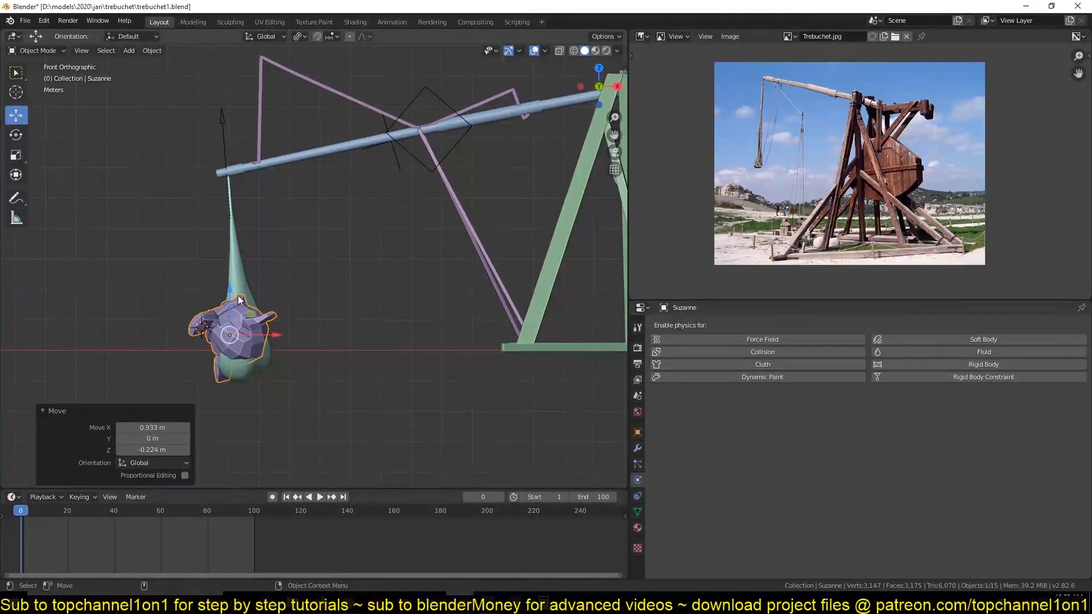
{"action": "key", "text": "KP_3"}
{"action": "key", "text": "KP_7"}
{"action": "key", "text": "g"}
{"action": "left_click", "coordinate": [261, 273]}
{"action": "key", "text": "KP_1"}
{"action": "scroll", "coordinate": [261, 276], "scroll_direction": "up", "scroll_amount": 3}
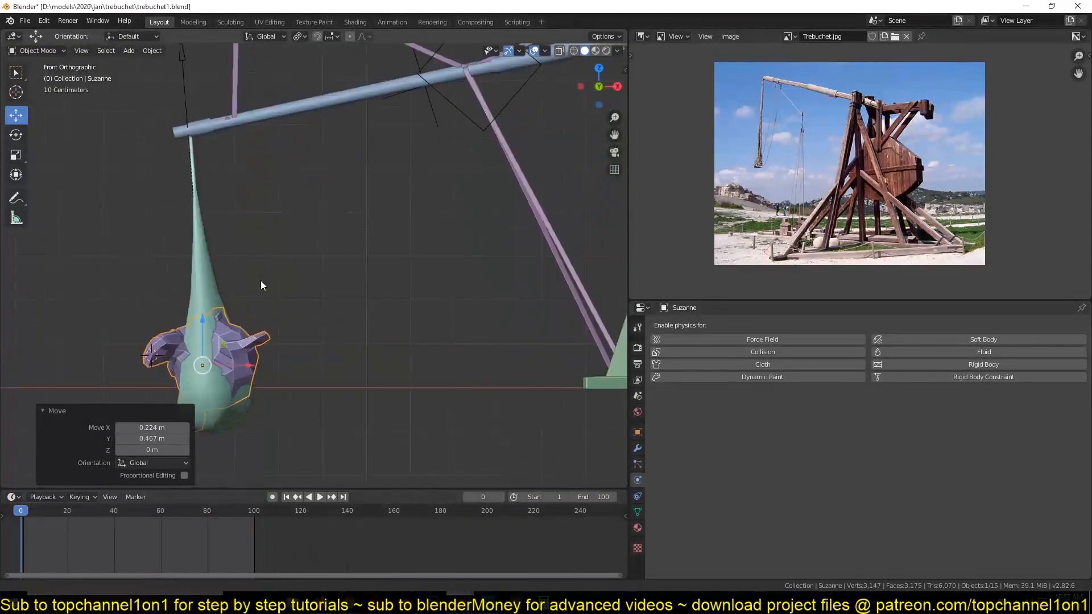
Parent the monkey to the sling with the Object option and advance the simulation to frame 13.
{"action": "left_click", "coordinate": [251, 237], "text": "shift"}
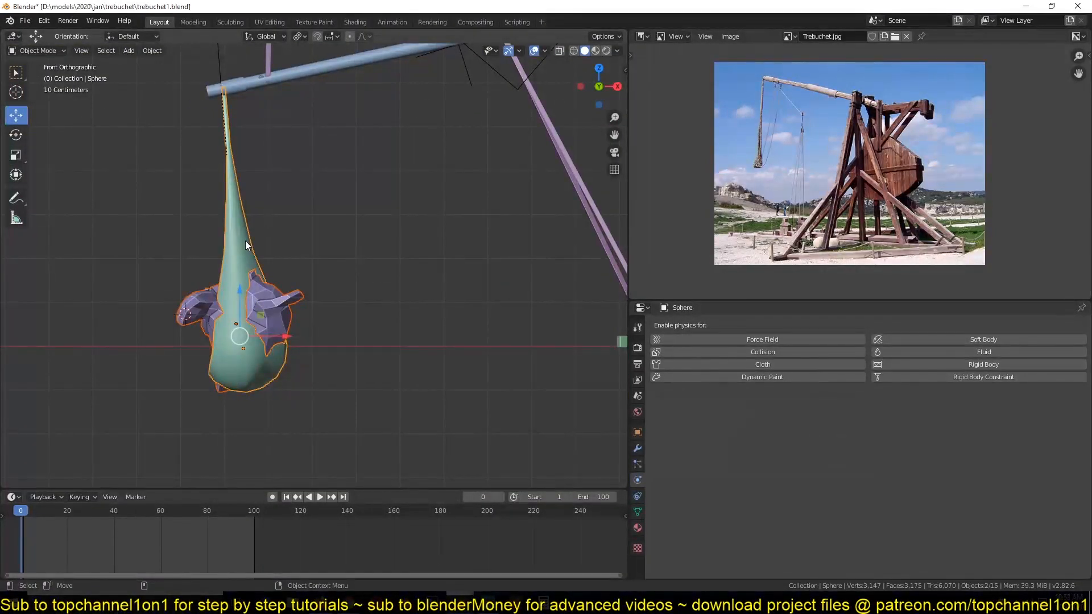
{"action": "key", "text": "ctrl+p"}
{"action": "left_click", "coordinate": [234, 210]}
{"action": "scroll", "coordinate": [273, 251], "scroll_direction": "down", "scroll_amount": 5}
{"action": "key", "text": "space"}
{"action": "key", "text": "space"}
{"action": "middle_click_drag", "start_coordinate": [315, 292], "coordinate": [313, 466], "text": "shift"}
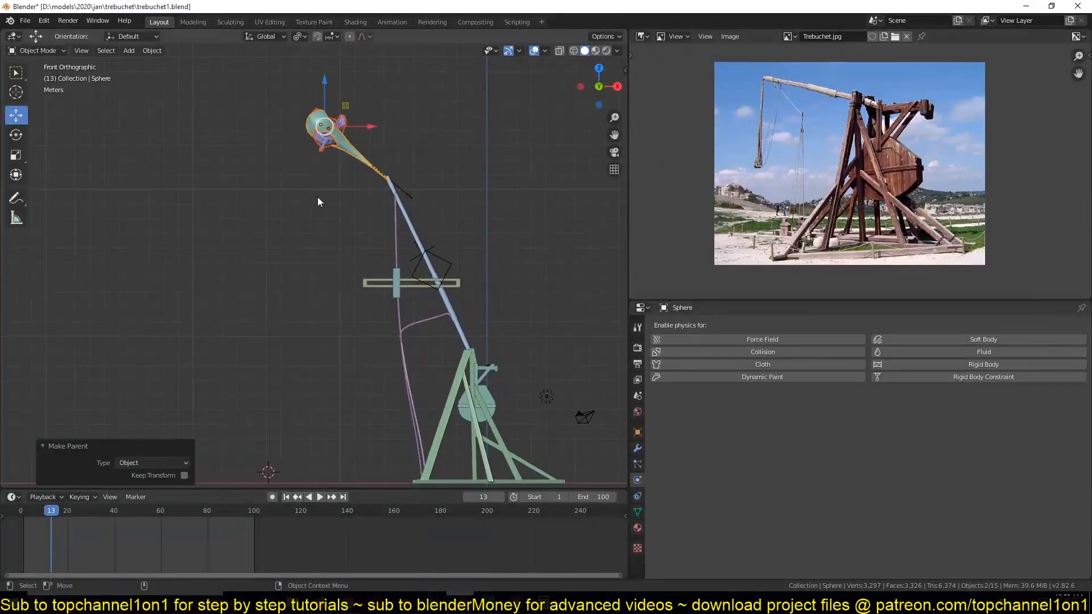
Give the monkey an active rigid body and keyframe its enabled Animated option at frames 13 and 14.
{"action": "left_click", "coordinate": [325, 155]}
{"action": "mouse_move", "coordinate": [325, 154]}
{"action": "middle_mouse_down"}
{"action": "mouse_move", "coordinate": [363, 188]}
{"action": "mouse_move", "coordinate": [324, 140]}
{"action": "middle_mouse_up"}
{"action": "key", "text": "KP_1"}
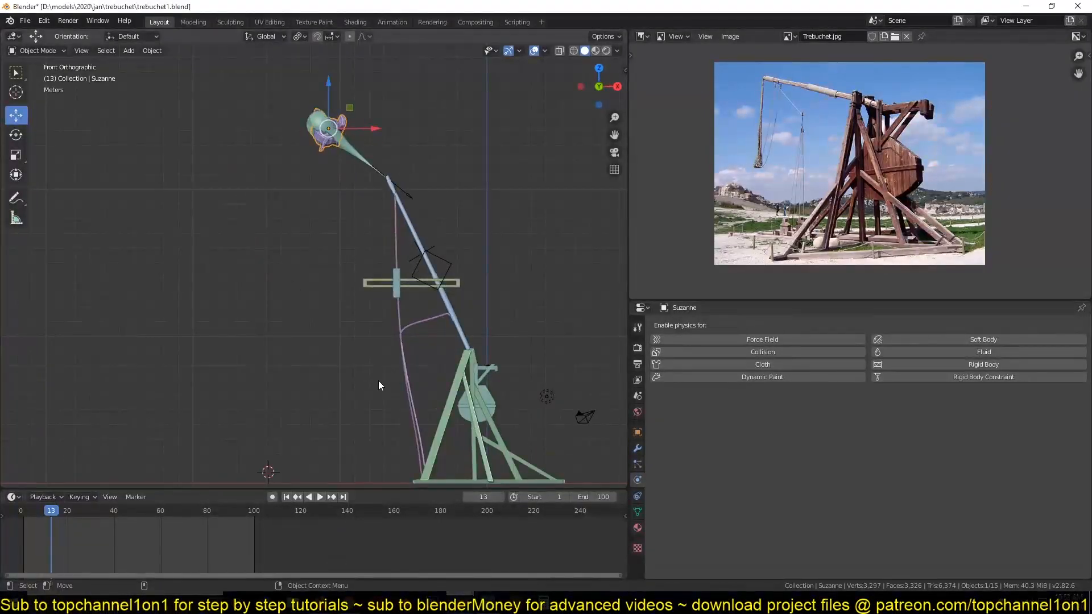
{"action": "left_click", "coordinate": [977, 364]}
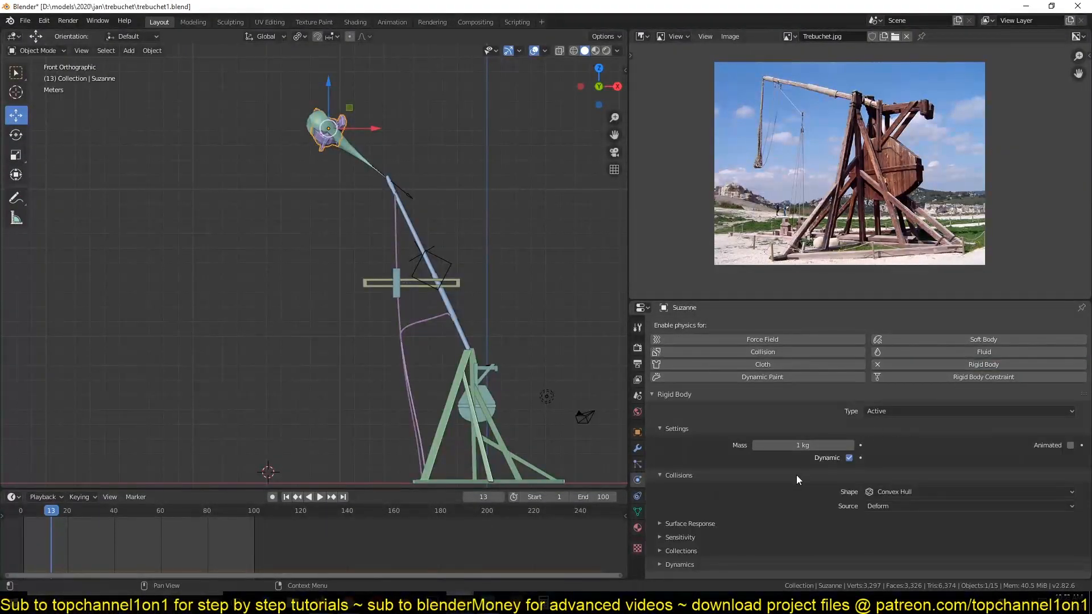
{"action": "left_click", "coordinate": [1070, 446]}
{"action": "left_click", "coordinate": [54, 515]}
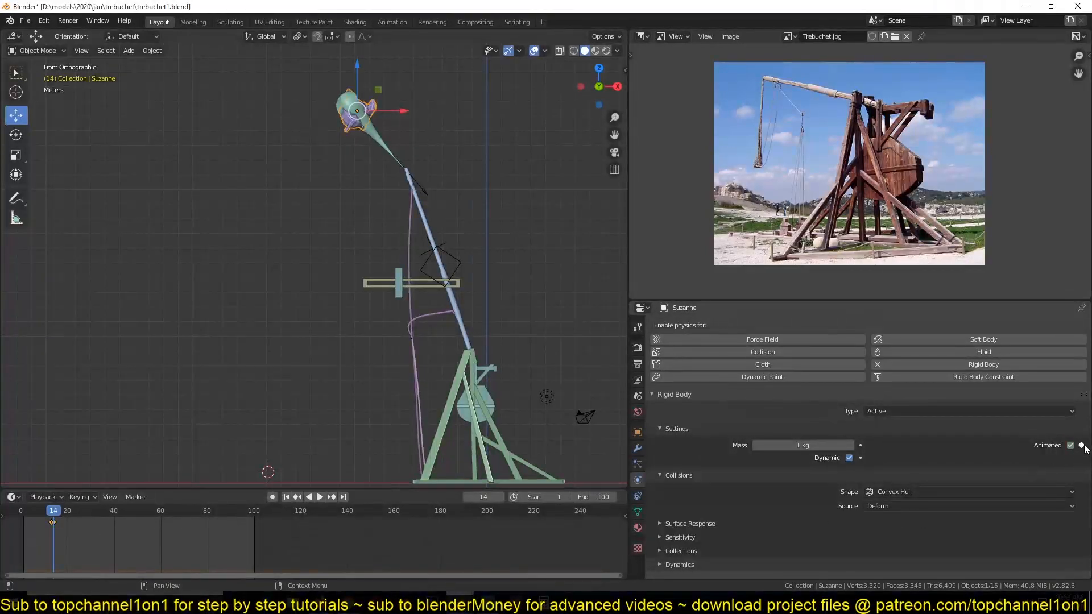
Play the simulation from frame 0 to check whether the sling releases the monkey.
{"action": "left_click_drag", "start_coordinate": [58, 537], "coordinate": [2, 544]}
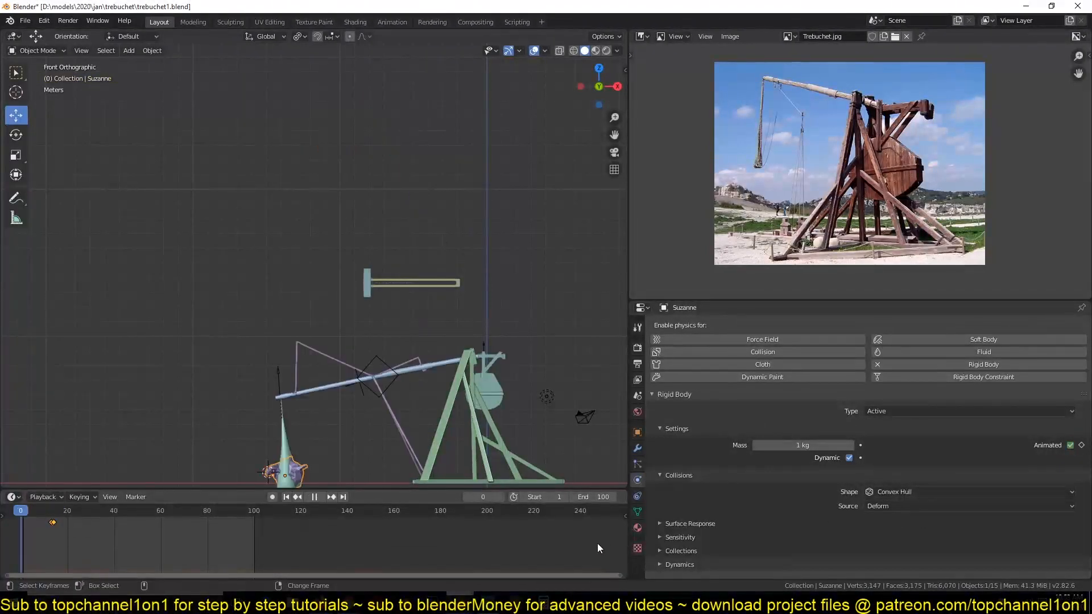
{"action": "scroll", "coordinate": [436, 283], "scroll_direction": "down", "scroll_amount": 5}
{"action": "key", "text": "space"}
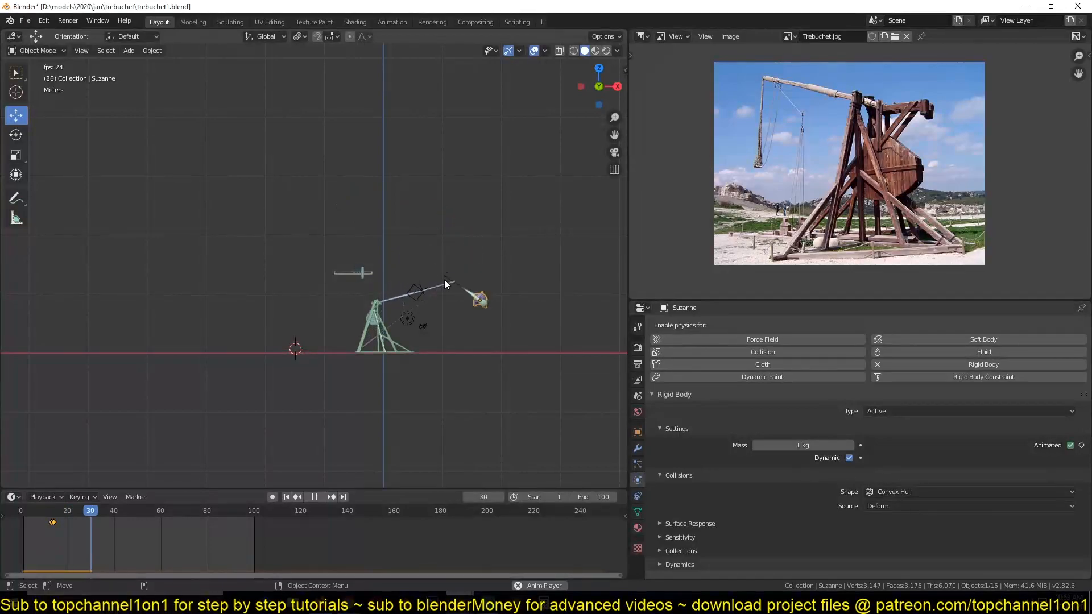
{"action": "key", "text": "Escape"}
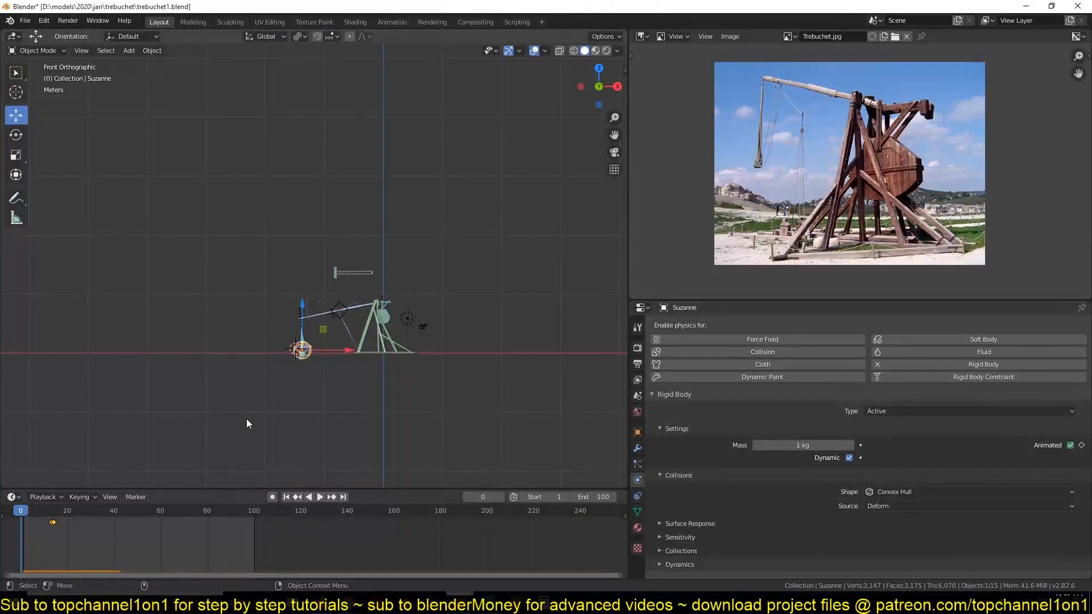
Keyframe the monkey's Animated option as disabled at frame 14 and return to frame 0.
{"action": "key", "text": "space"}
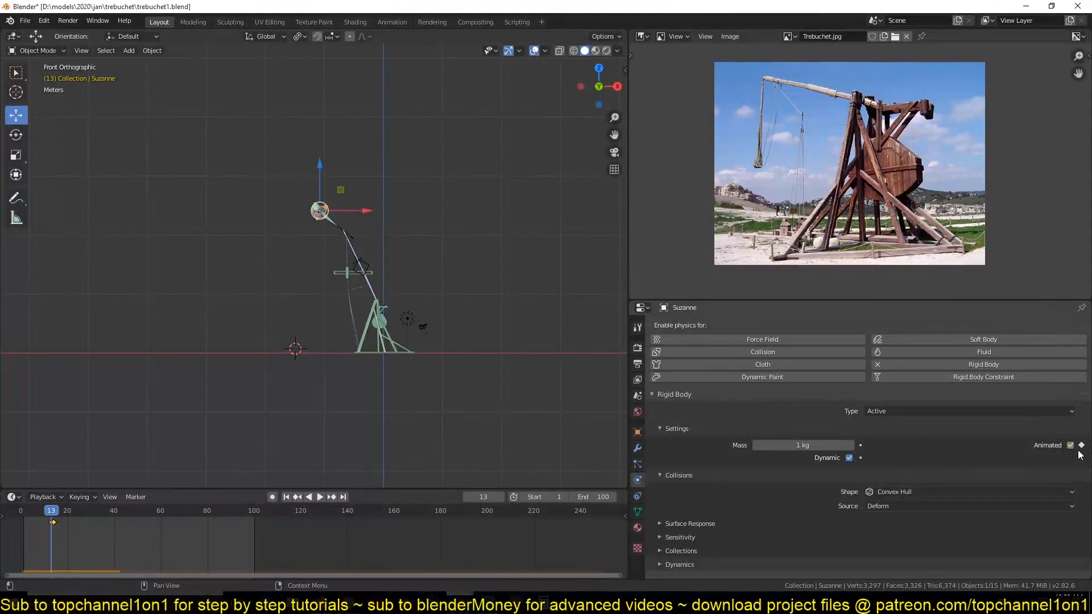
{"action": "key", "text": "Right"}
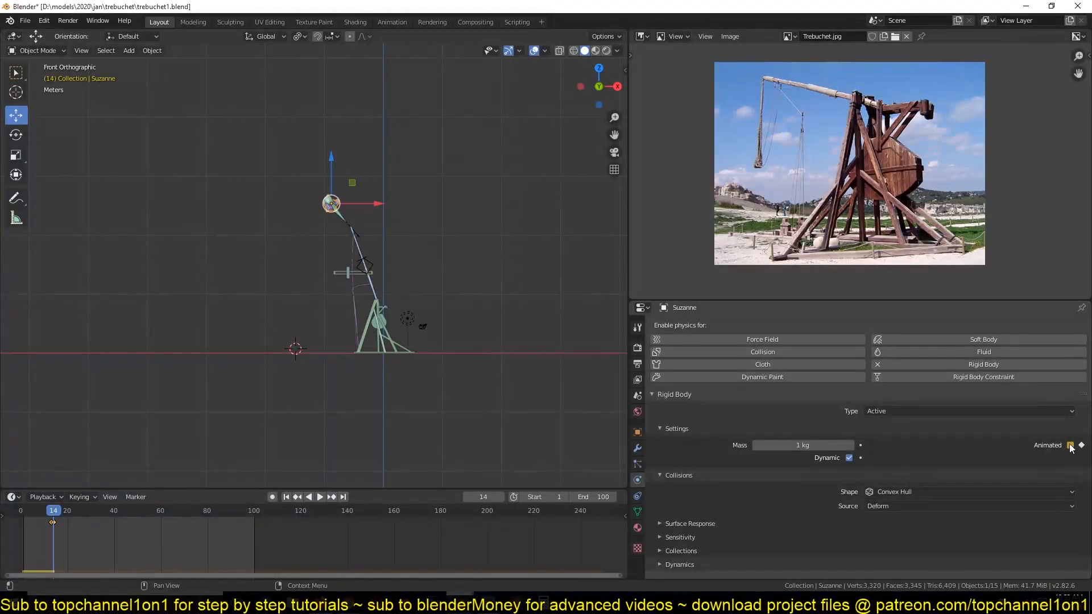
{"action": "key", "text": "shift+Left"}
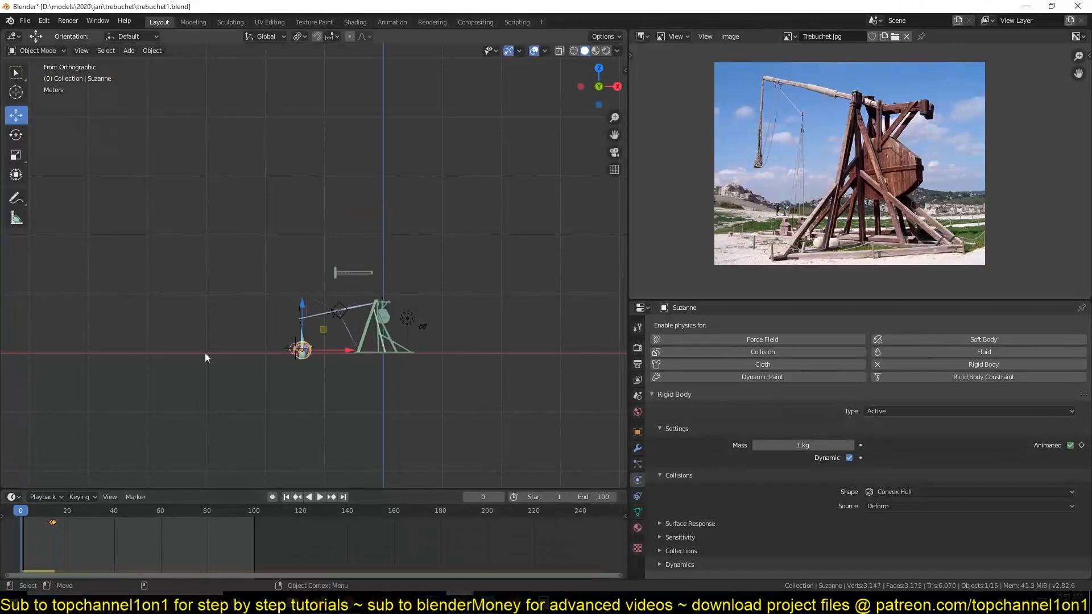
Play the simulation to watch the monkey's launch from the sling, then return to frame 0.
{"action": "key", "text": "space"}
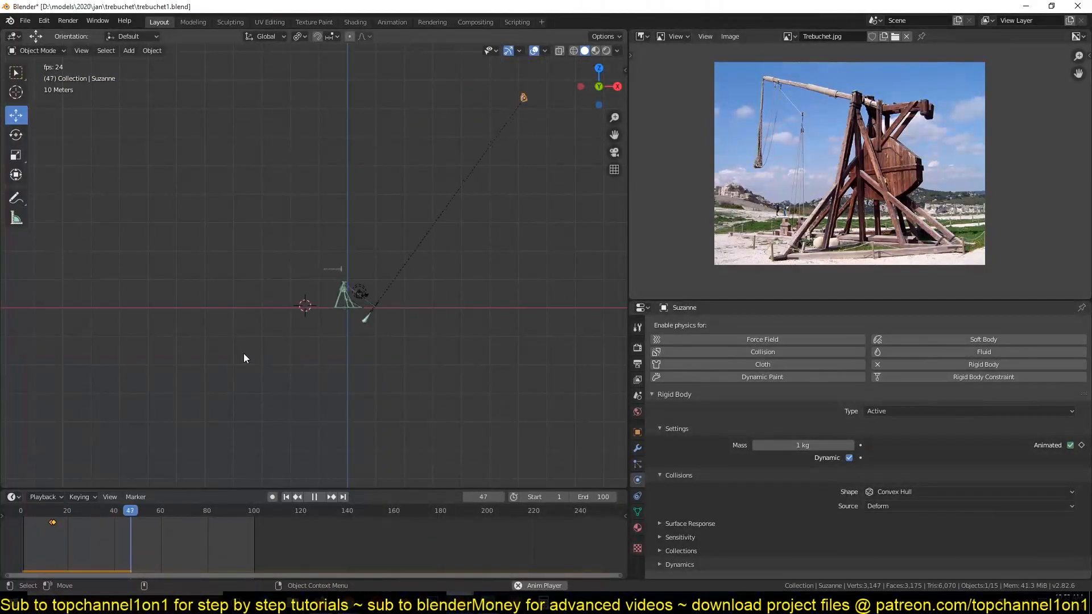
{"action": "key", "text": "Escape"}
{"action": "scroll", "coordinate": [271, 397], "scroll_direction": "up", "scroll_amount": 4}
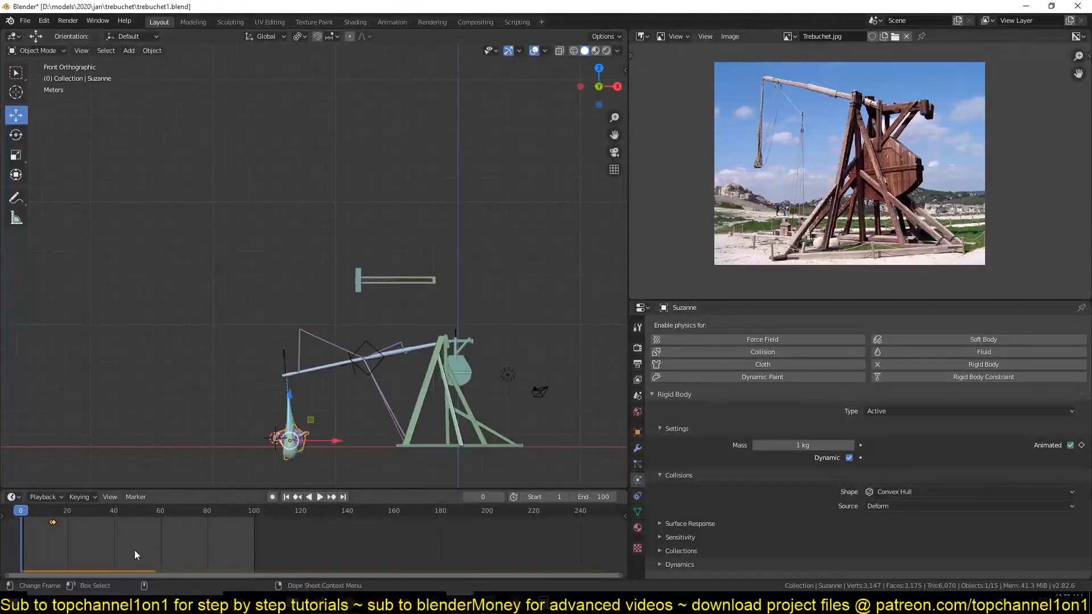
Play the simulation to frame 19 and shift the monkey's two Animated keyframes to around frame 20.
{"action": "key", "text": "space"}
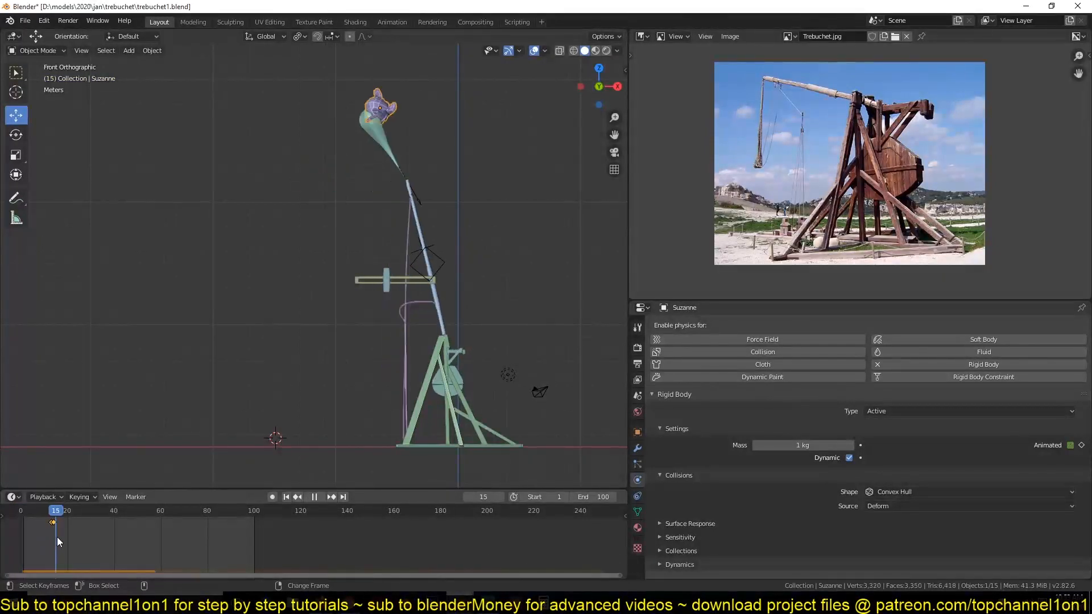
{"action": "key", "text": "space"}
{"action": "key", "text": "b"}
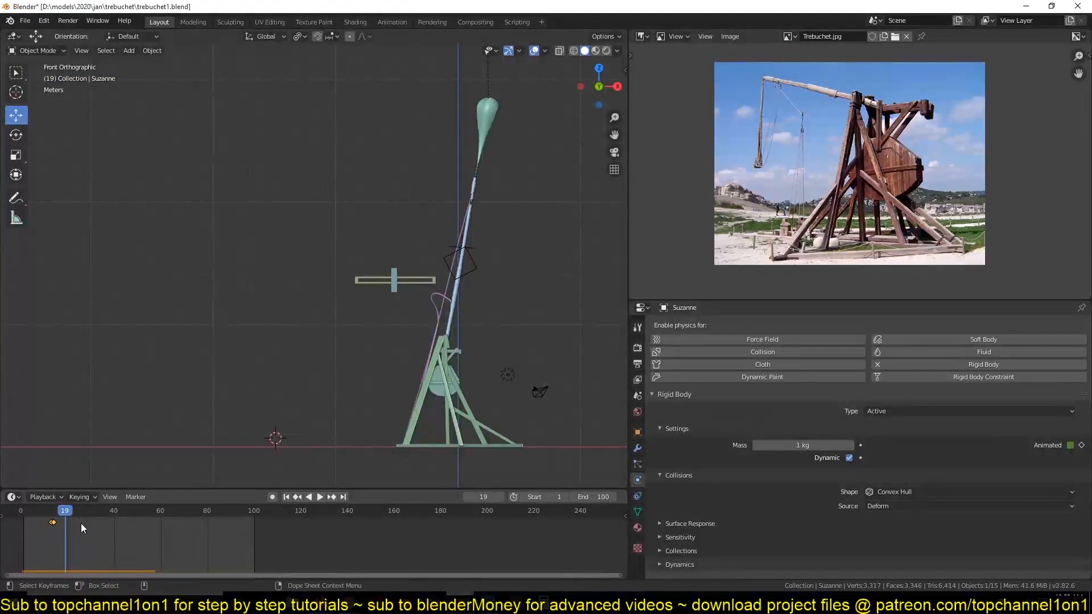
{"action": "scroll", "coordinate": [80, 520], "scroll_direction": "down", "scroll_amount": 2}
{"action": "key", "text": "space"}
{"action": "right_click_drag", "start_coordinate": [120, 521], "coordinate": [118, 520], "text": "shift"}
{"action": "key", "text": "g"}
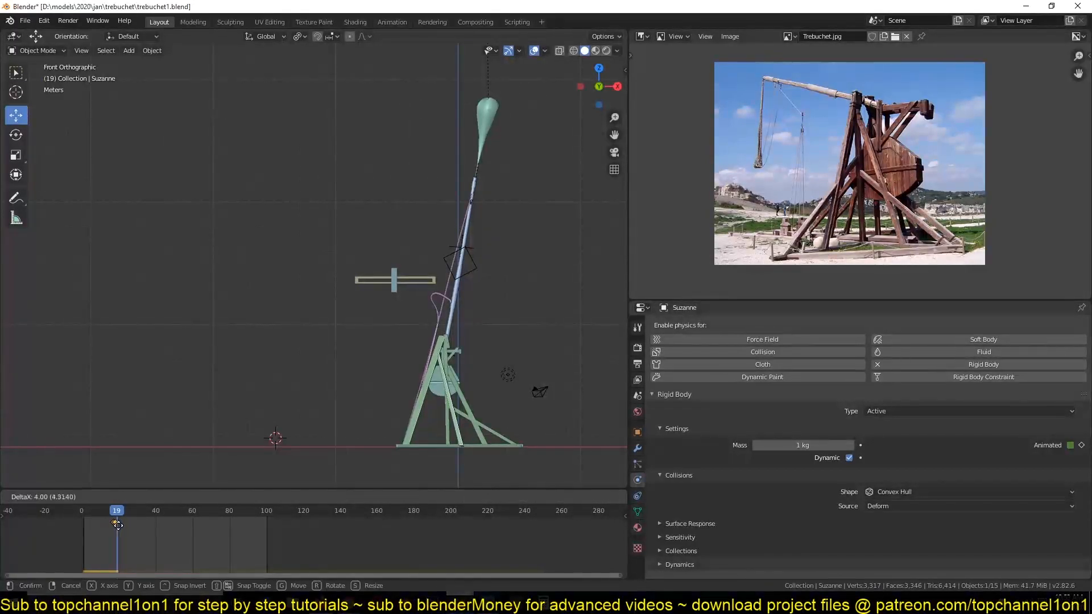
{"action": "left_click", "coordinate": [122, 526]}
Replay the simulation in a wide front view to check the monkey's release, then return to frame 0.
{"action": "key", "text": "space"}
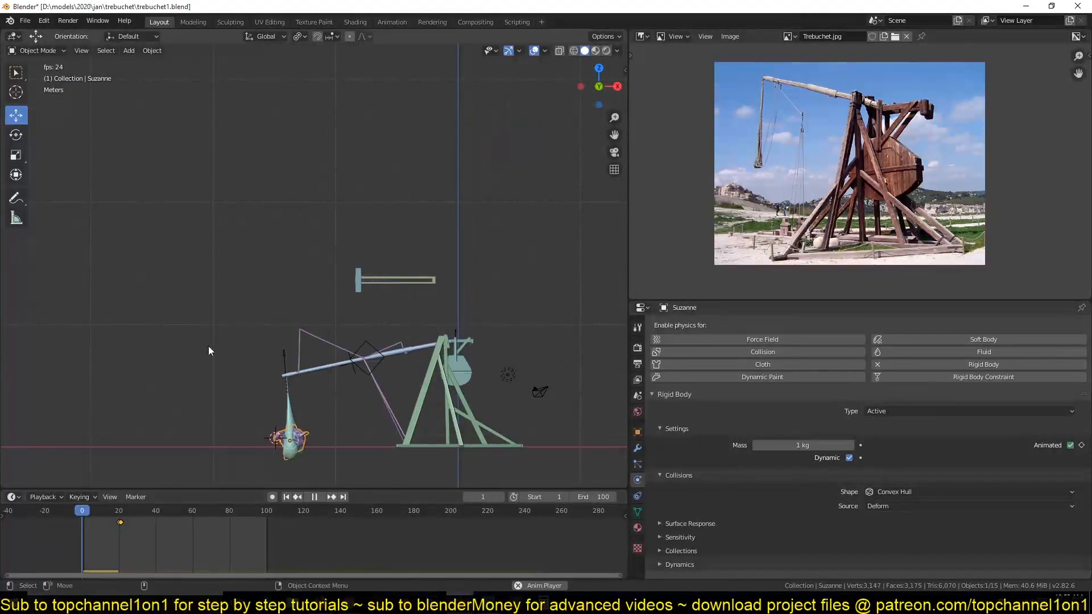
{"action": "scroll", "coordinate": [231, 346], "scroll_direction": "down", "scroll_amount": 5}
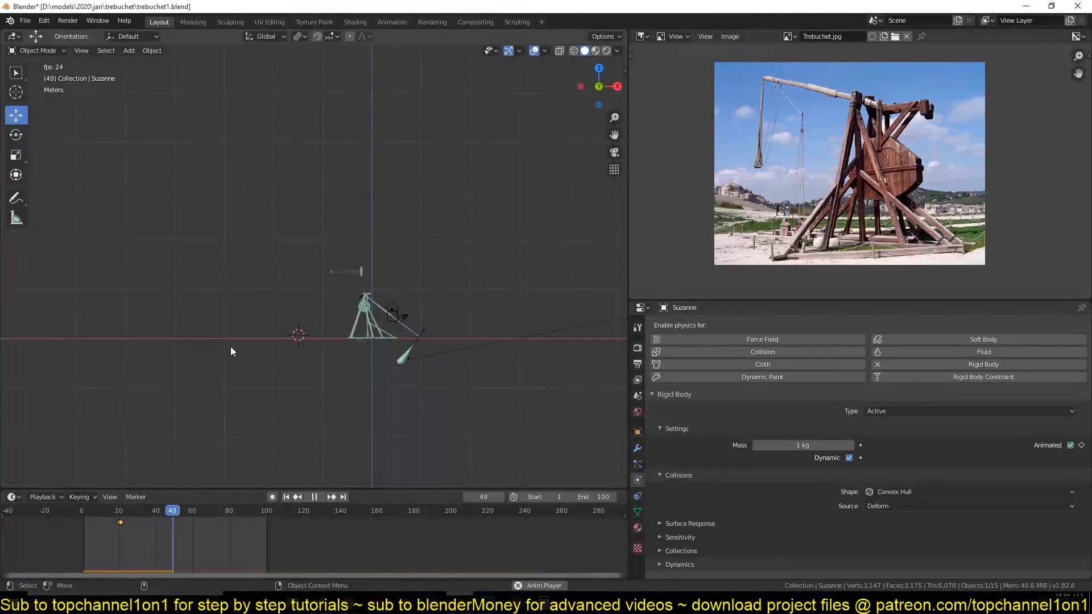
{"action": "scroll", "coordinate": [272, 336], "scroll_direction": "down", "scroll_amount": 5}
{"action": "key", "text": "Escape"}
Scale the ground plane up so it extends far beyond the trebuchet on all sides.
{"action": "middle_click_drag", "start_coordinate": [373, 333], "coordinate": [262, 408]}
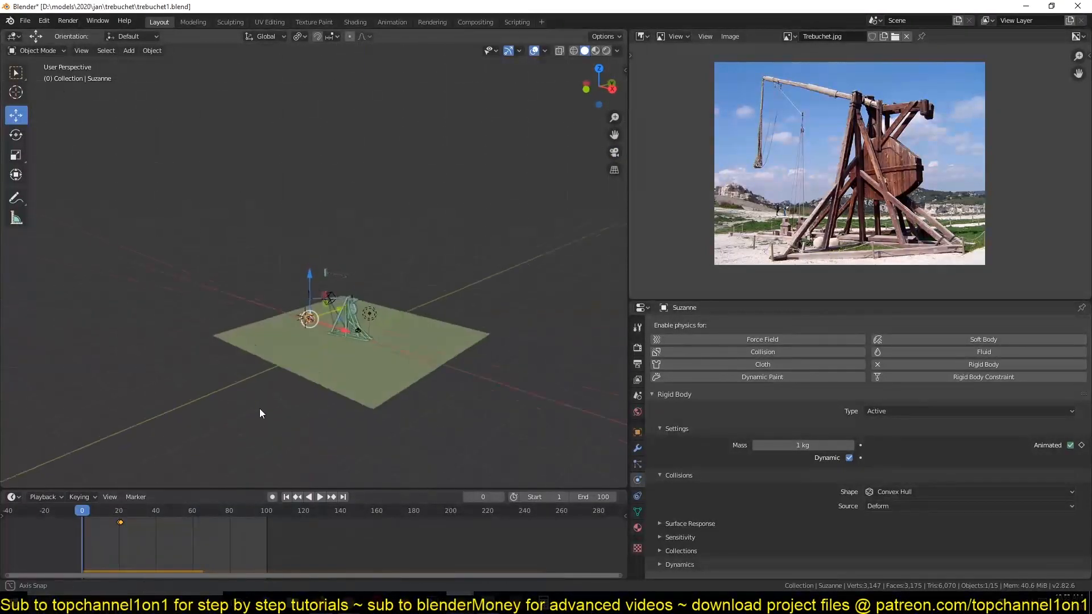
{"action": "left_click", "coordinate": [356, 377]}
{"action": "key", "text": "s"}
{"action": "left_click", "coordinate": [443, 478]}
{"action": "scroll", "coordinate": [363, 388], "scroll_direction": "up", "scroll_amount": 4}
{"action": "middle_click_drag", "start_coordinate": [363, 388], "coordinate": [443, 373]}
Add a rigid body to the ground plane and set its type to Passive.
{"action": "left_click", "coordinate": [973, 367]}
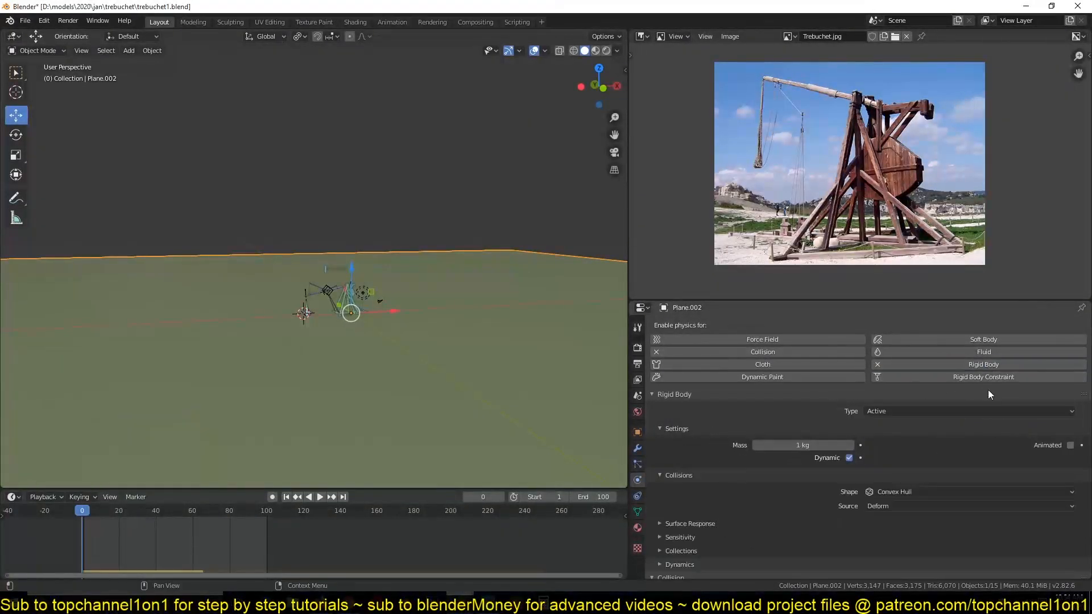
{"action": "left_click", "coordinate": [1006, 416]}
{"action": "left_click", "coordinate": [957, 433]}
Play the simulation in perspective to watch the monkey's flight over the enlarged ground.
{"action": "middle_click_drag", "start_coordinate": [38, 278], "coordinate": [212, 280]}
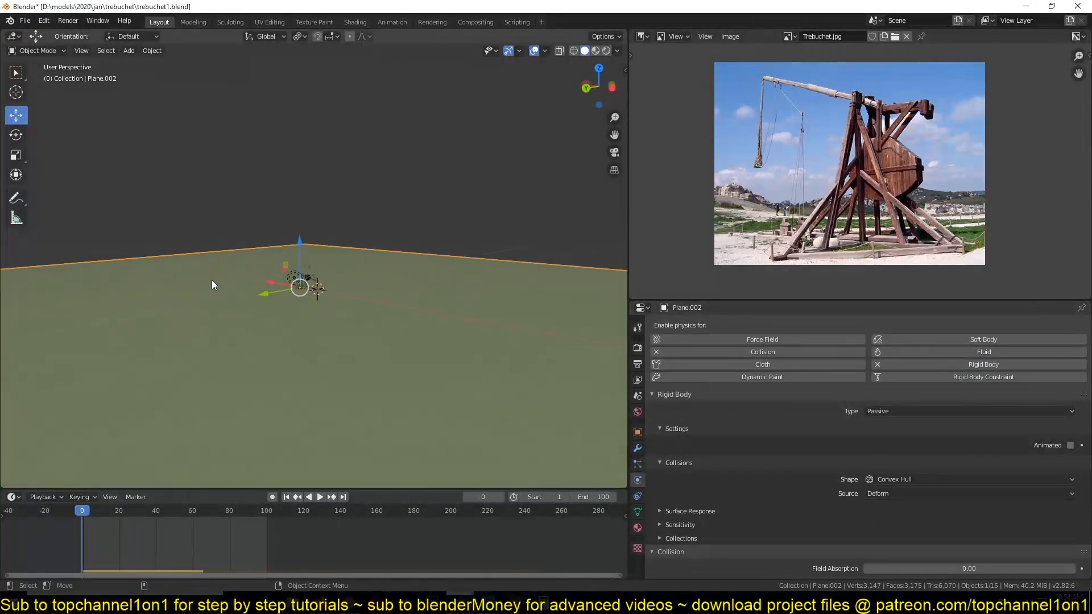
{"action": "scroll", "coordinate": [213, 281], "scroll_direction": "down", "scroll_amount": 3}
{"action": "key", "text": "space"}
{"action": "scroll", "coordinate": [310, 327], "scroll_direction": "up", "scroll_amount": 3}
{"action": "middle_click_drag", "start_coordinate": [462, 332], "coordinate": [185, 326]}
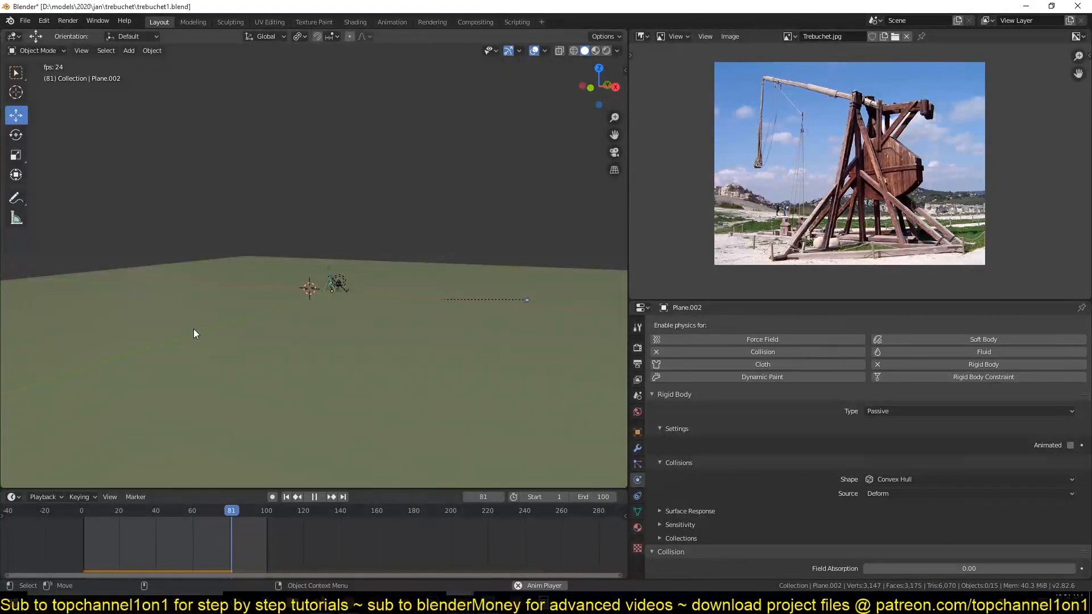
Frame the trebuchet up close during playback and switch the viewport shading to Material Preview.
{"action": "scroll", "coordinate": [190, 307], "scroll_direction": "up", "scroll_amount": 8}
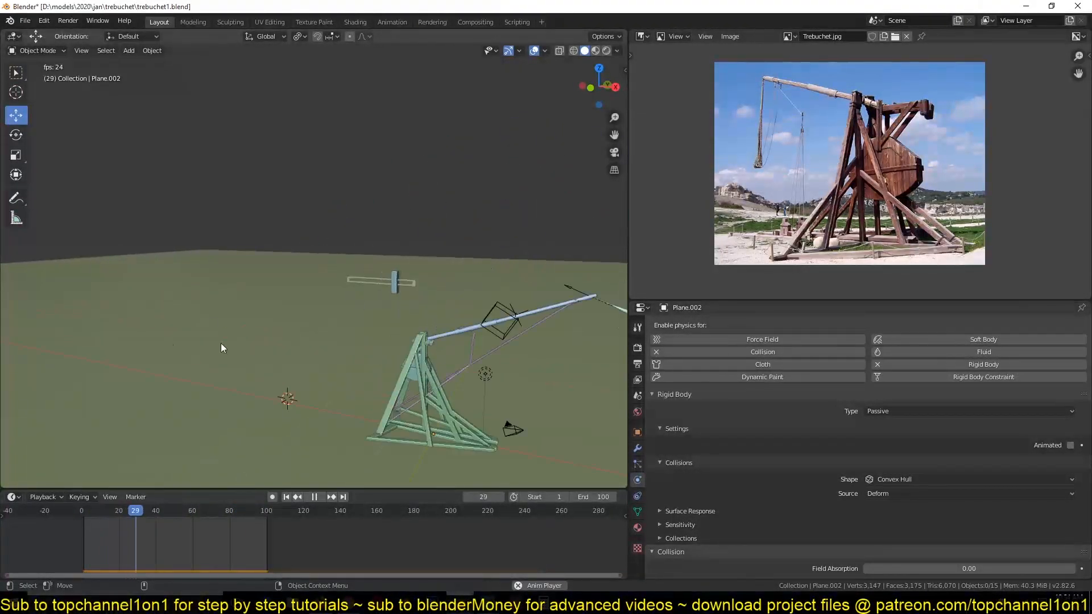
{"action": "middle_click_drag", "start_coordinate": [240, 347], "coordinate": [23, 278], "text": "shift"}
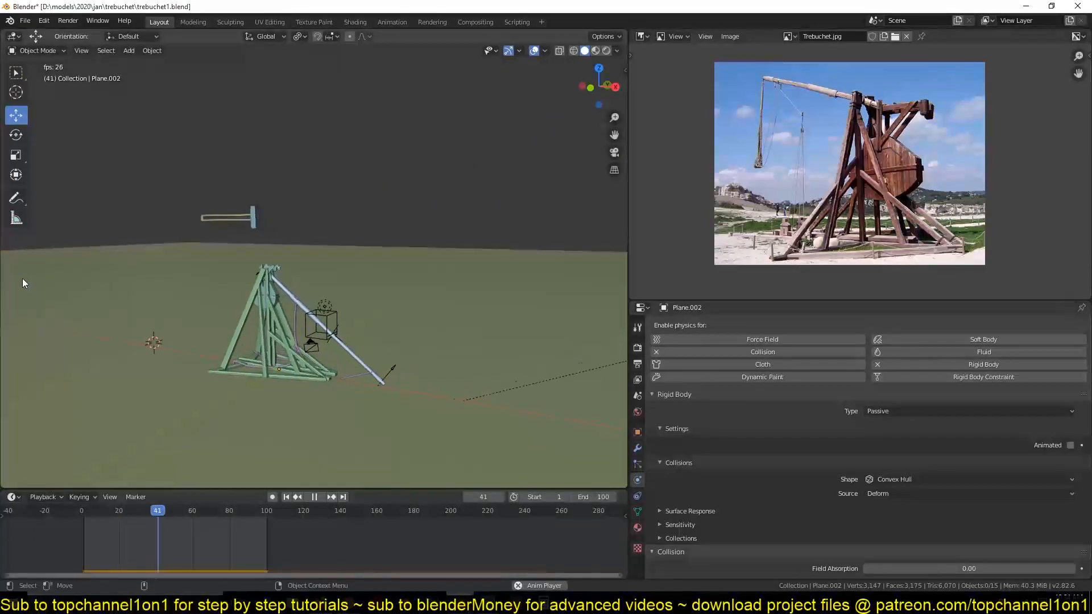
{"action": "left_click", "coordinate": [596, 51]}
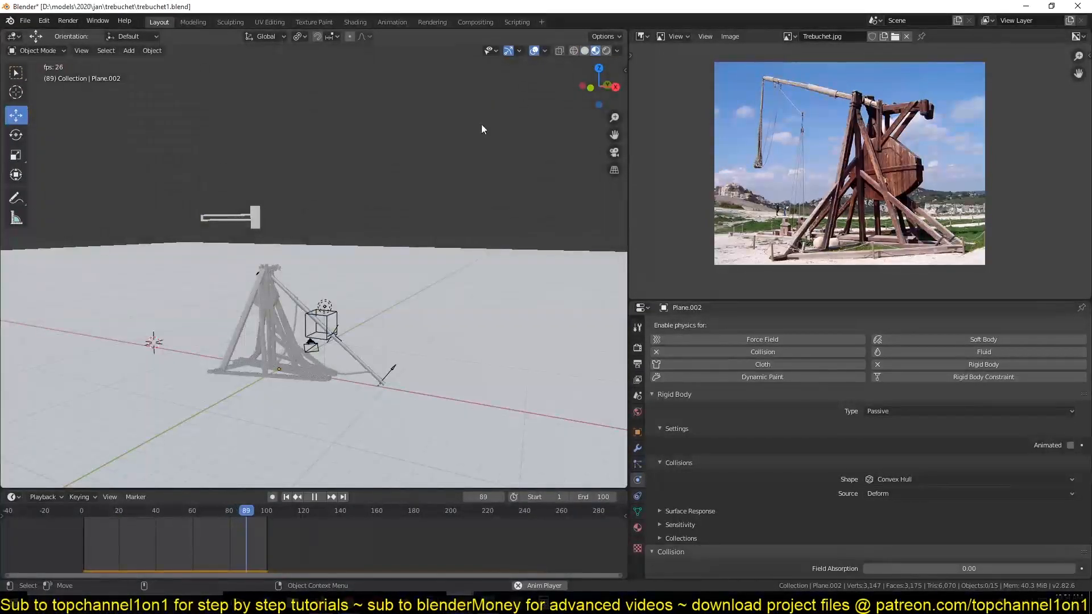